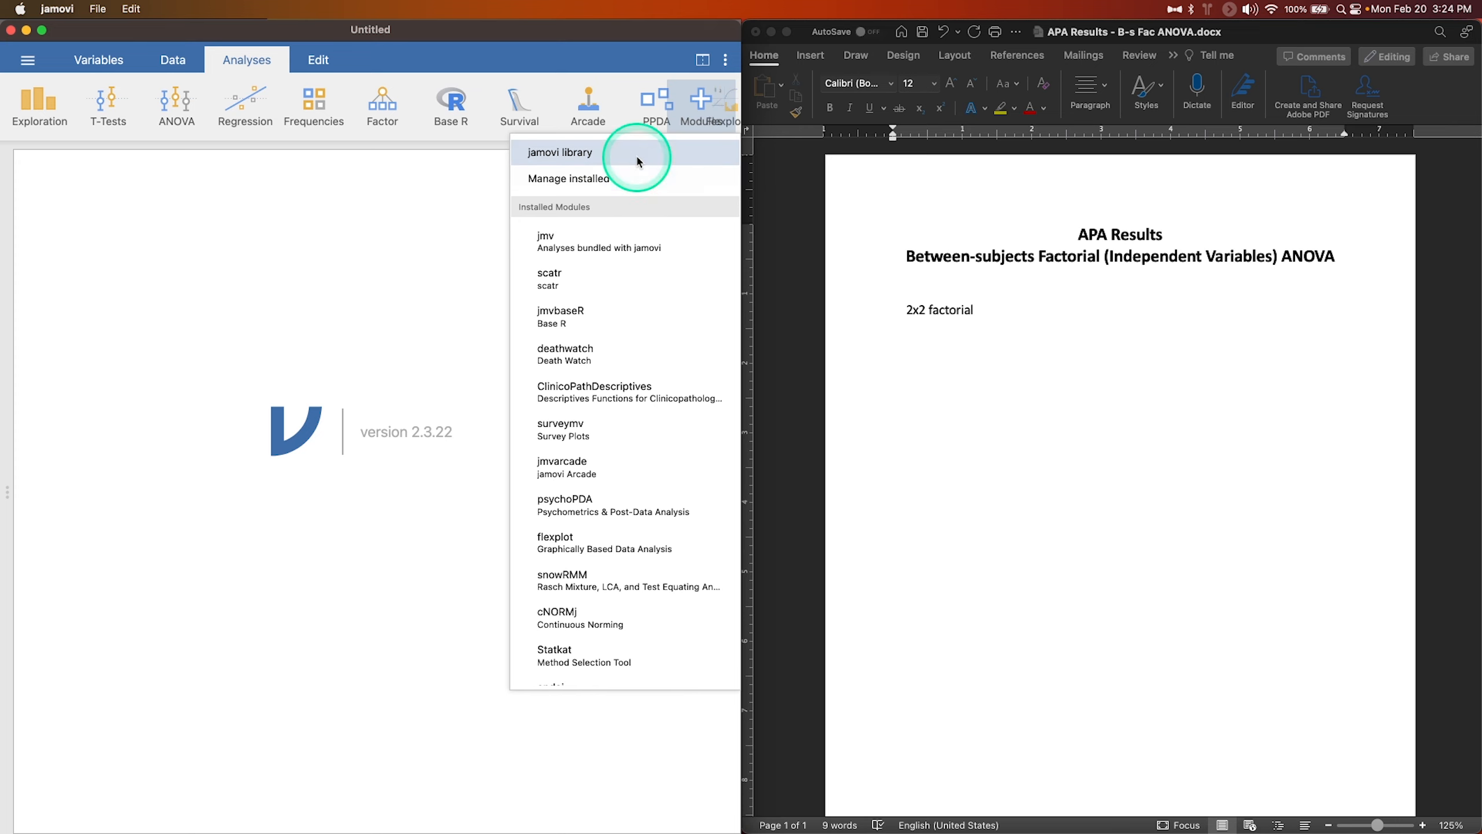
Search the jamovi library's available modules for "lsj" to check the learning statistics with jamovi module, and close the library
click(634, 153)
scroll(368, 316, down, 4)
scroll(360, 360, down, 3)
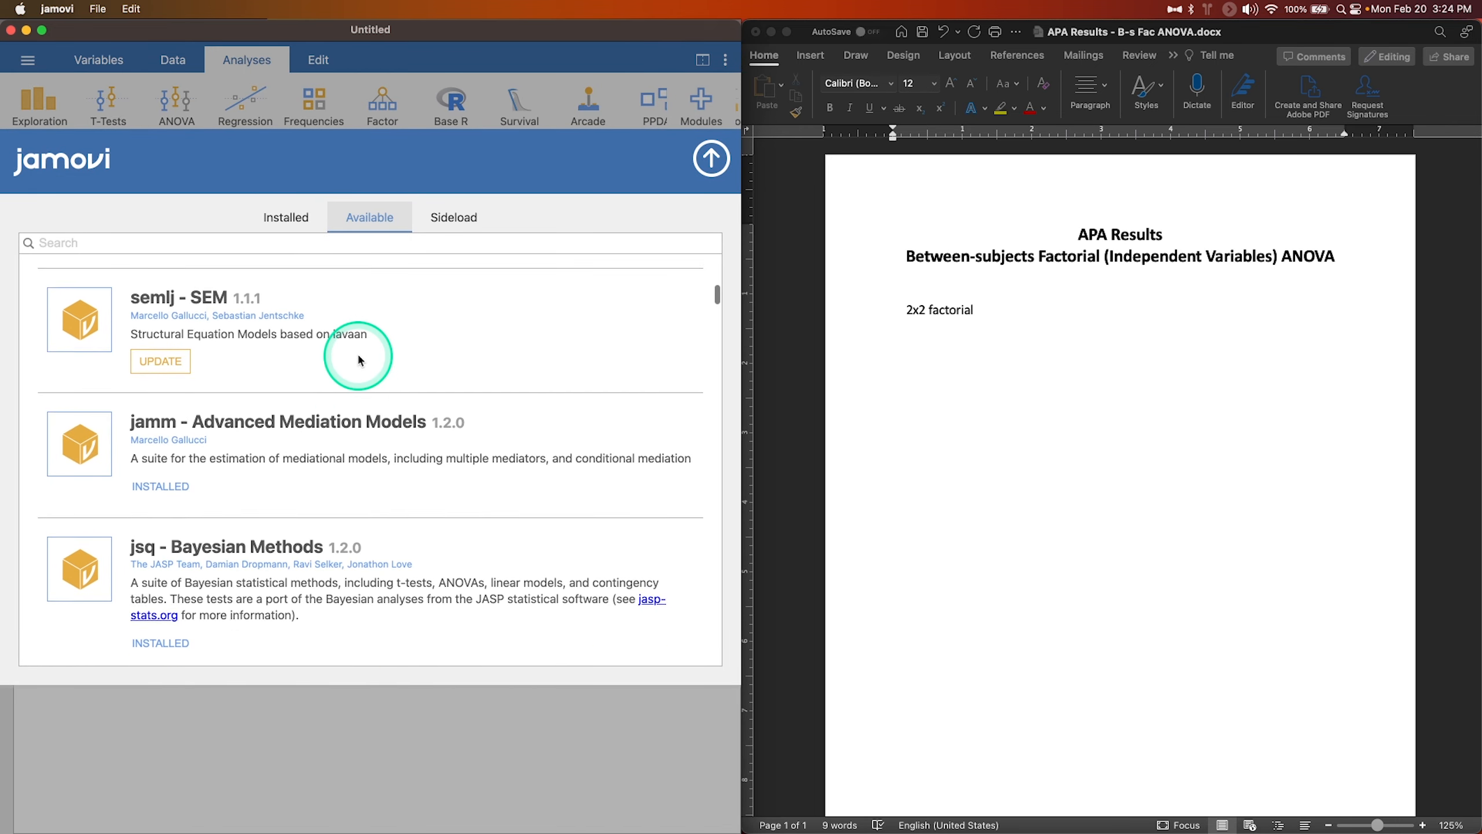
click(285, 242)
text(lsj)
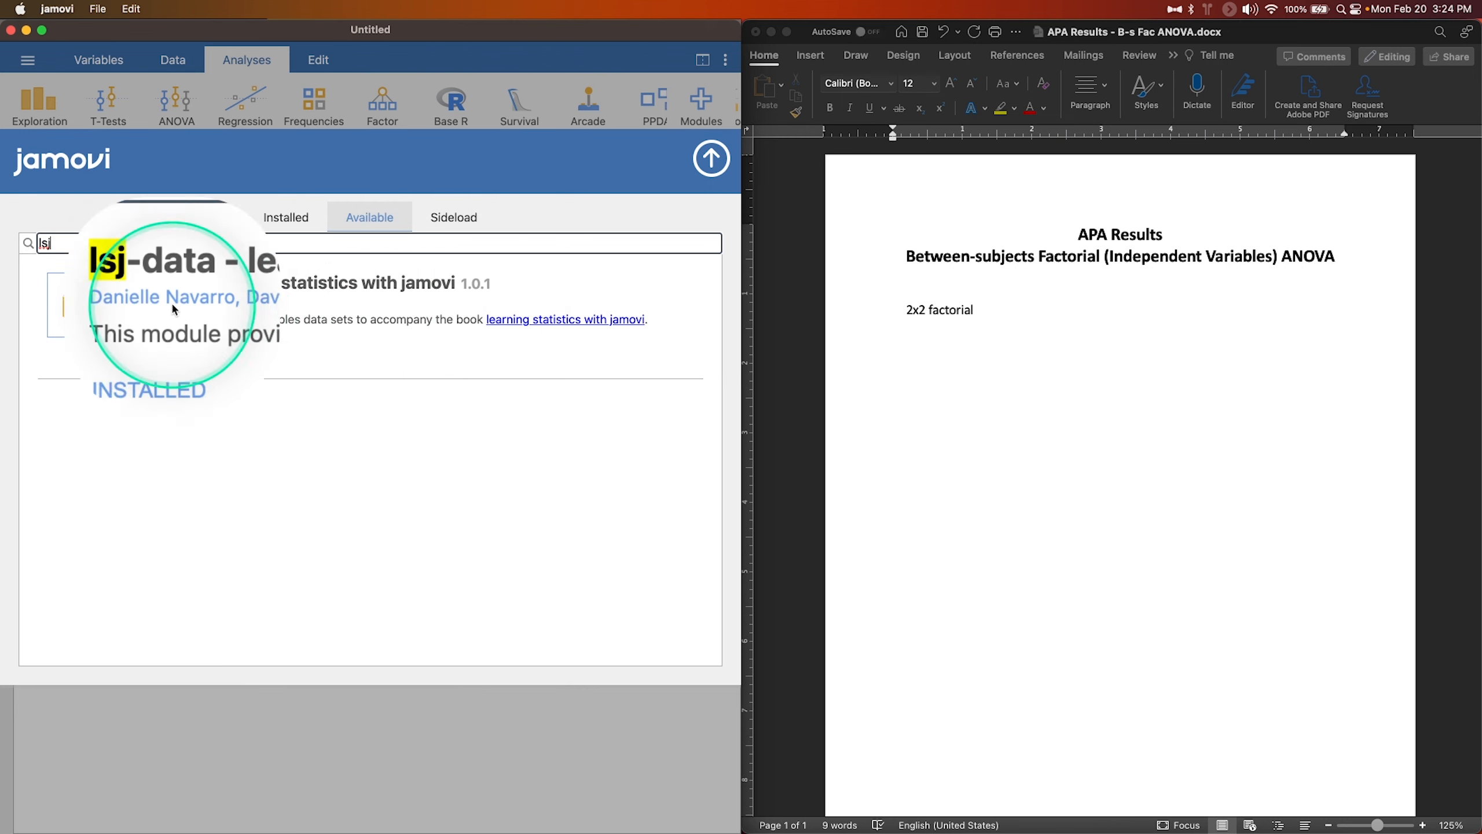
click(712, 158)
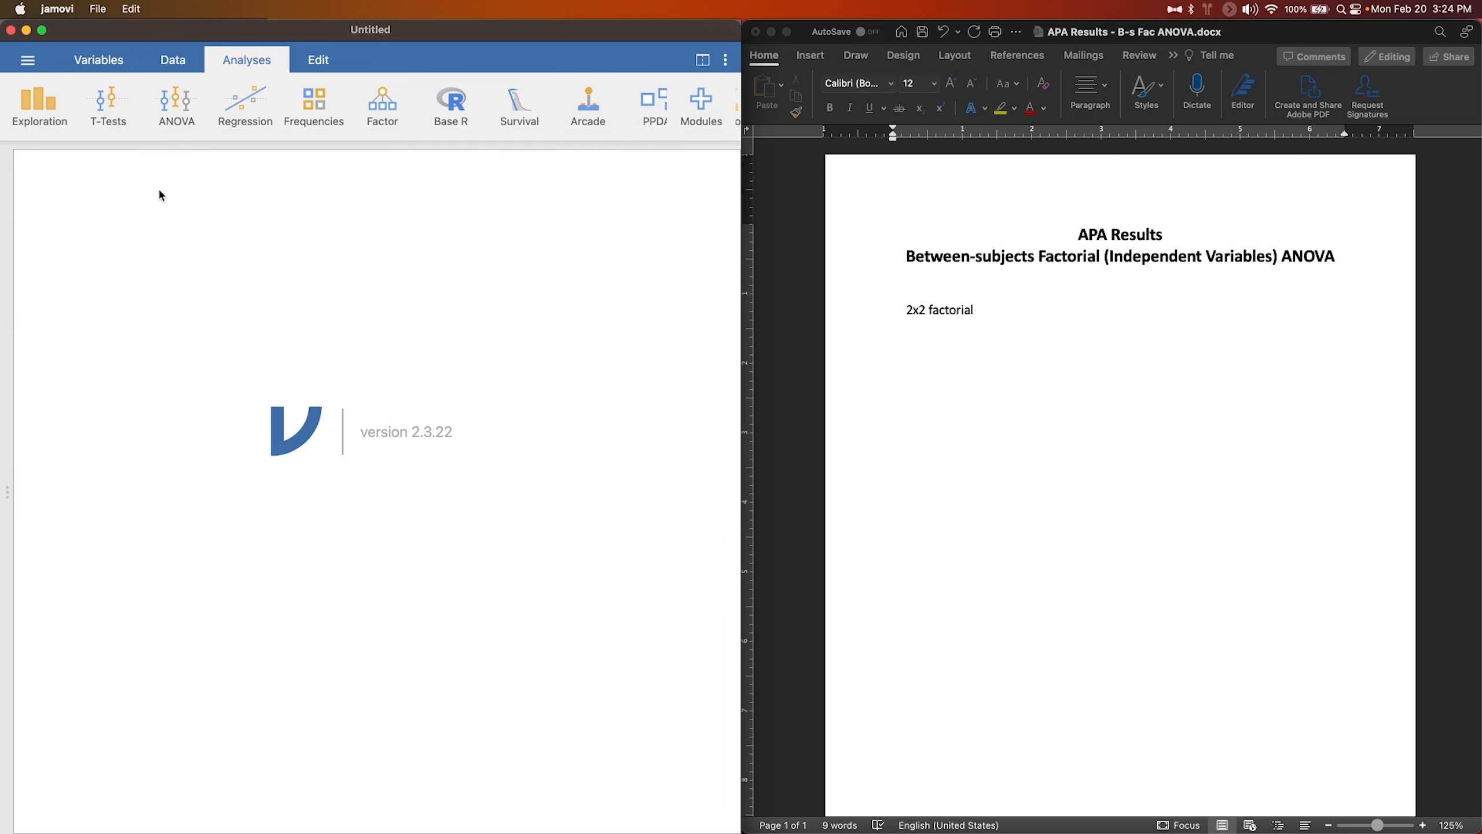
Open the RTFM data set from the lsj-data folder of the Data Library and widen the data view beside the results
click(27, 60)
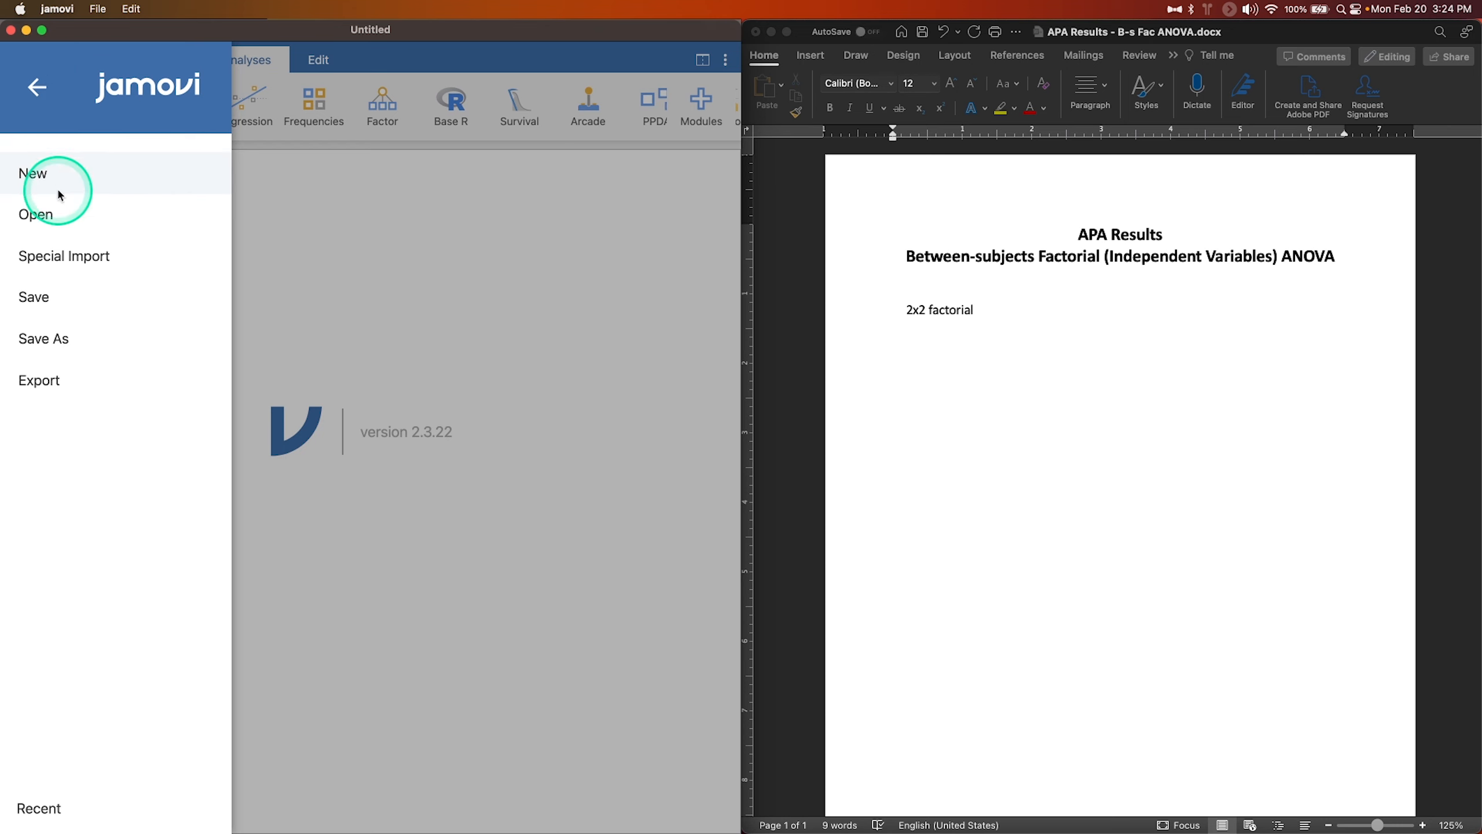
click(79, 220)
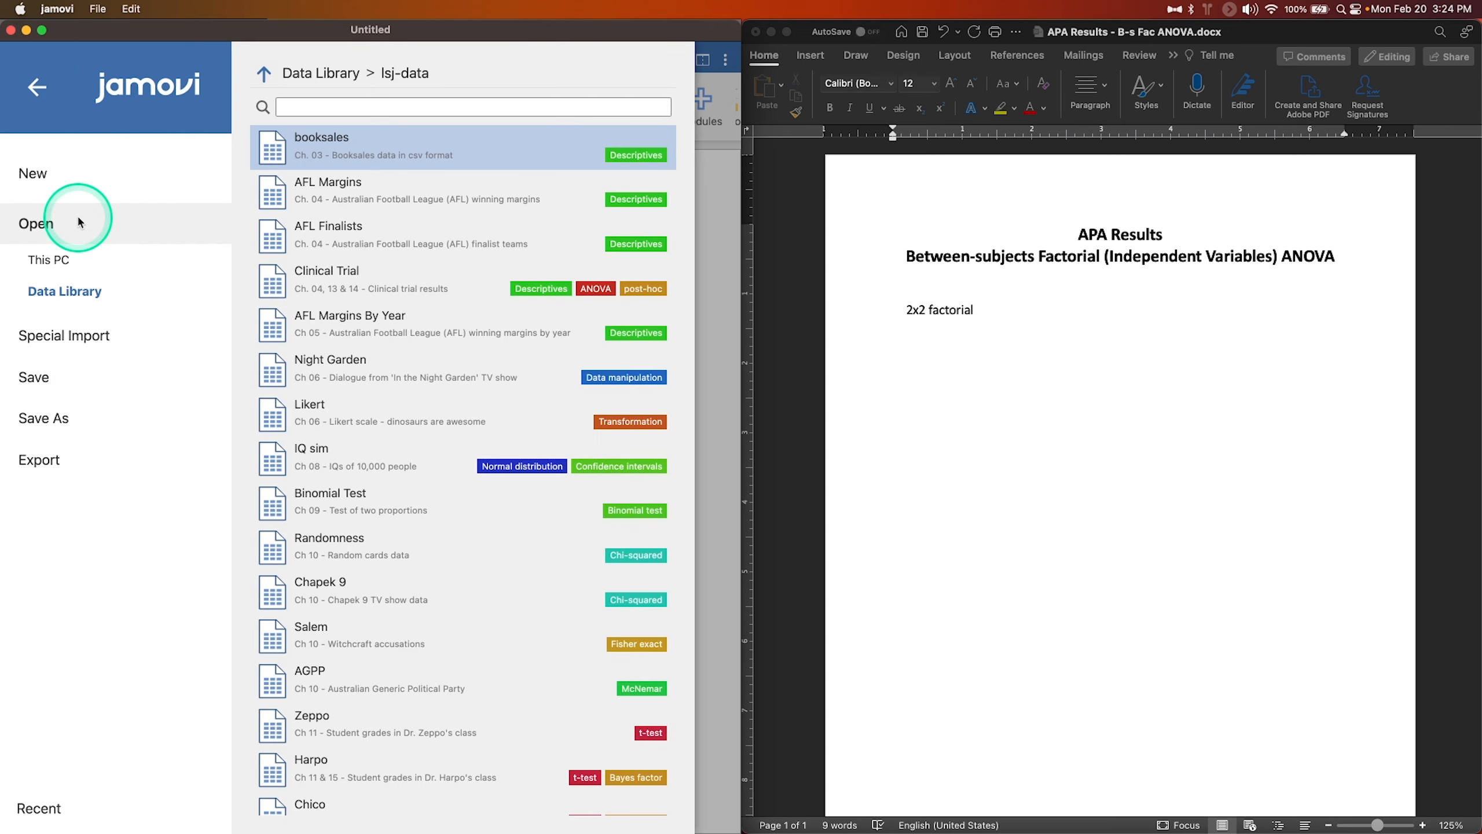
scroll(407, 408, down, 5)
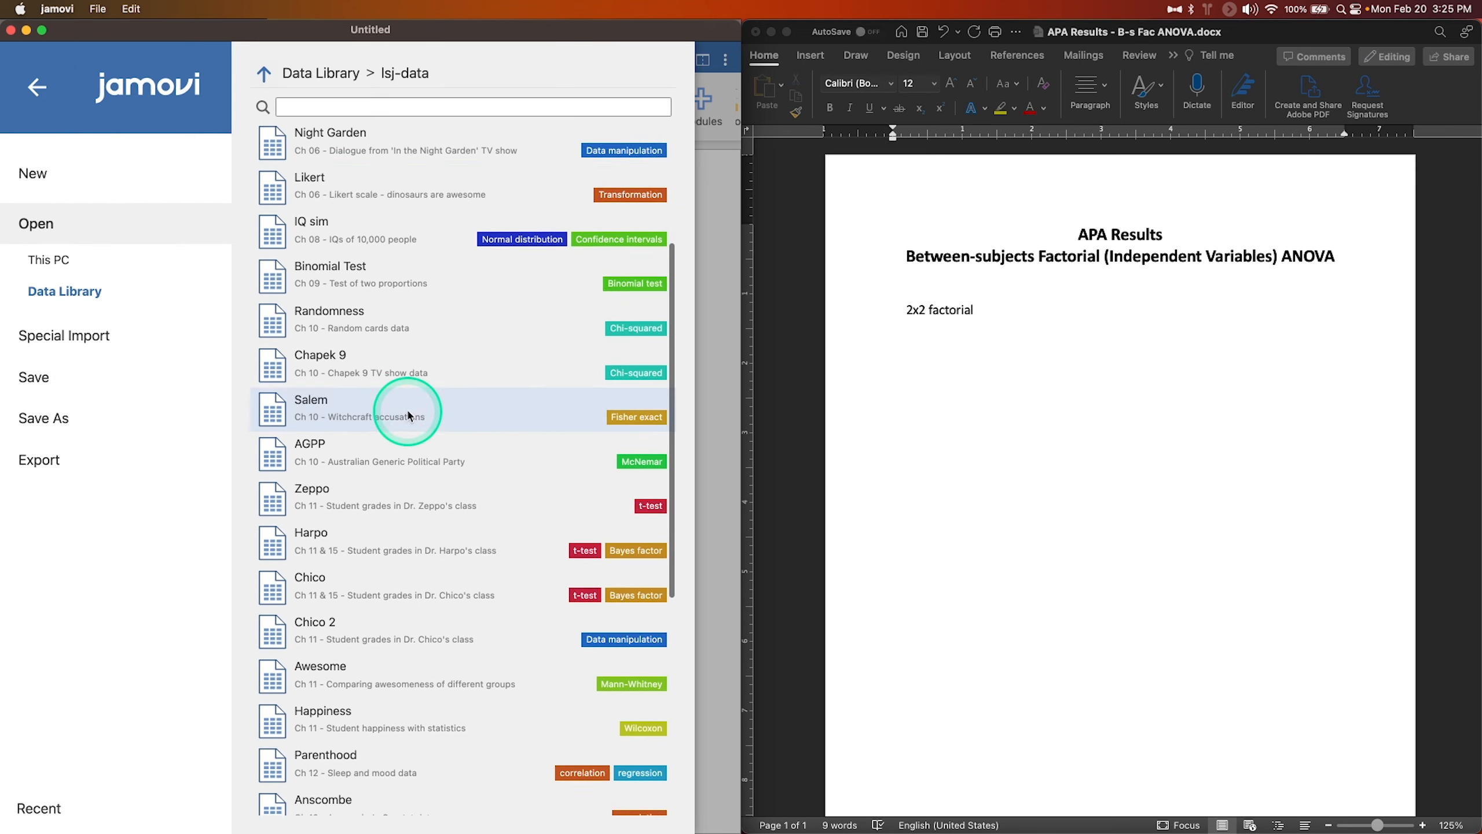
scroll(406, 414, down, 9)
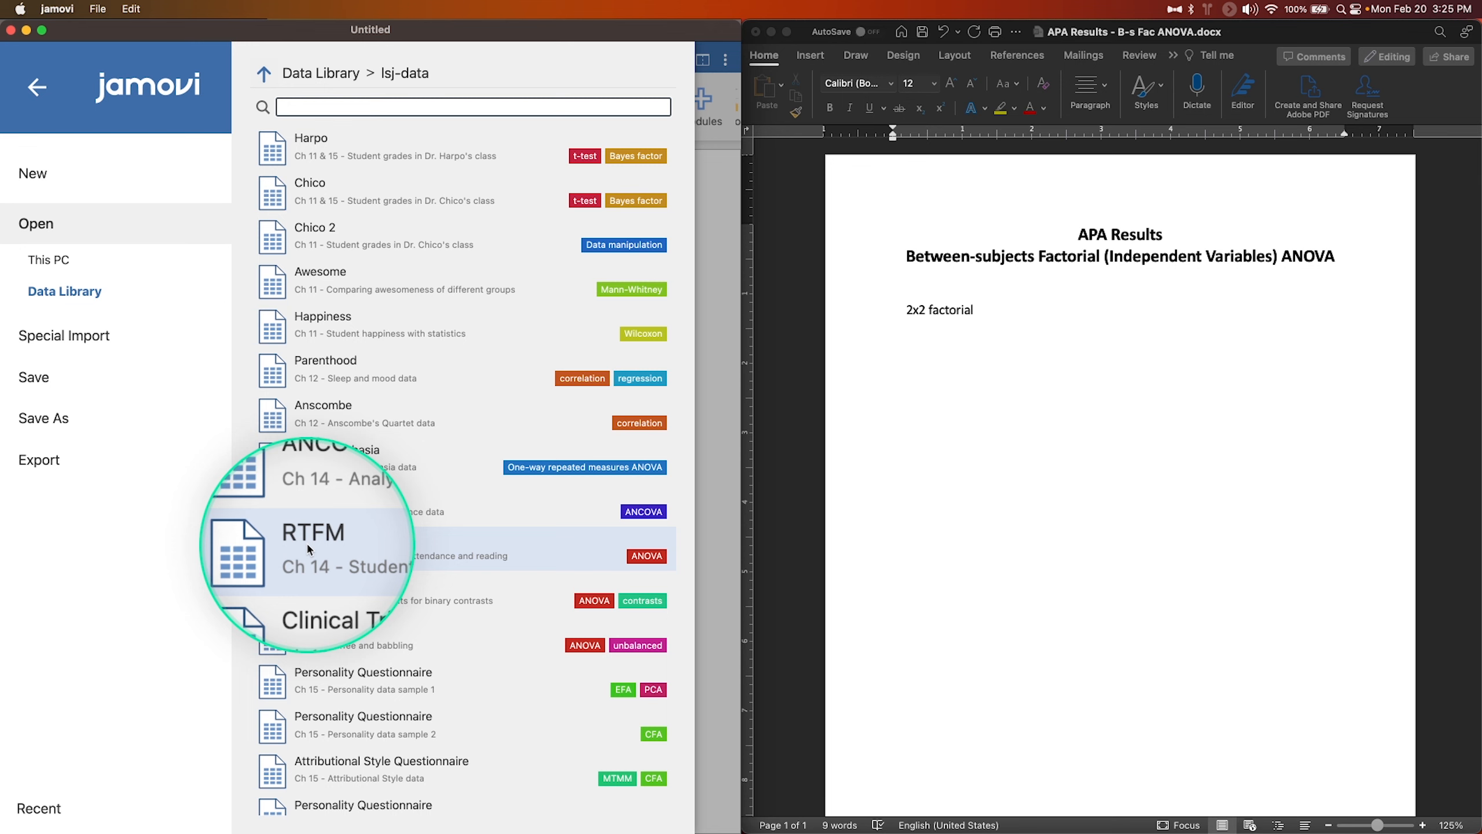
click(394, 549)
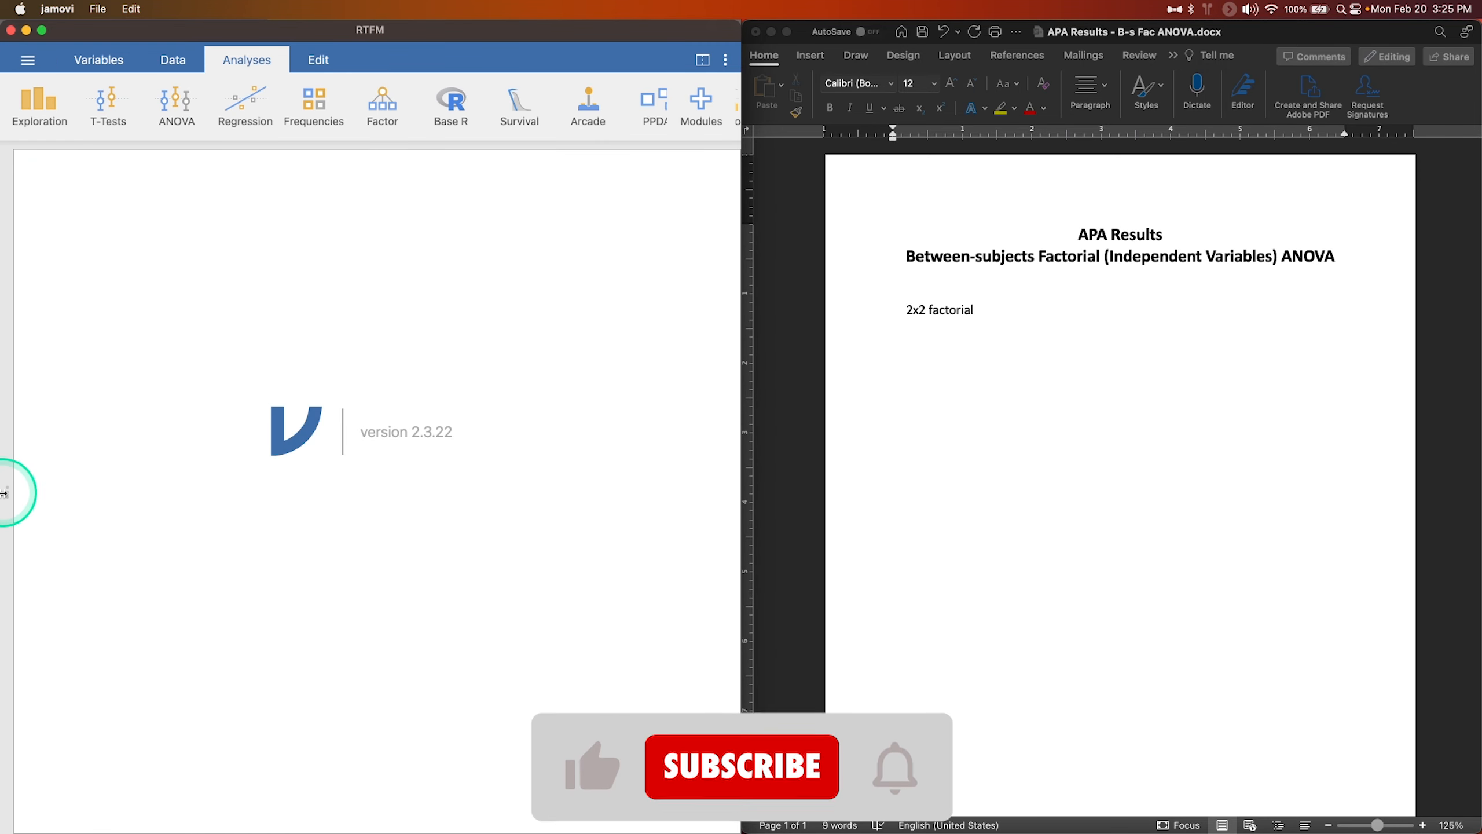
drag(7, 493, 545, 490)
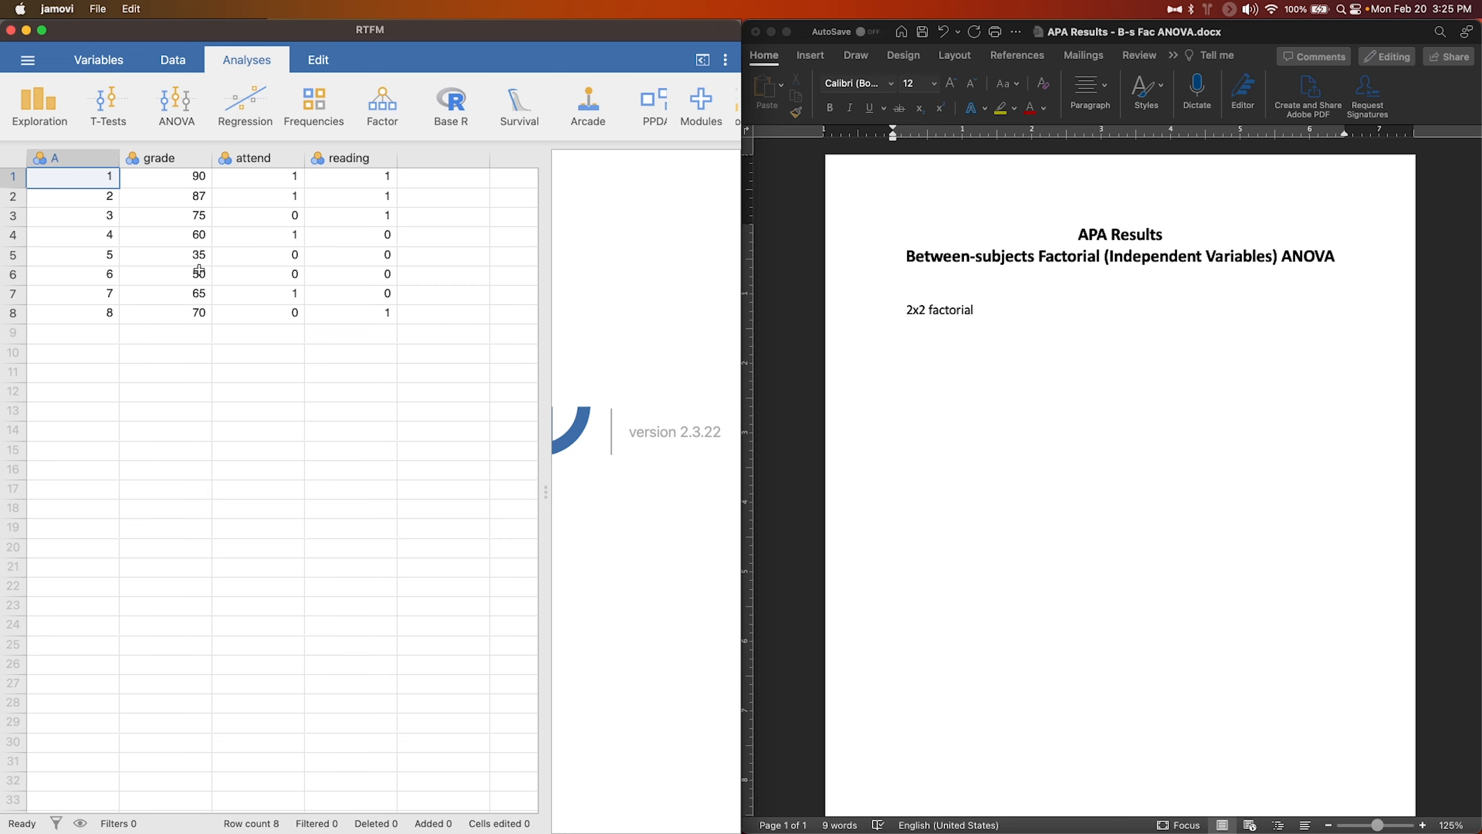
Switch to the Word document and write "The design is a 2 x 2 between-subjects design. One of the IV" below "2x2 factorial"
click(1003, 332)
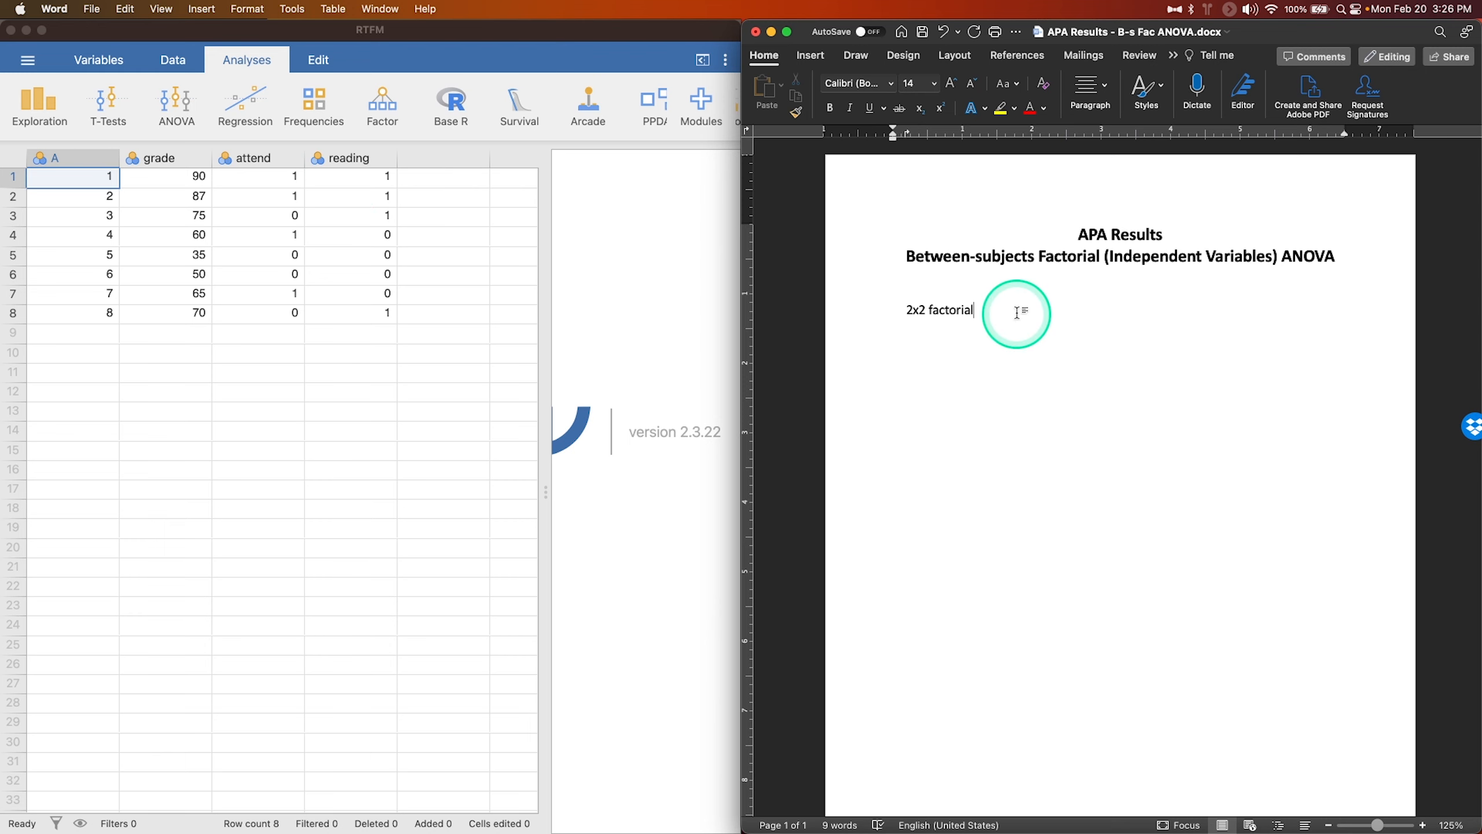
key(Return)
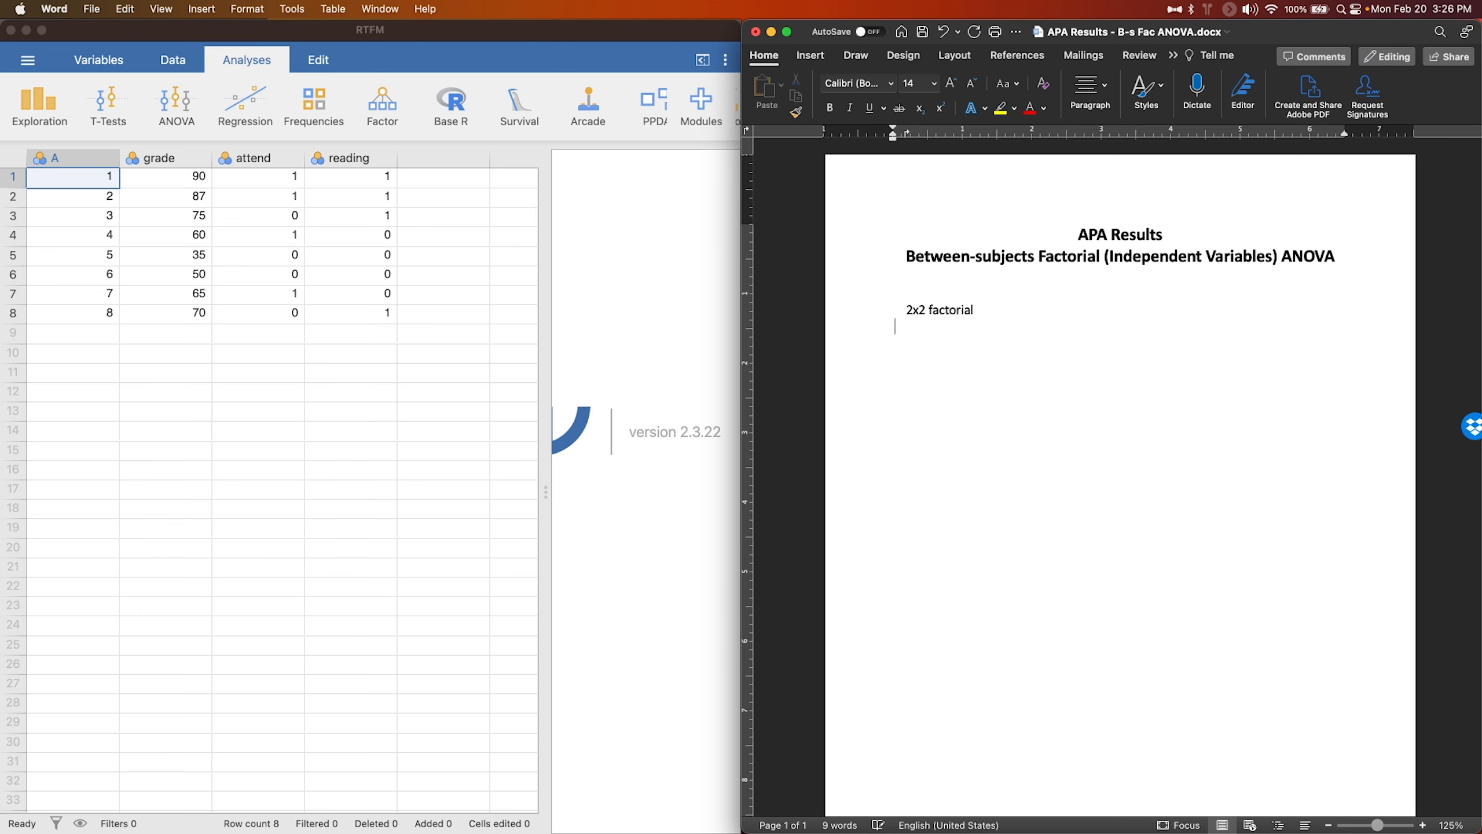
text(The desi)
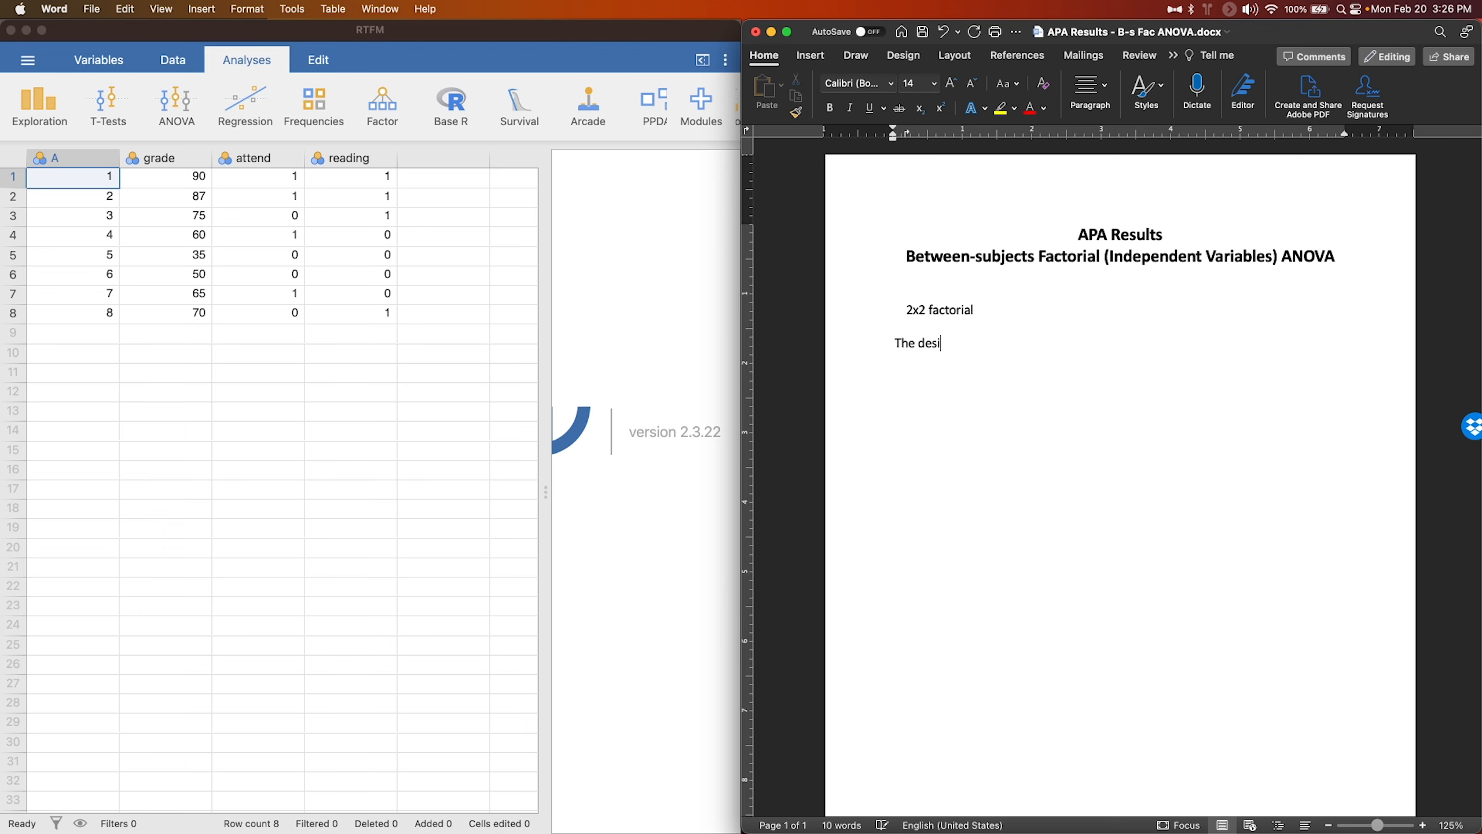
text(gn is a 2 x 2)
click(1007, 343)
text(between-subjects )
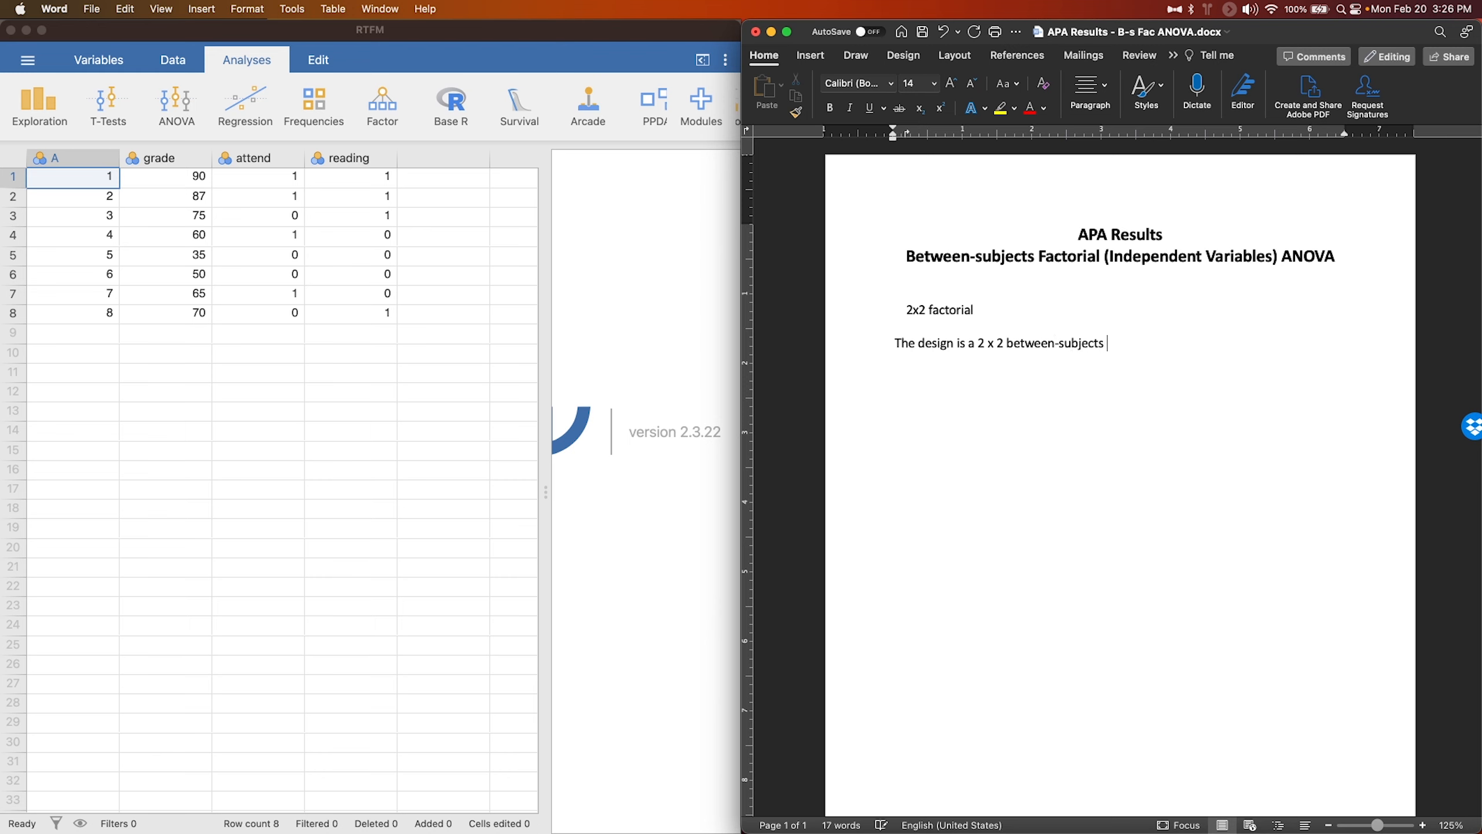
text(design. One of the IV)
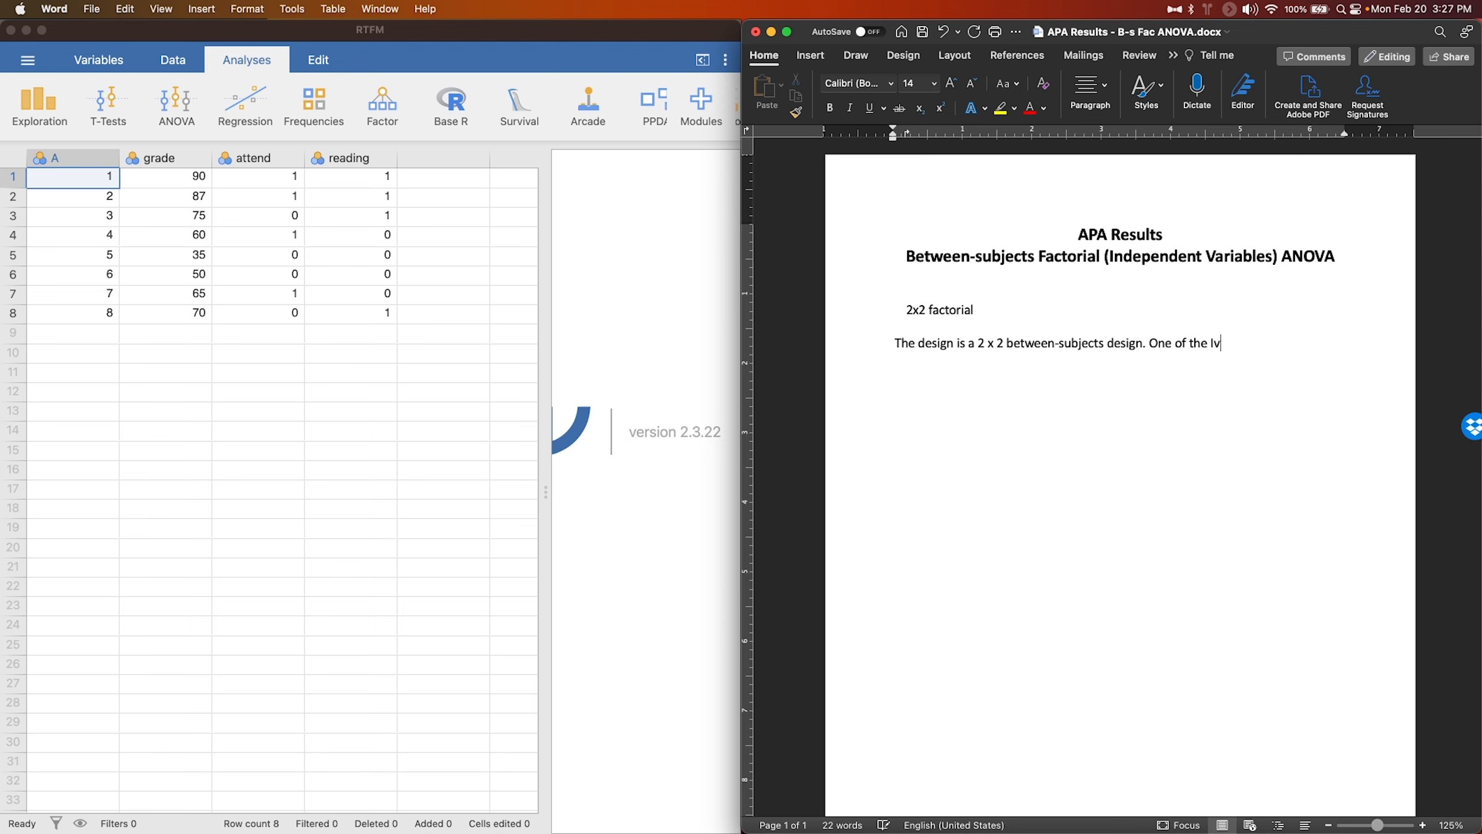
Replace the unfinished phrase "One of the IV" with "IV 1: reading the manual; IV 2: attending class"
key(BackSpace)
key(BackSpace)
key(BackSpace)
key(BackSpace)
key(BackSpace)
key(BackSpace)
key(BackSpace)
key(BackSpace)
key(BackSpace)
key(BackSpace)
key(BackSpace)
key(BackSpace)
key(BackSpace)
text(IV 1)
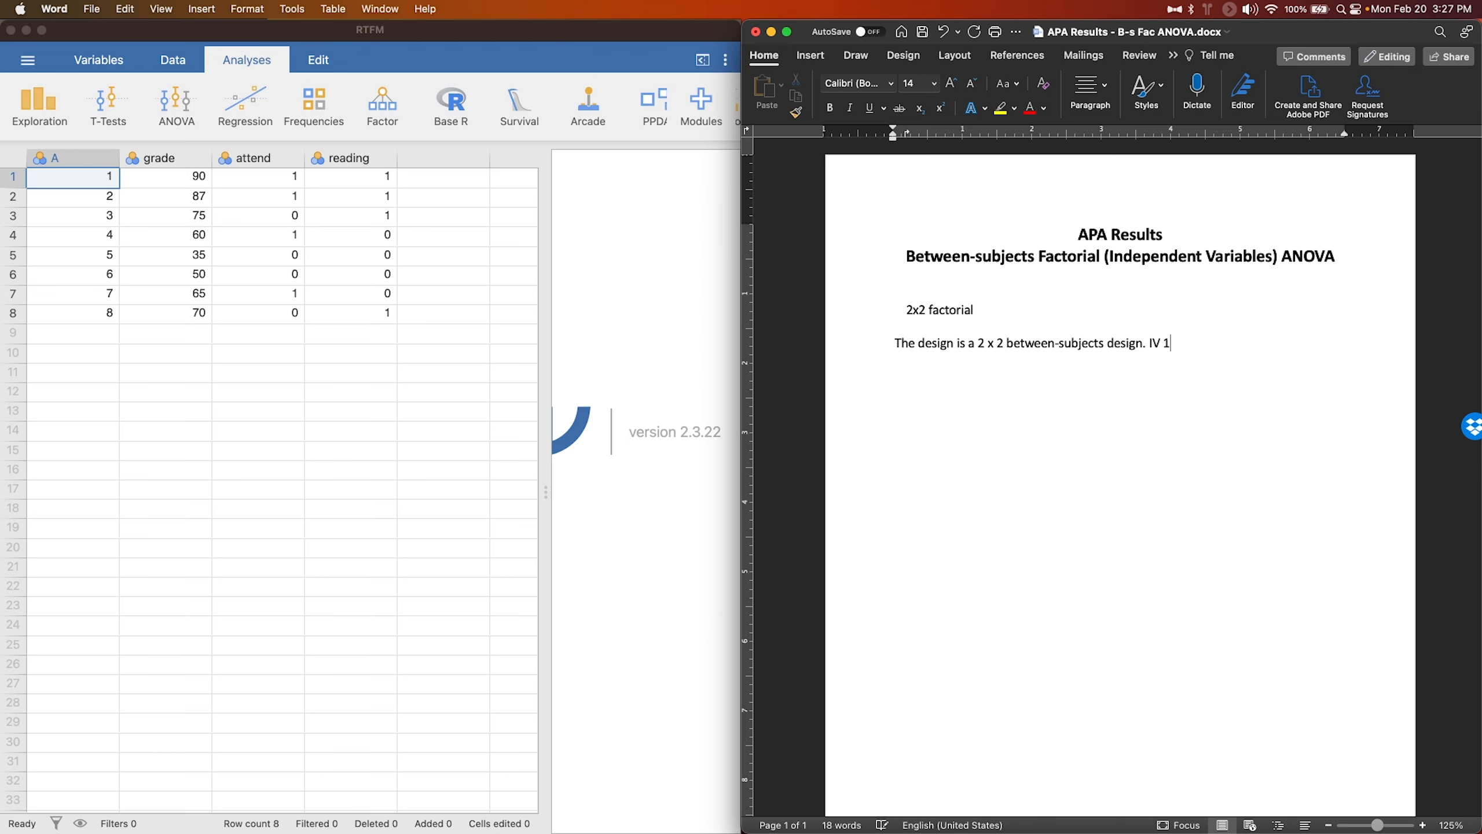
text(: reading the manual)
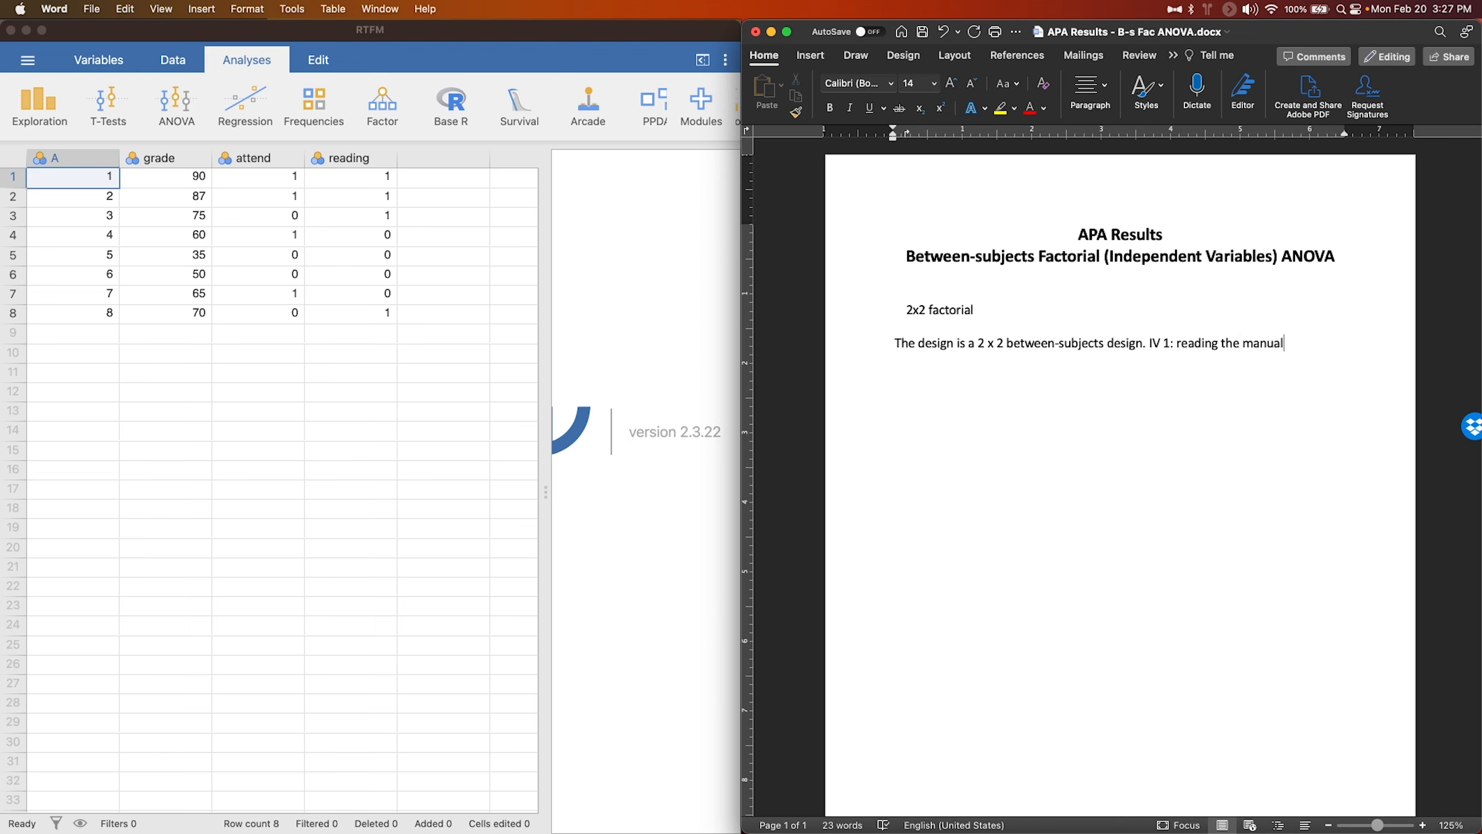
text(; IV 2: attending class)
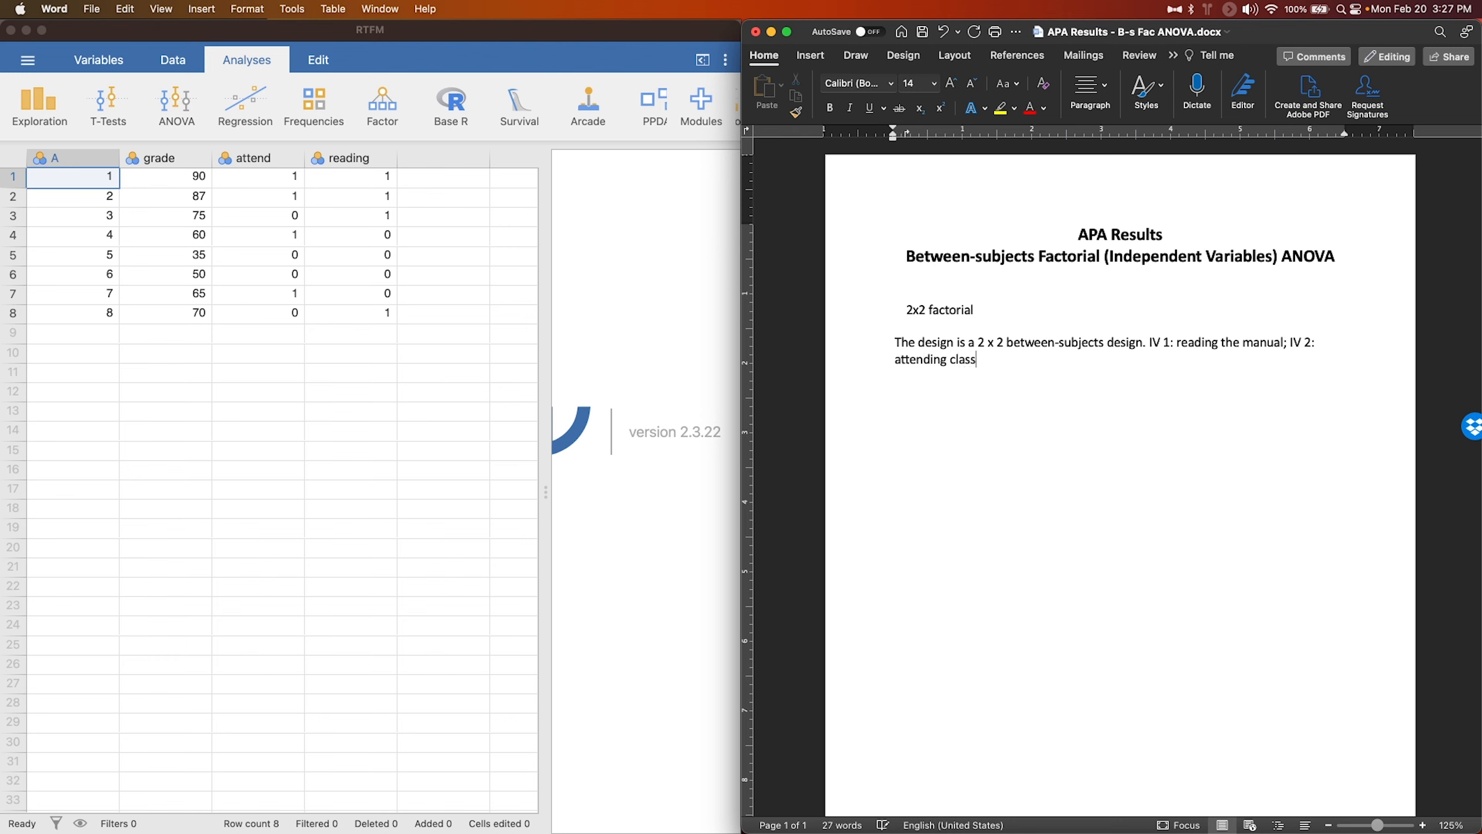
Move "IV 1: reading the manual" behind "IV 2: attending class", separated by a semicolon, and remove the stray semicolon after "design."
click(332, 149)
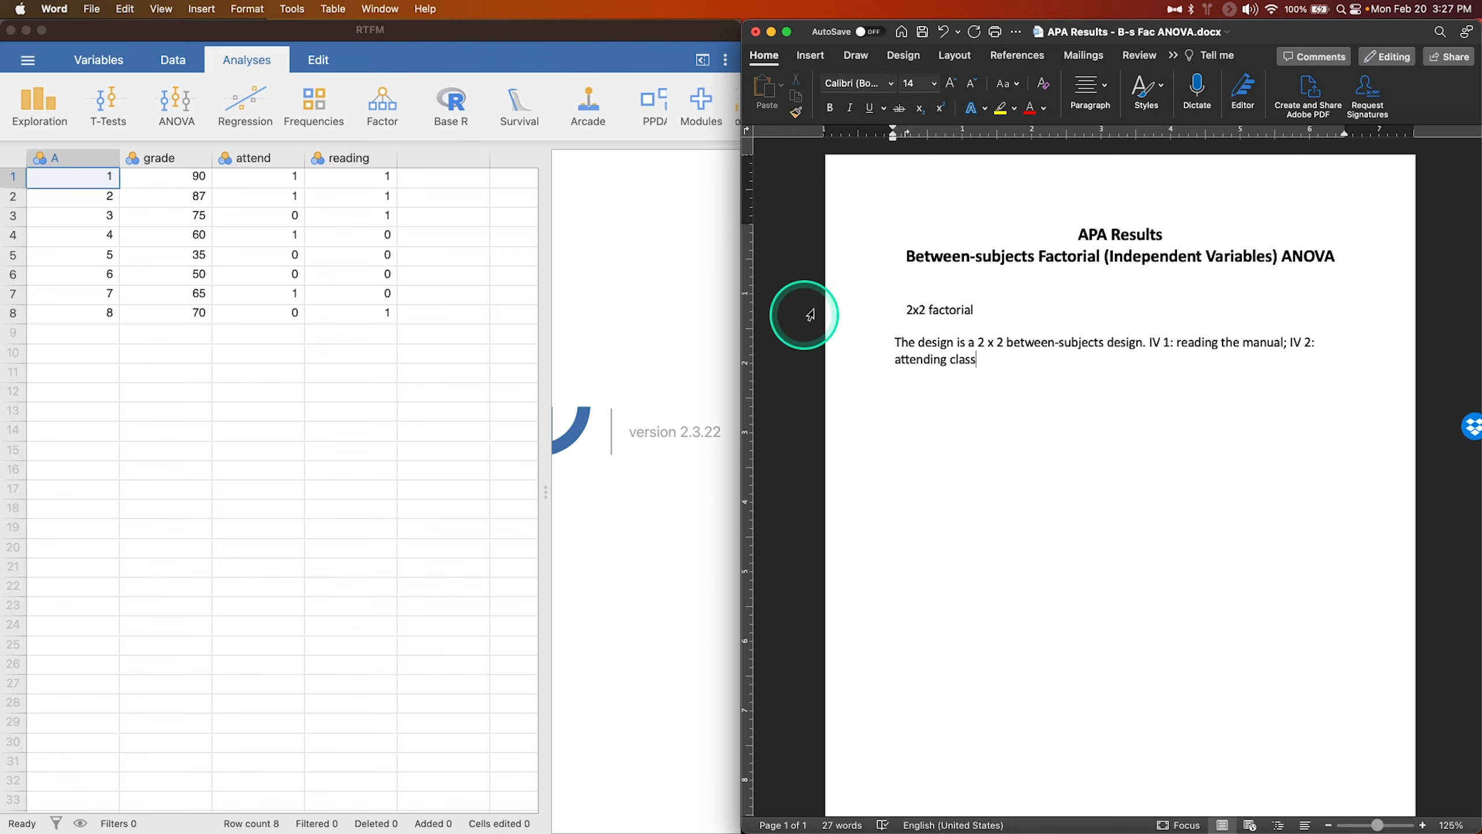
drag(1149, 342, 1281, 344)
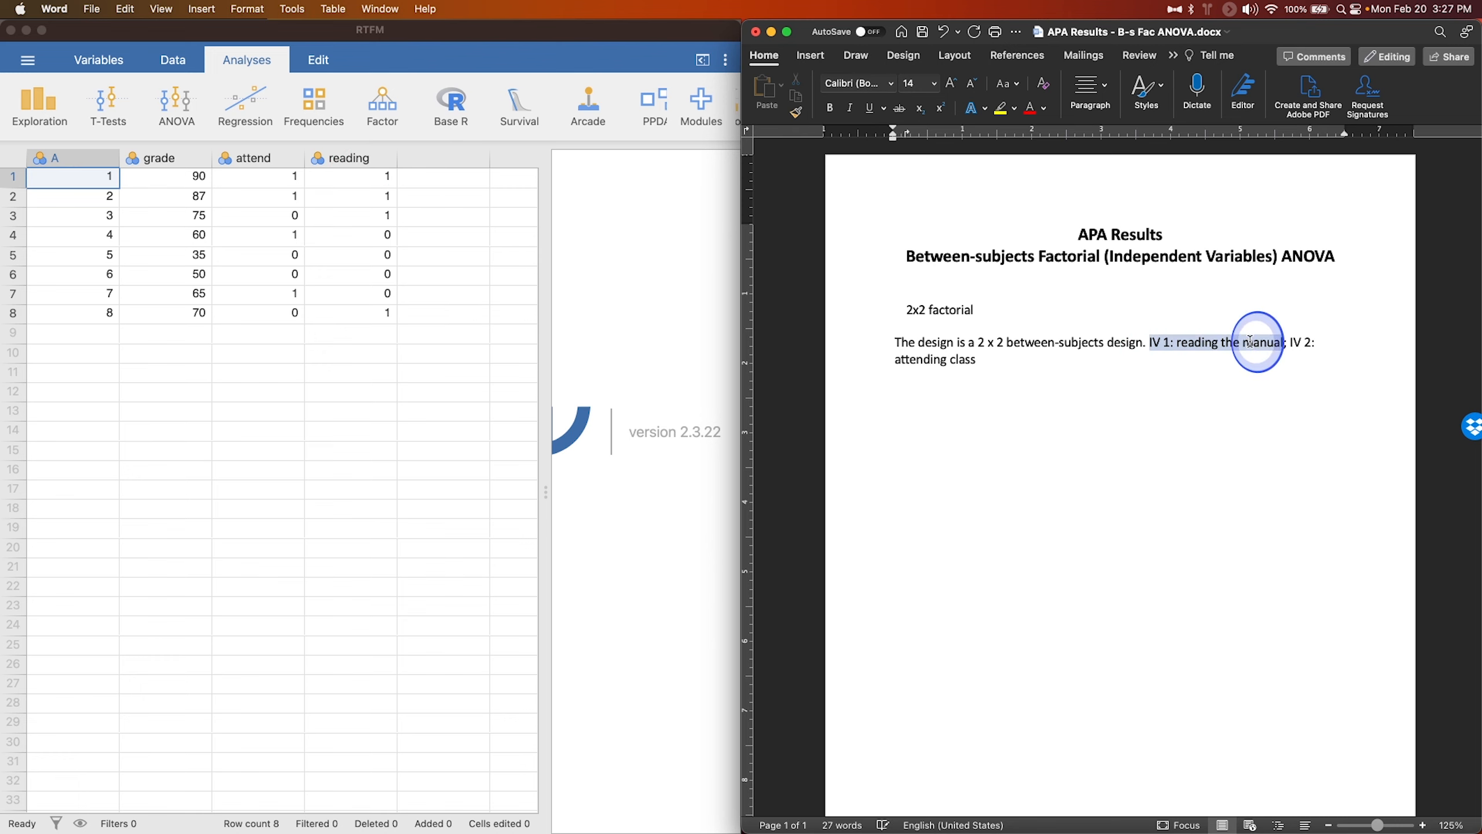
drag(1148, 343, 1274, 343)
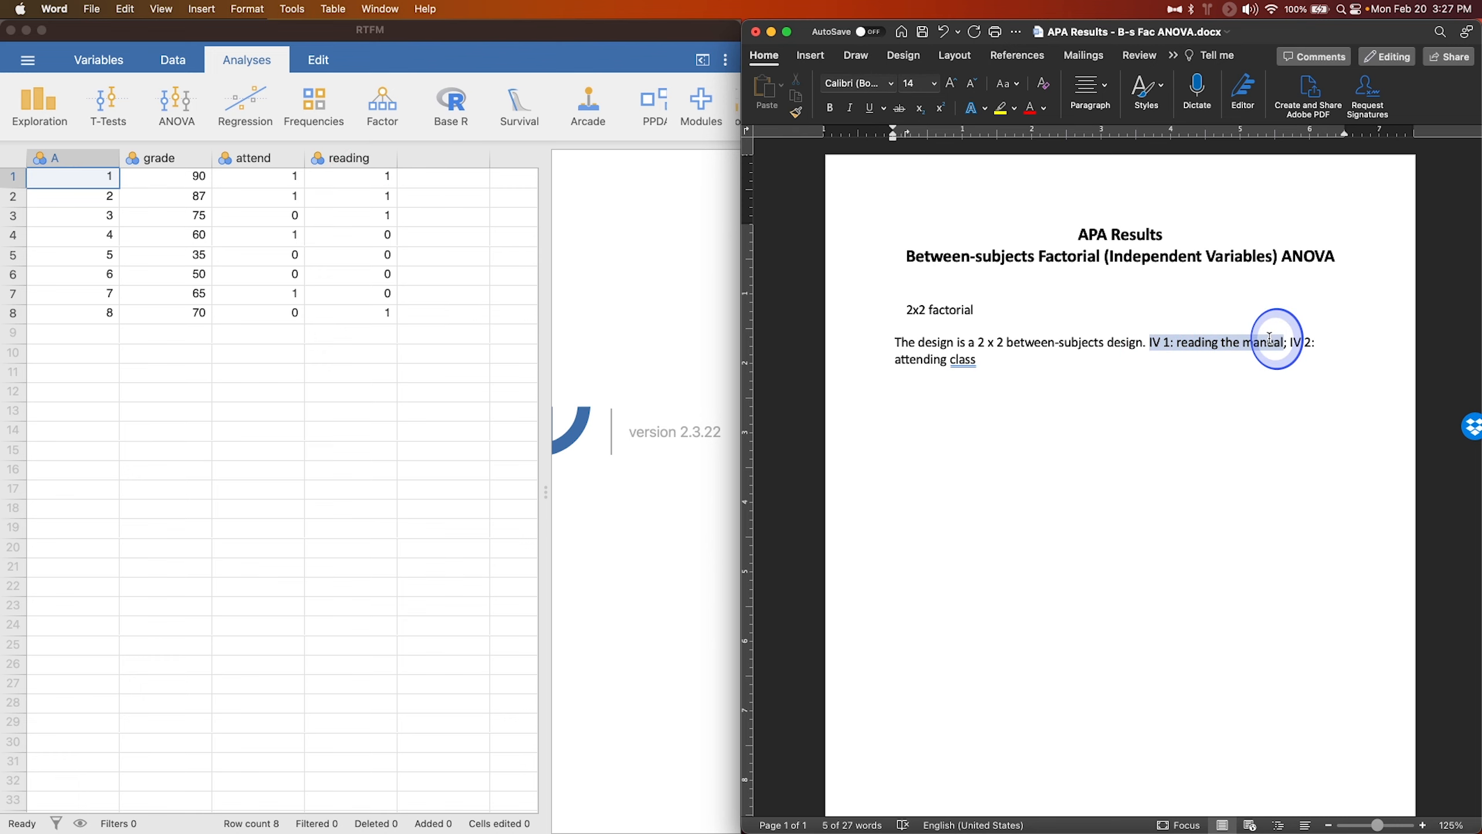
key(BackSpace)
text(; IV 1: reading the manual)
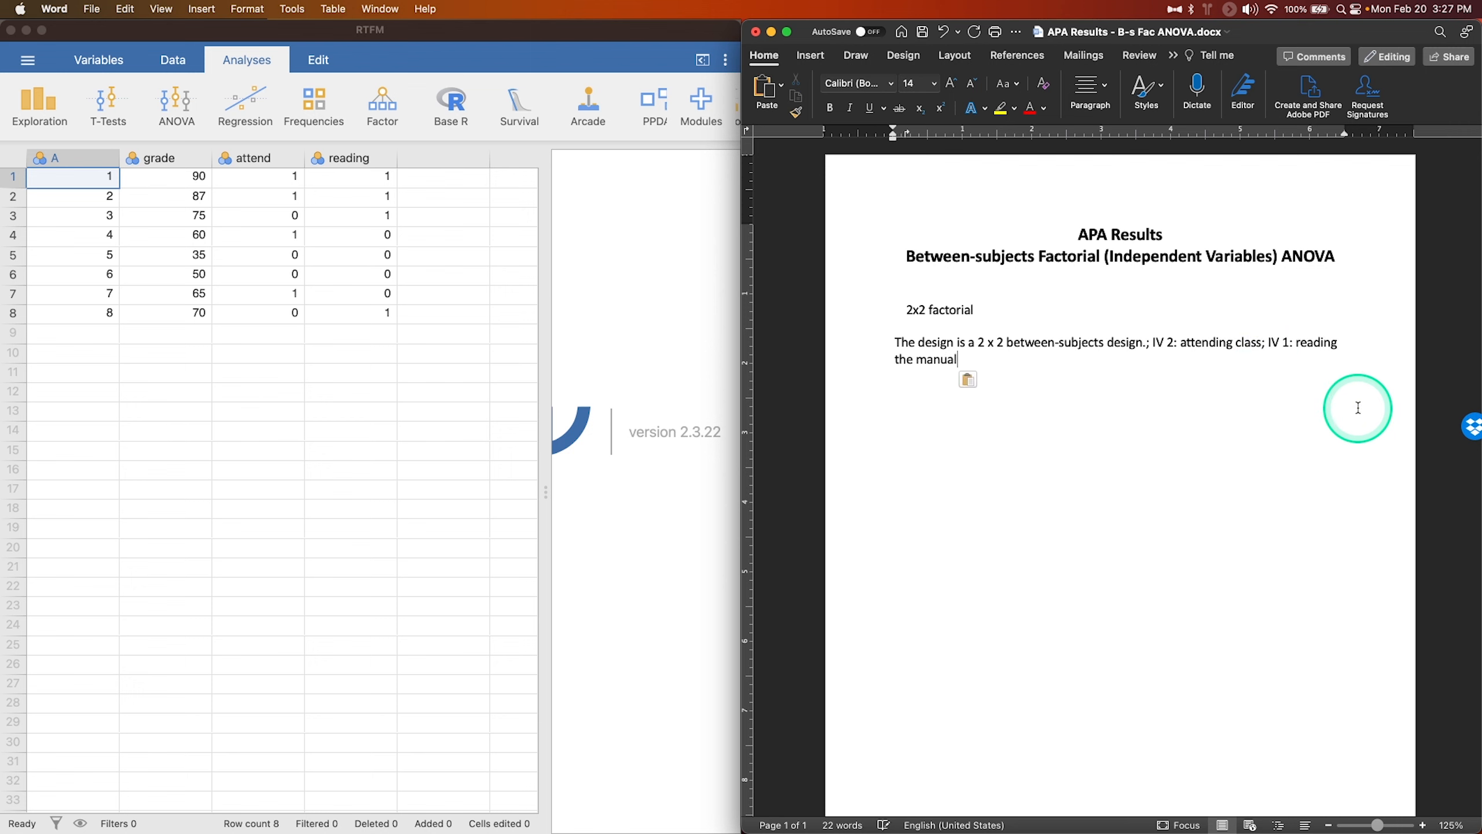
click(1148, 341)
key(BackSpace)
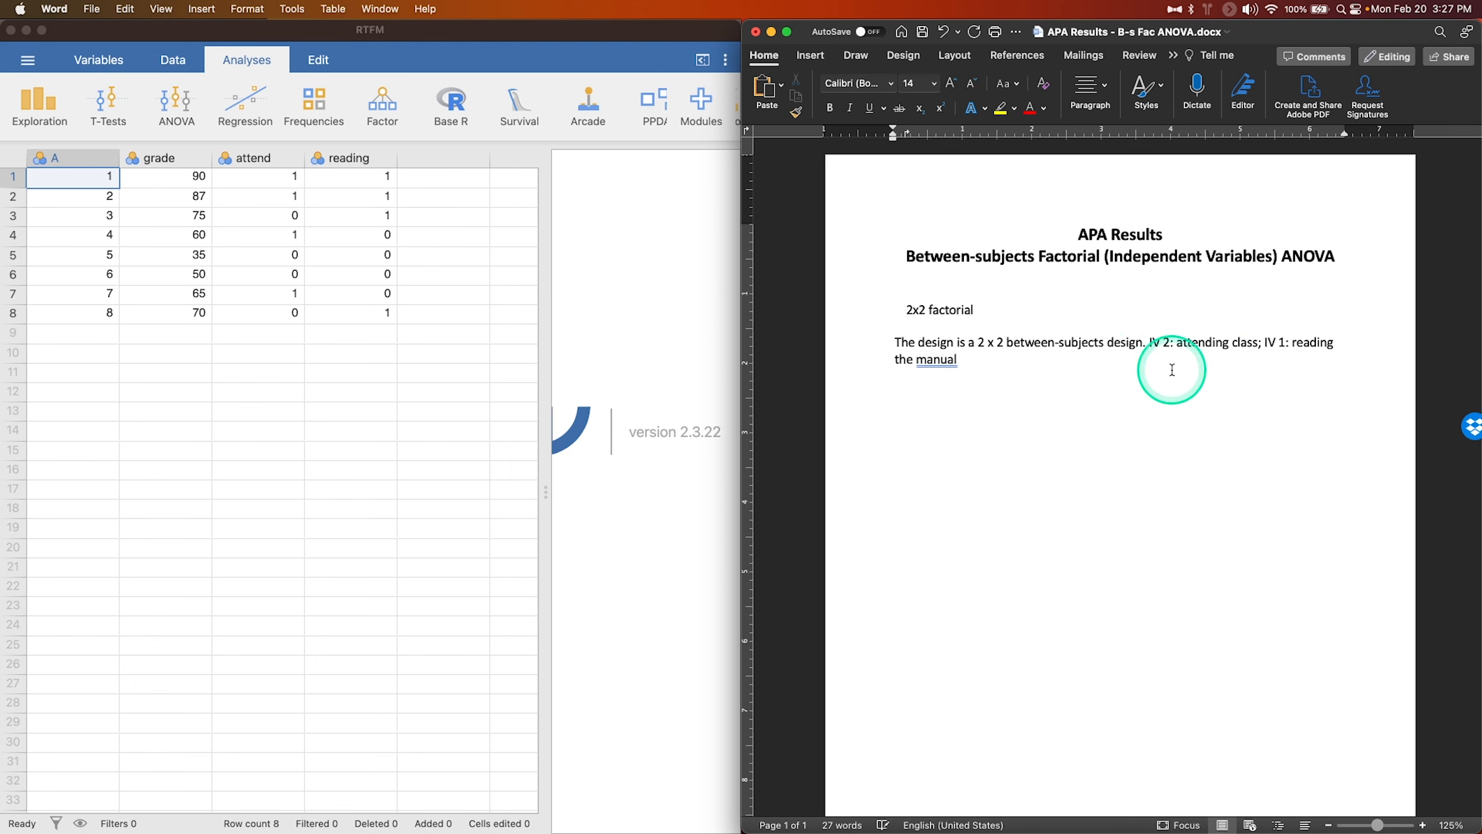
Renumber the variables so attending class is IV 1 and reading the manual is IV 2
click(1165, 344)
key(BackSpace)
text(1)
click(1285, 343)
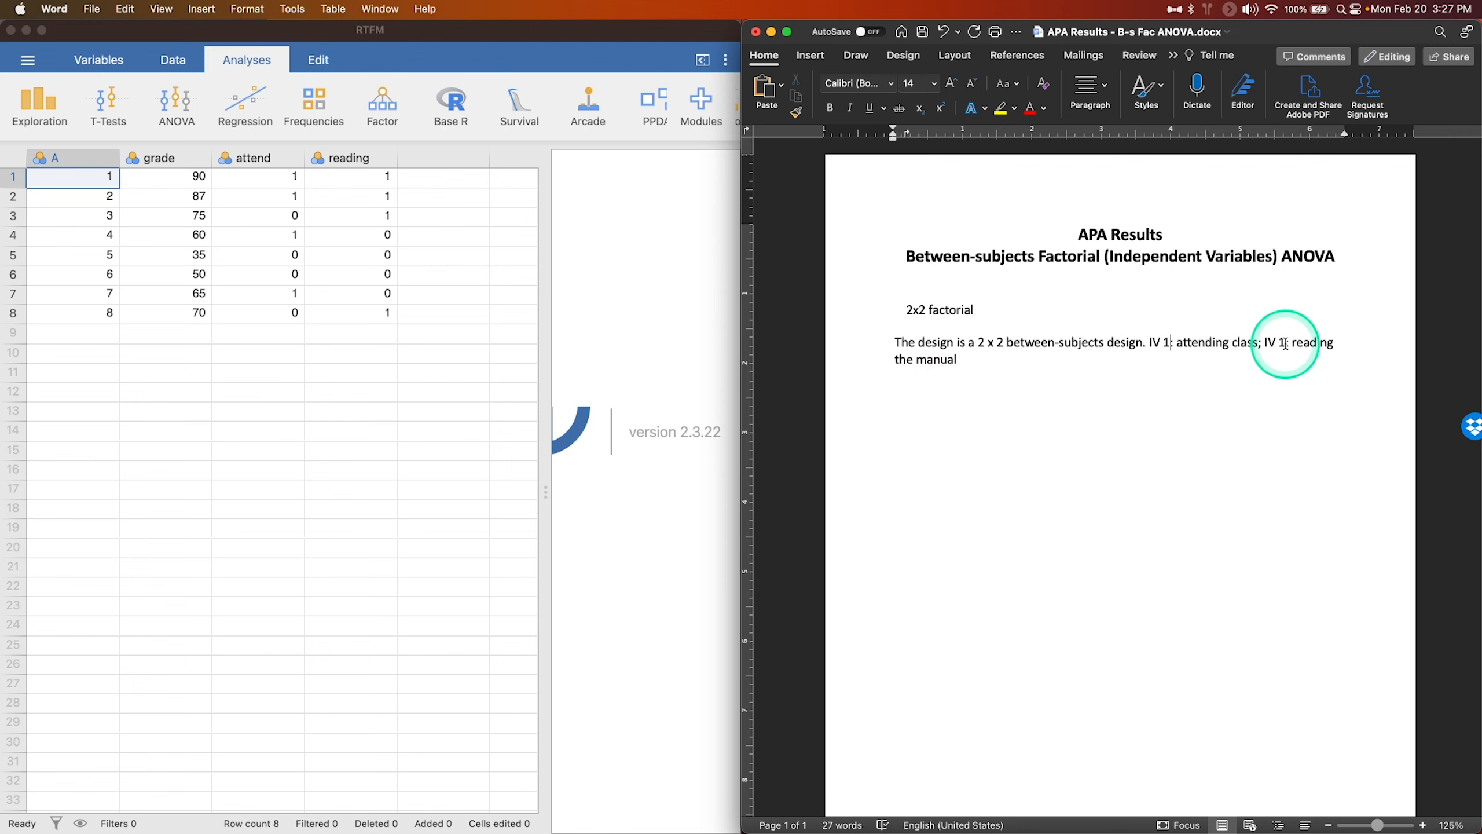
key(BackSpace)
text(2)
Insert "f-in" before "manual" and append "; DV: grade in the class; N = 8" to the design description
click(918, 360)
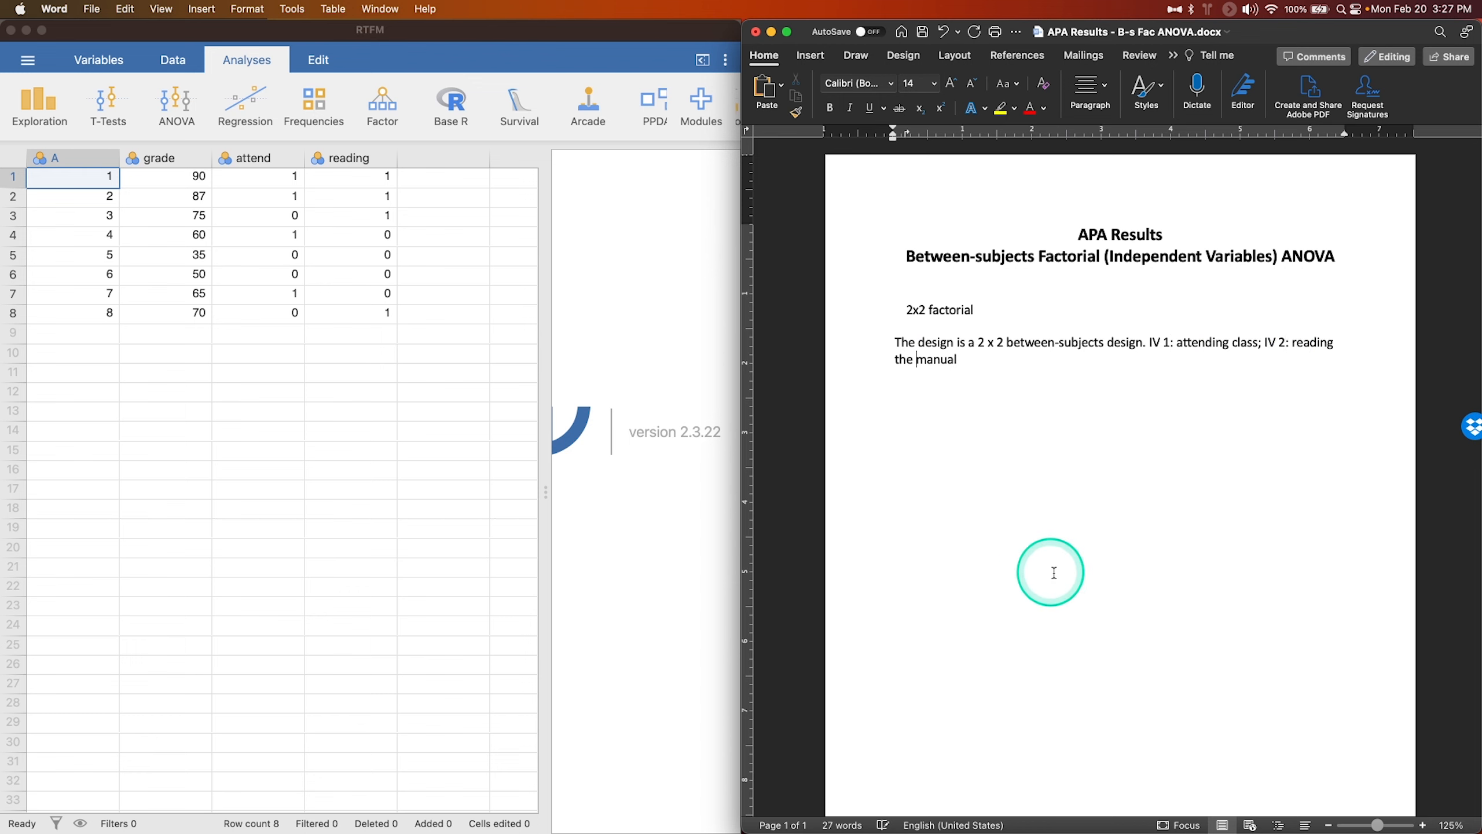
text(f-in)
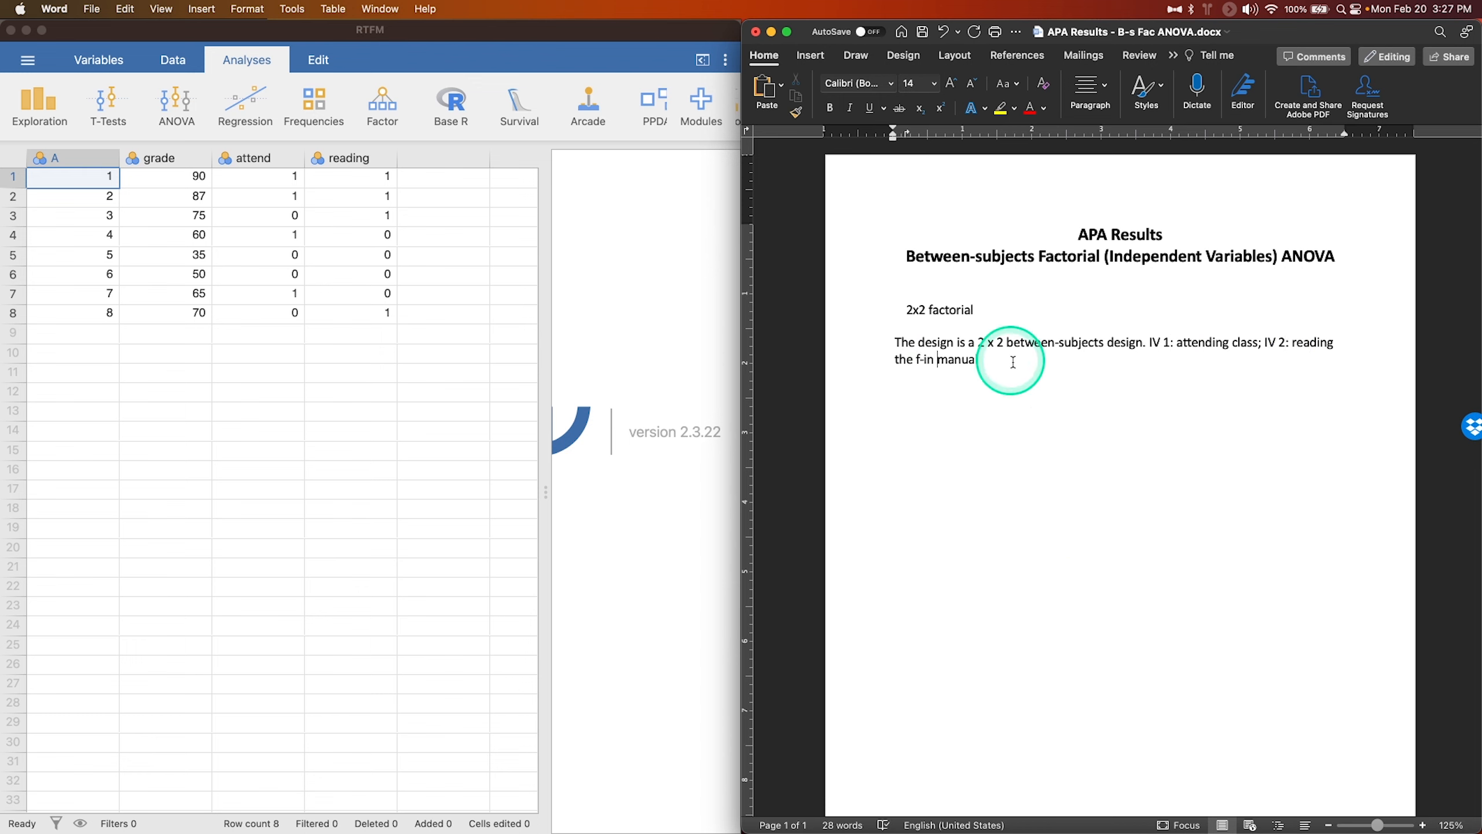
click(1011, 360)
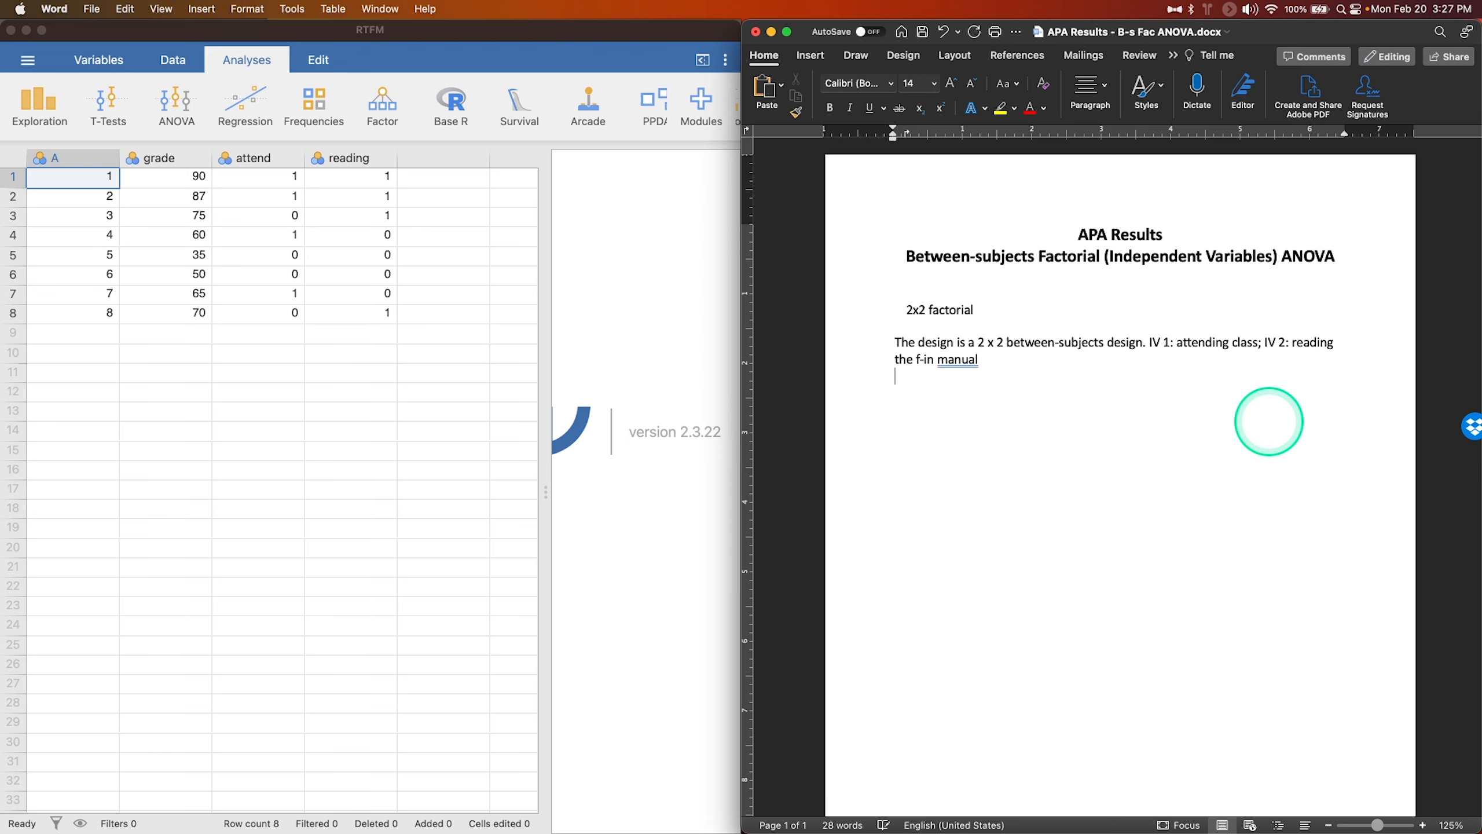
text(DV: )
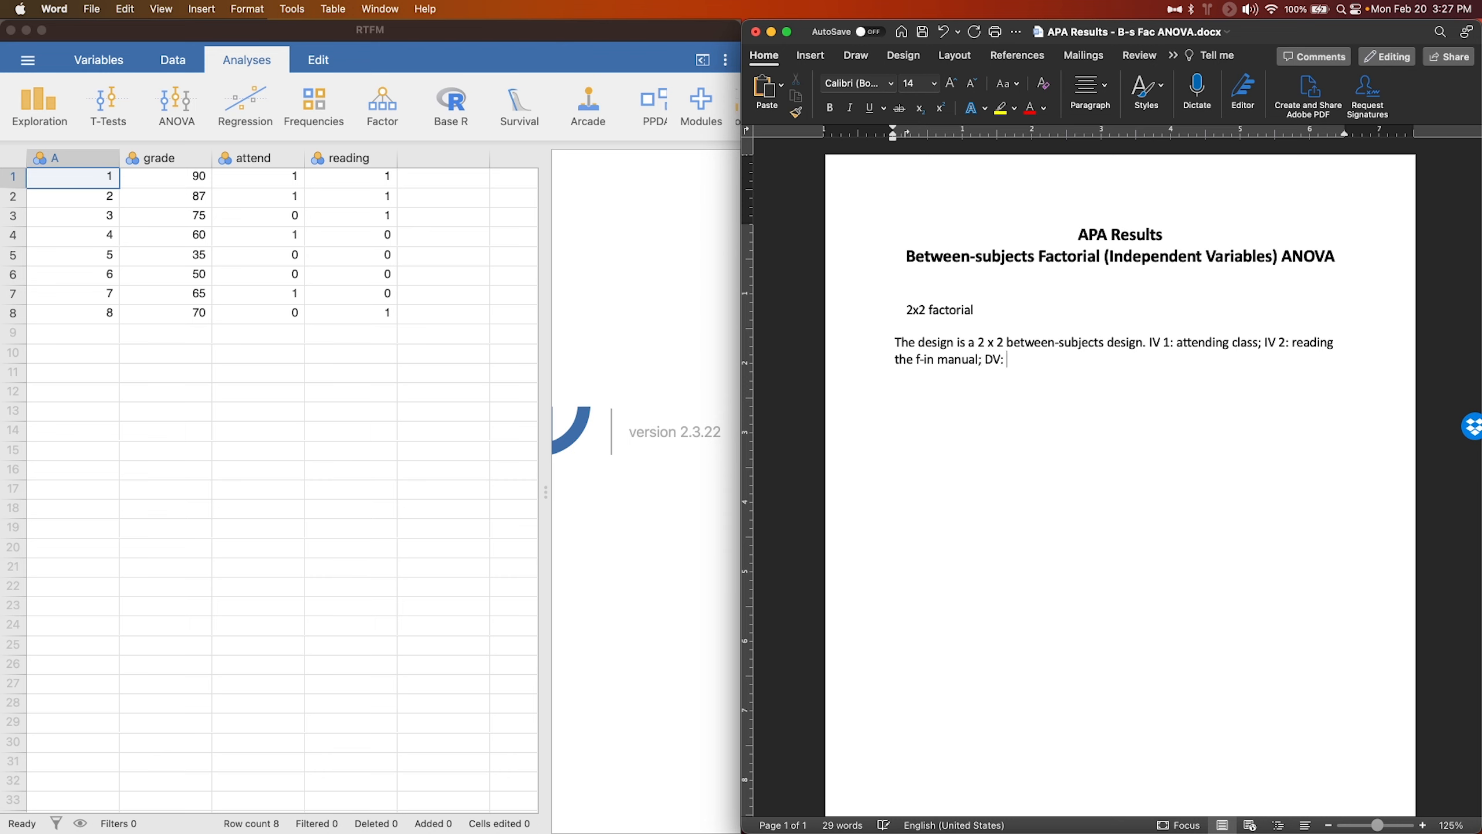
text(grade in the class)
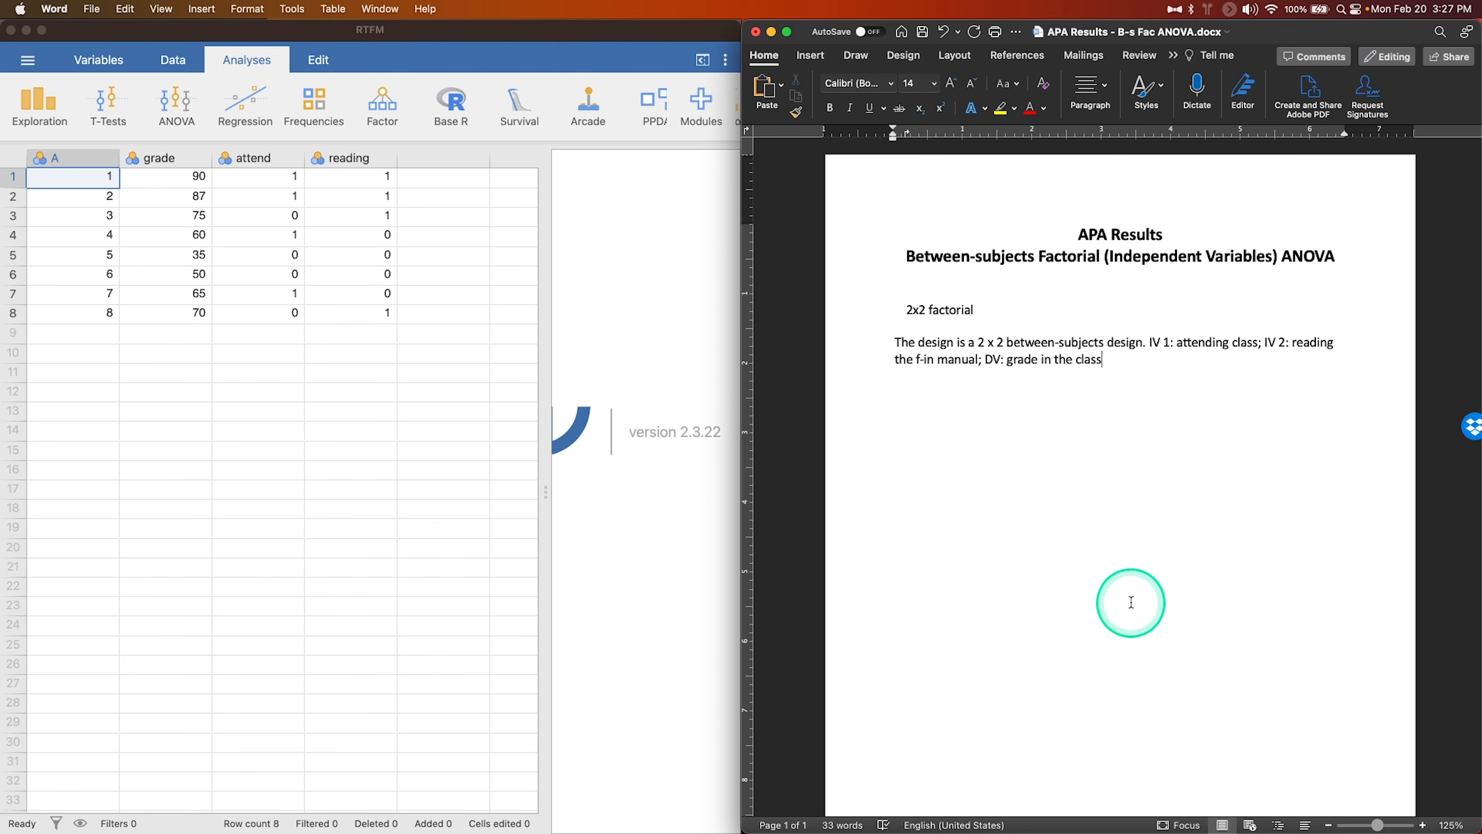
text(; N)
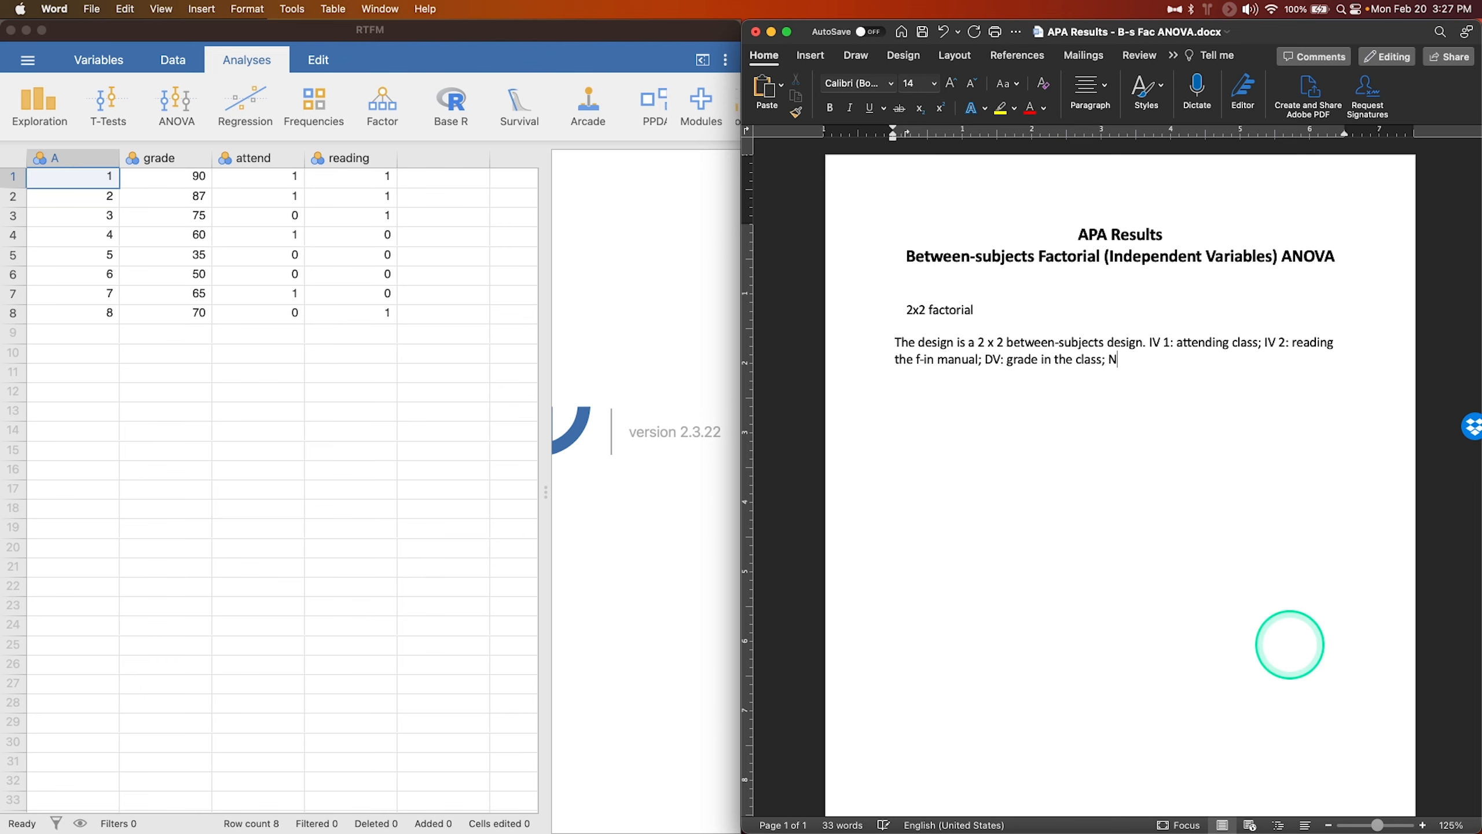
text( = 8)
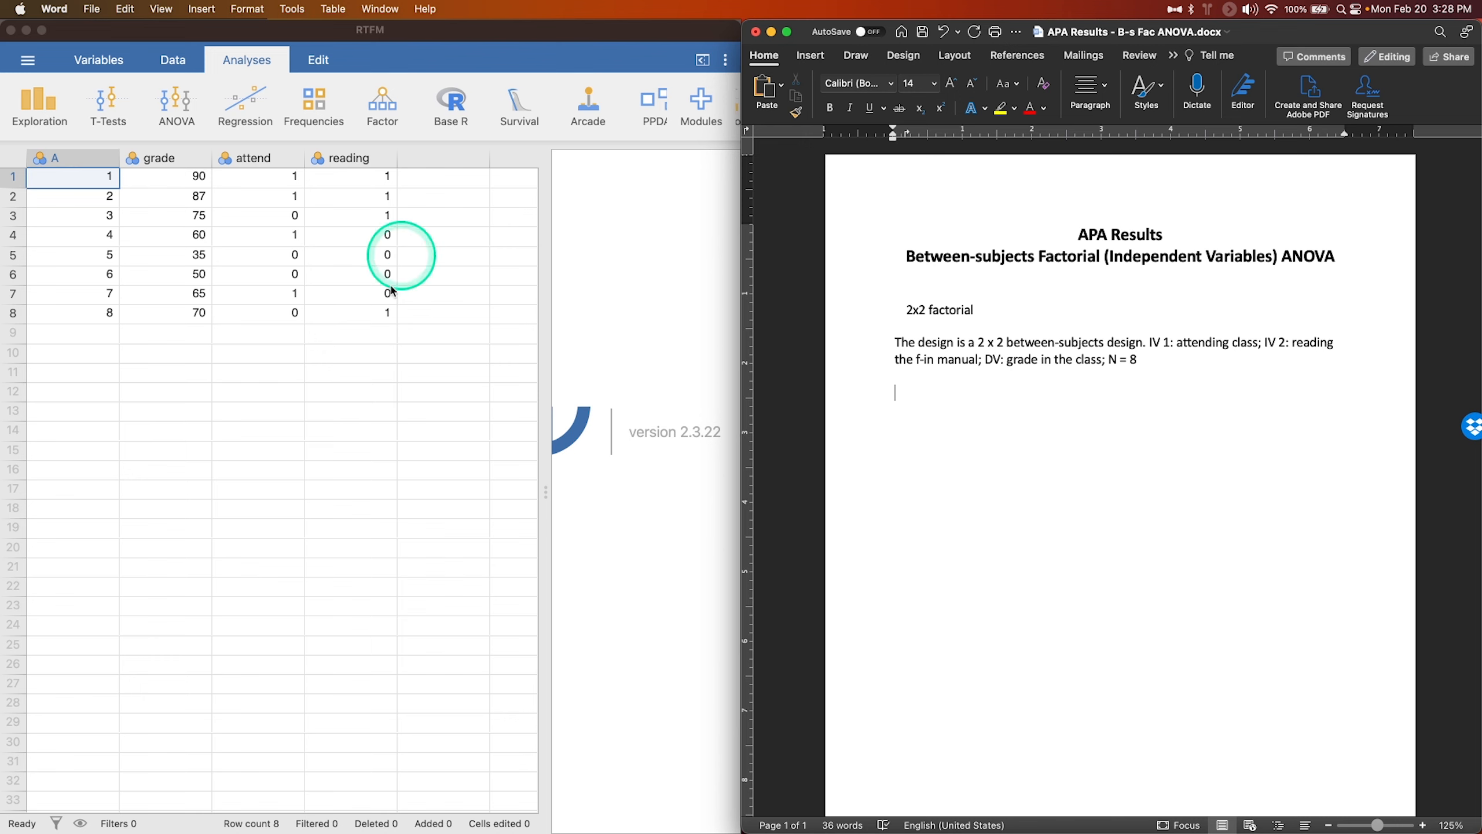
Insert the word "factorial" before "design" in "2 x 2 between-subjects design"
drag(1155, 368, 870, 354)
click(1109, 345)
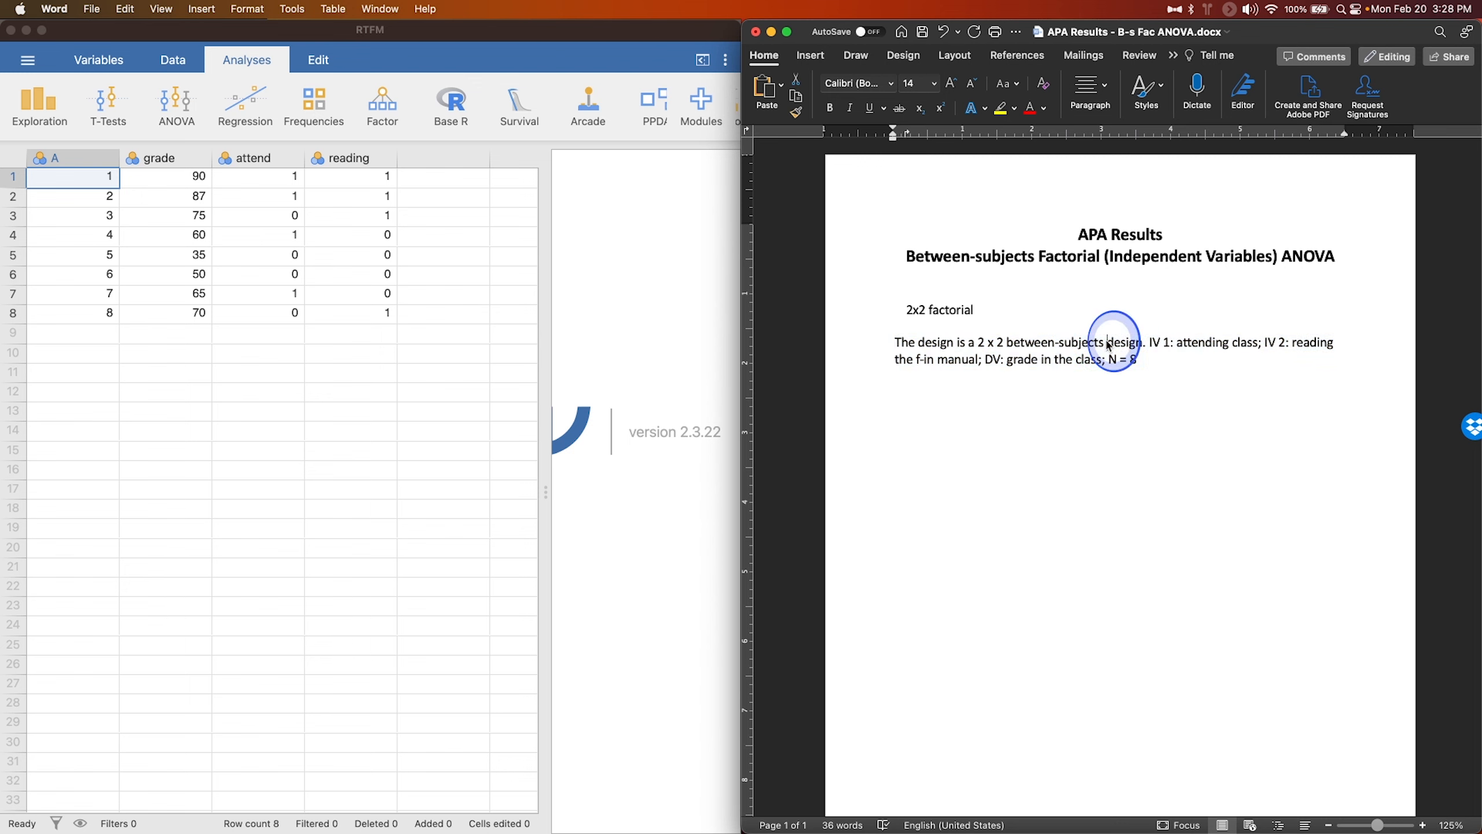
text(factorial)
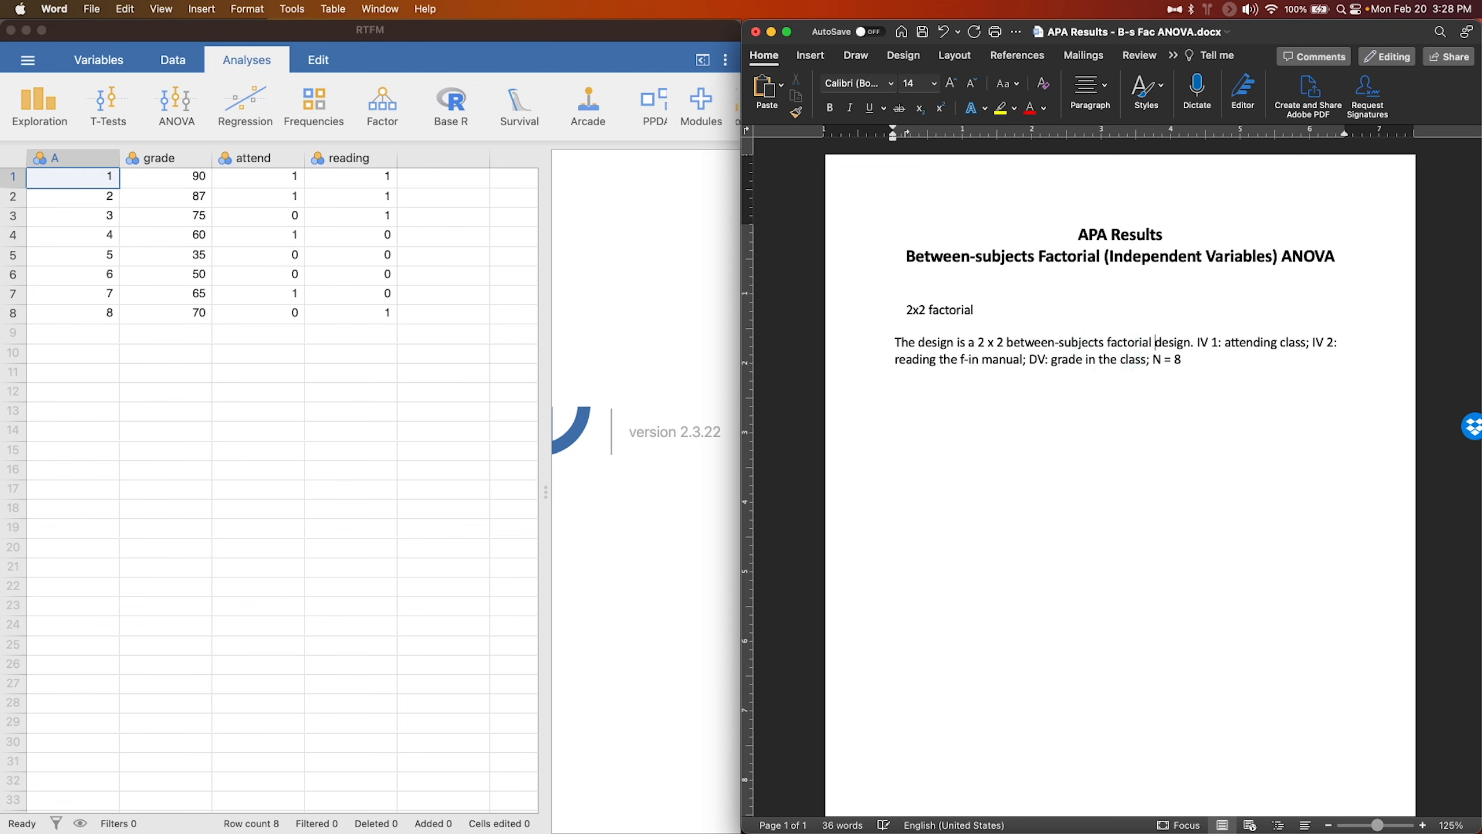
double_click(880, 347)
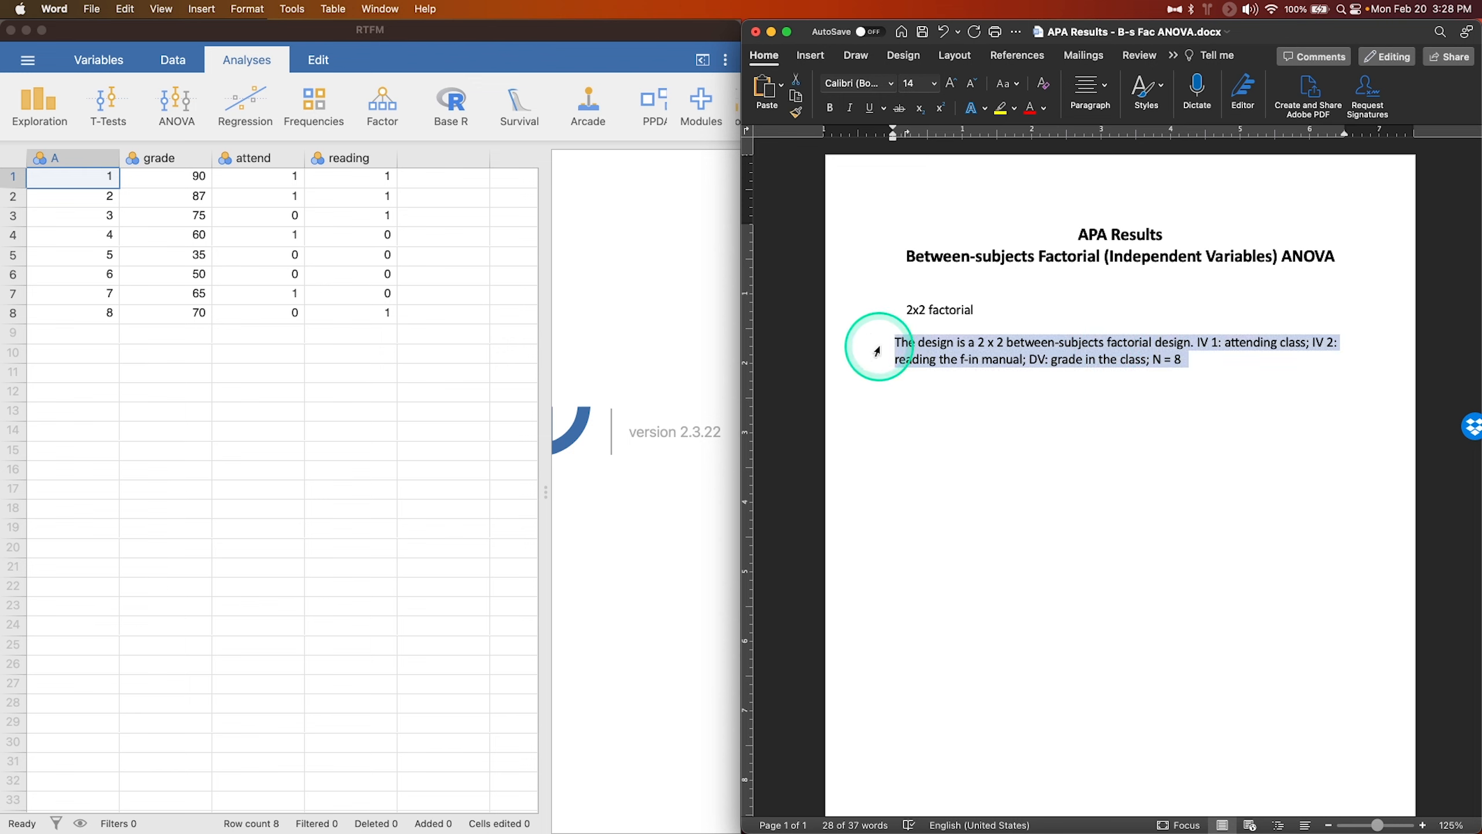
drag(1182, 360, 1154, 359)
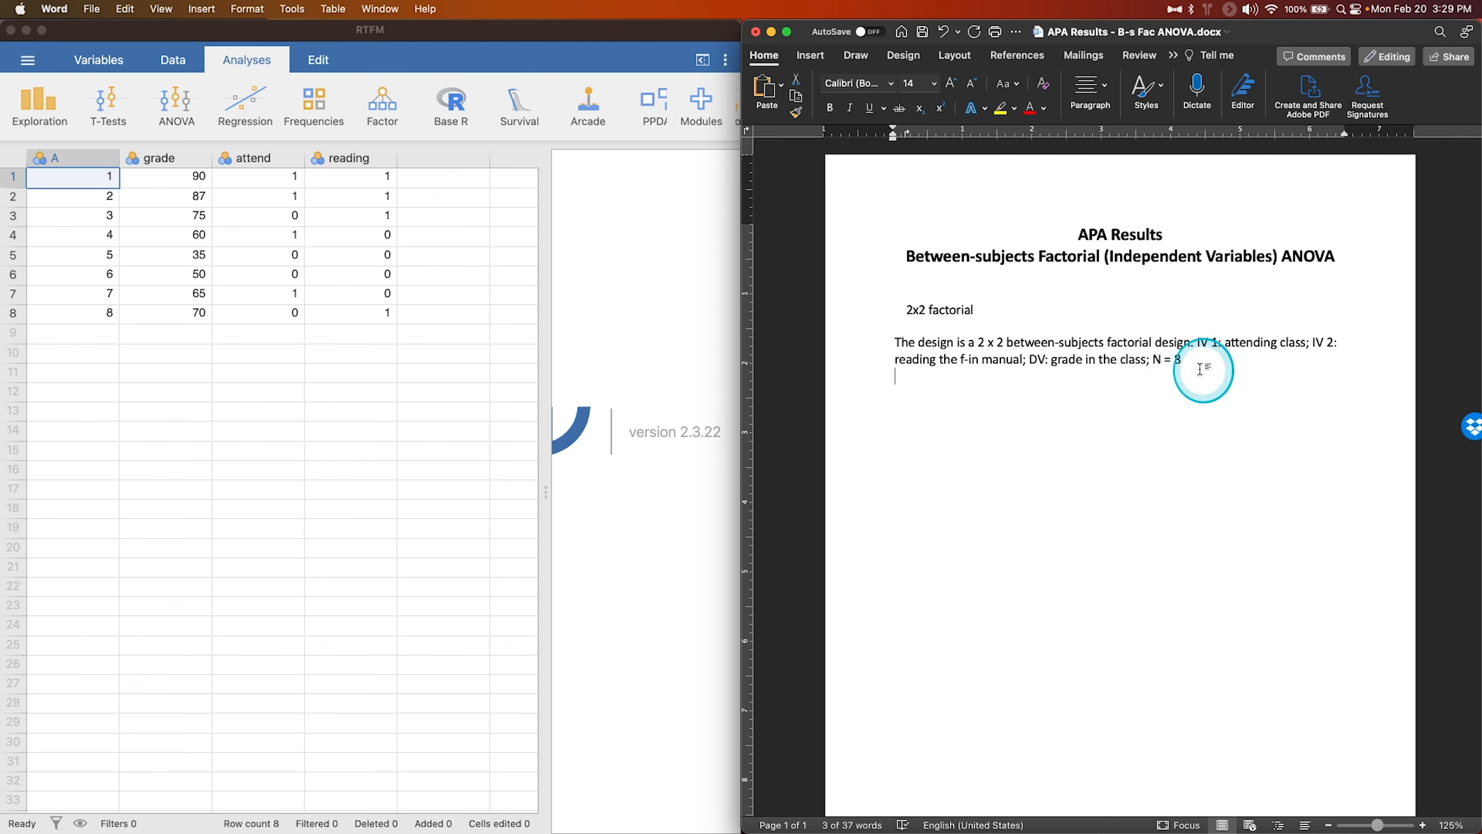
click(1229, 458)
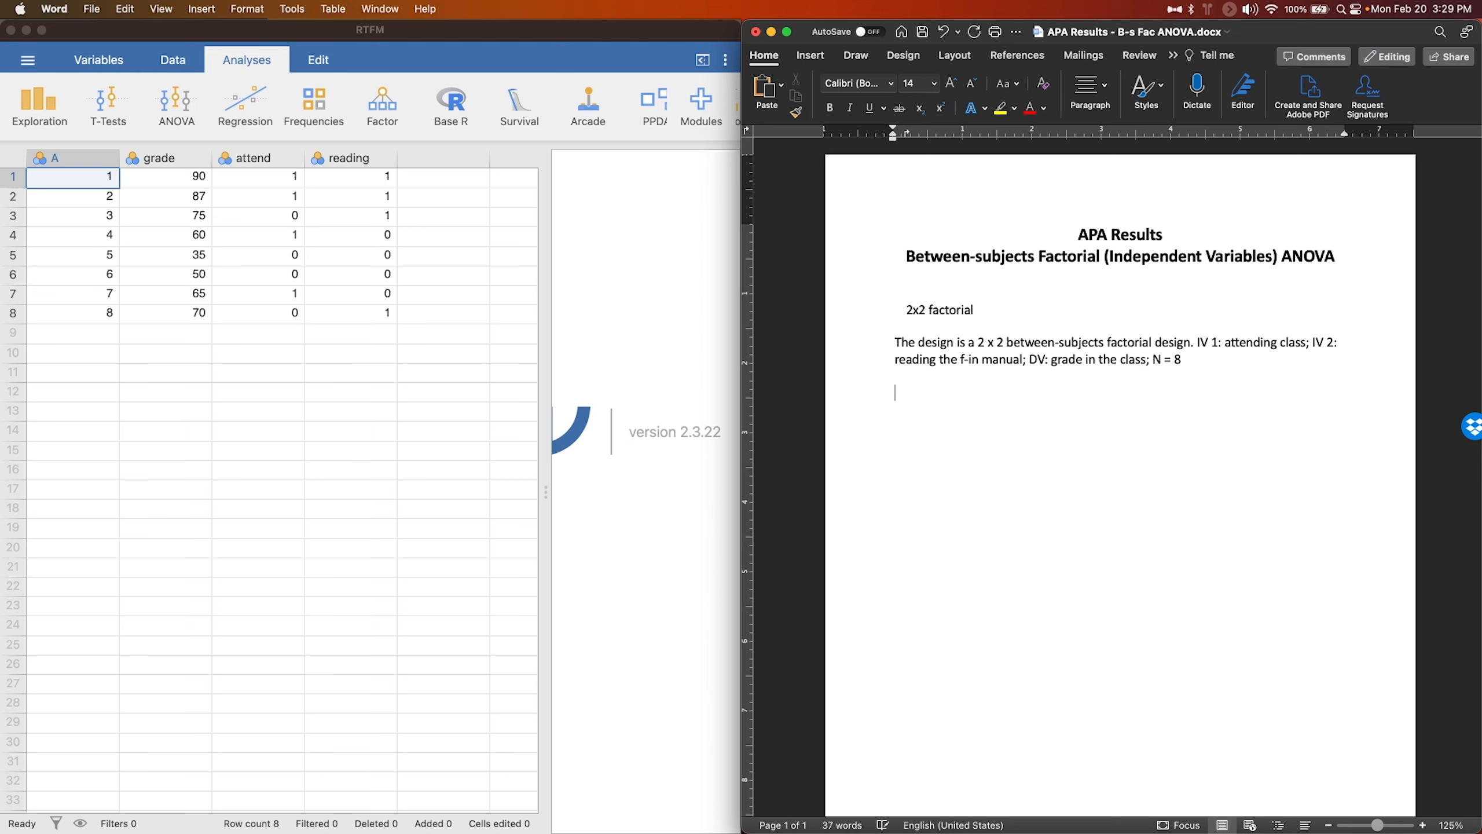
Add a "Results:" line below the design description, leaving blank space above it
key(Return)
text(Results:)
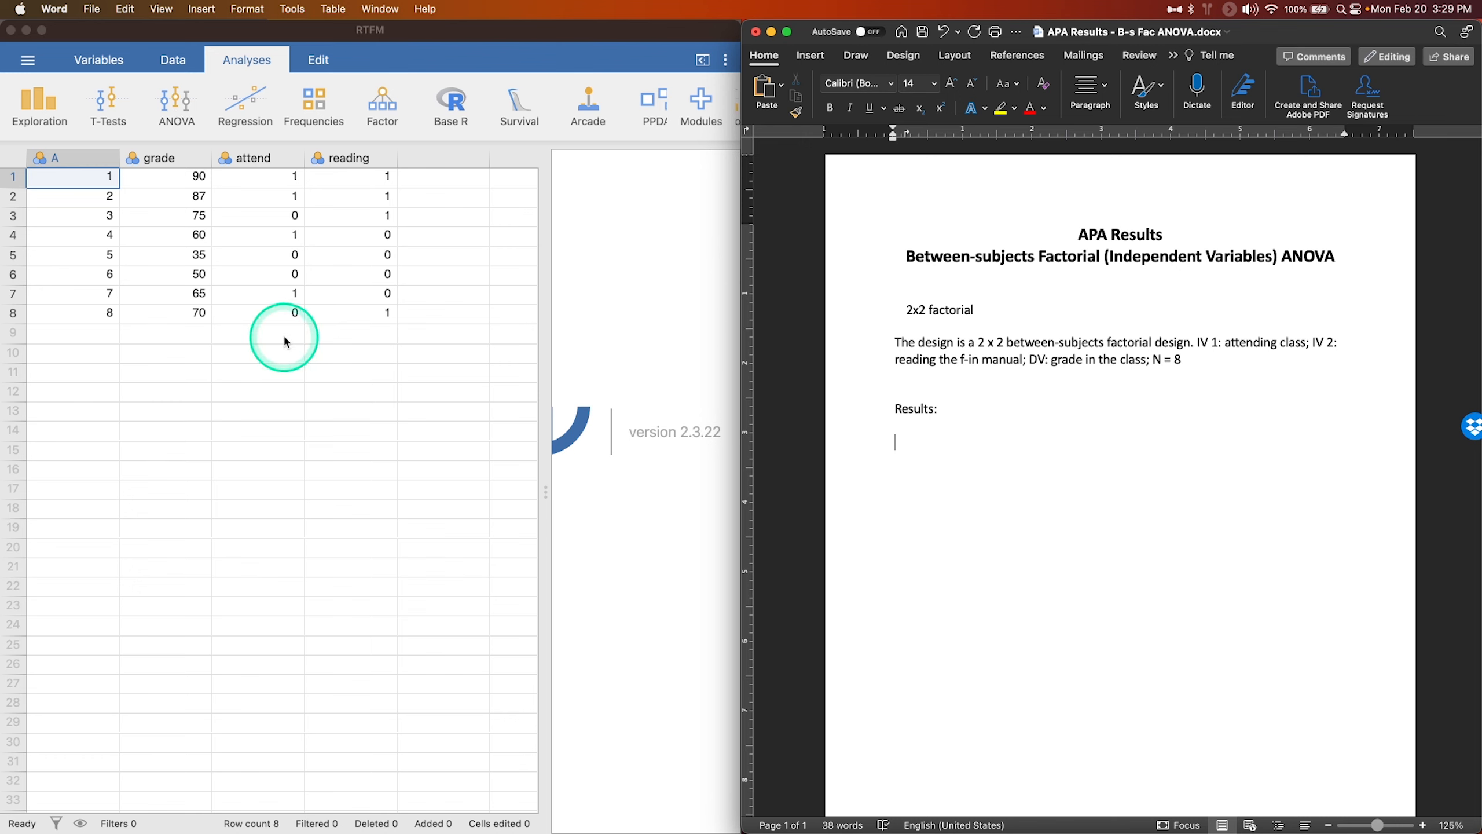
Switch to jamovi and set up an ANOVA with grade as dependent variable and attend and reading as fixed factors
click(172, 111)
click(173, 110)
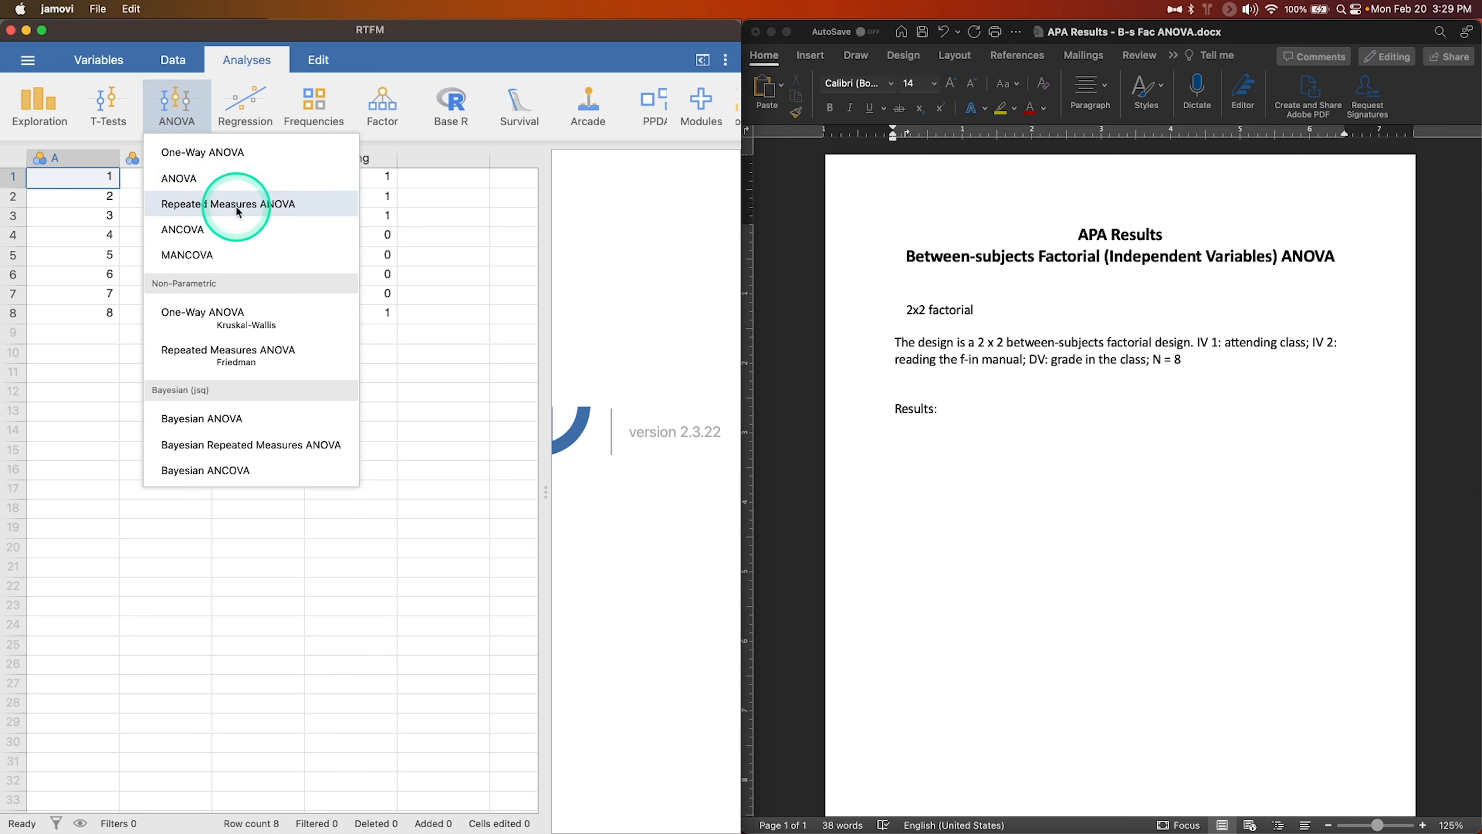
click(178, 181)
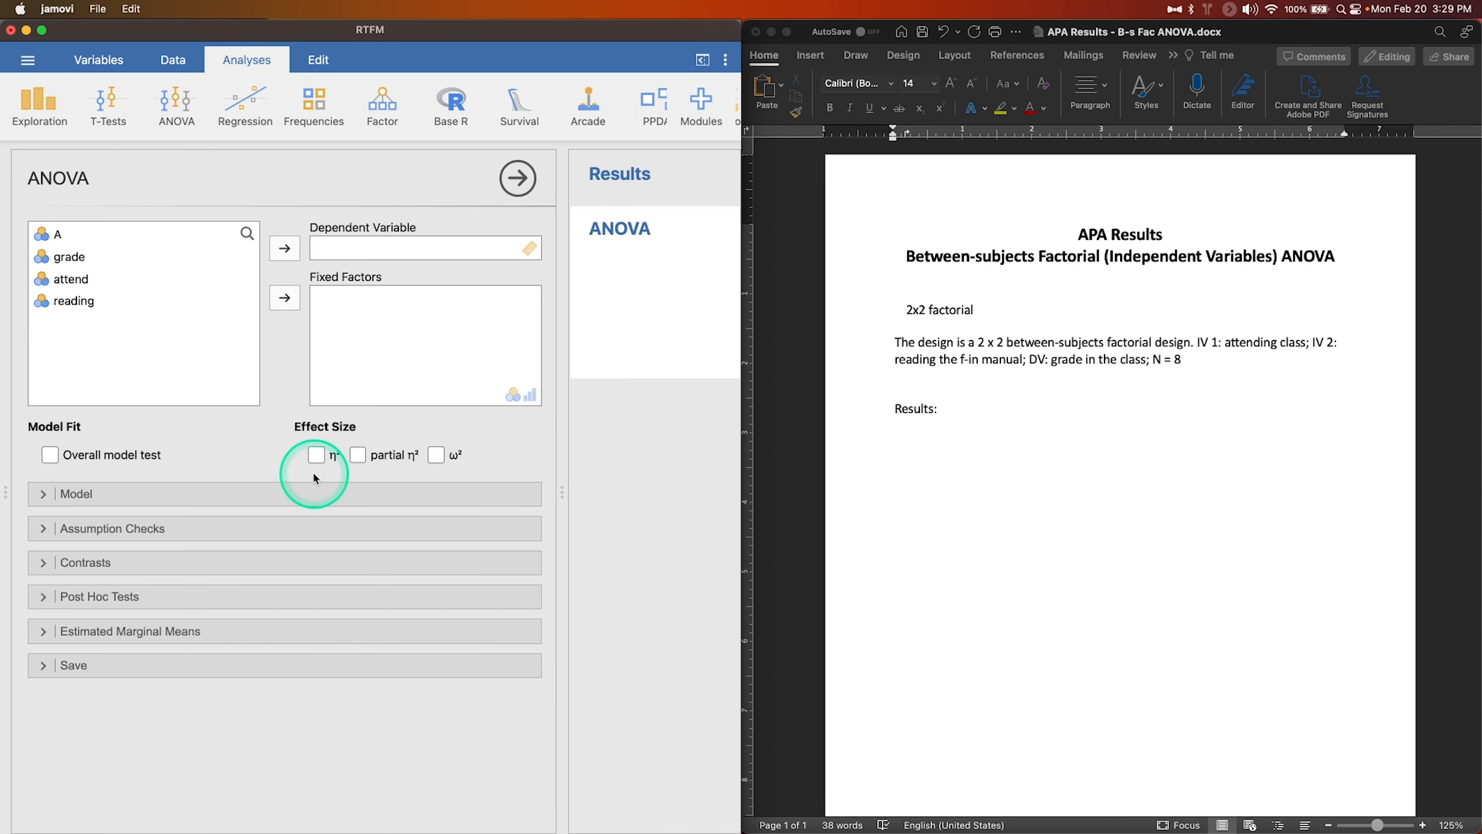
click(149, 256)
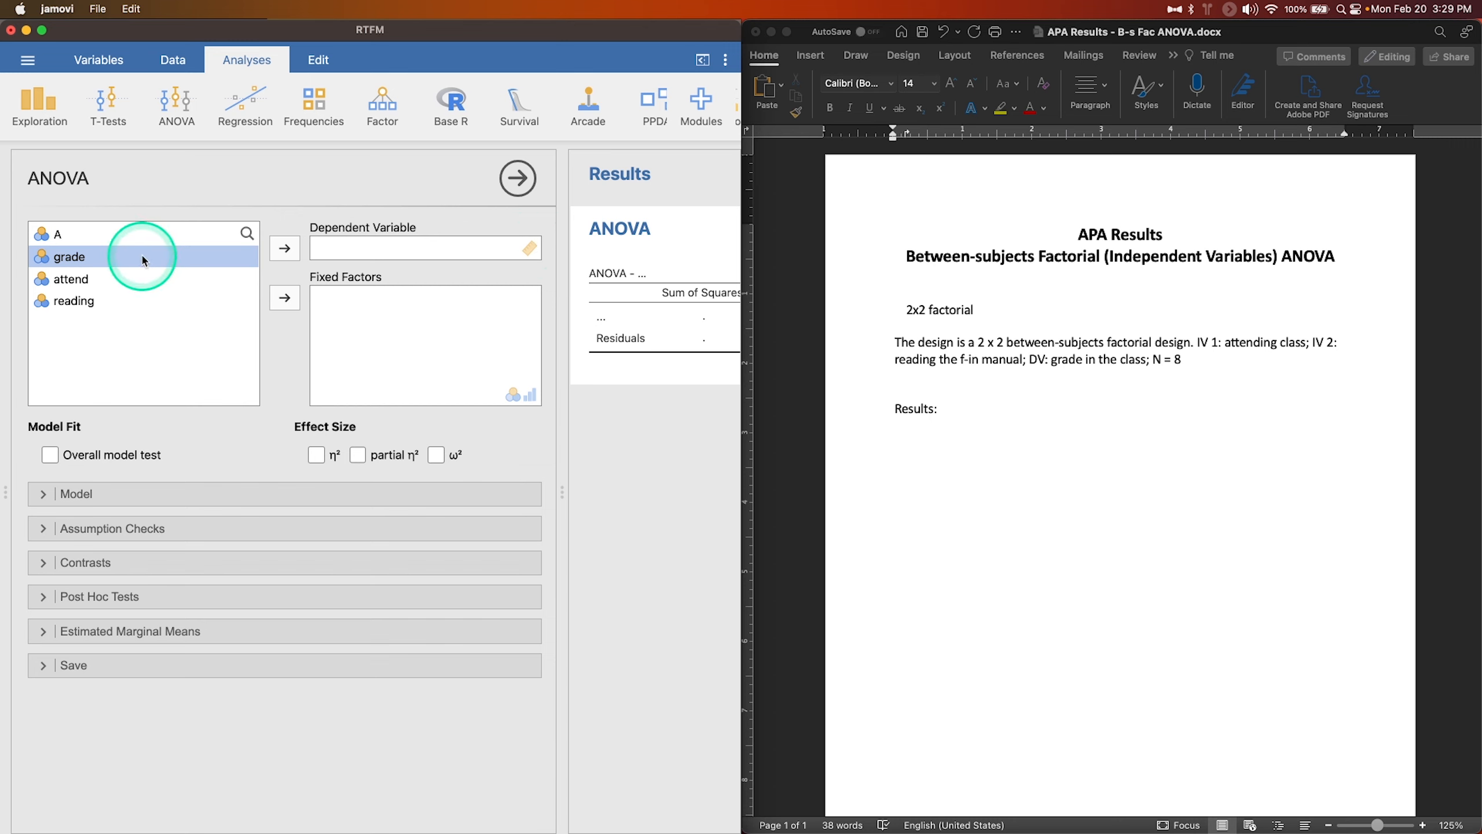
drag(143, 258, 445, 252)
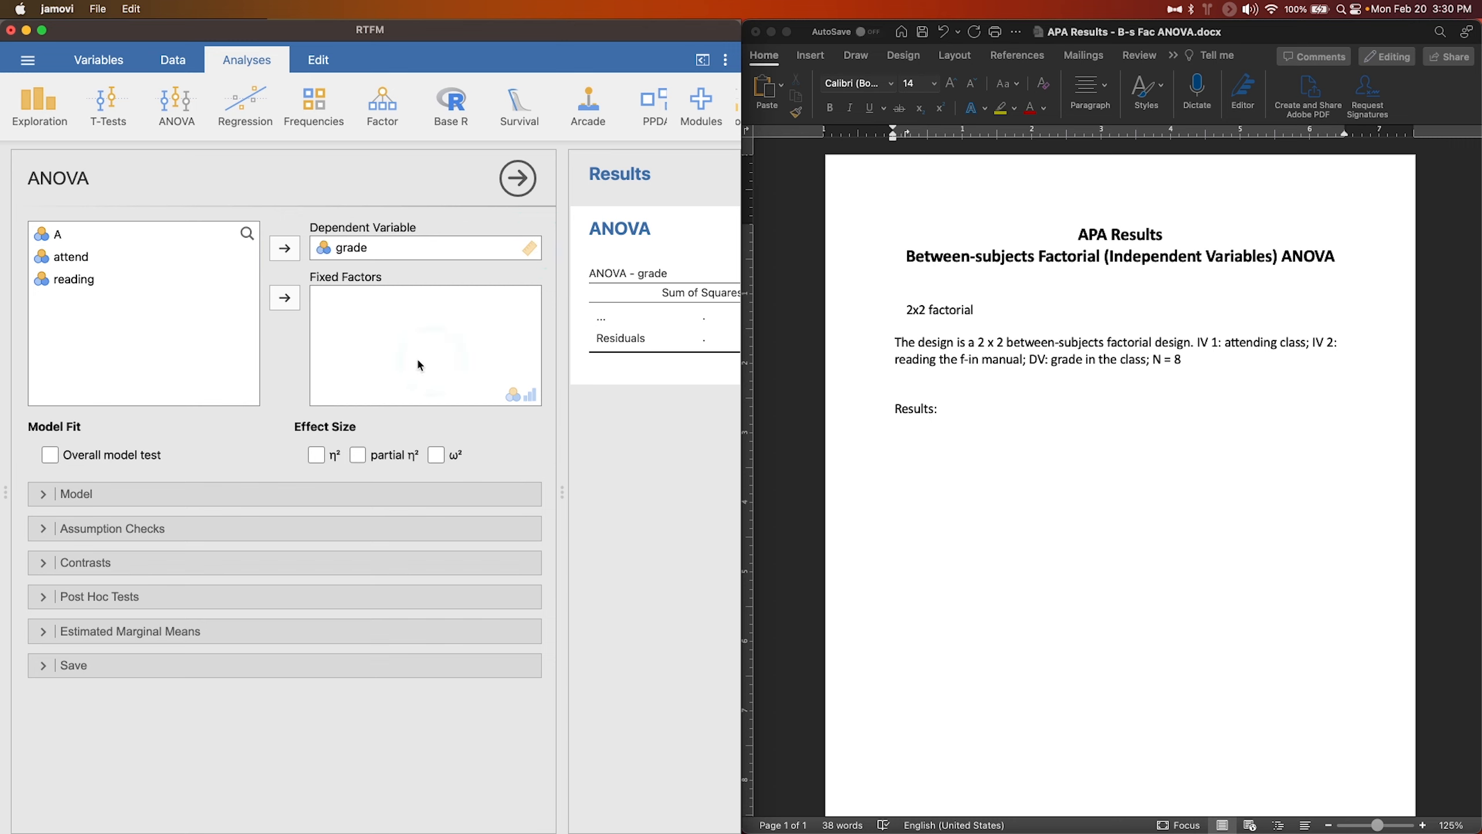
click(80, 261)
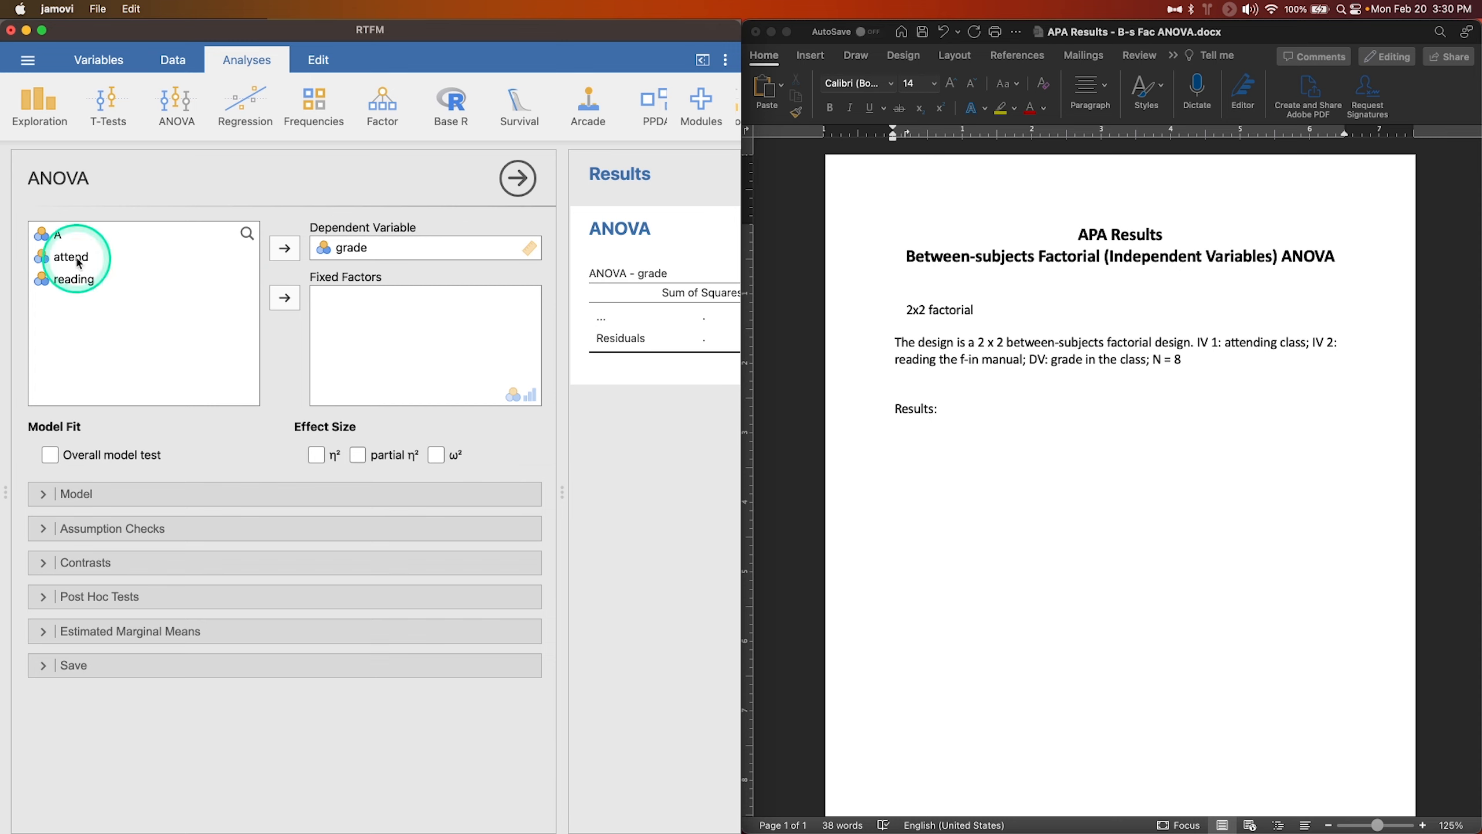
shift+click(73, 276)
drag(73, 276, 385, 402)
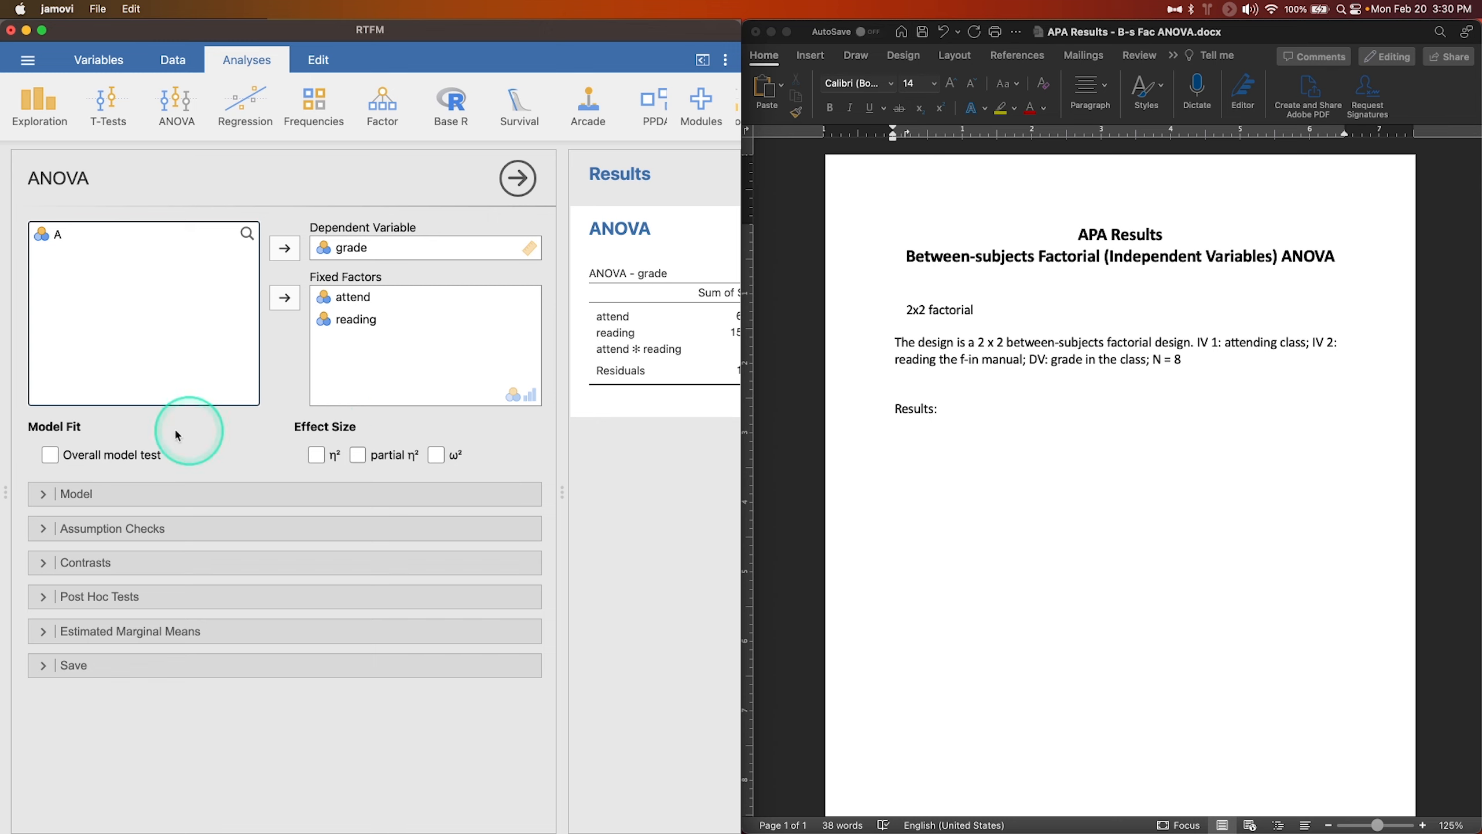
Request partial η² as the ANOVA's effect size, leaving the overall model test off
click(120, 455)
click(122, 454)
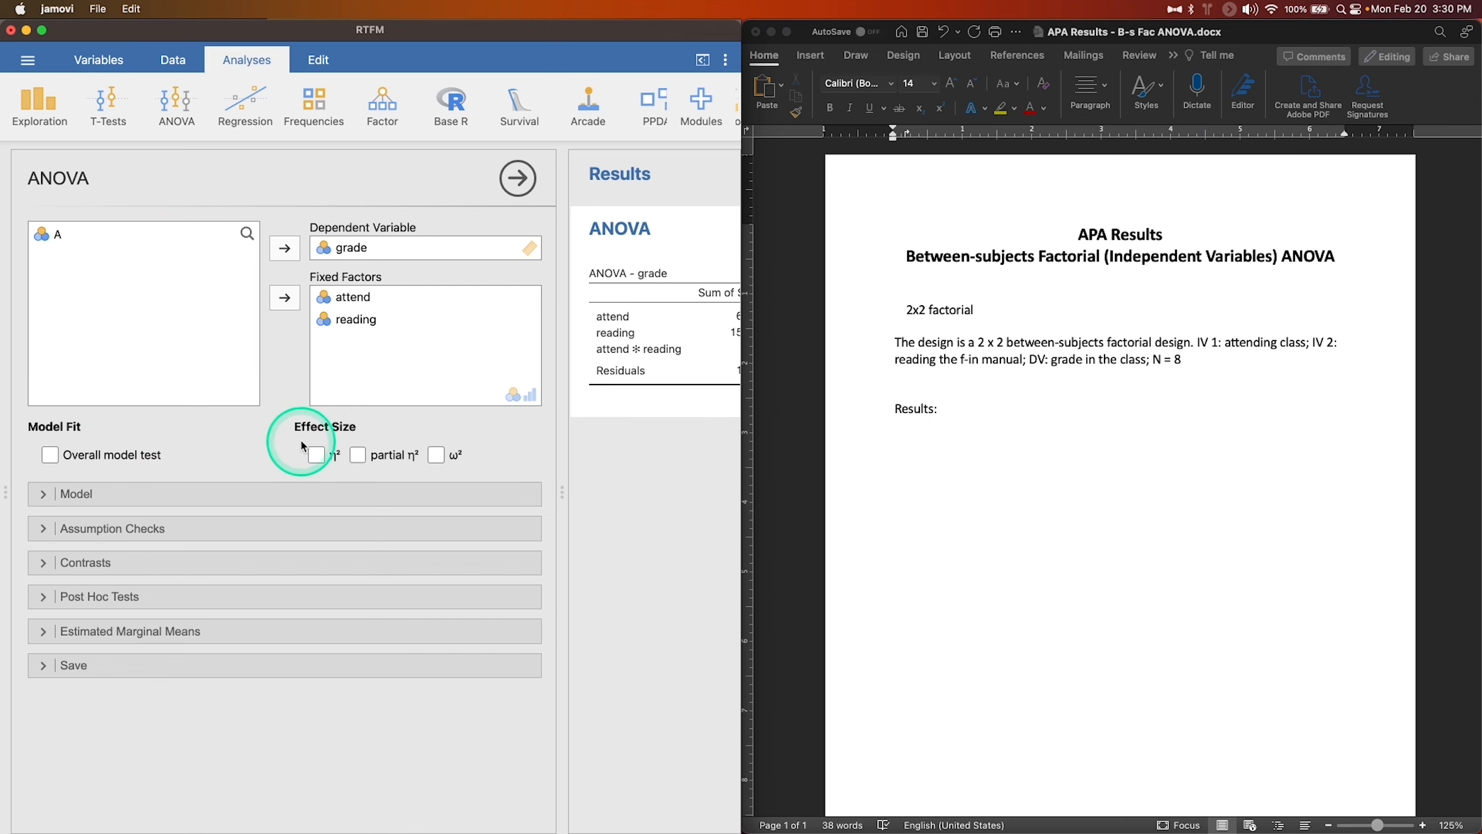
click(358, 455)
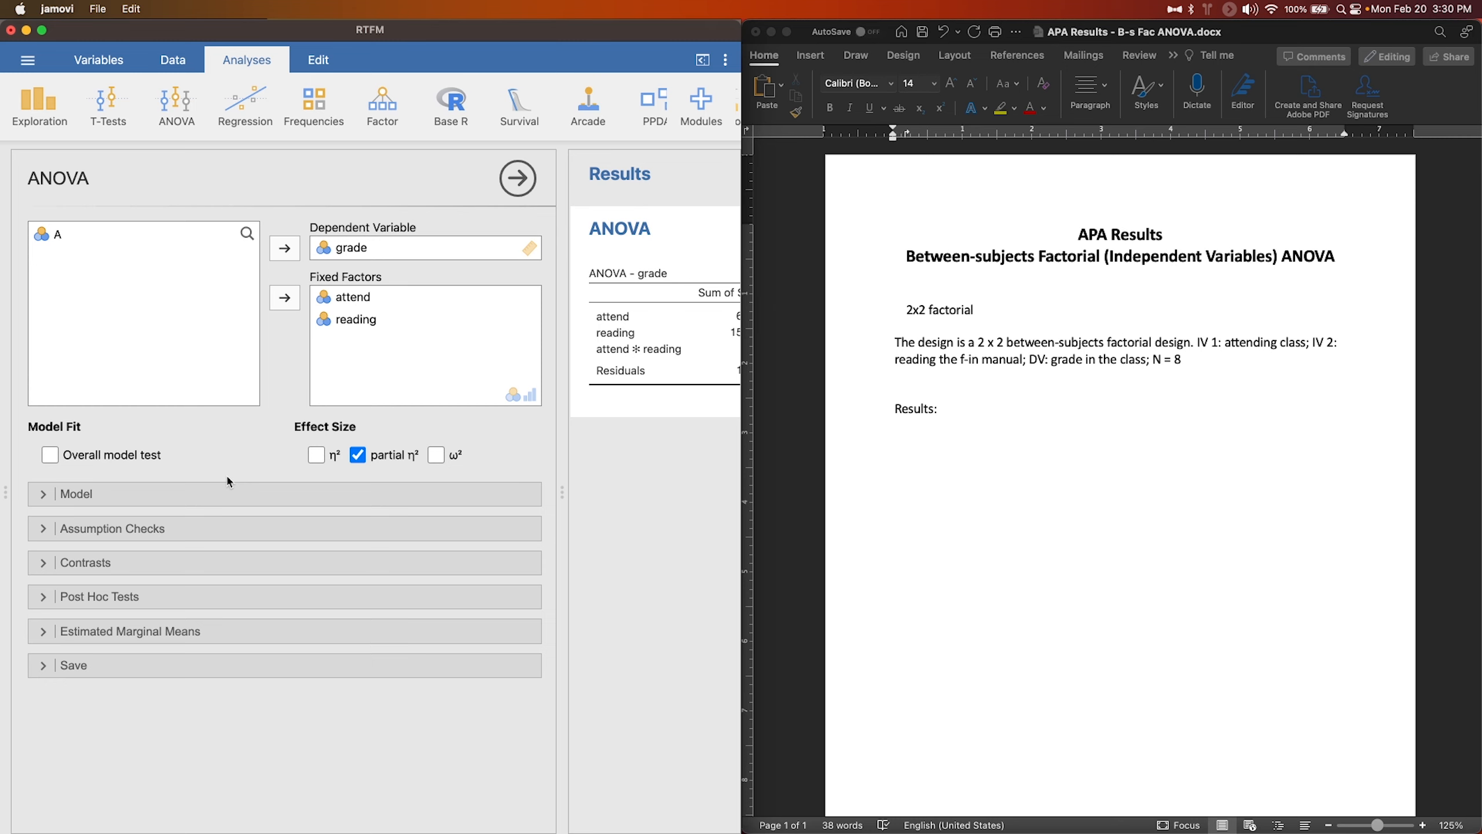
Enable the homogeneity and normality tests as assumption checks for the ANOVA
click(204, 523)
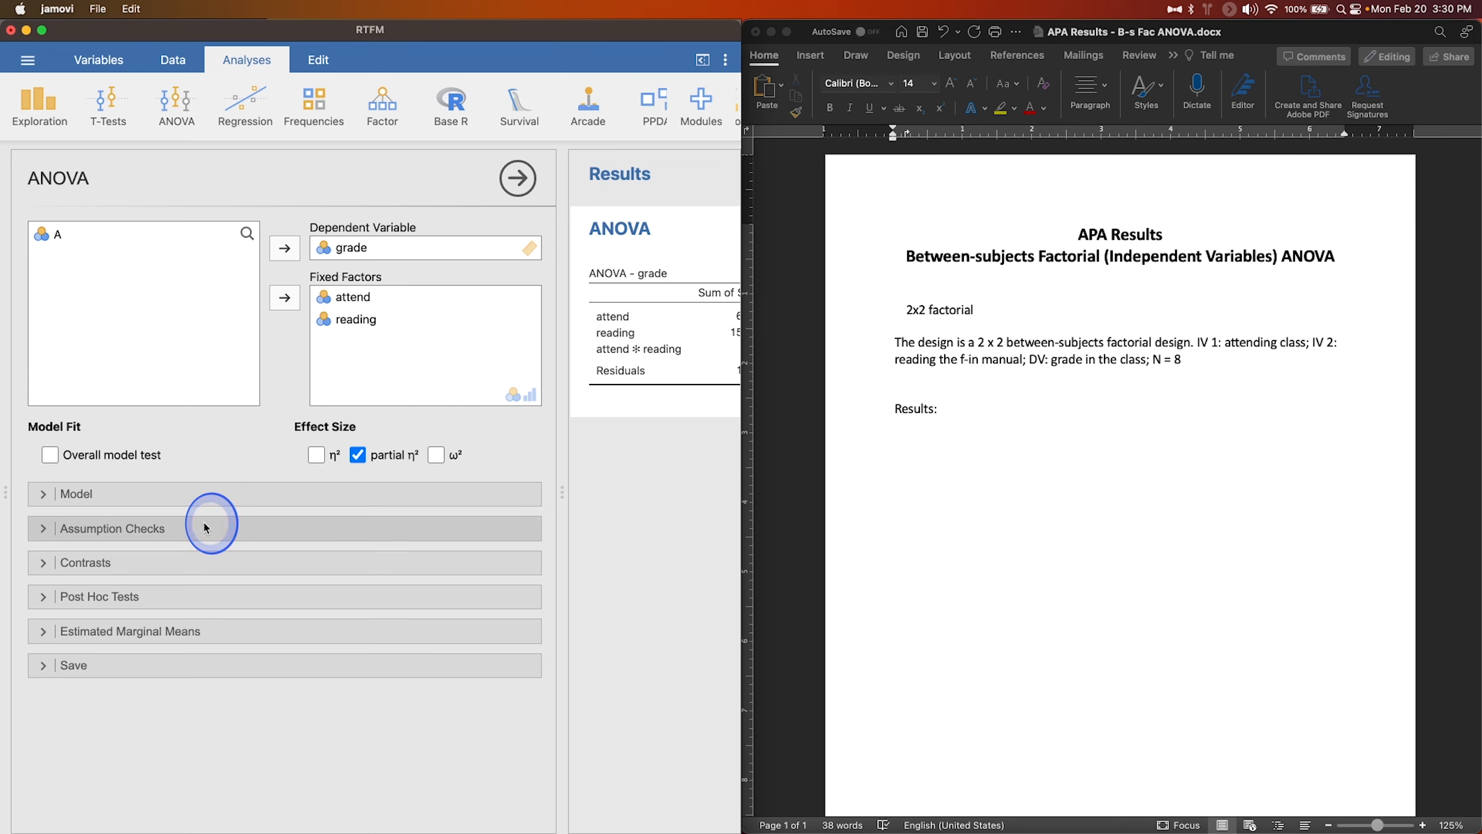
click(119, 562)
click(99, 584)
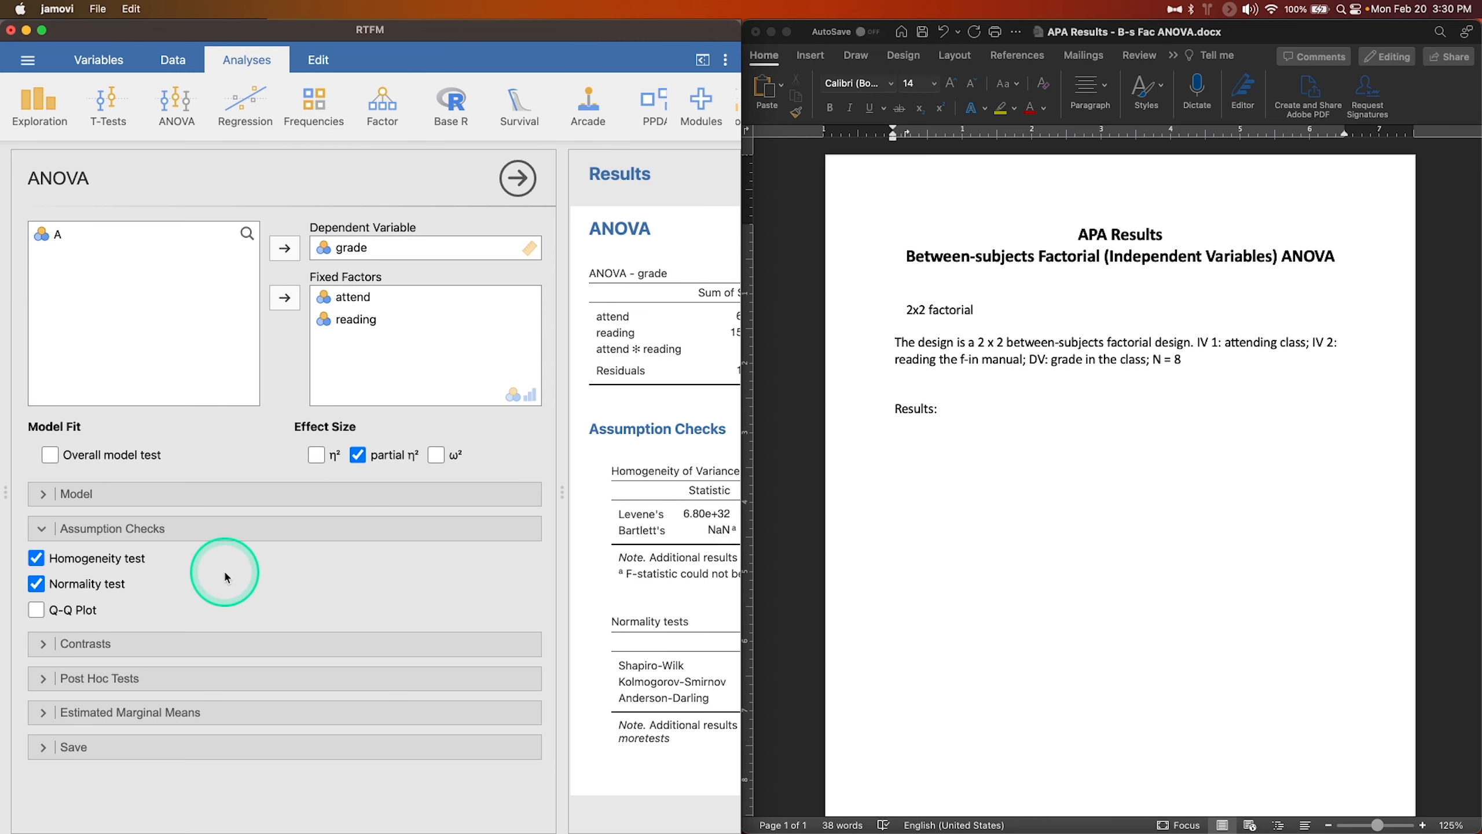
click(215, 531)
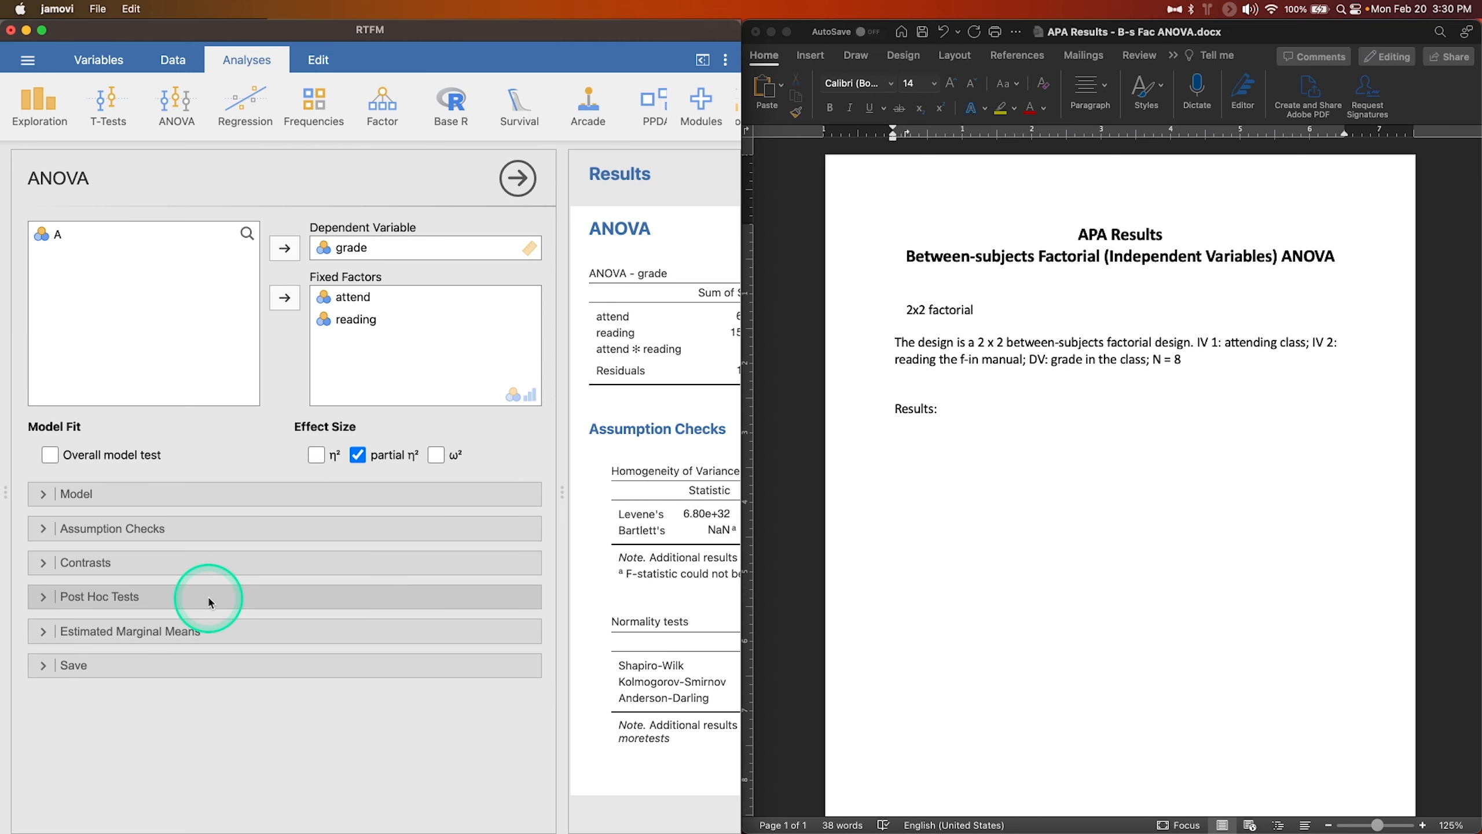
Include attend, reading and the attend ✻ reading interaction in the post hoc tests
click(210, 602)
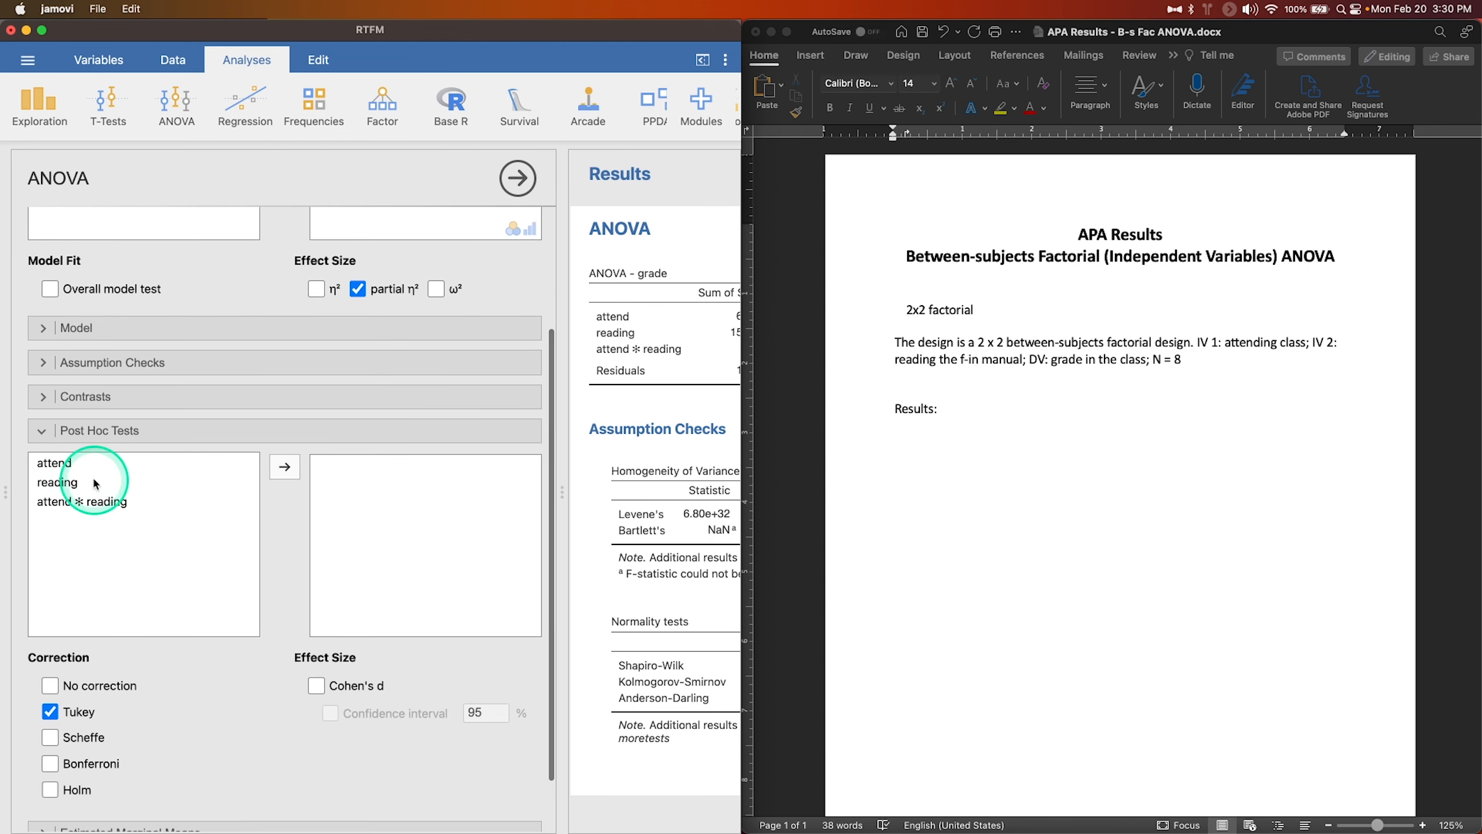
drag(56, 464, 123, 499)
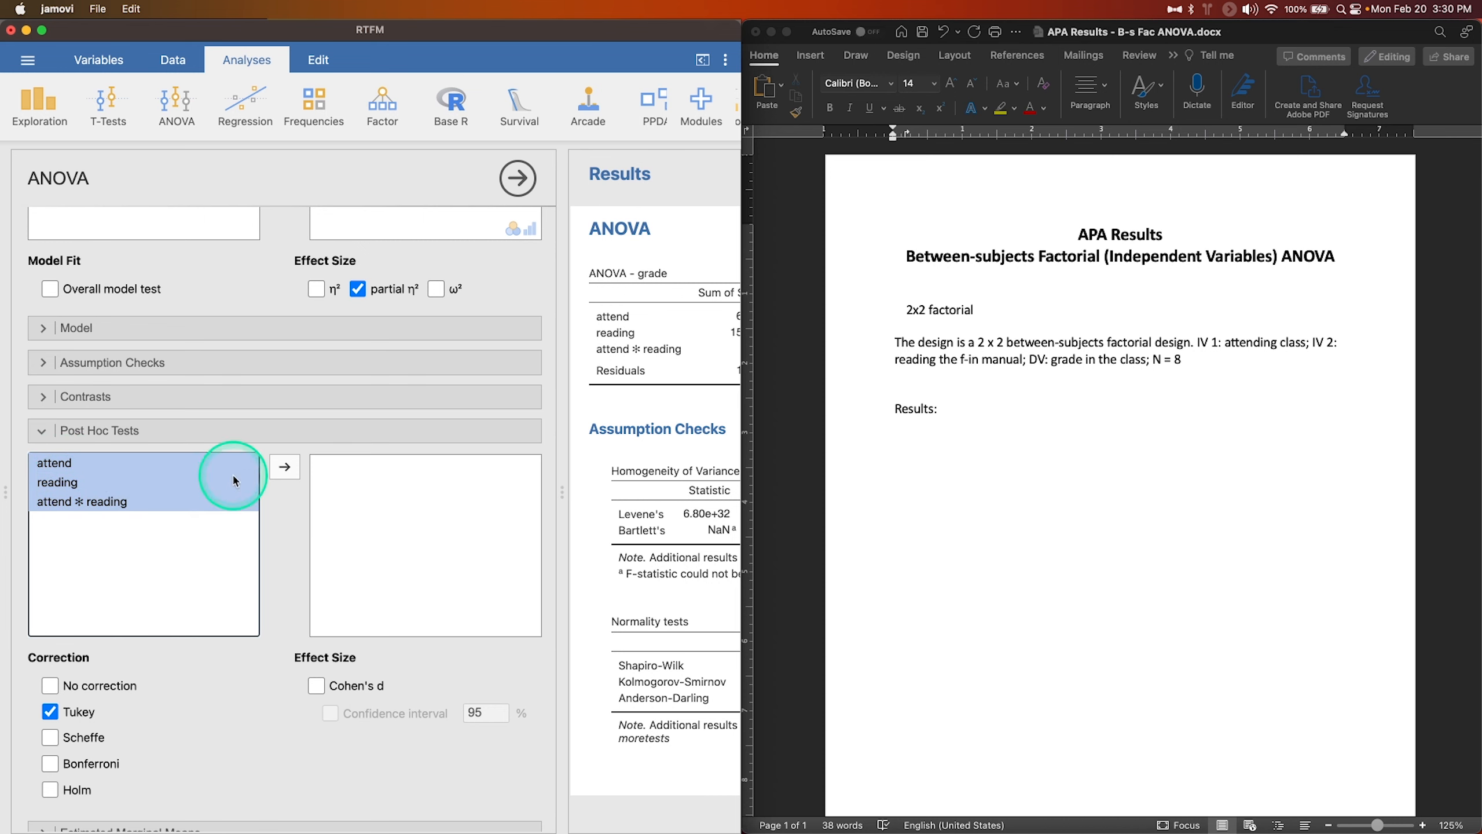
click(284, 468)
scroll(211, 562, down, 2)
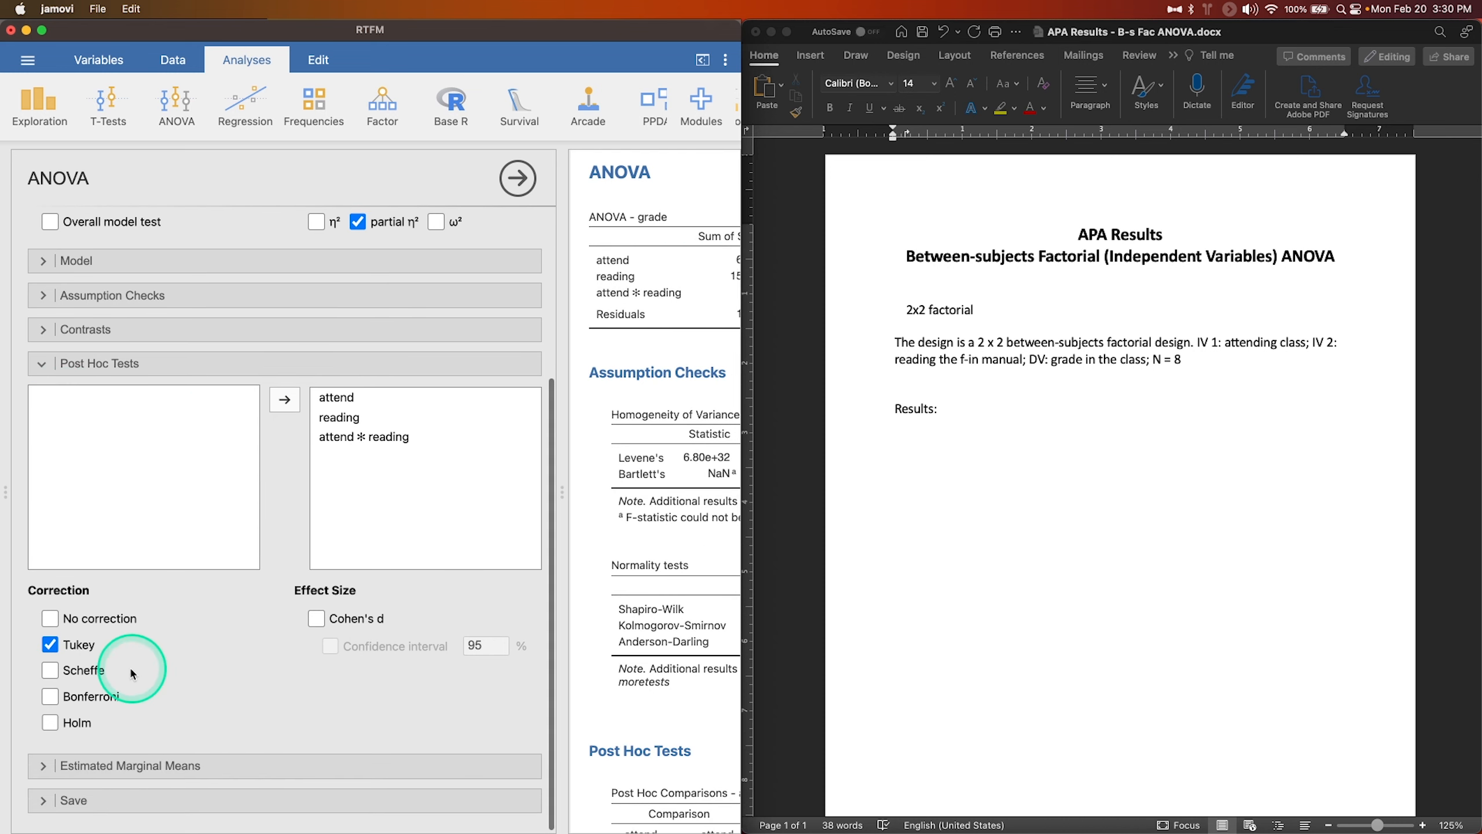
Use the Bonferroni correction instead of Tukey for the post hoc tests and add Cohen's d with its confidence interval
click(50, 644)
click(50, 696)
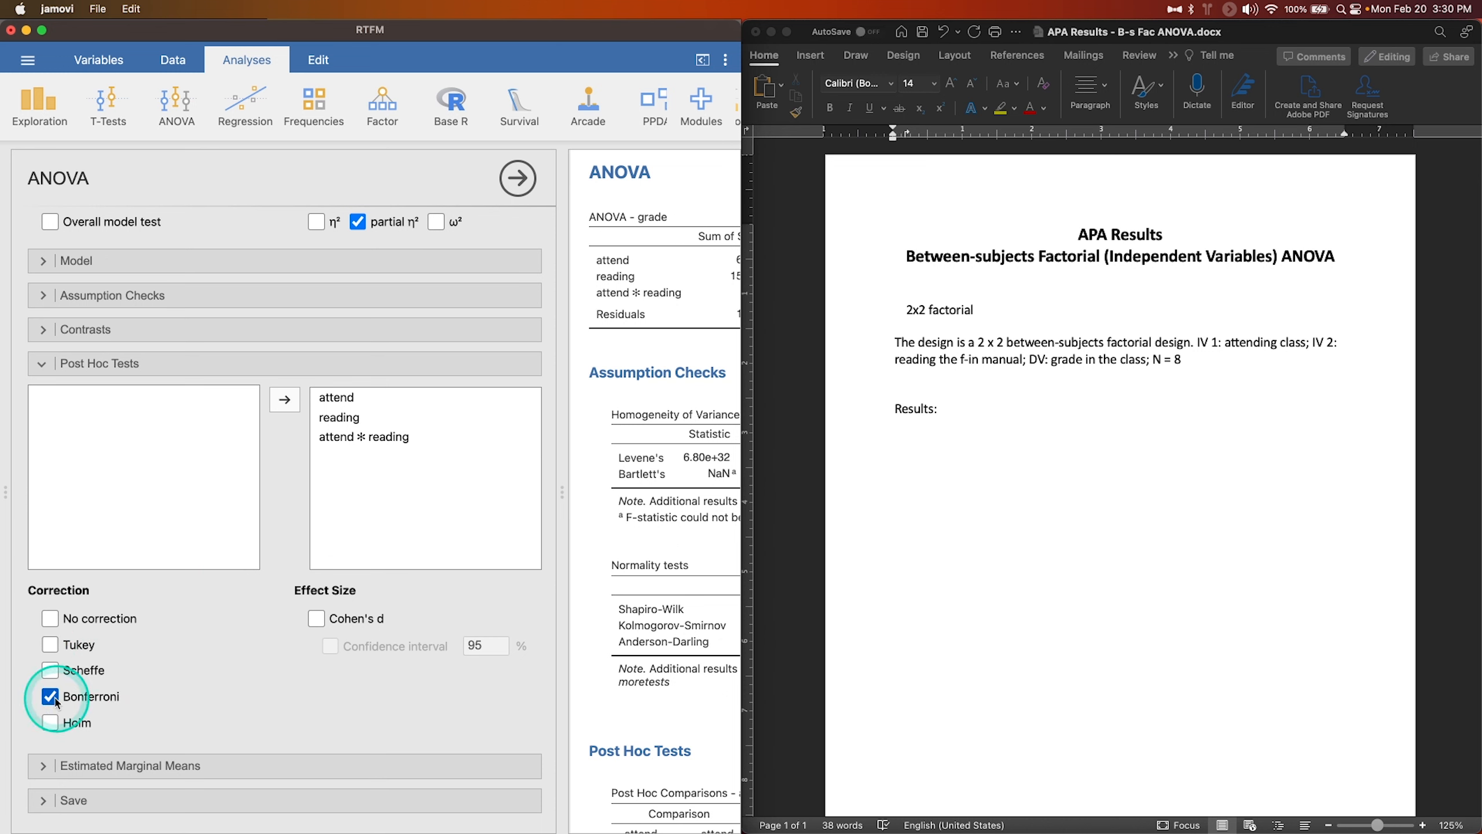
click(331, 616)
click(330, 646)
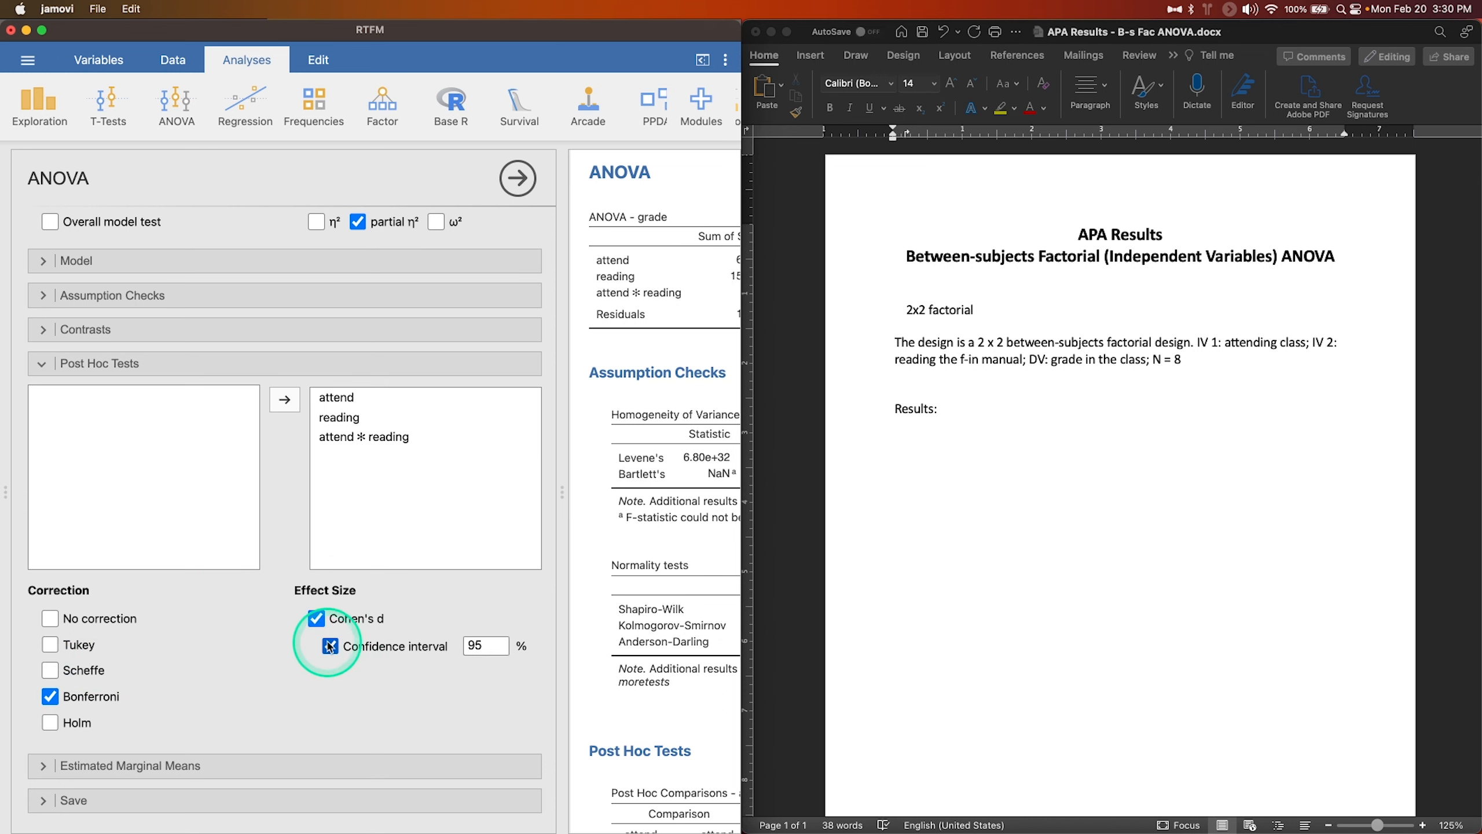
click(208, 371)
Define three estimated marginal means terms: attend, reading, and attend with reading combined
click(195, 622)
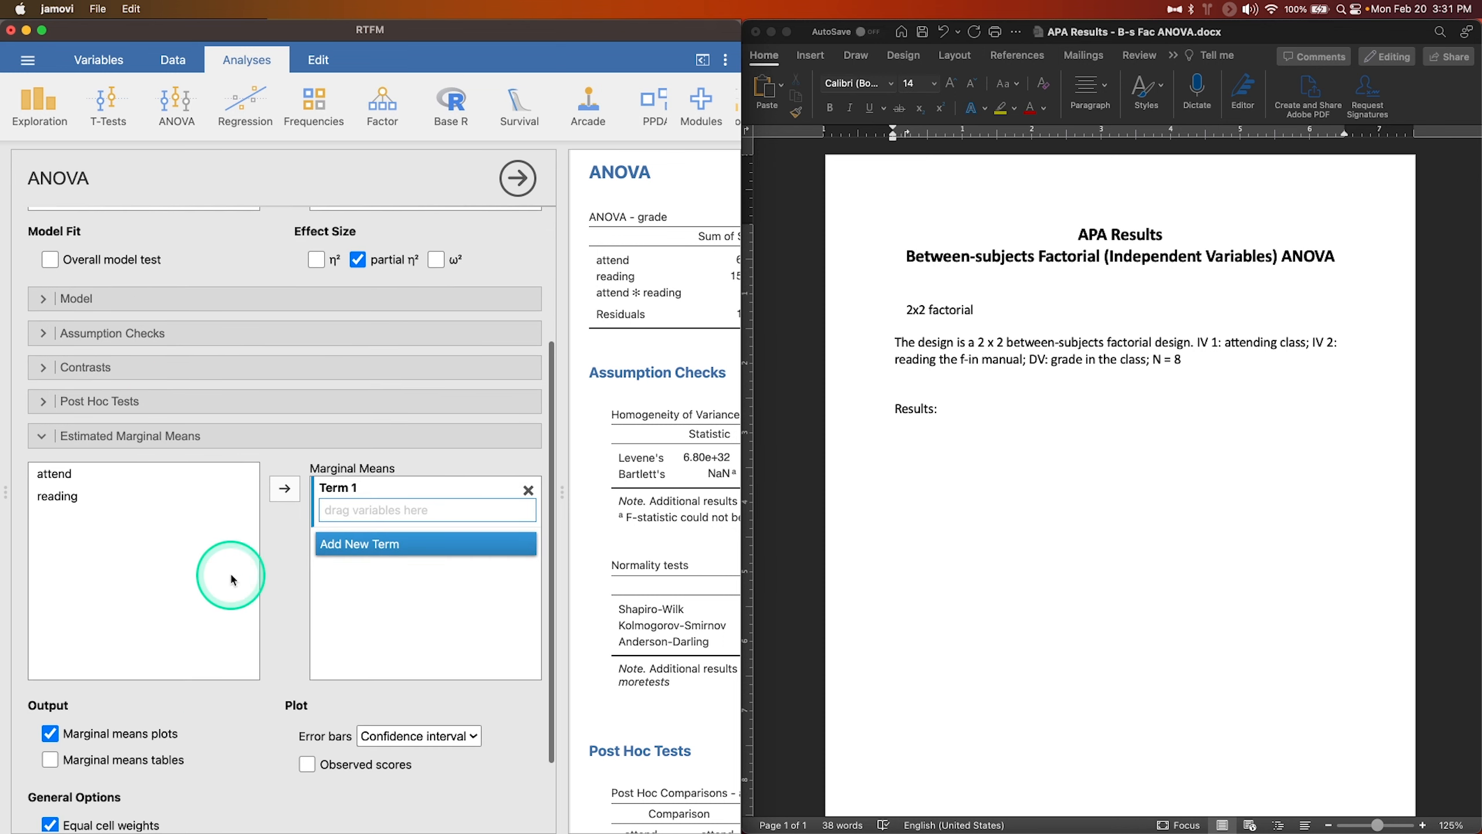
drag(41, 473, 331, 507)
click(327, 544)
drag(73, 496, 391, 596)
click(101, 476)
shift+click(95, 495)
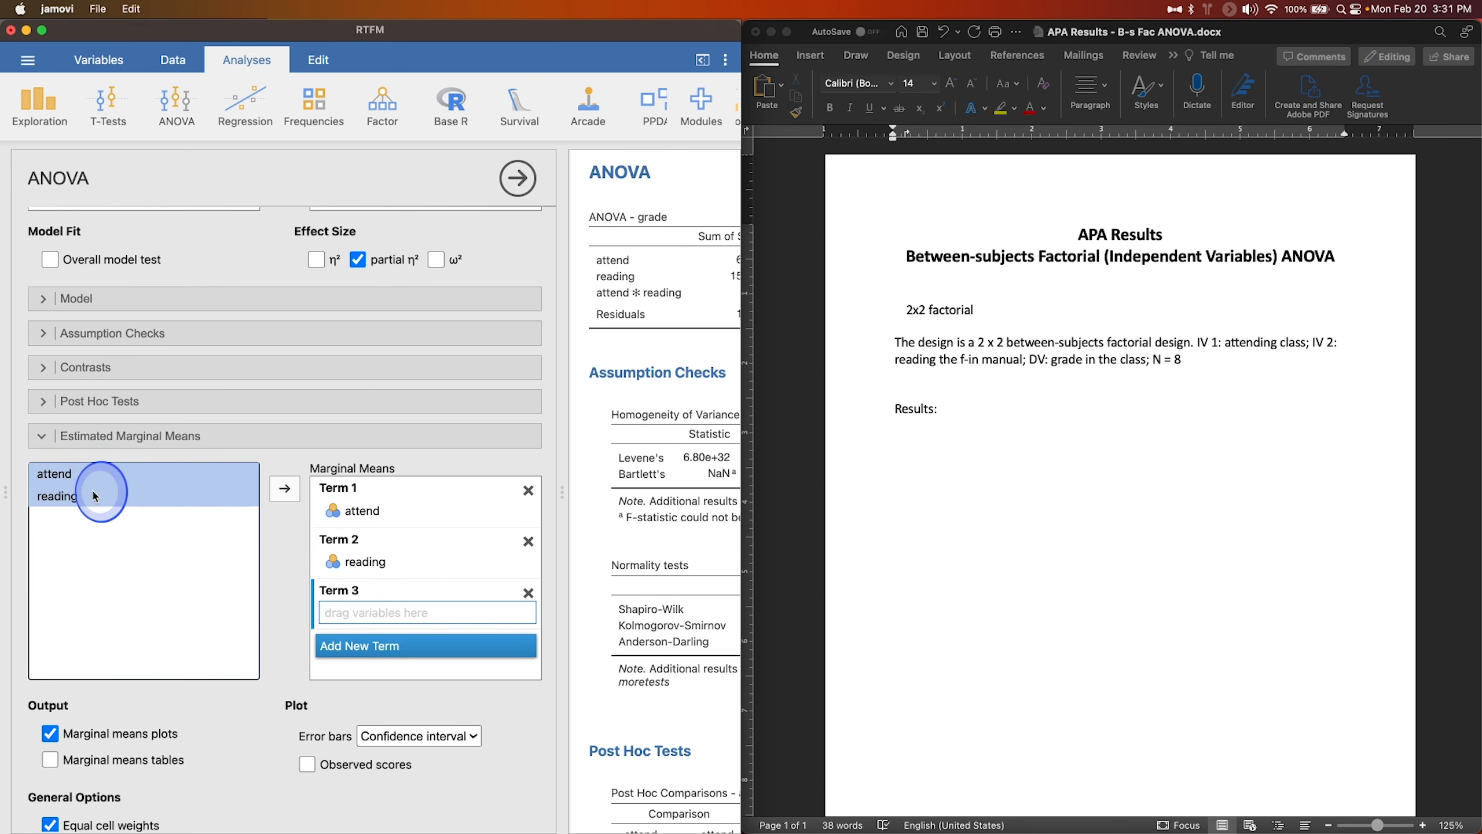
drag(95, 496, 342, 612)
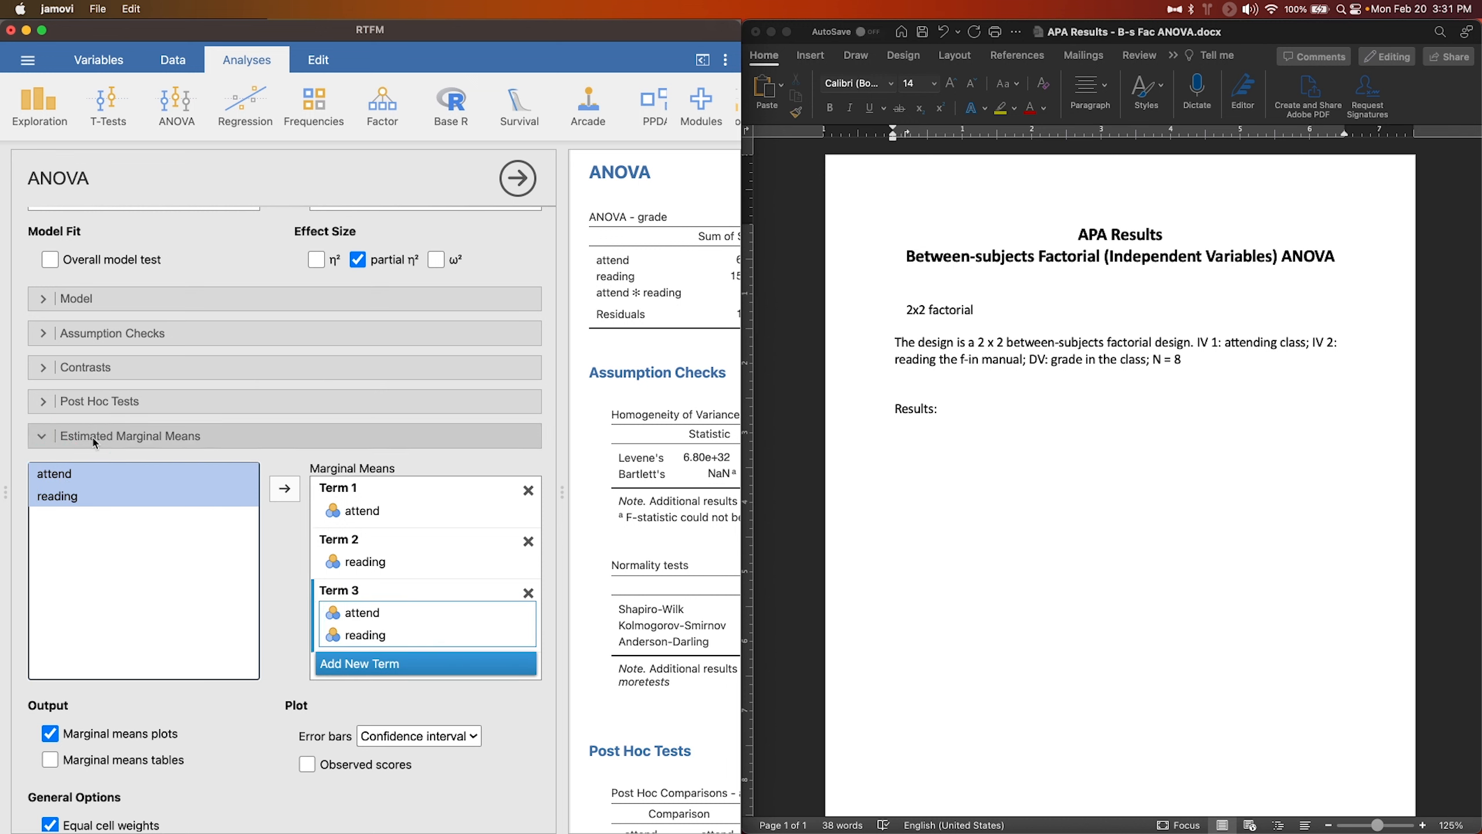
Turn on marginal means tables and set the plots' error bars to Standard Error
click(135, 443)
click(177, 613)
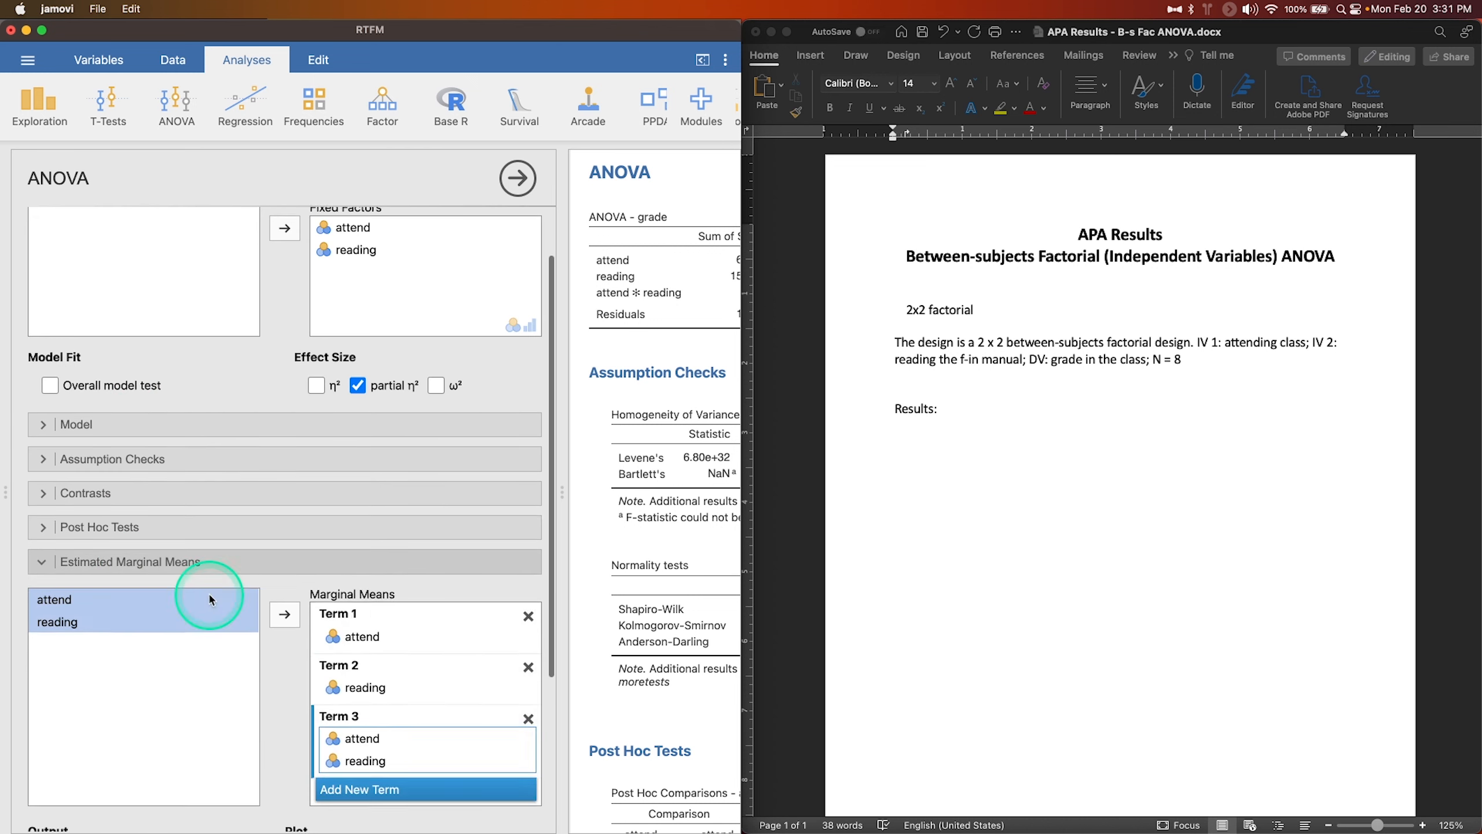
click(175, 662)
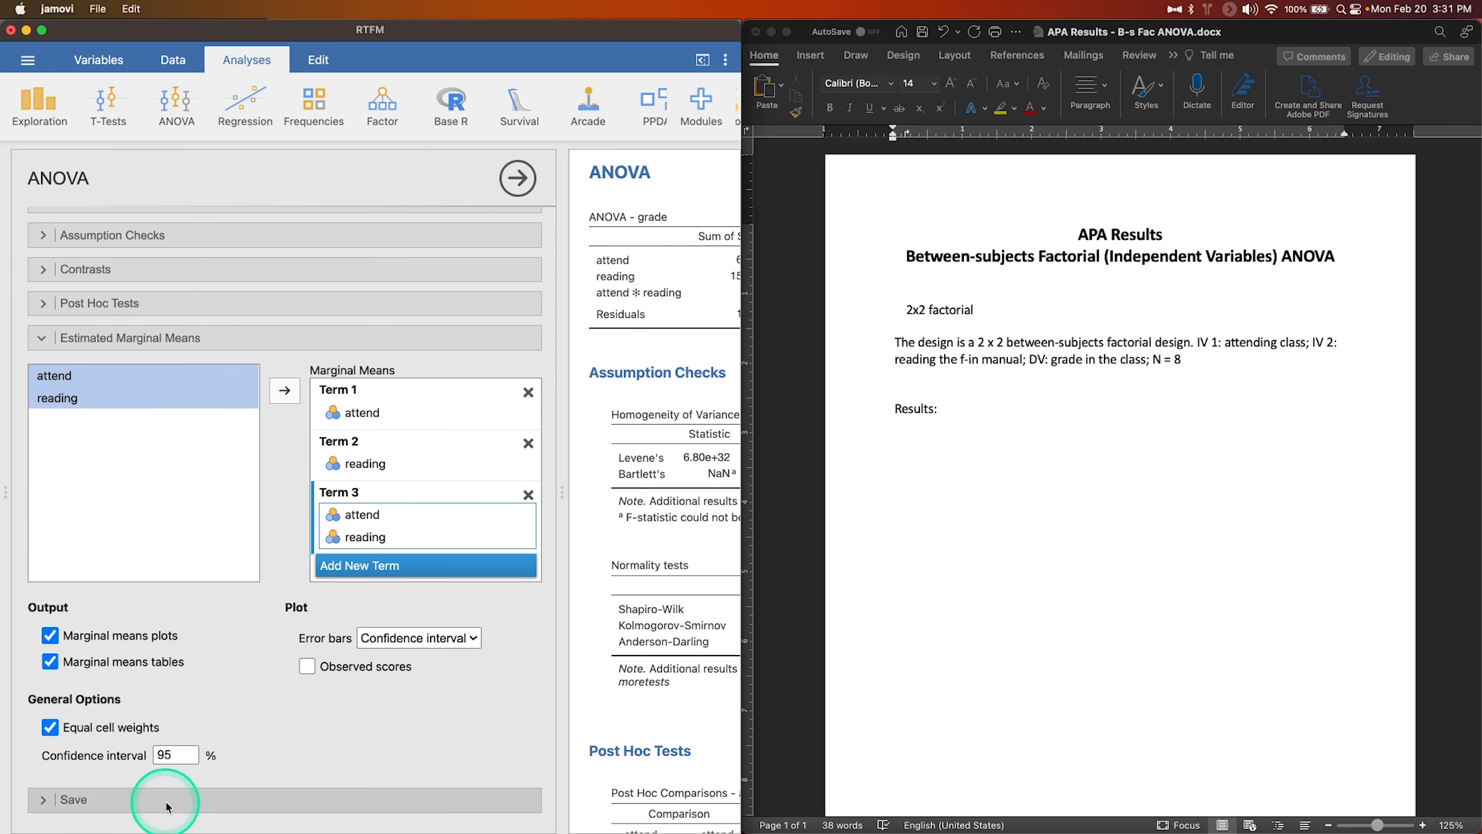
click(395, 638)
click(409, 656)
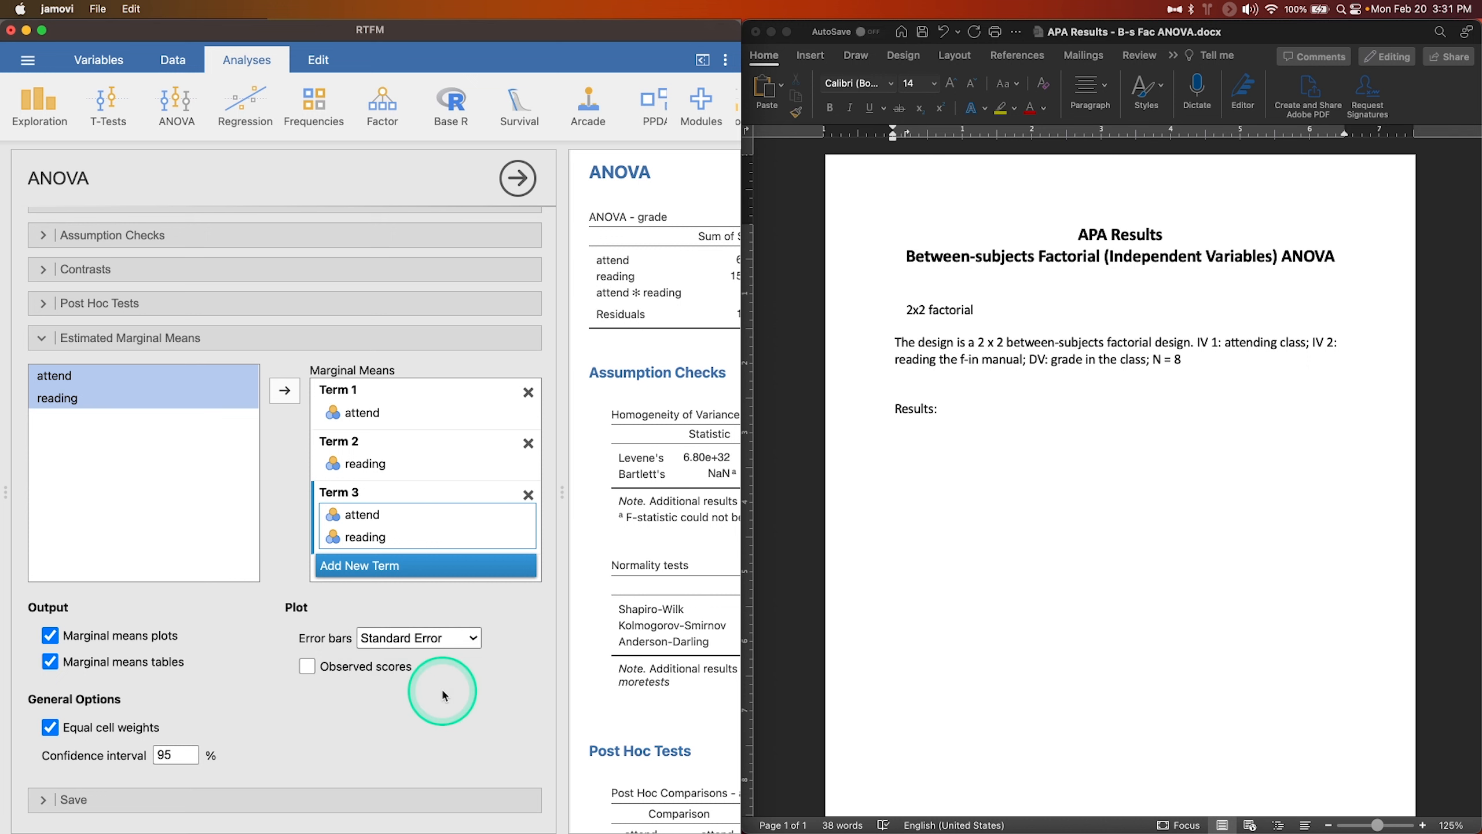
click(177, 342)
Expand the results to fill the jamovi window and set the interface zoom to 150%
drag(570, 489, 211, 516)
drag(565, 490, 145, 485)
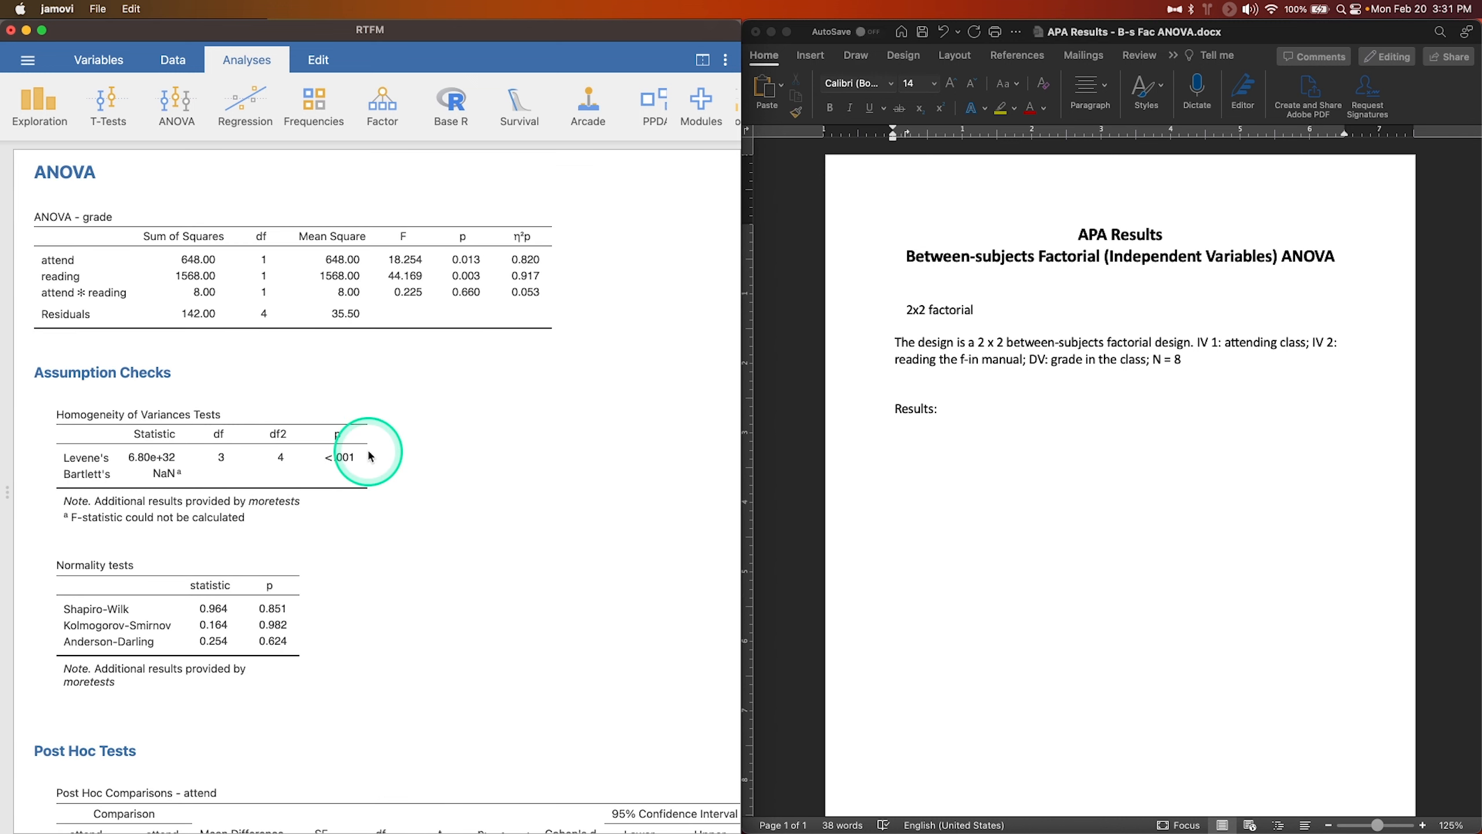
click(725, 60)
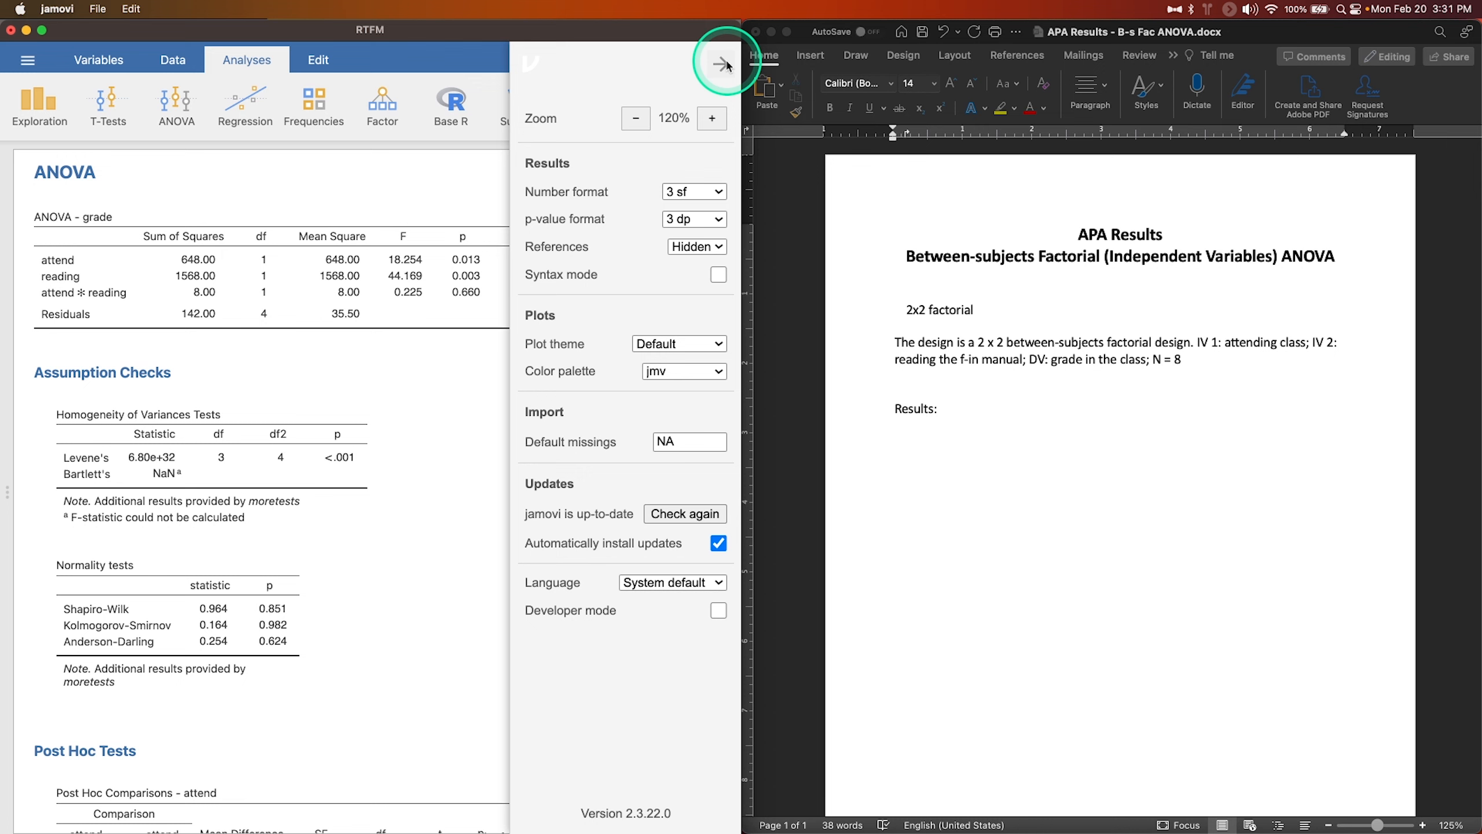
click(711, 119)
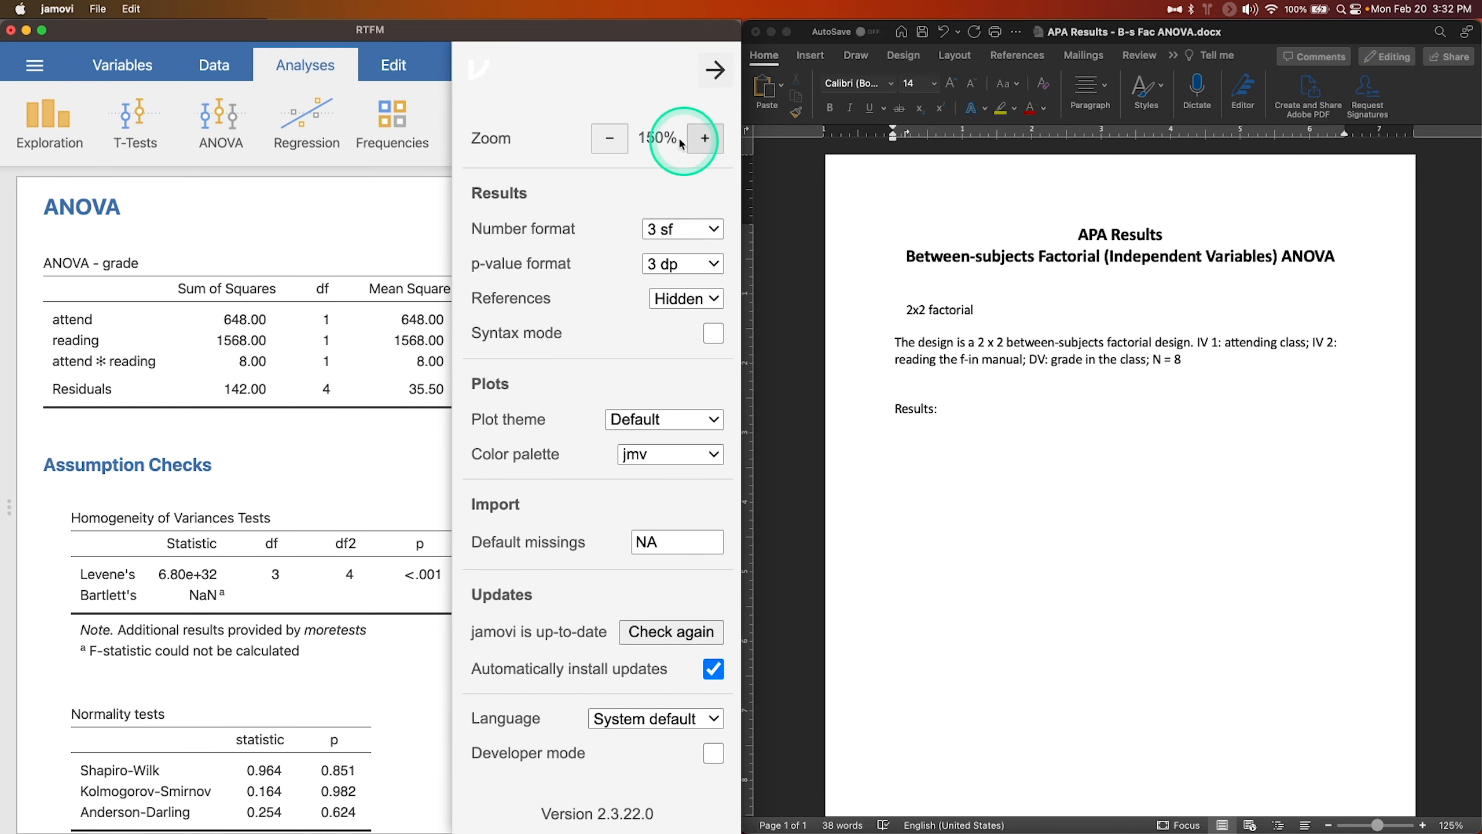
click(714, 70)
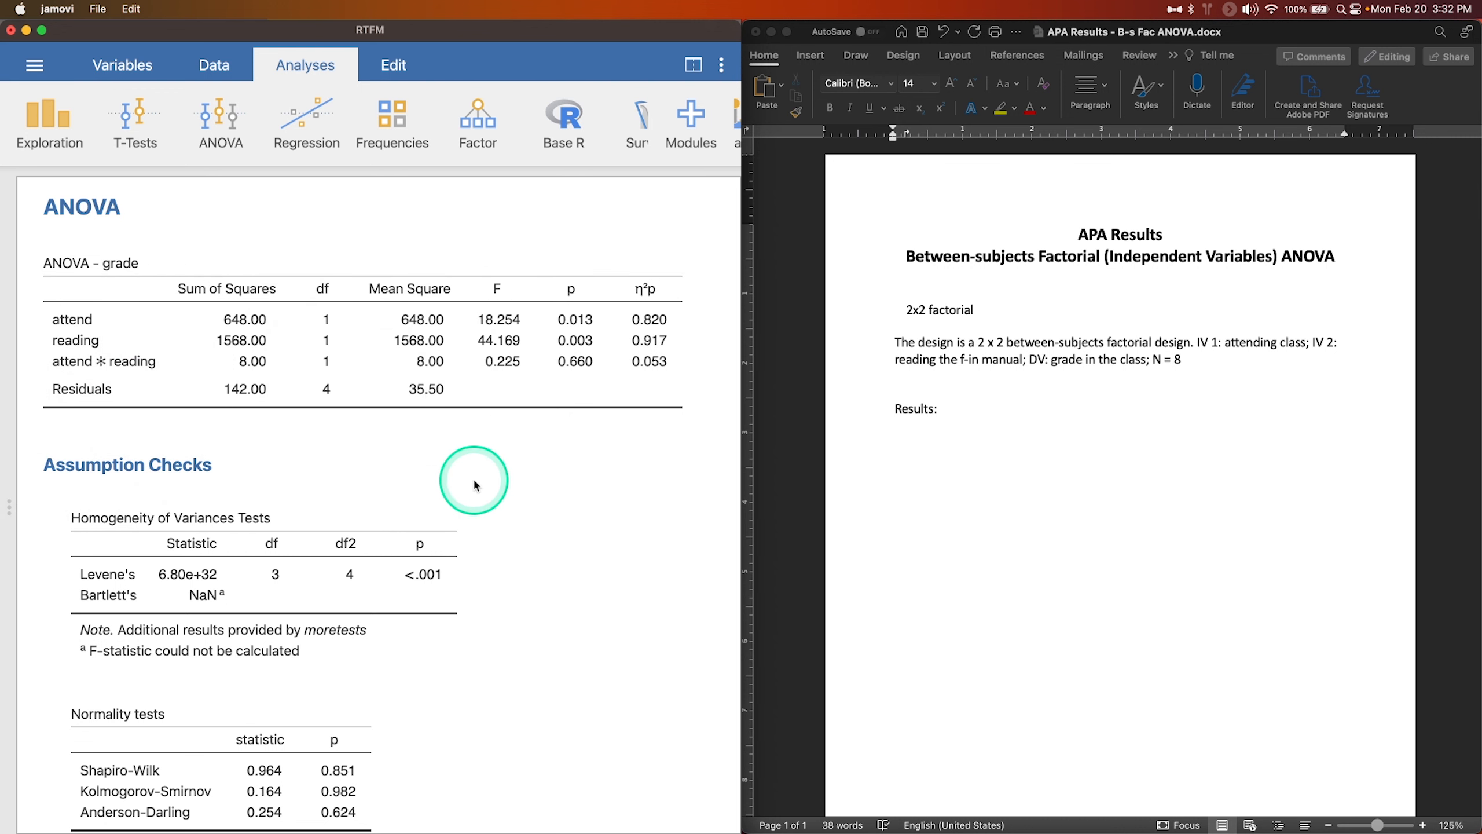
Review the ANOVA table, the homogeneity and normality checks, and the post hoc comparisons for attend, reading and their interaction
scroll(473, 484, down, 3)
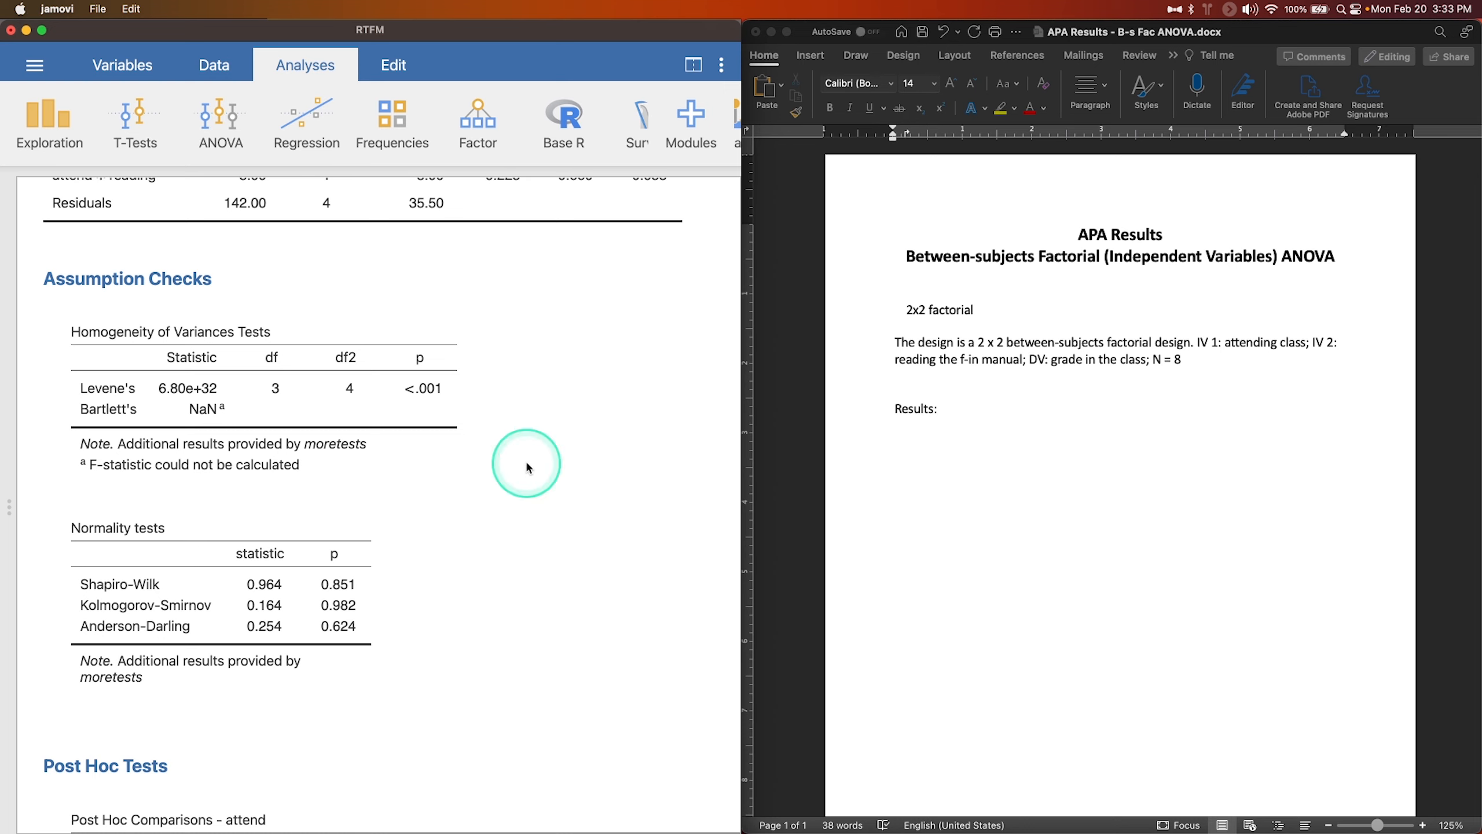
scroll(529, 373, down, 2)
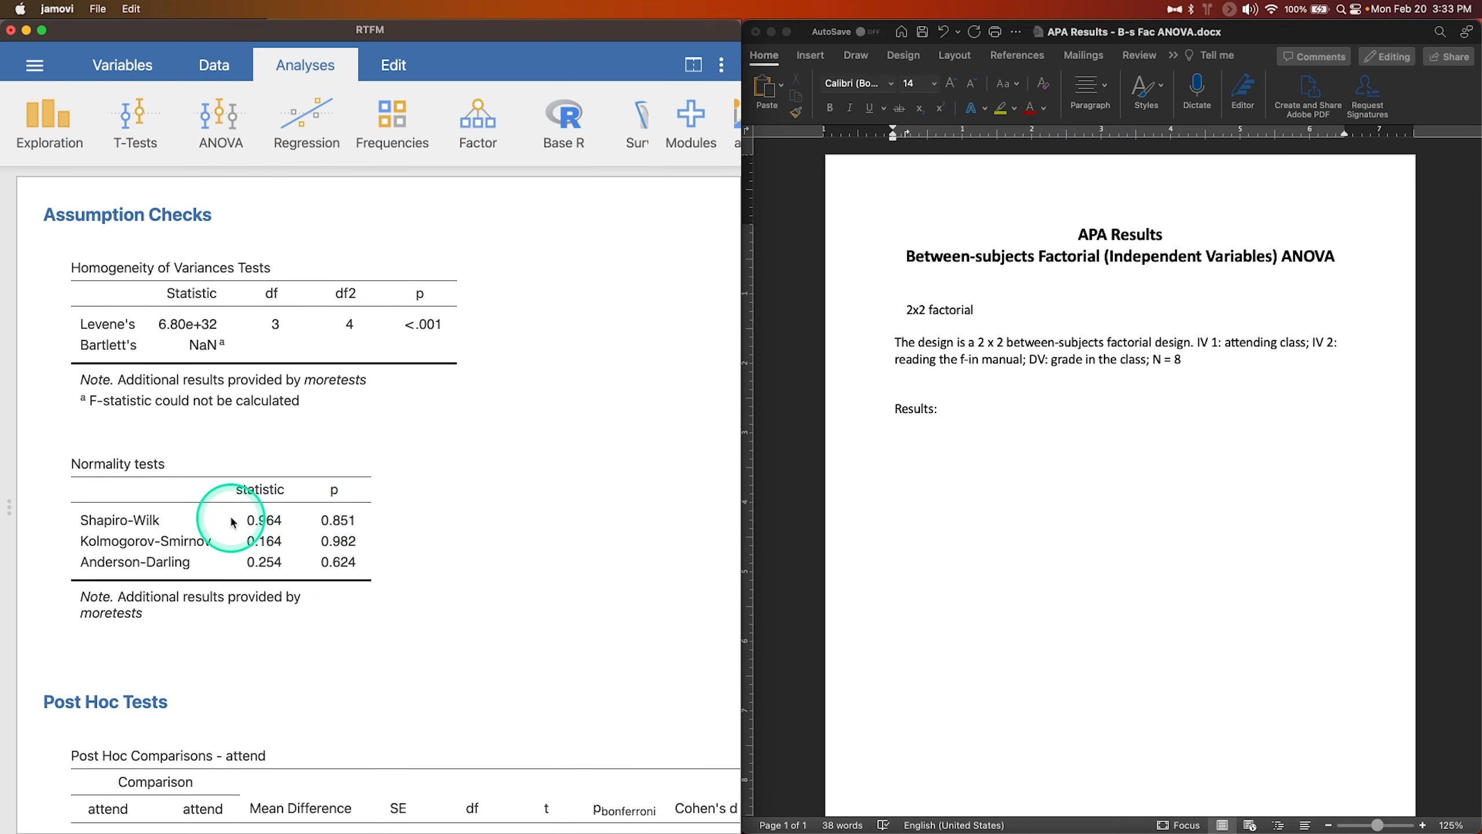
scroll(269, 523, down, 1)
scroll(279, 534, down, 3)
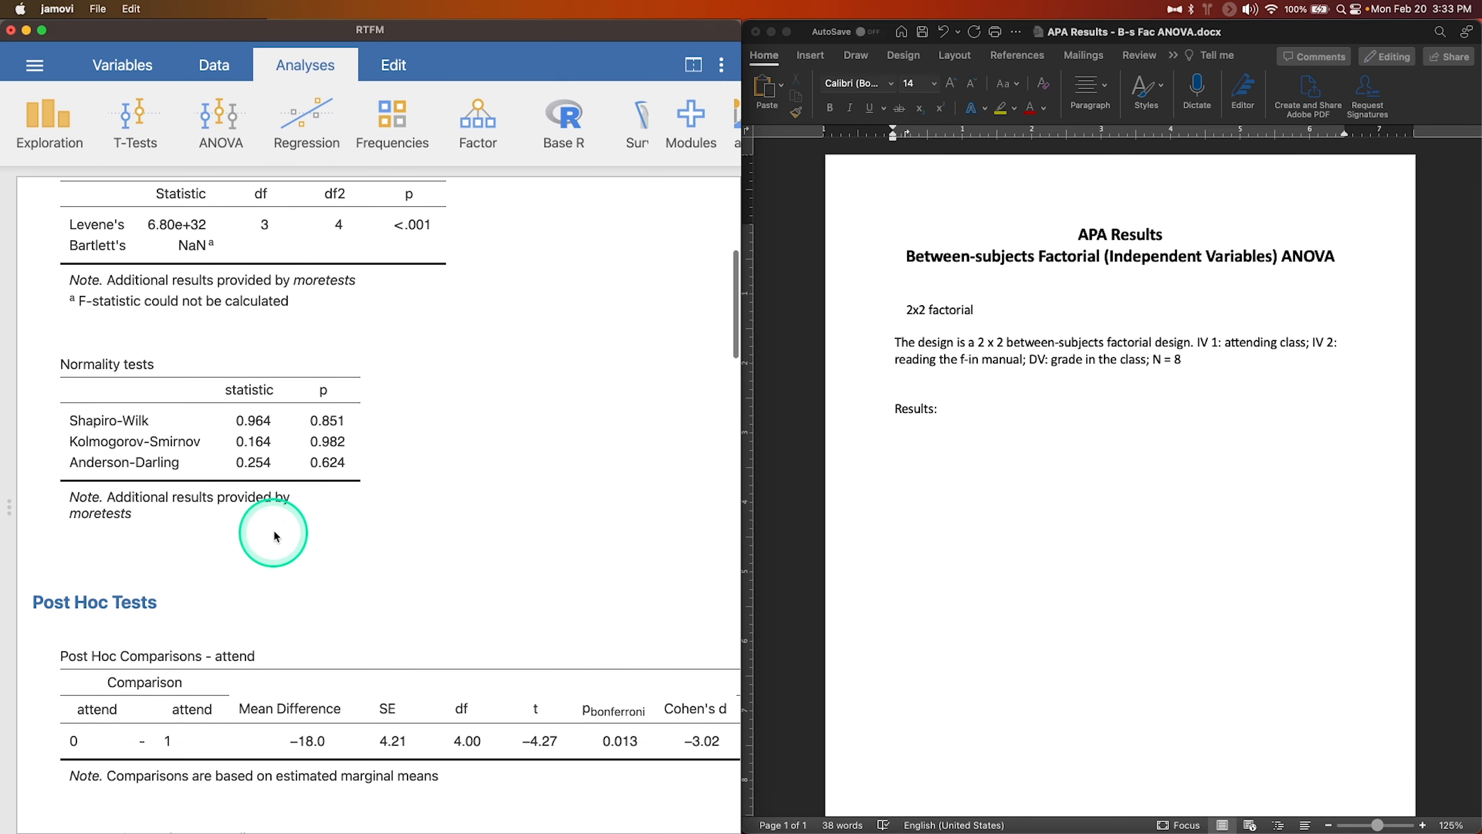
scroll(378, 489, down, 15)
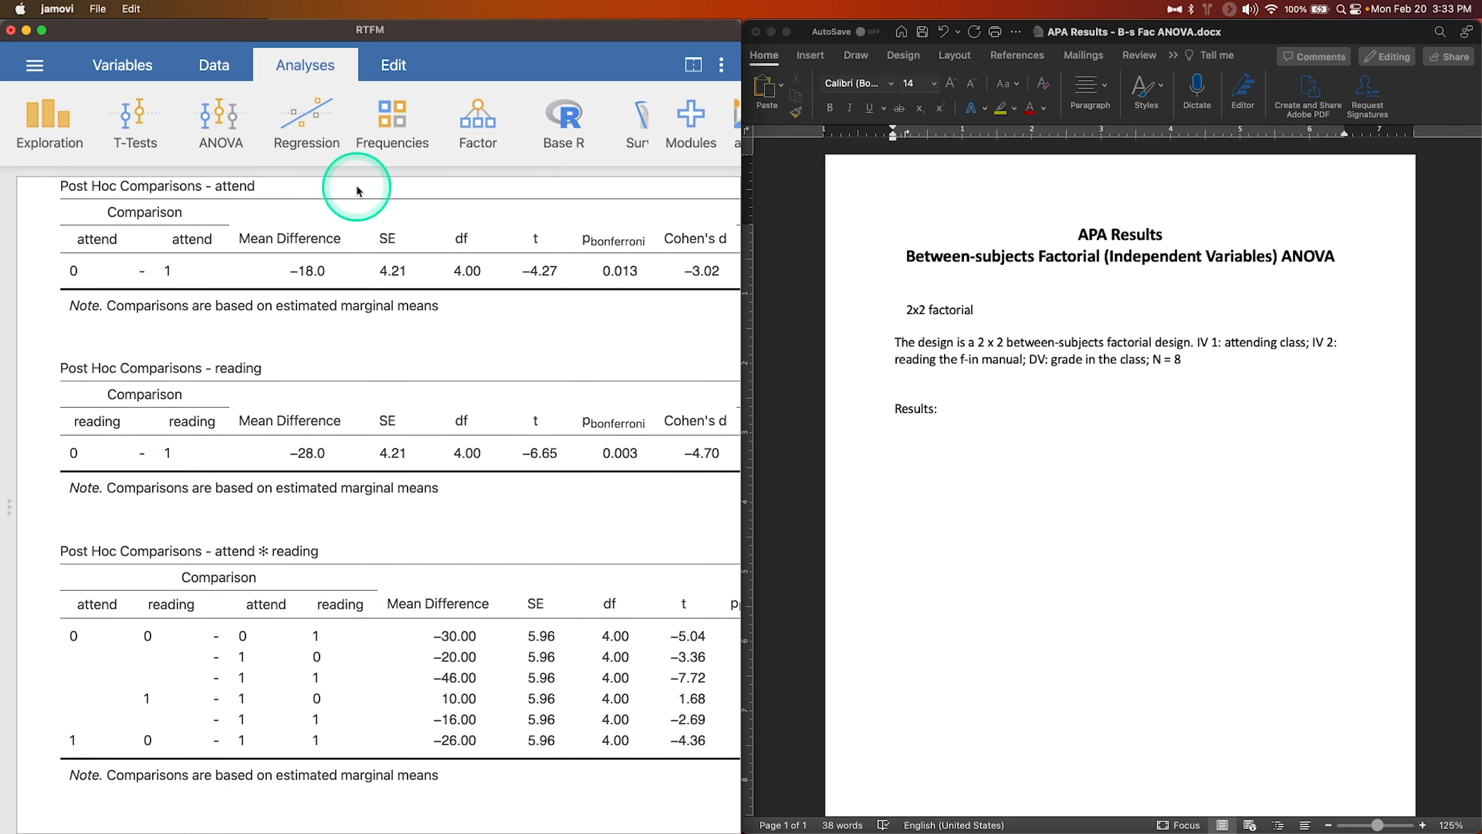
scroll(455, 453, down, 10)
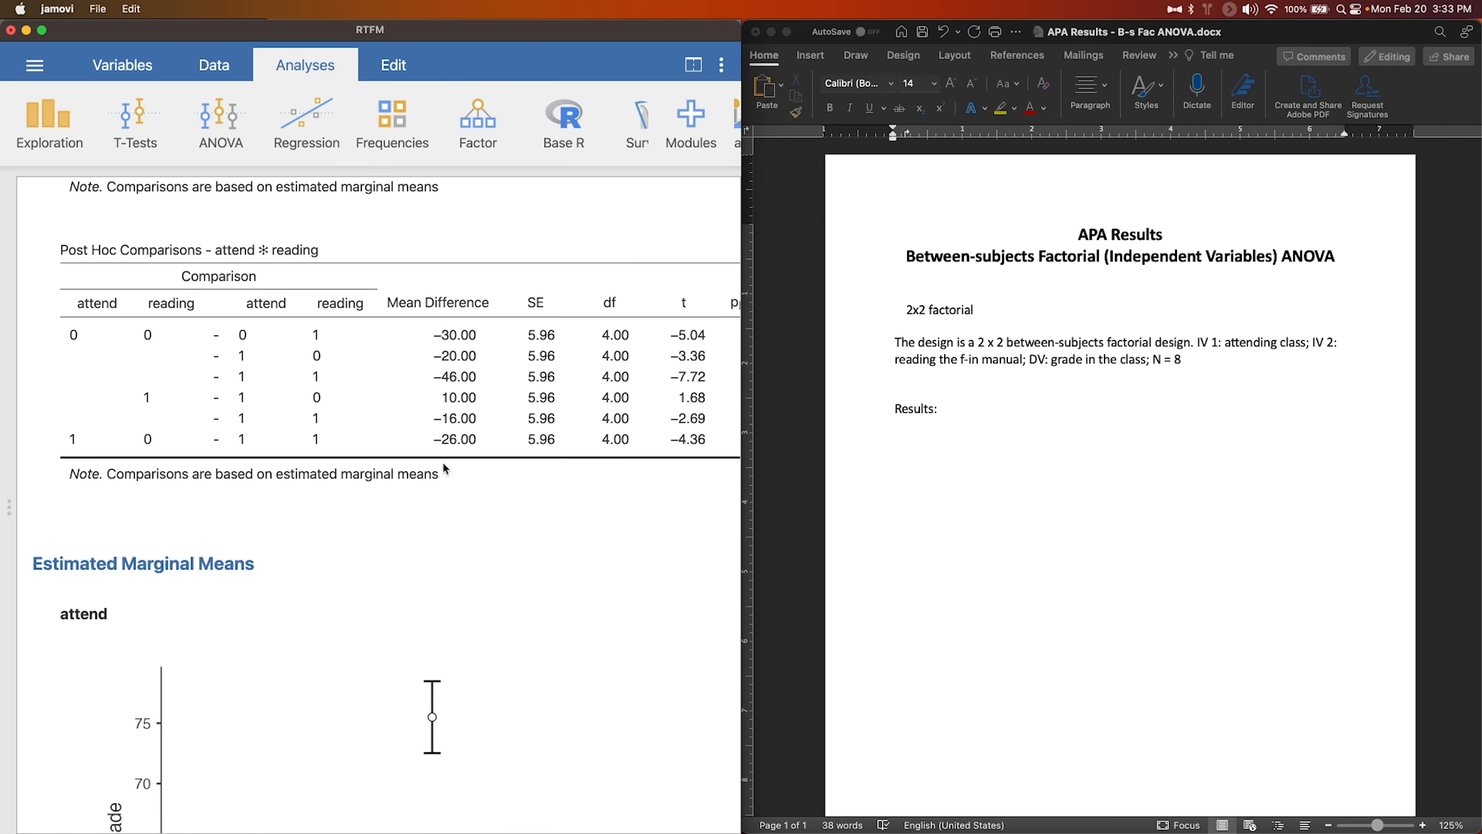
scroll(446, 467, down, 12)
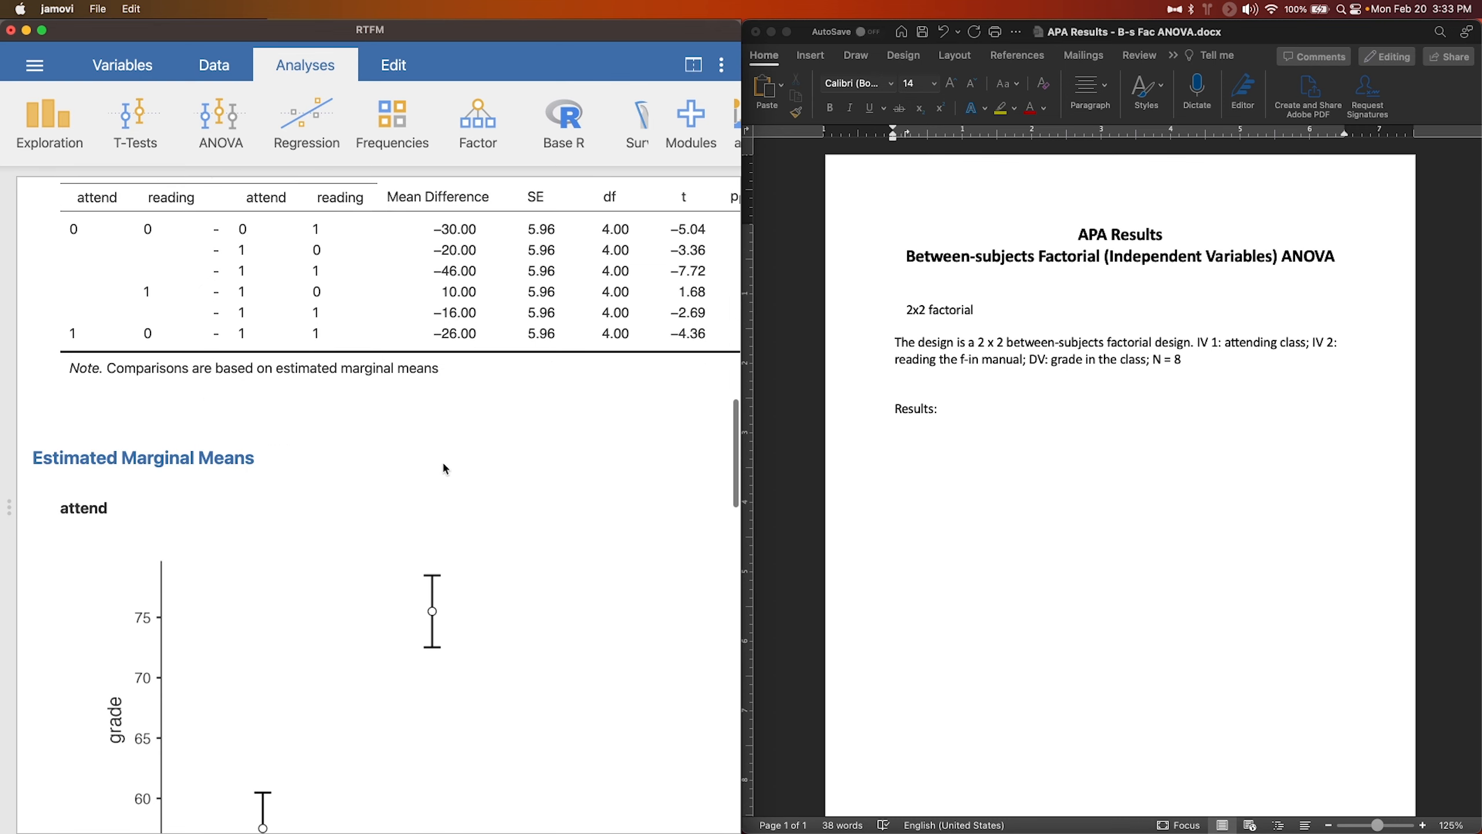
Examine the estimated marginal means plots and tables for attend, reading, and the attend by reading interaction
scroll(443, 555, down, 4)
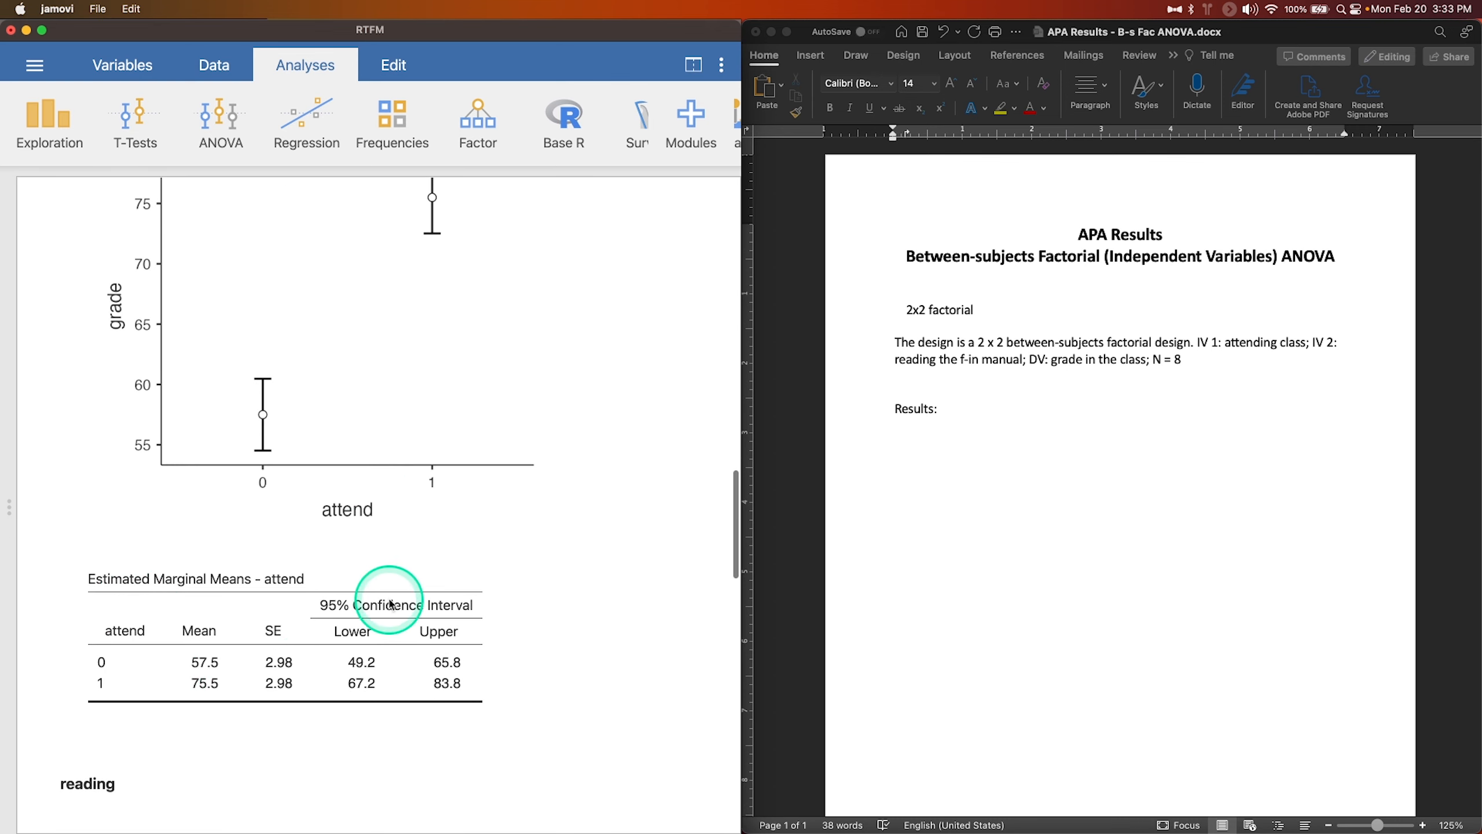
scroll(355, 498, down, 1)
scroll(355, 498, up, 2)
scroll(354, 498, down, 20)
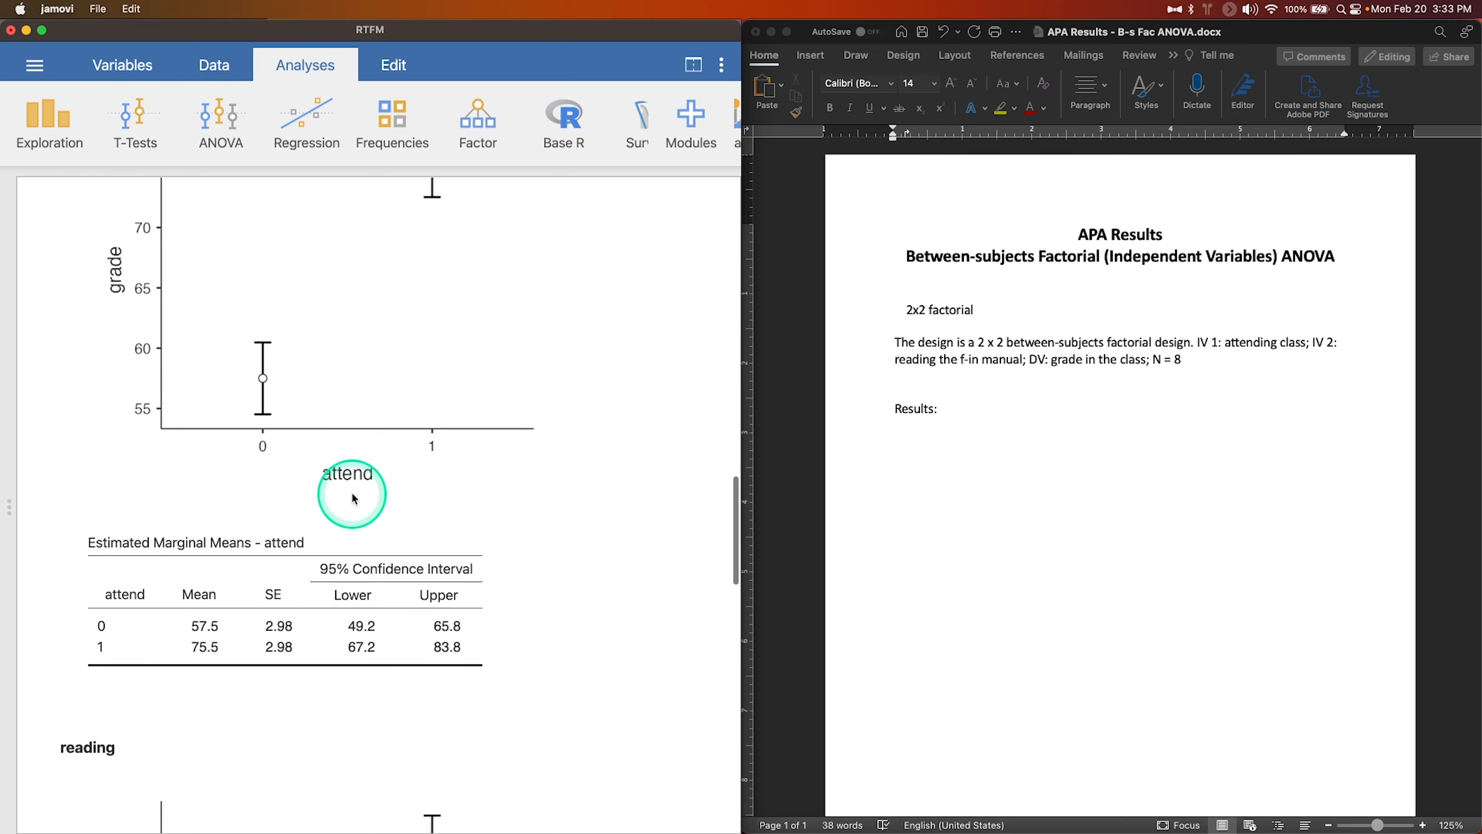
scroll(455, 421, down, 4)
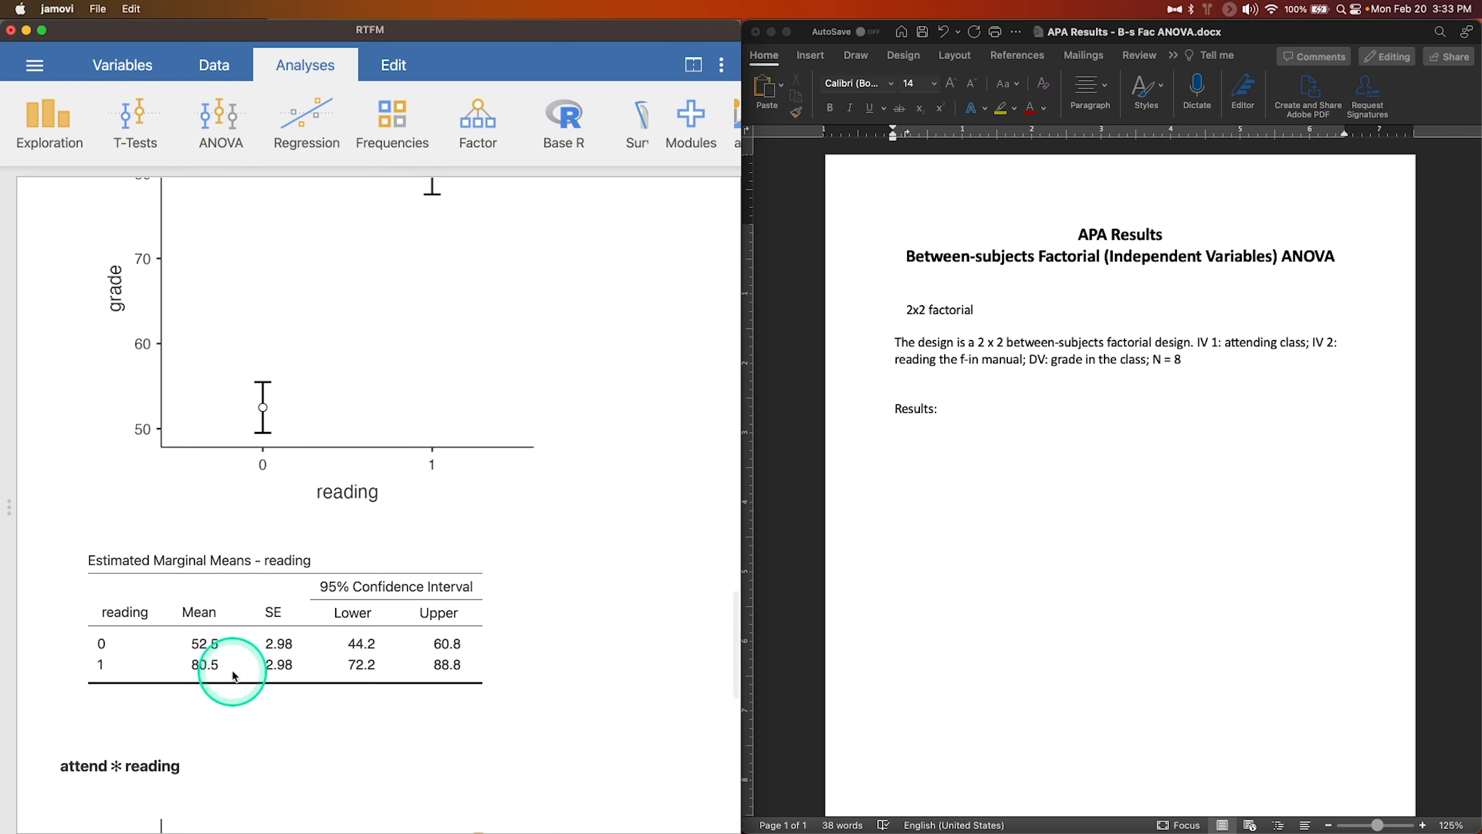
scroll(263, 648, up, 5)
scroll(318, 631, down, 2)
scroll(318, 637, down, 15)
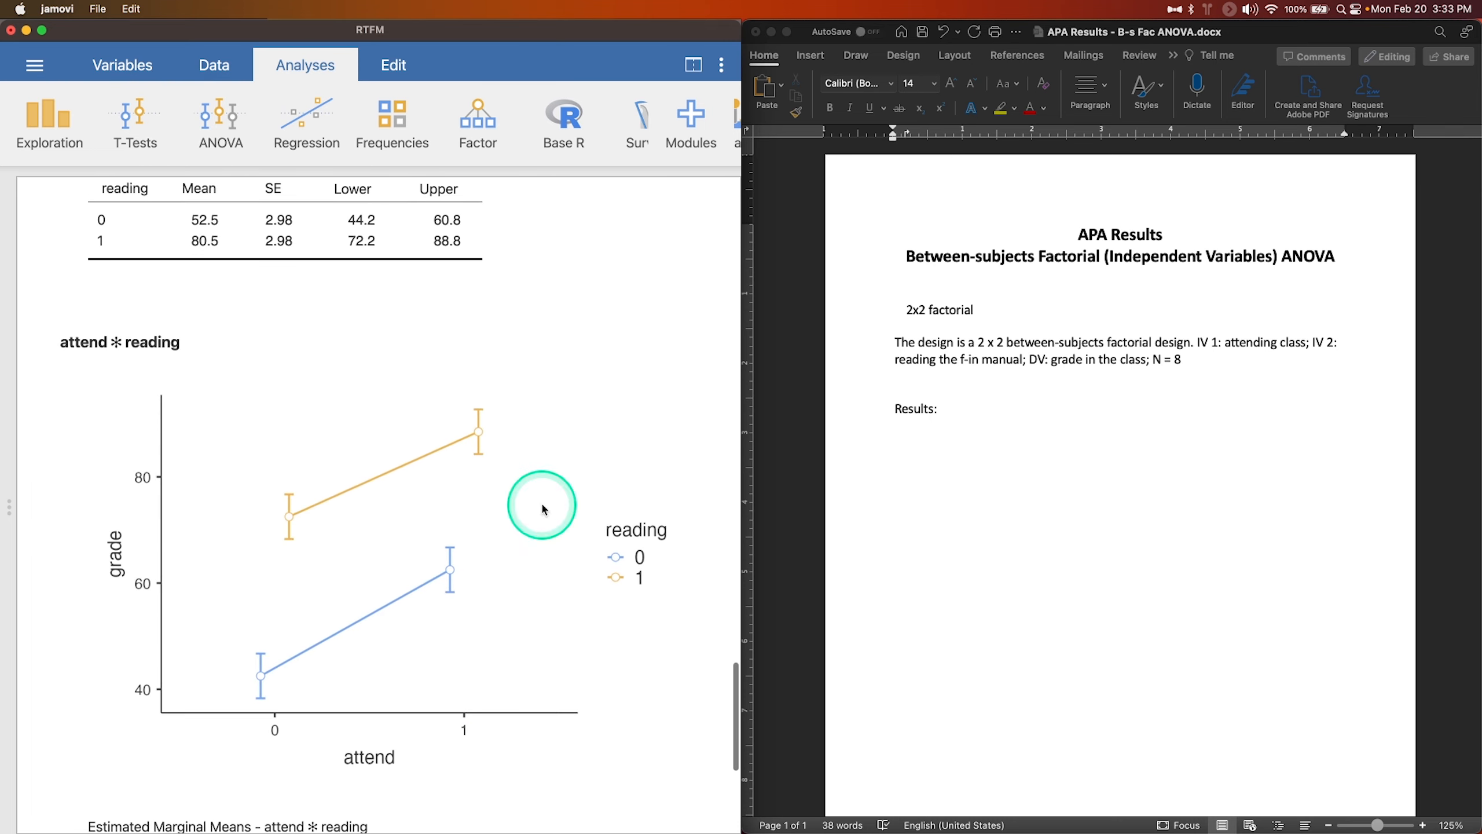
scroll(296, 622, down, 2)
scroll(296, 621, down, 2)
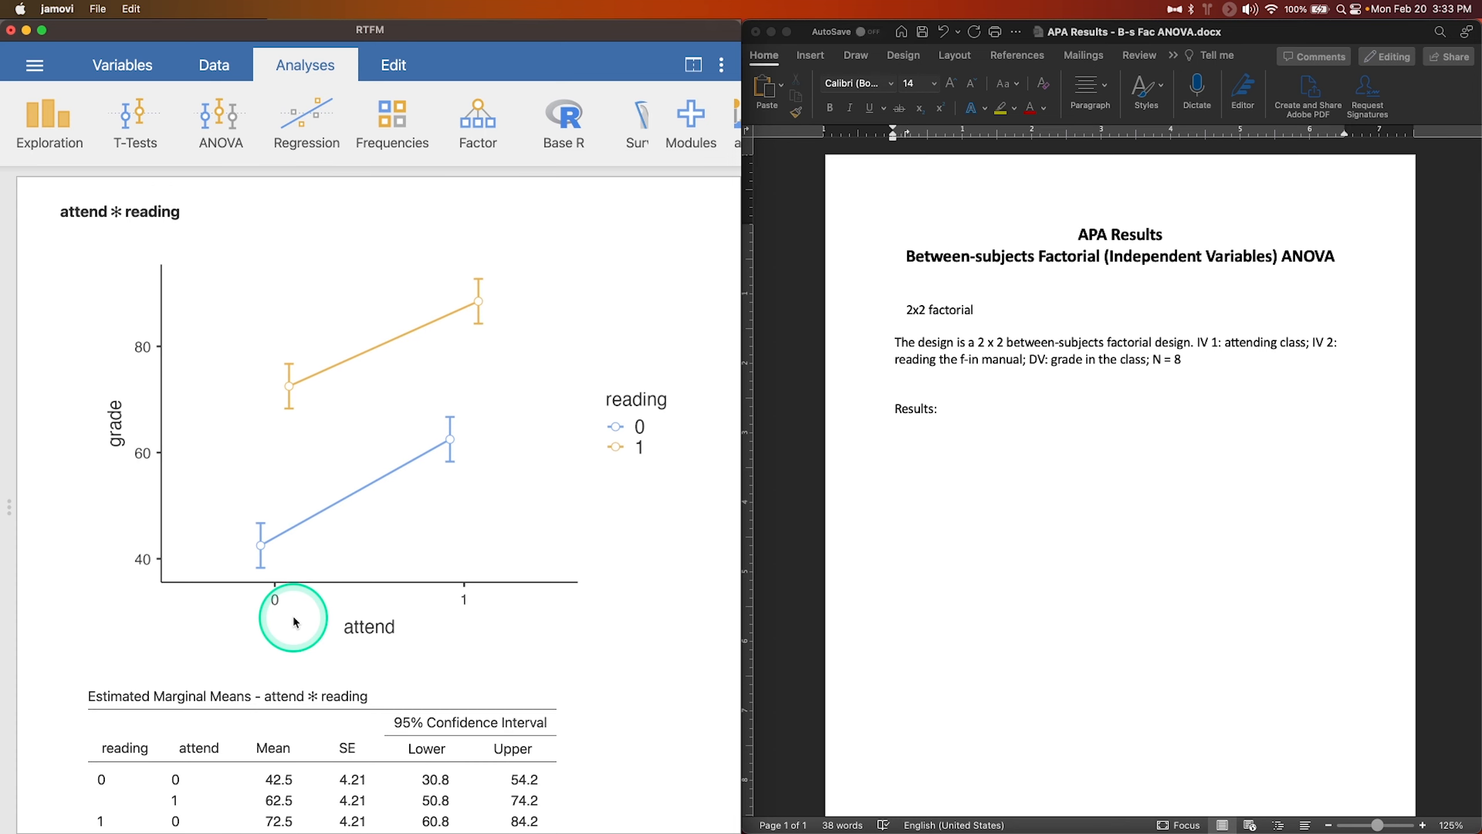
scroll(344, 512, down, 4)
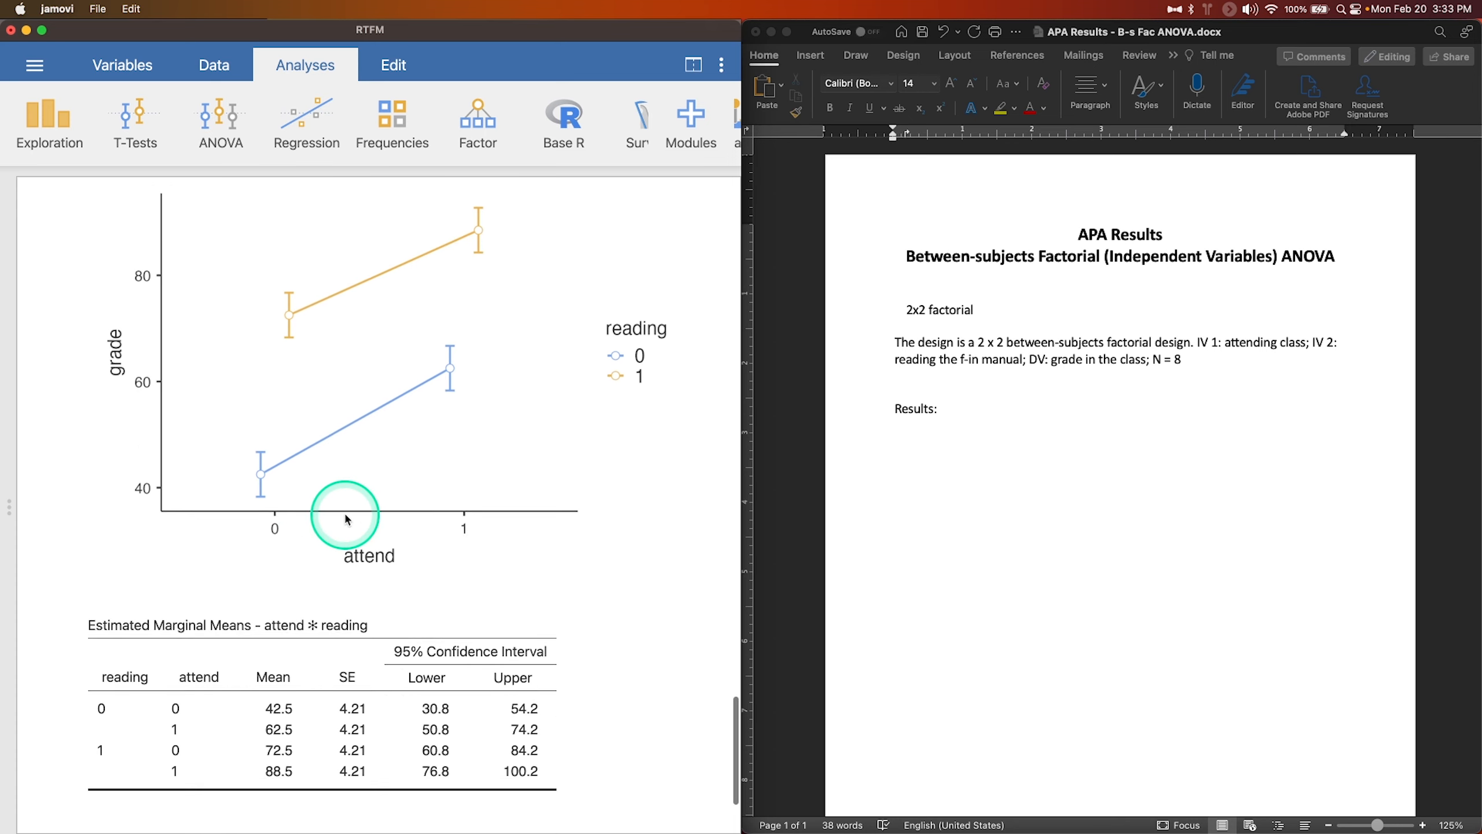
scroll(374, 616, up, 20)
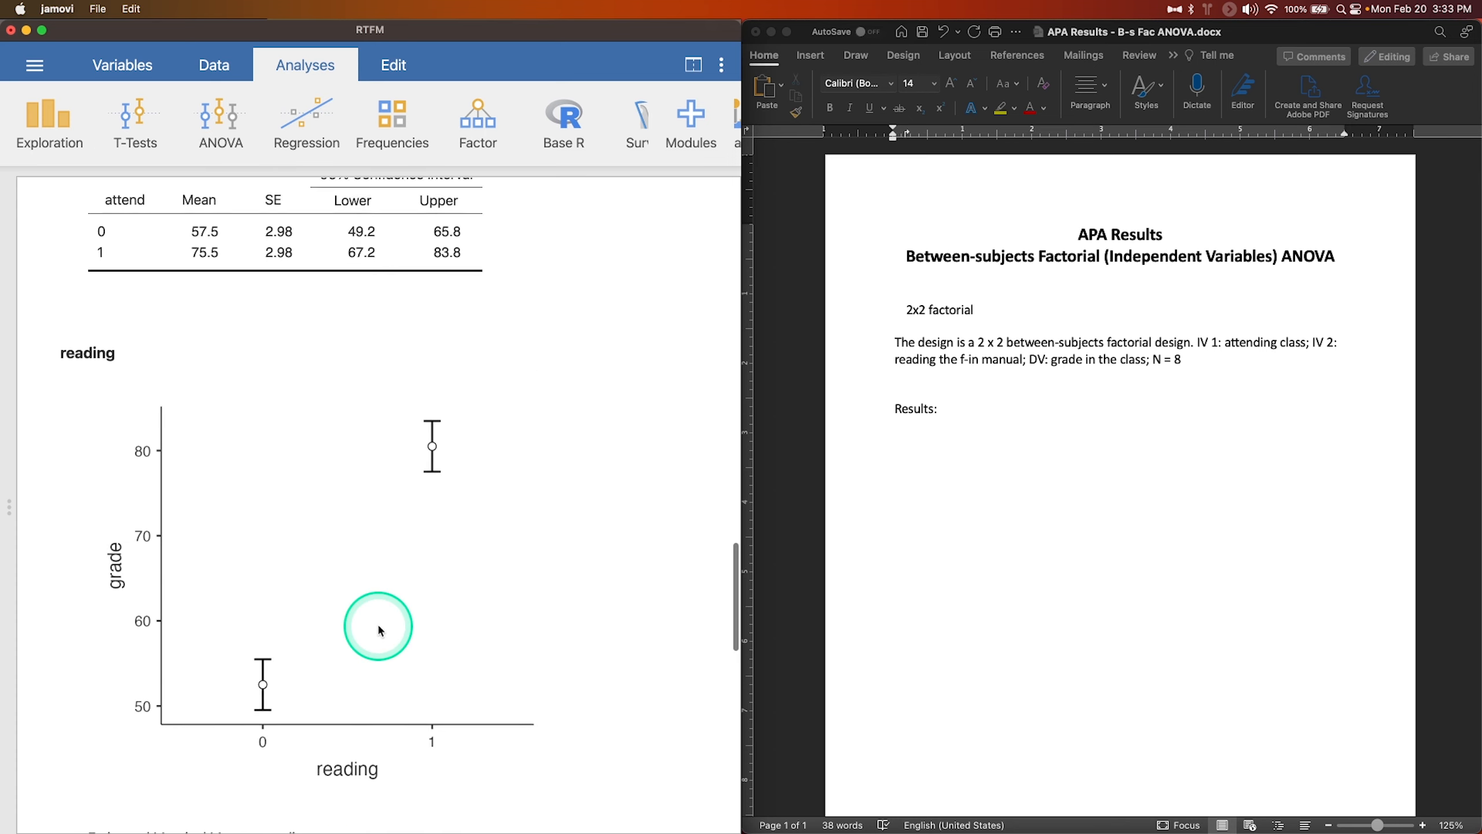
scroll(380, 631, up, 10)
scroll(379, 631, down, 20)
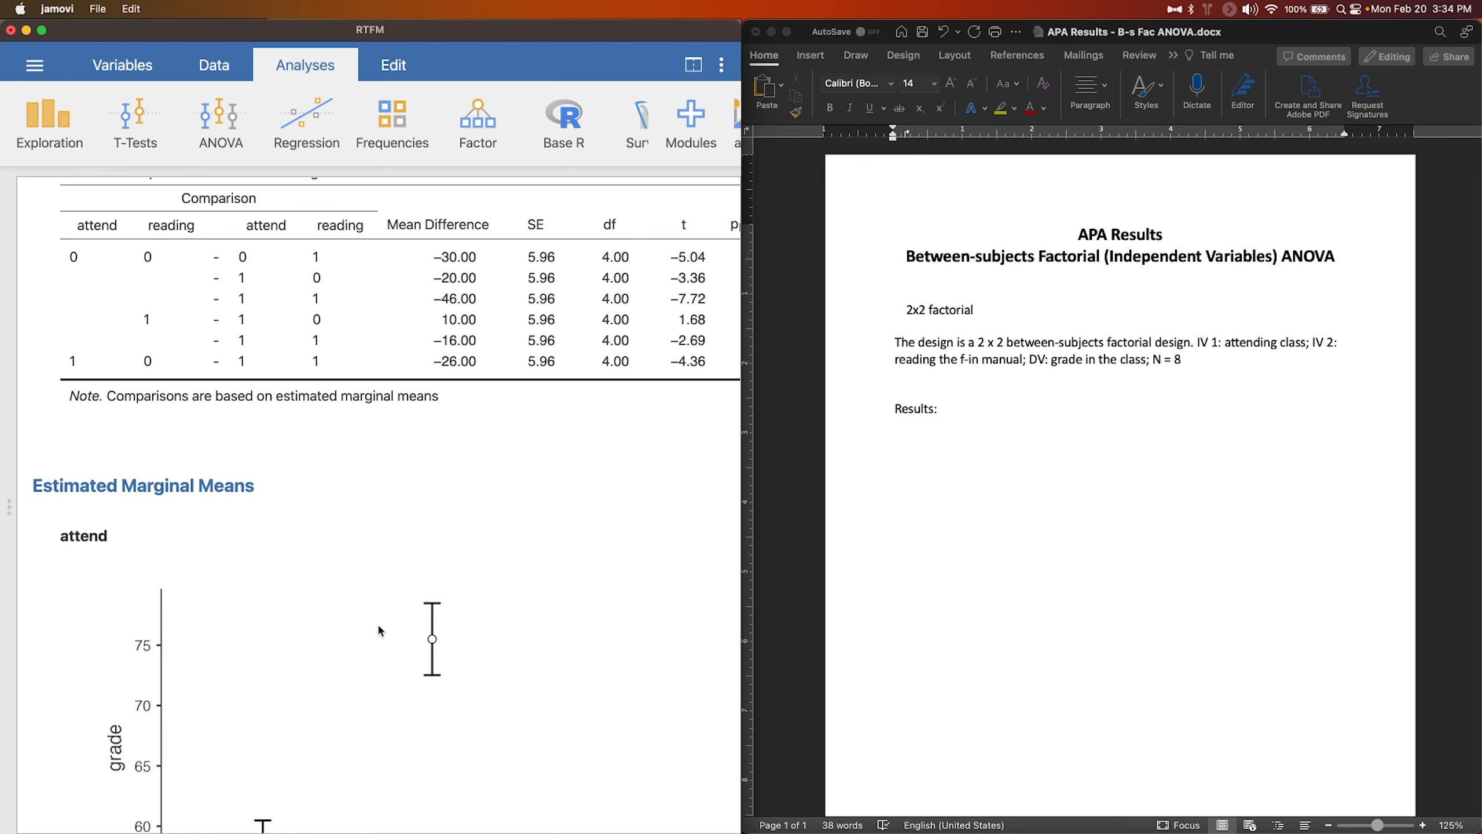
Switch to Word, remove the small tab stop on the line below "Results:" and begin an indented paragraph with "A 2 x 2 between subjects"
click(379, 627)
click(988, 476)
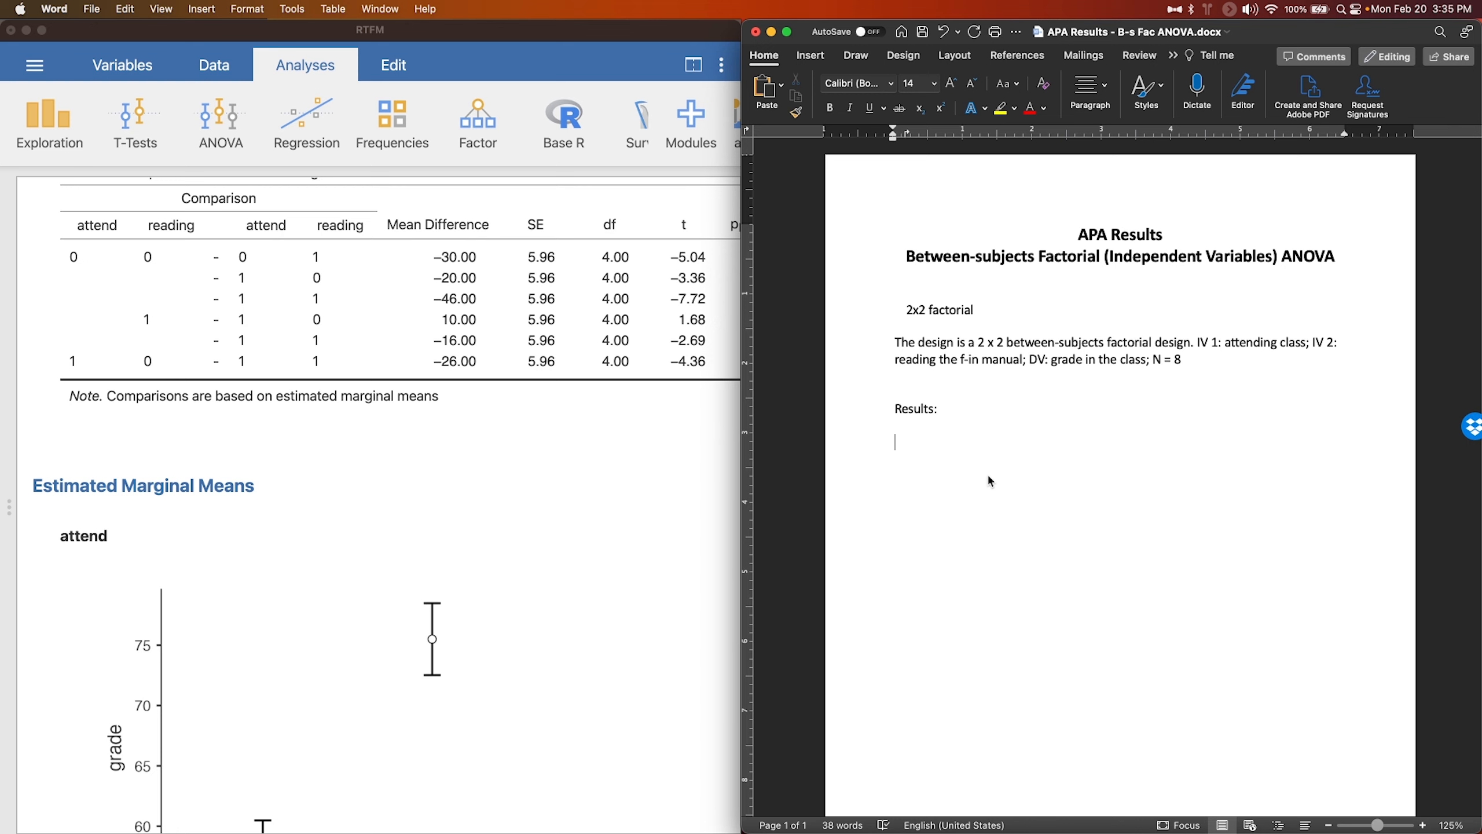
click(923, 494)
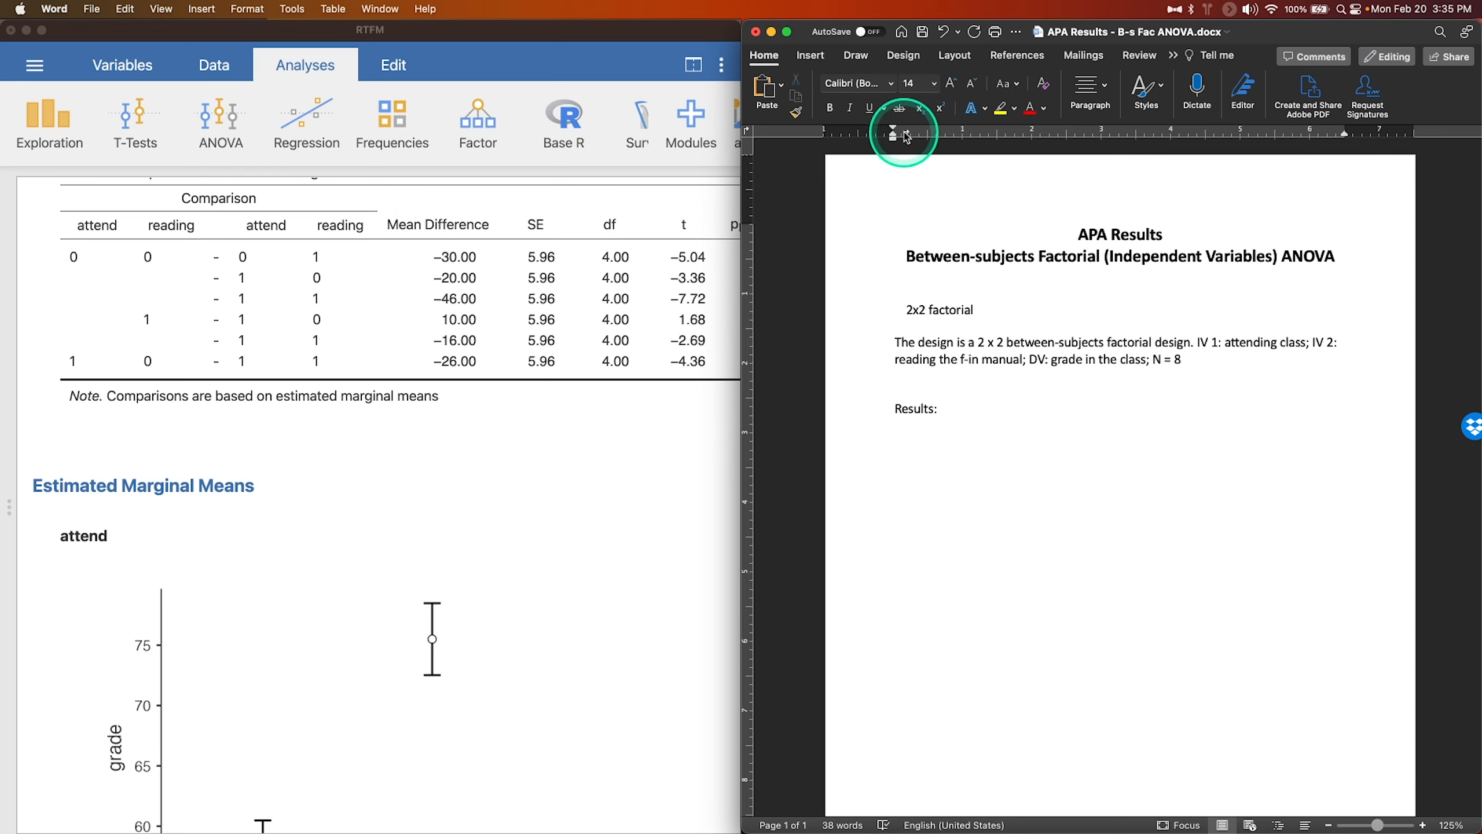
mouse_move(900, 130)
mouse_down()
mouse_move(1200, 166)
mouse_move(1480, 161)
mouse_up()
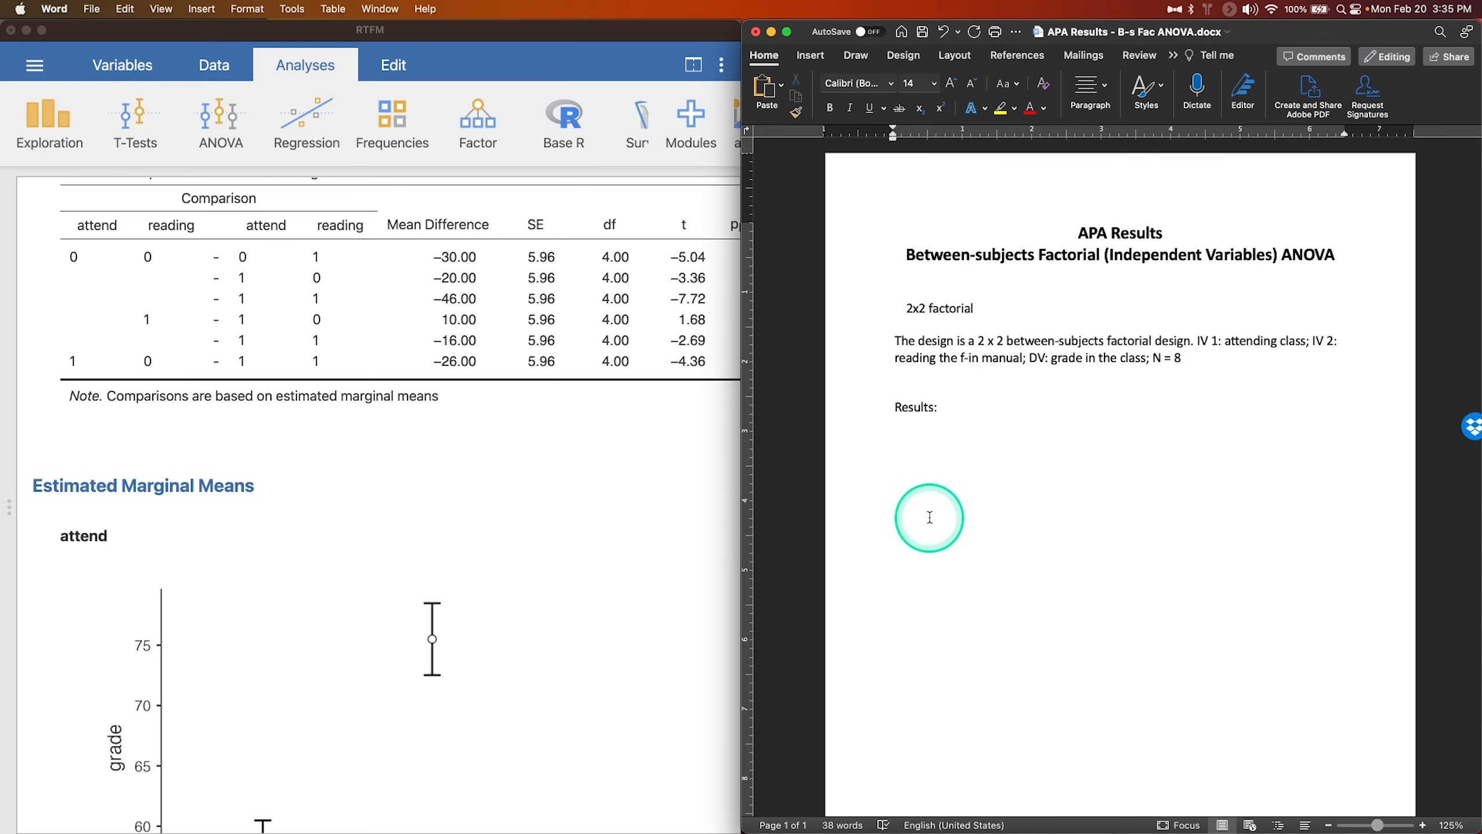
text(A 2 x 2)
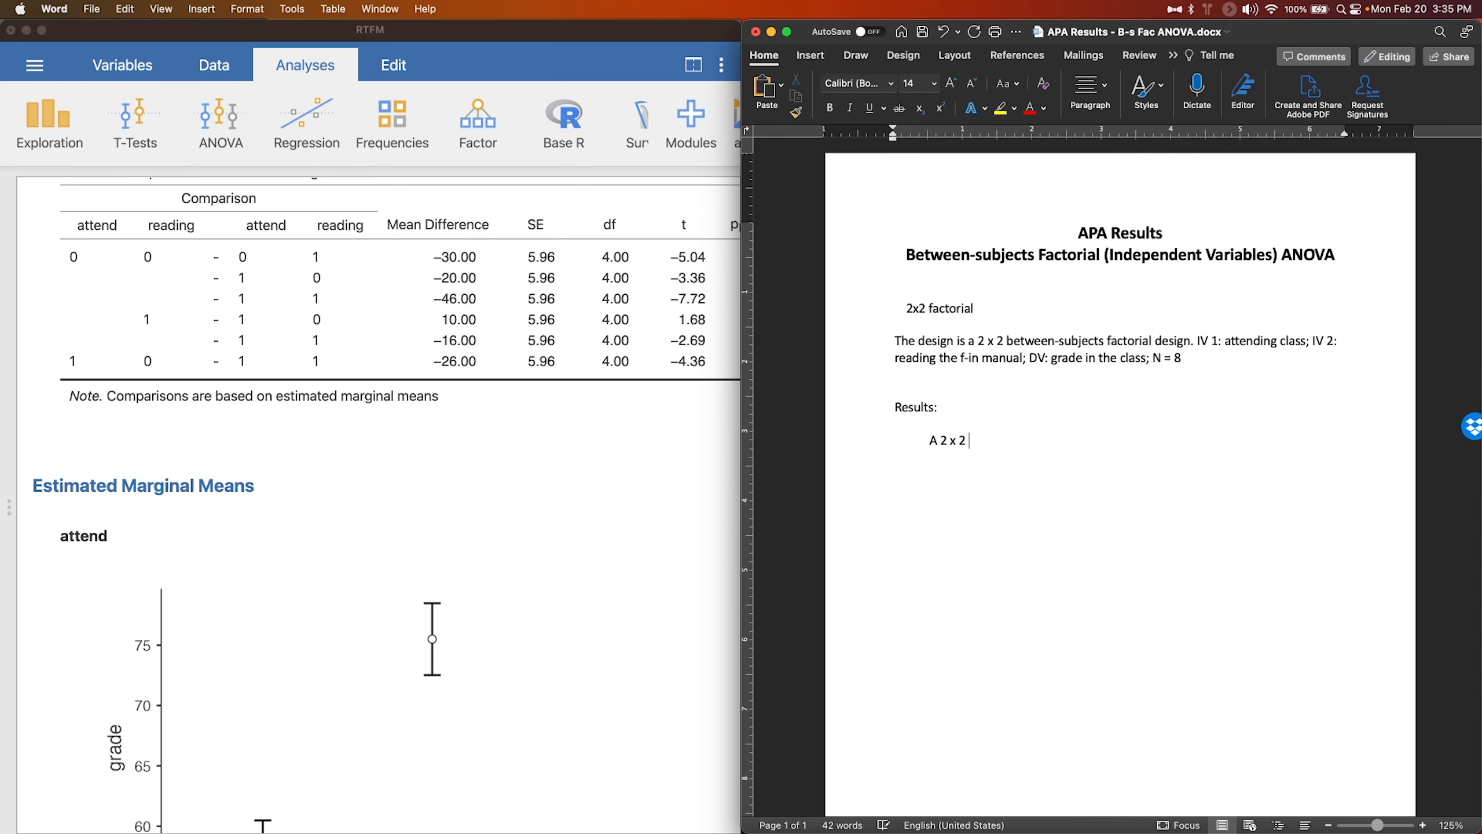
text( between subjects ANOV)
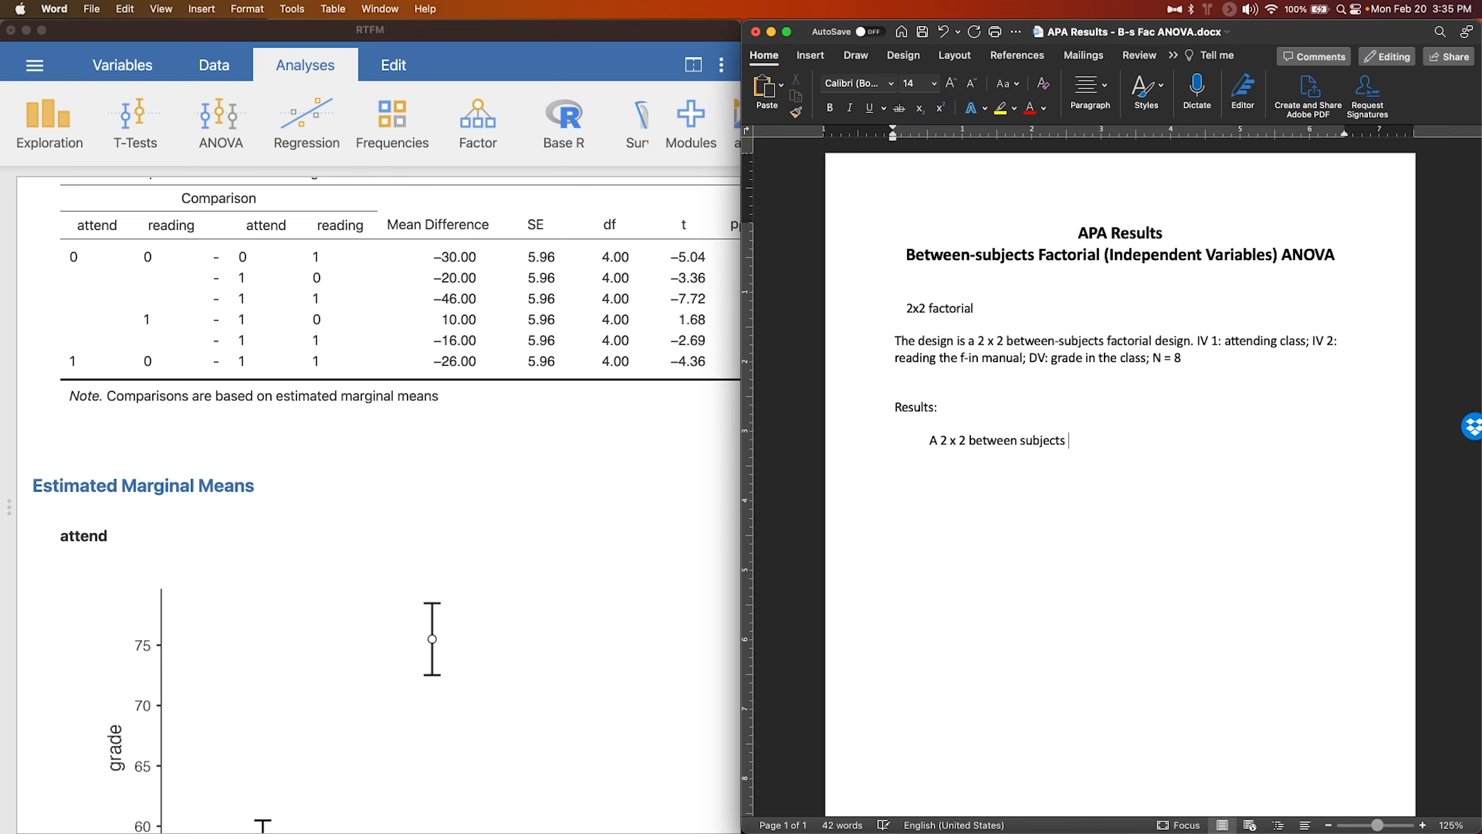
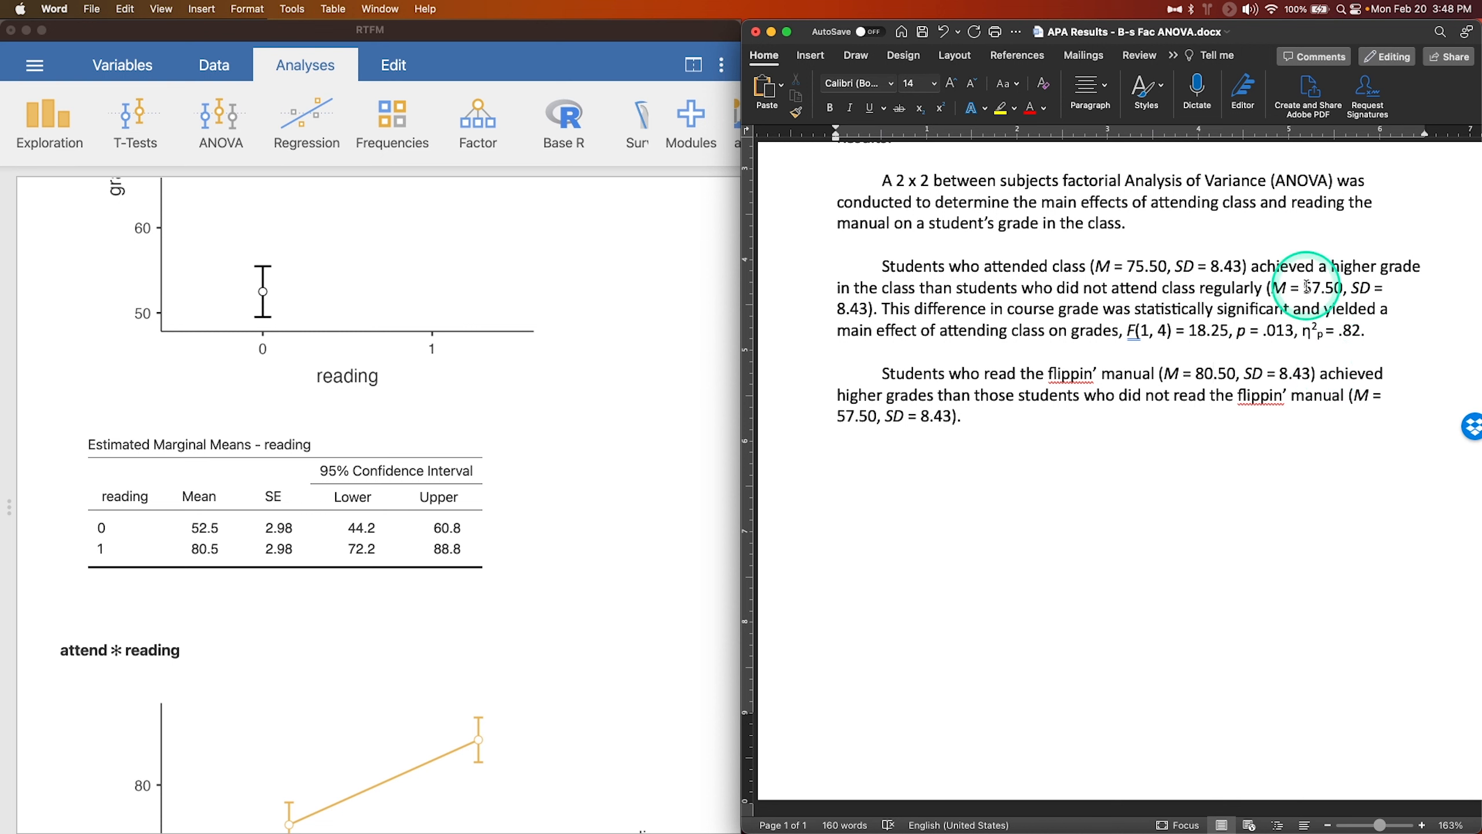
Correct the mean for students who did not read the flippin' manual to 52.50, matching the reading marginal means table
key(ctrl+alt+m)
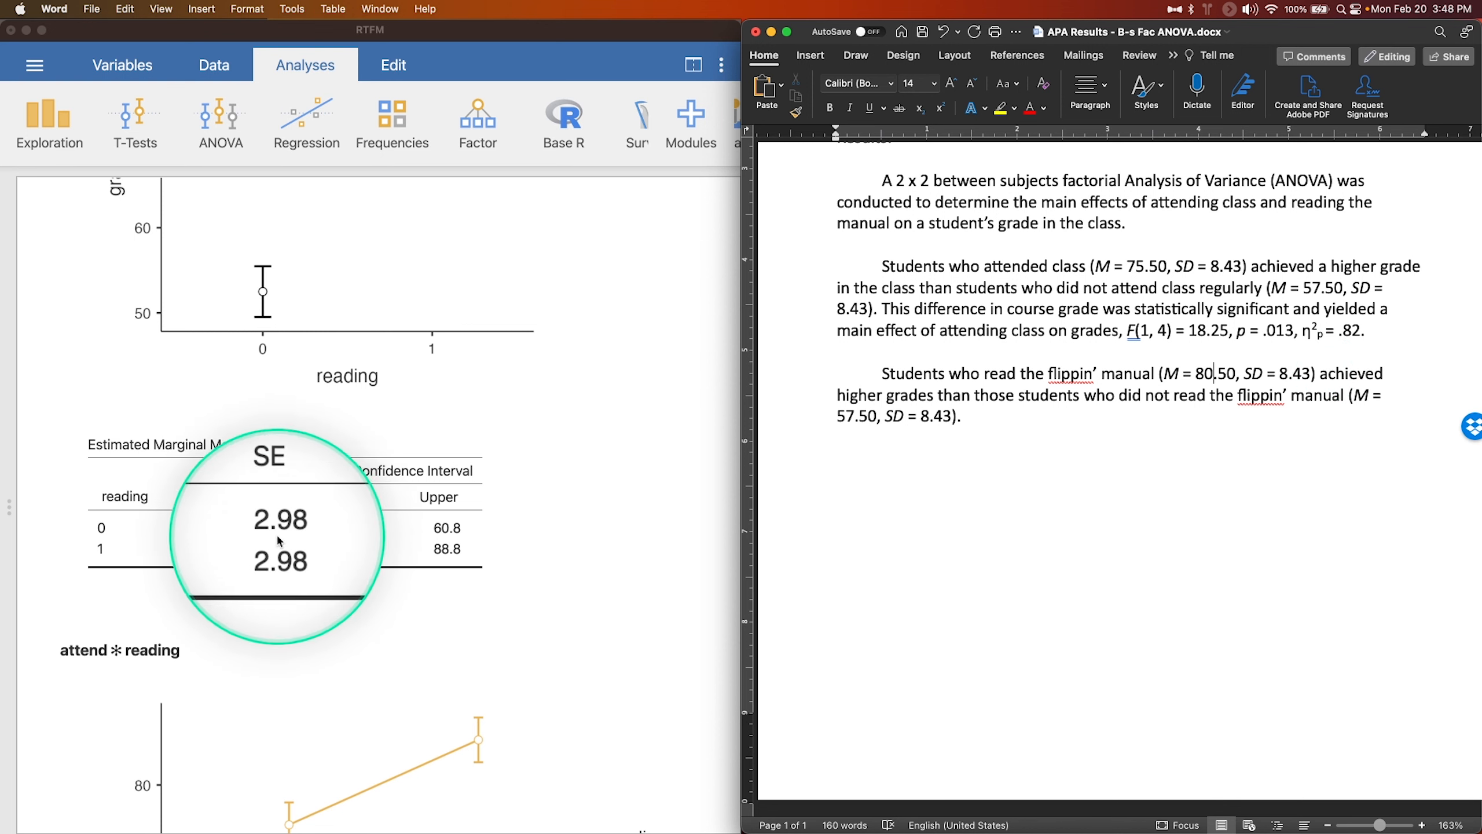
key(ctrl+alt+m)
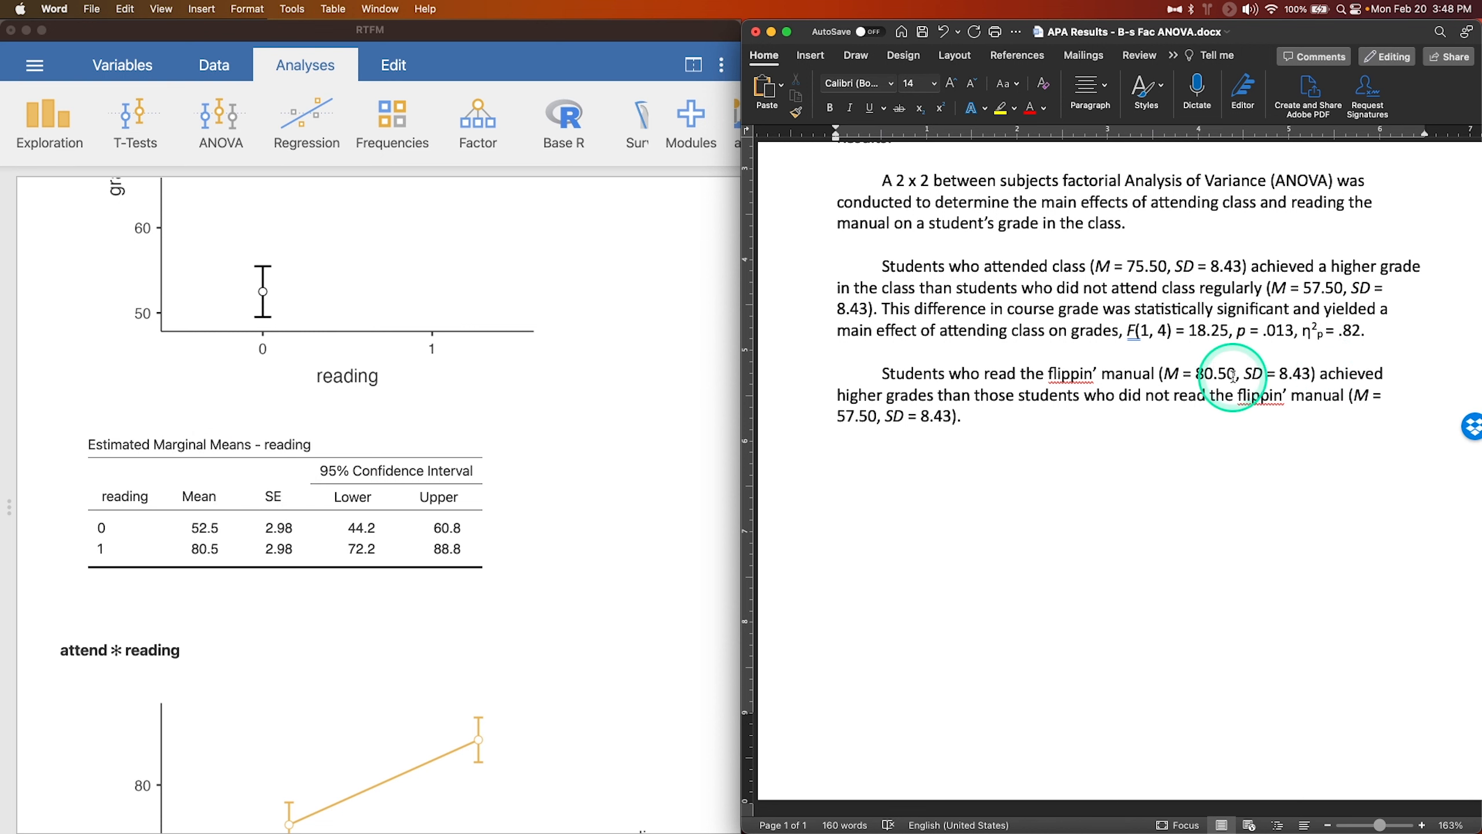
click(855, 416)
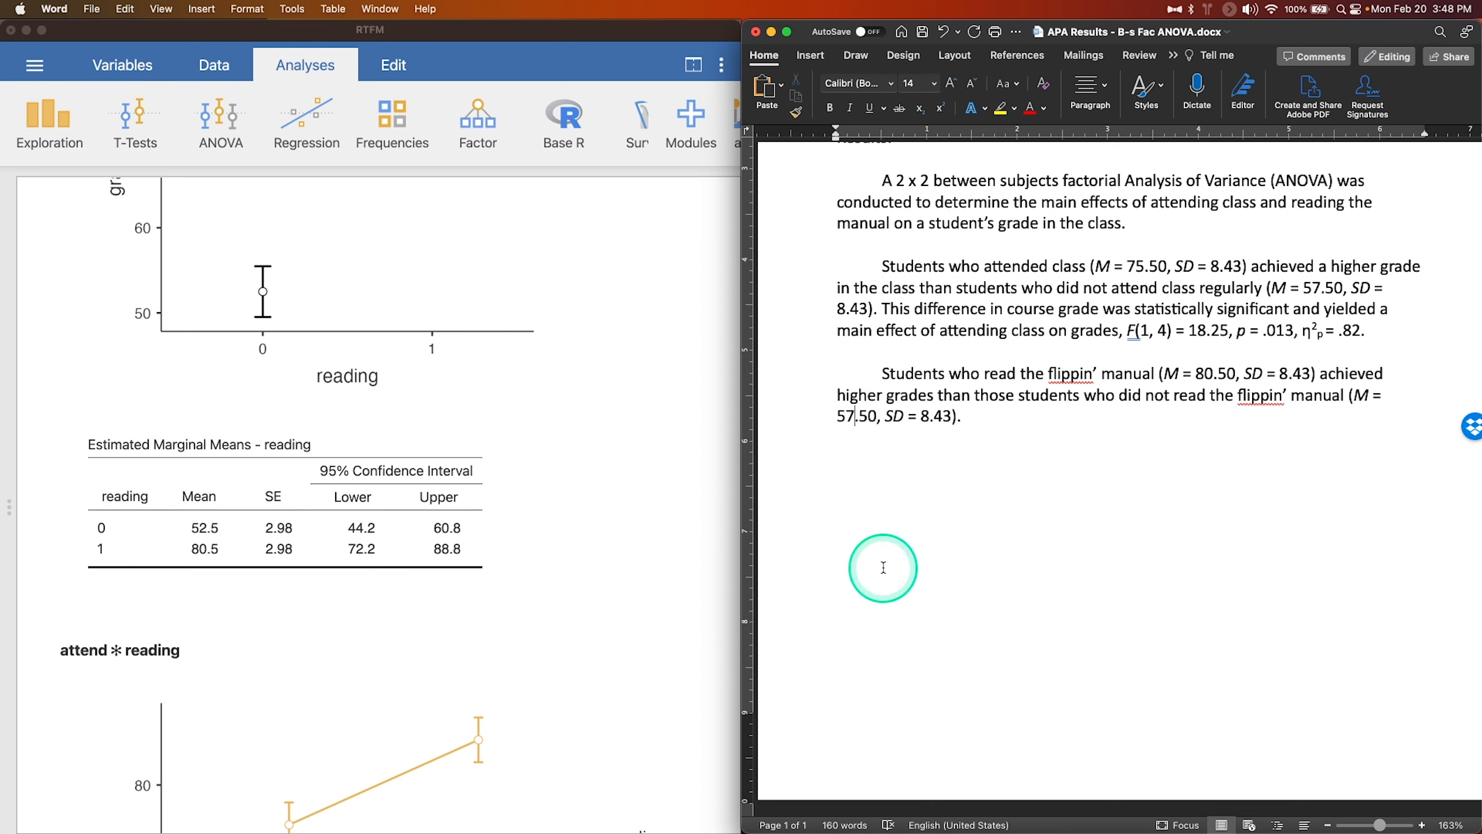
key(BackSpace)
text(2)
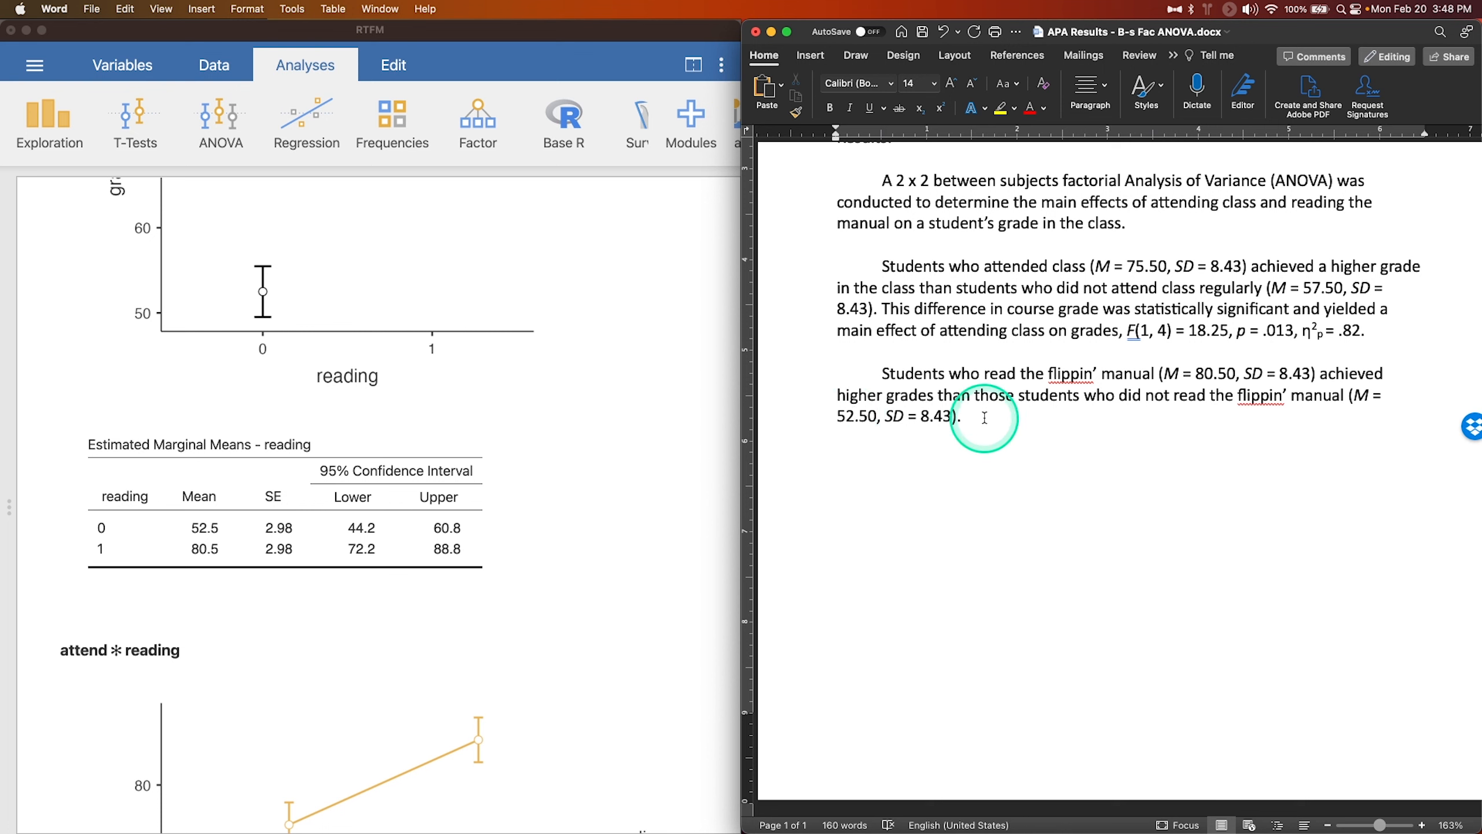
Copy the sentence reporting the significant main effect of attending class to the end of the manual-reading paragraph
drag(882, 308, 1368, 331)
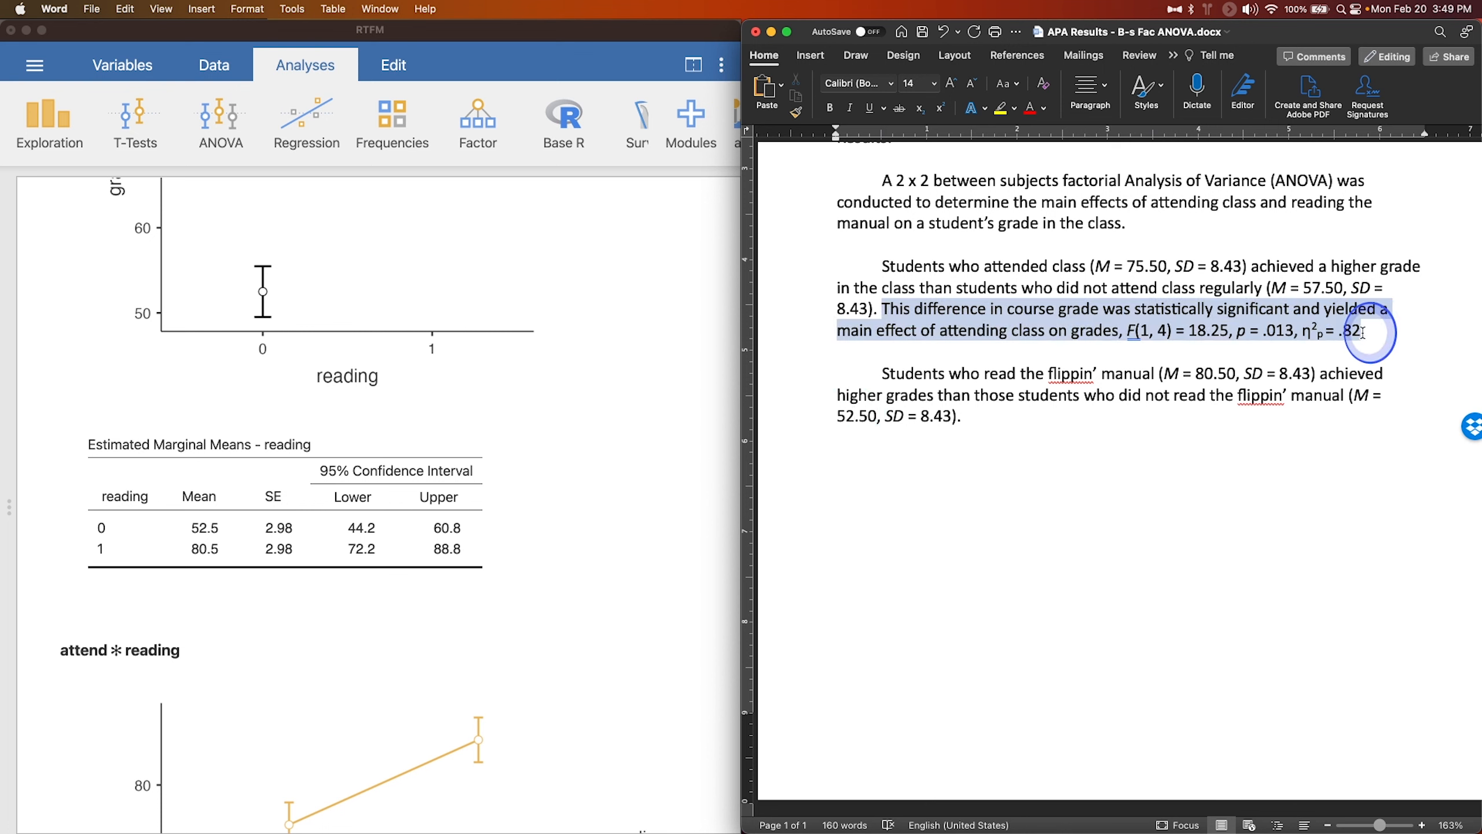
key(super+c)
click(996, 412)
key(super+v)
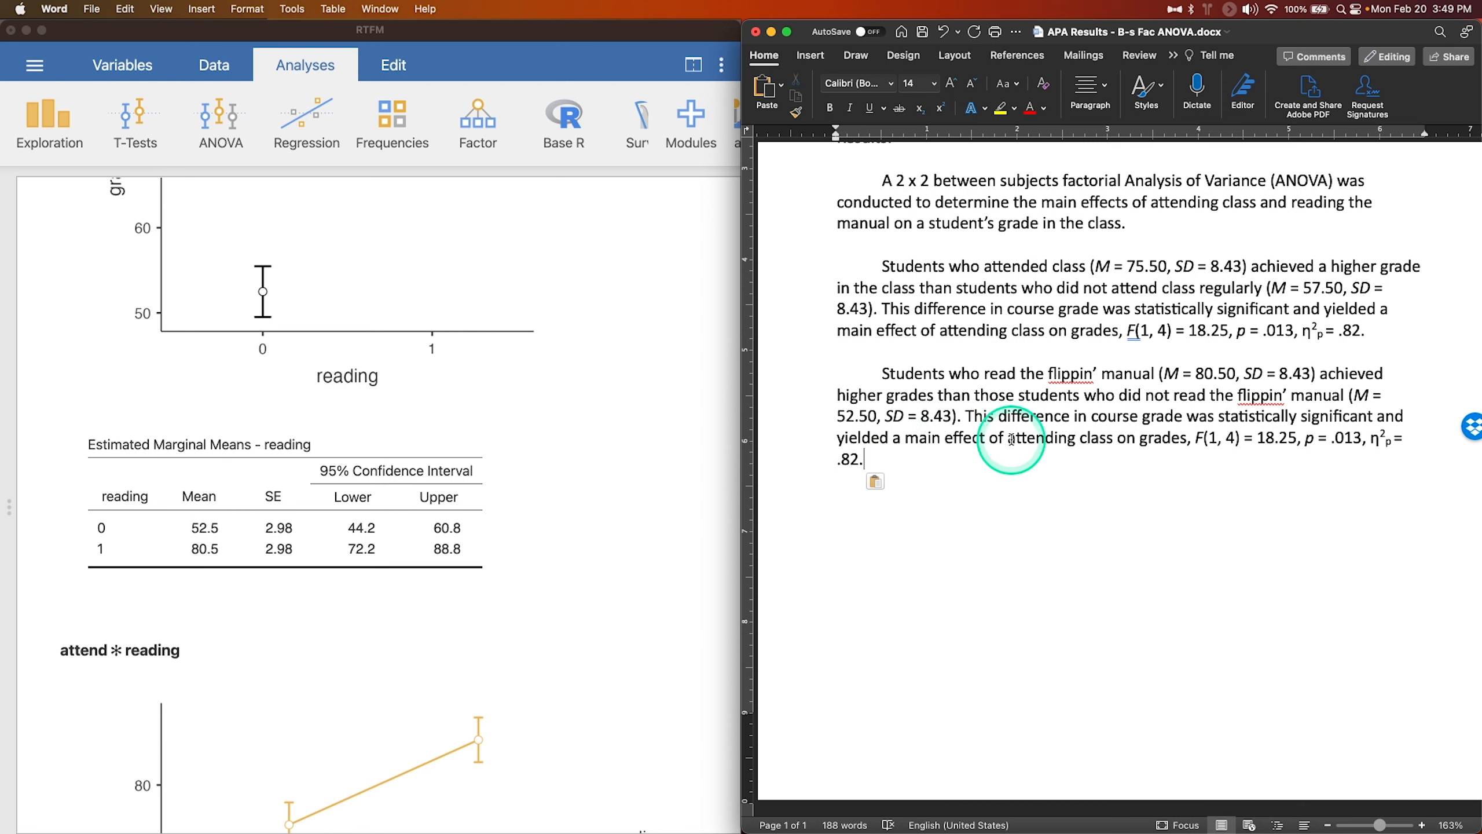
In the copied sentence, replace "attending class" with "reading the flippin' manual"
drag(1009, 438, 1109, 439)
text(reading th)
text(e flippin')
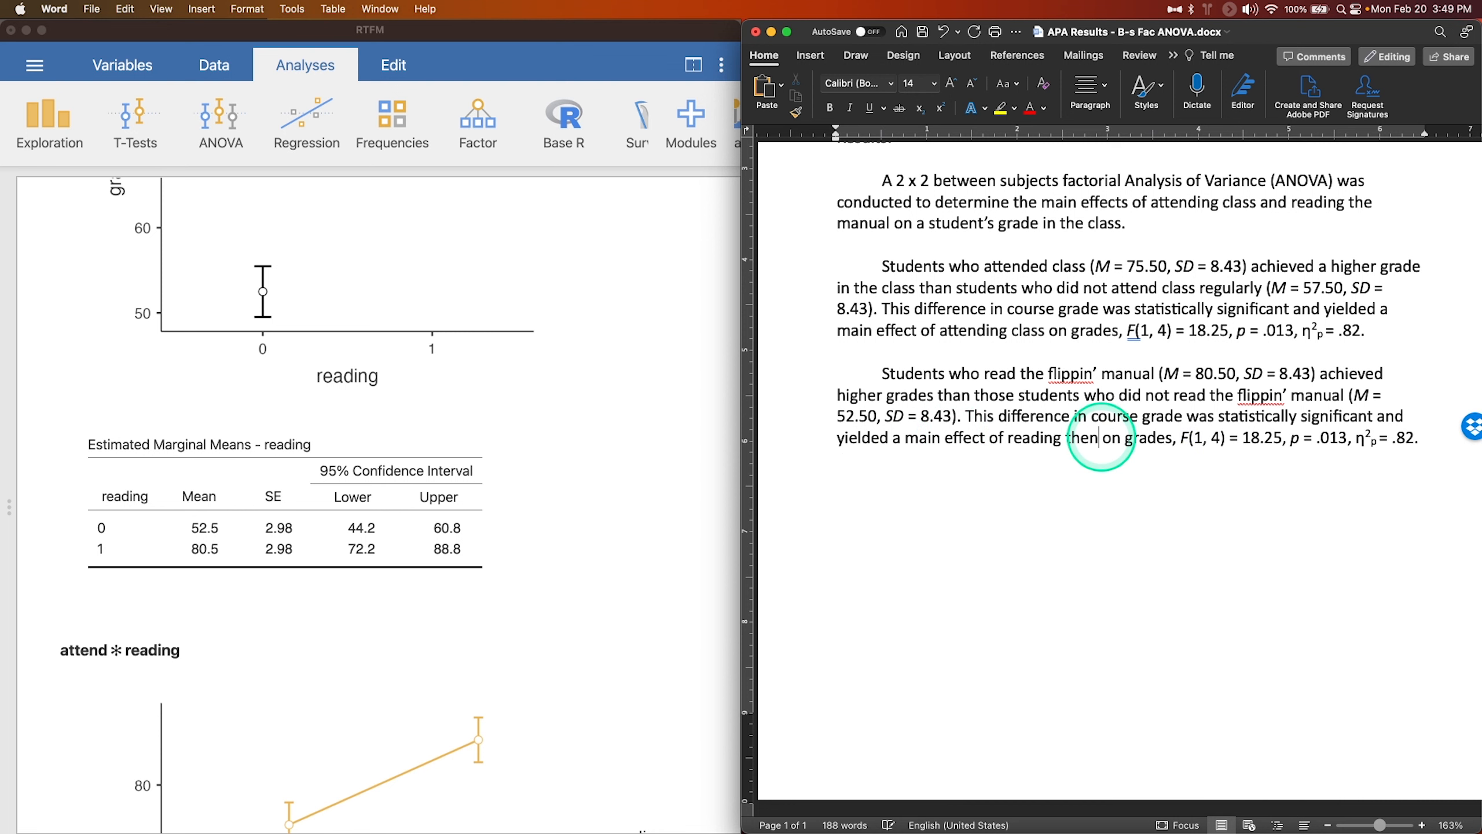
text( manual)
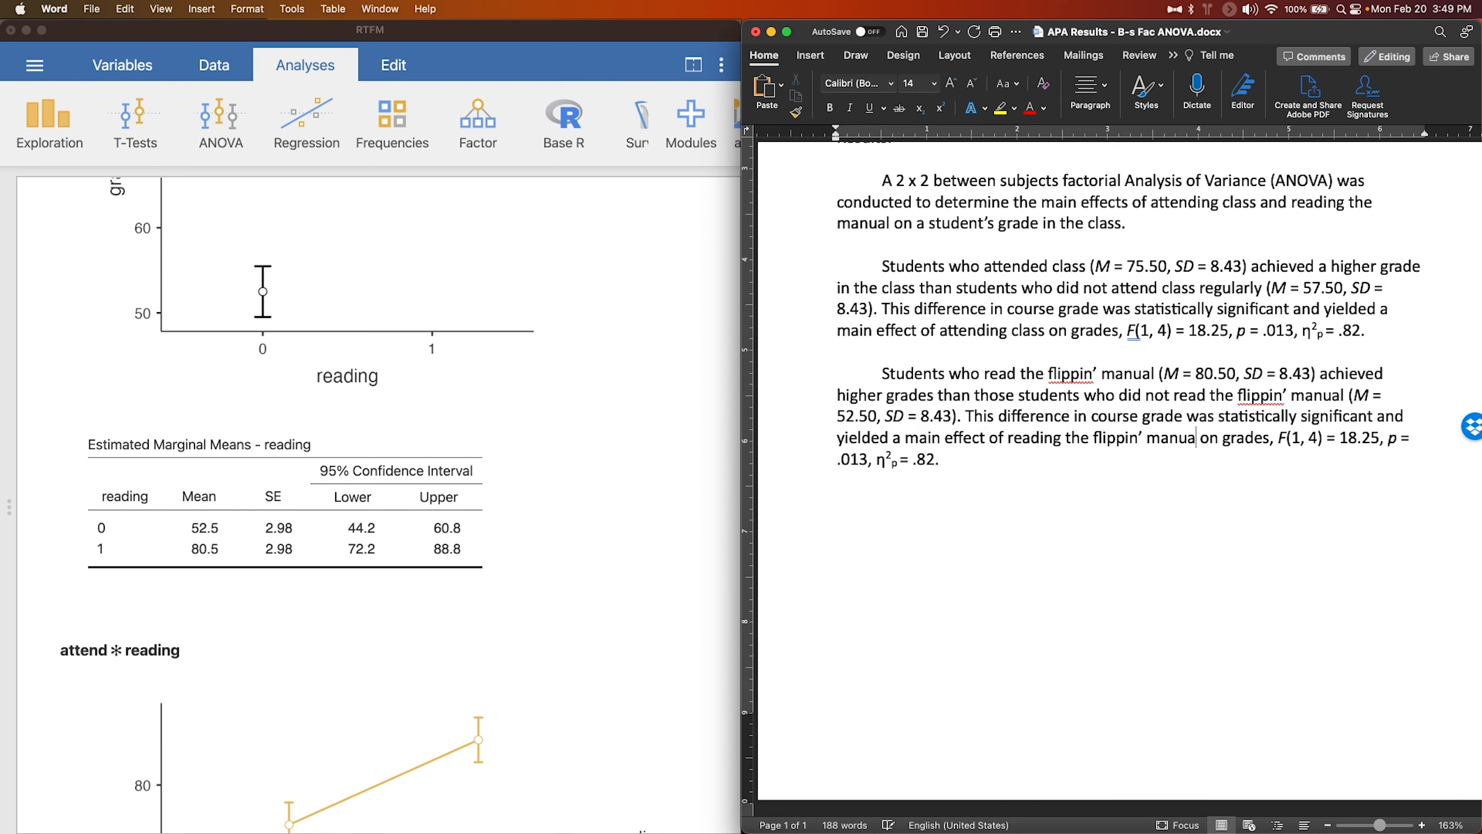
Set the F value for the reading main effect to 44.17 and its p value to .003, using the ANOVA table
scroll(447, 474, up, 10)
scroll(447, 473, up, 10)
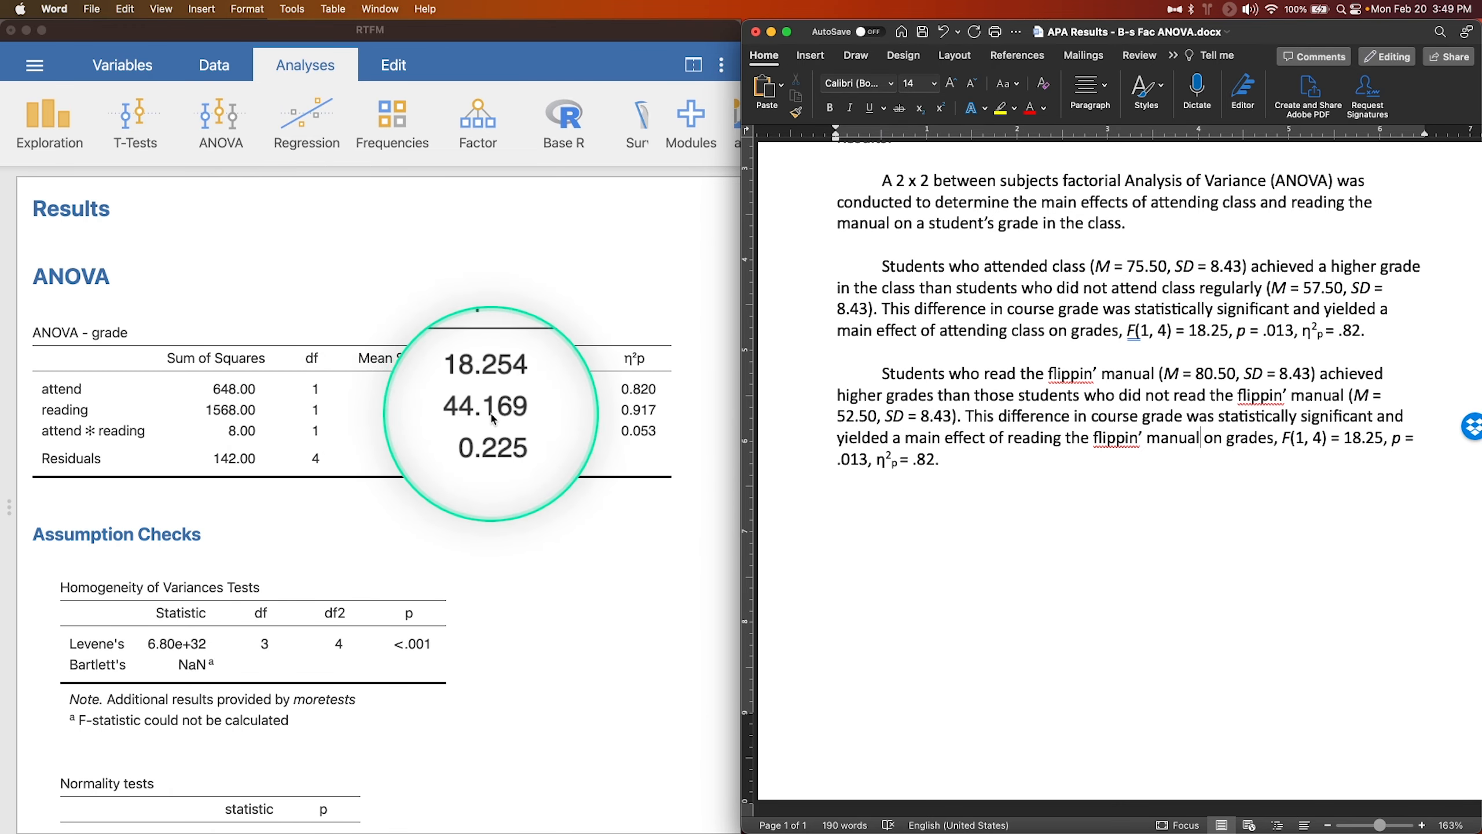
double_click(1364, 438)
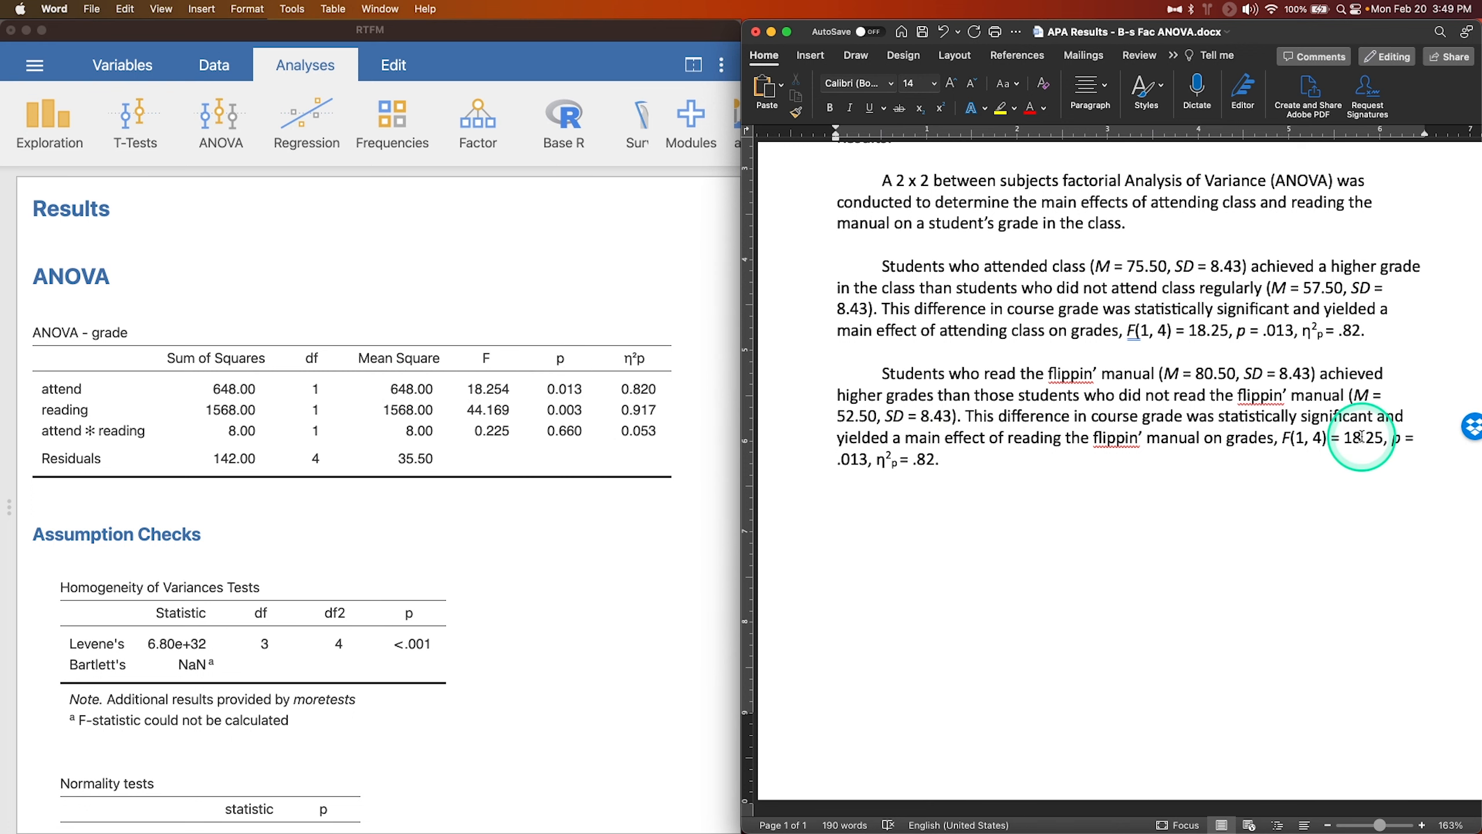
text(44.17)
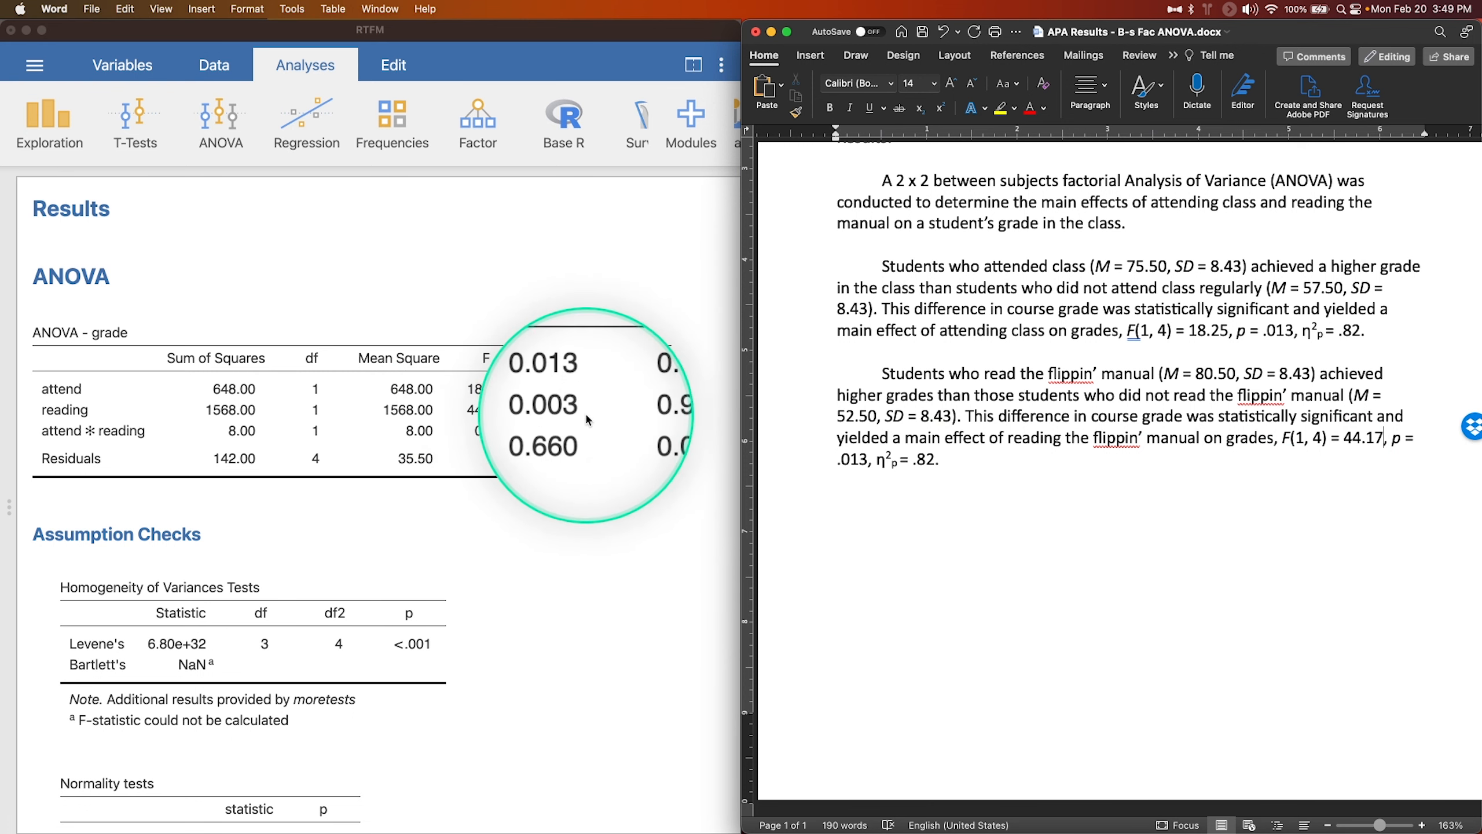
click(856, 458)
key(BackSpace)
text(0)
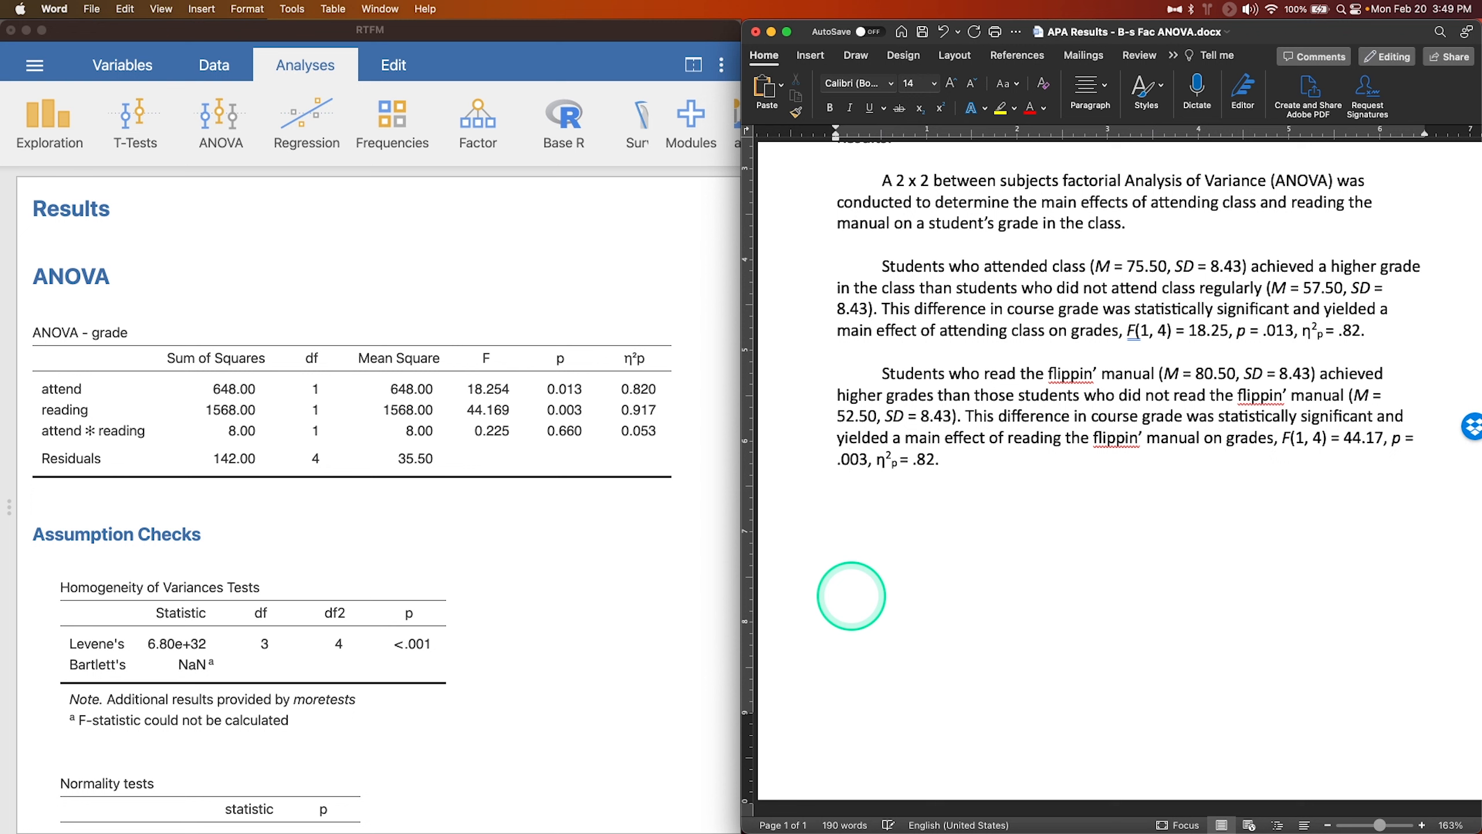
Set the partial eta squared for the reading main effect to .92
key(Right)
key(Right)
key(Right)
key(Right)
key(Right)
key(Right)
key(Right)
key(Right)
key(Right)
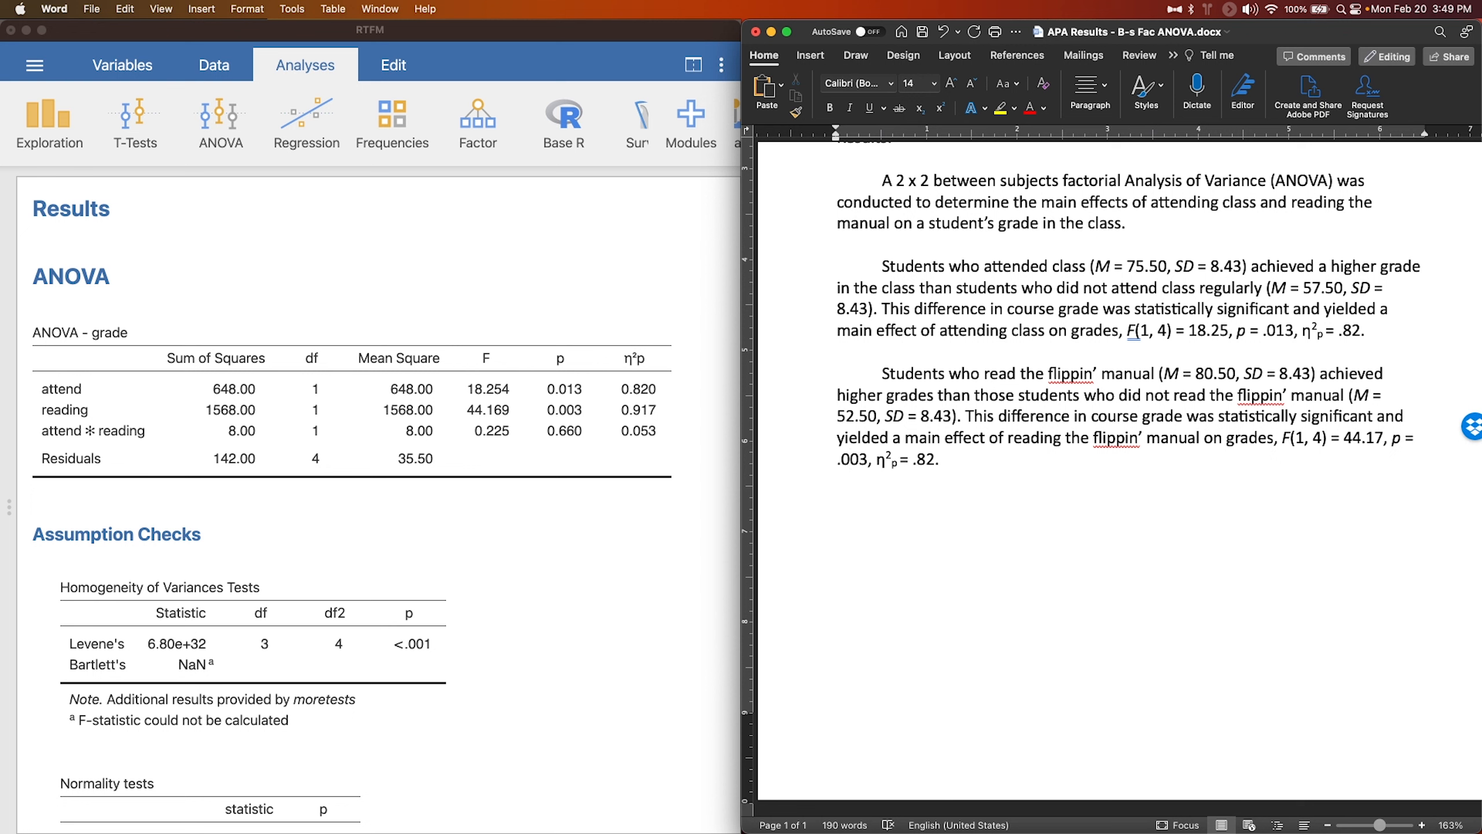
key(BackSpace)
key(BackSpace)
text(92)
scroll(817, 473, right, 1)
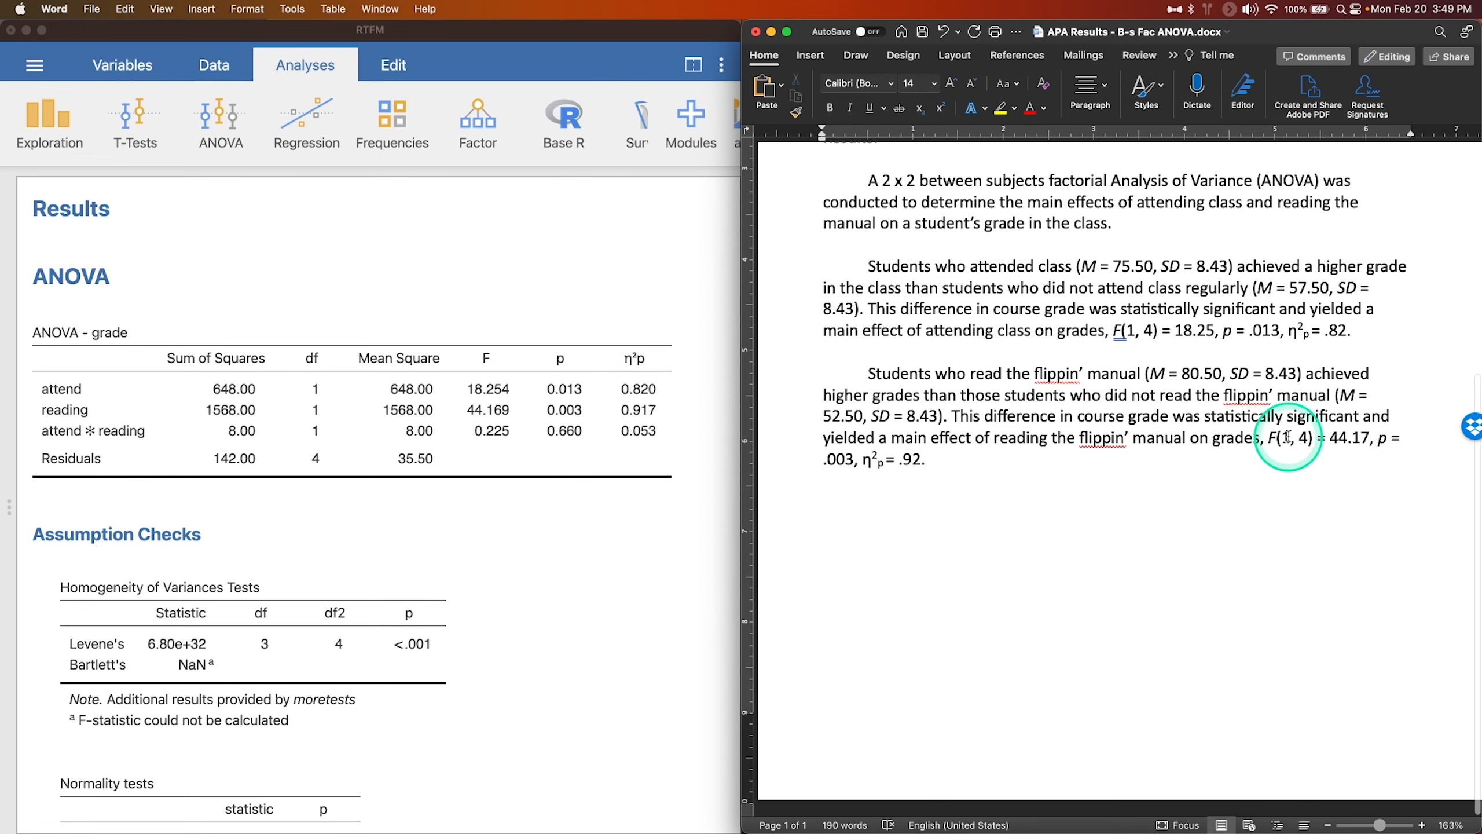
scroll(411, 498, down, 10)
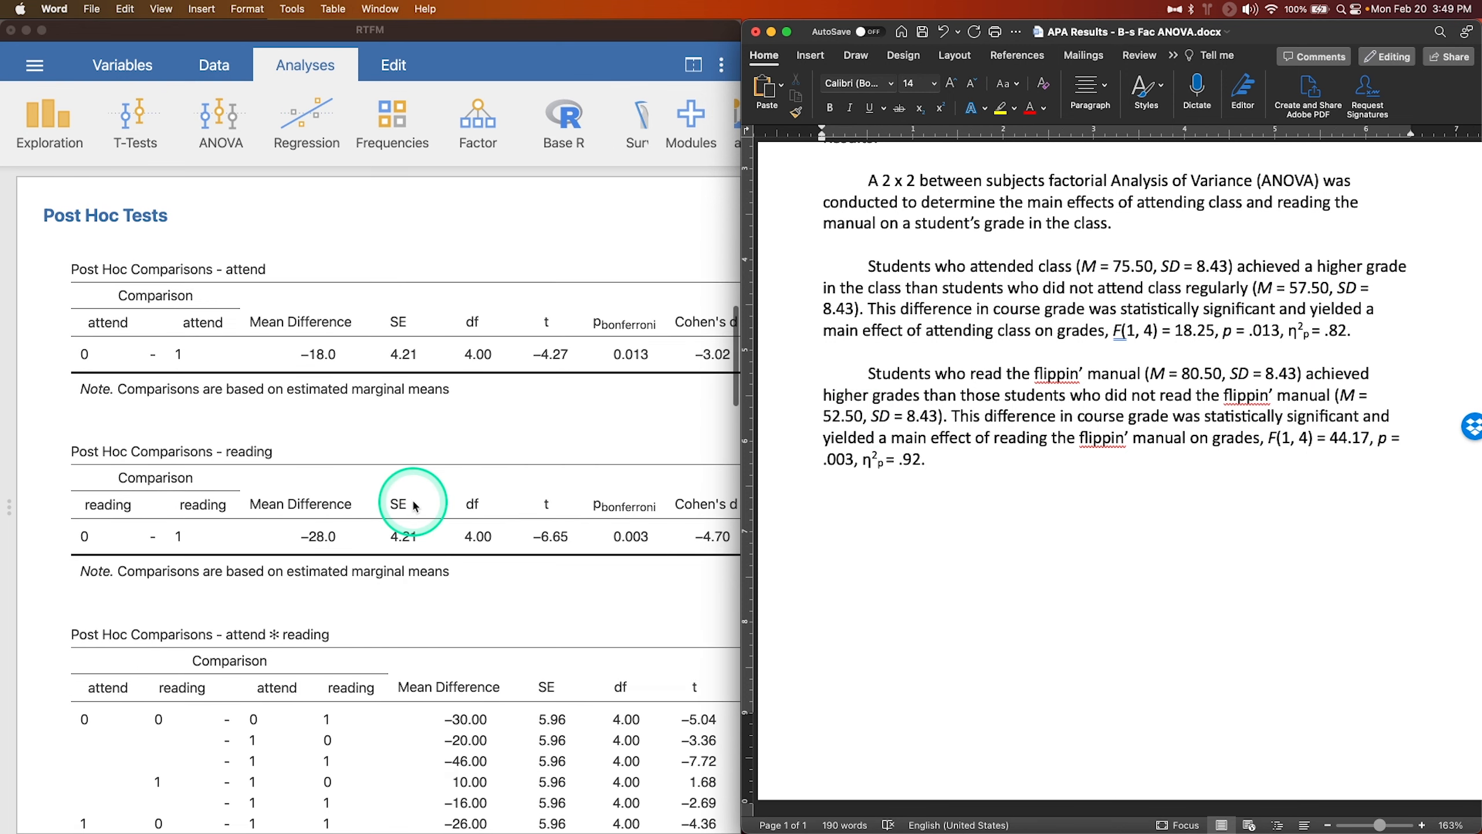
Review the Cohen's d values in the post hoc comparison tables for attend and reading
scroll(414, 505, down, 2)
scroll(365, 500, right, 8)
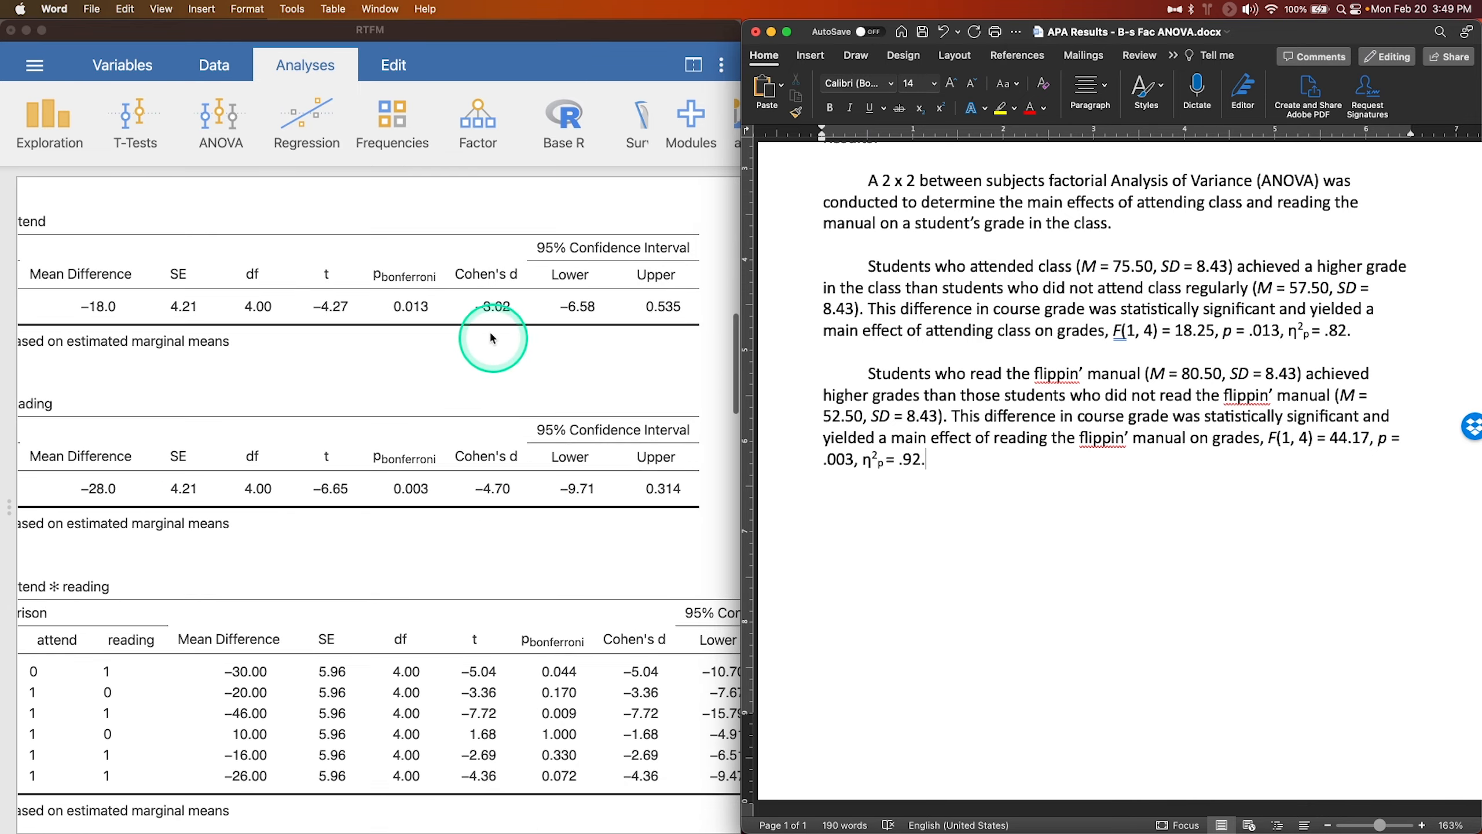
scroll(496, 313, up, 1)
key(ctrl+alt+m)
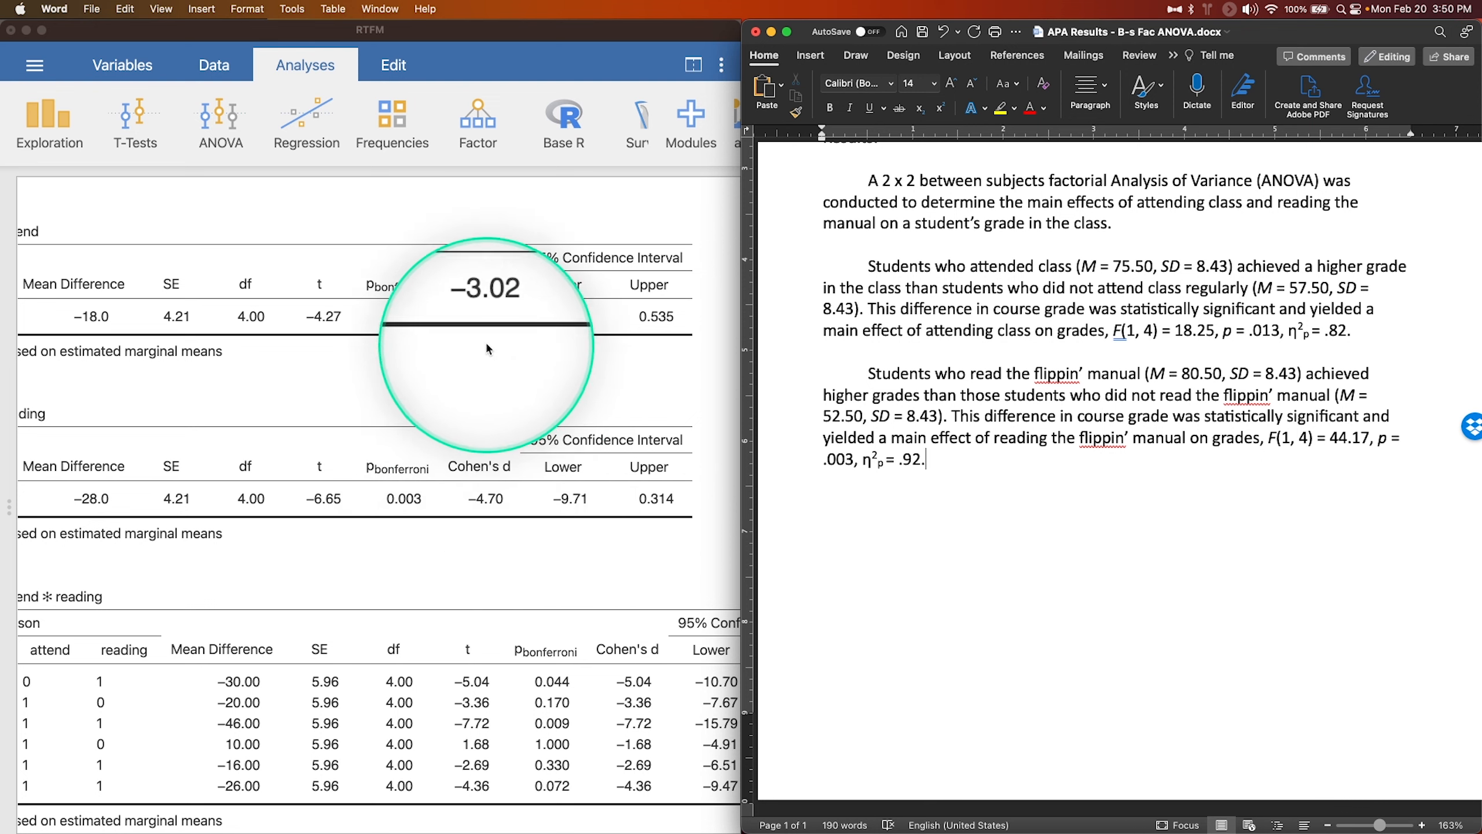
scroll(487, 336, up, 1)
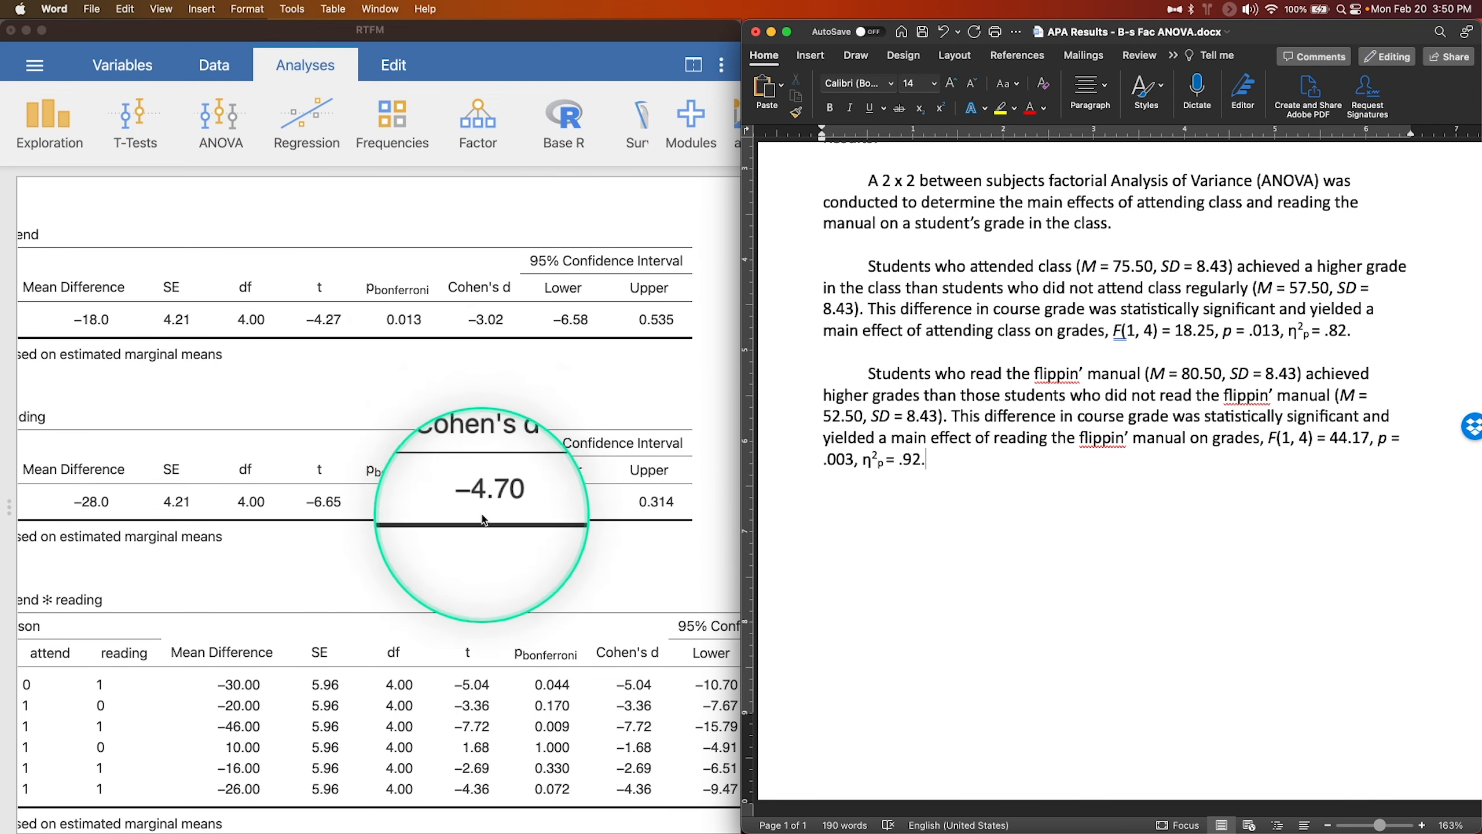
scroll(546, 546, left, 5)
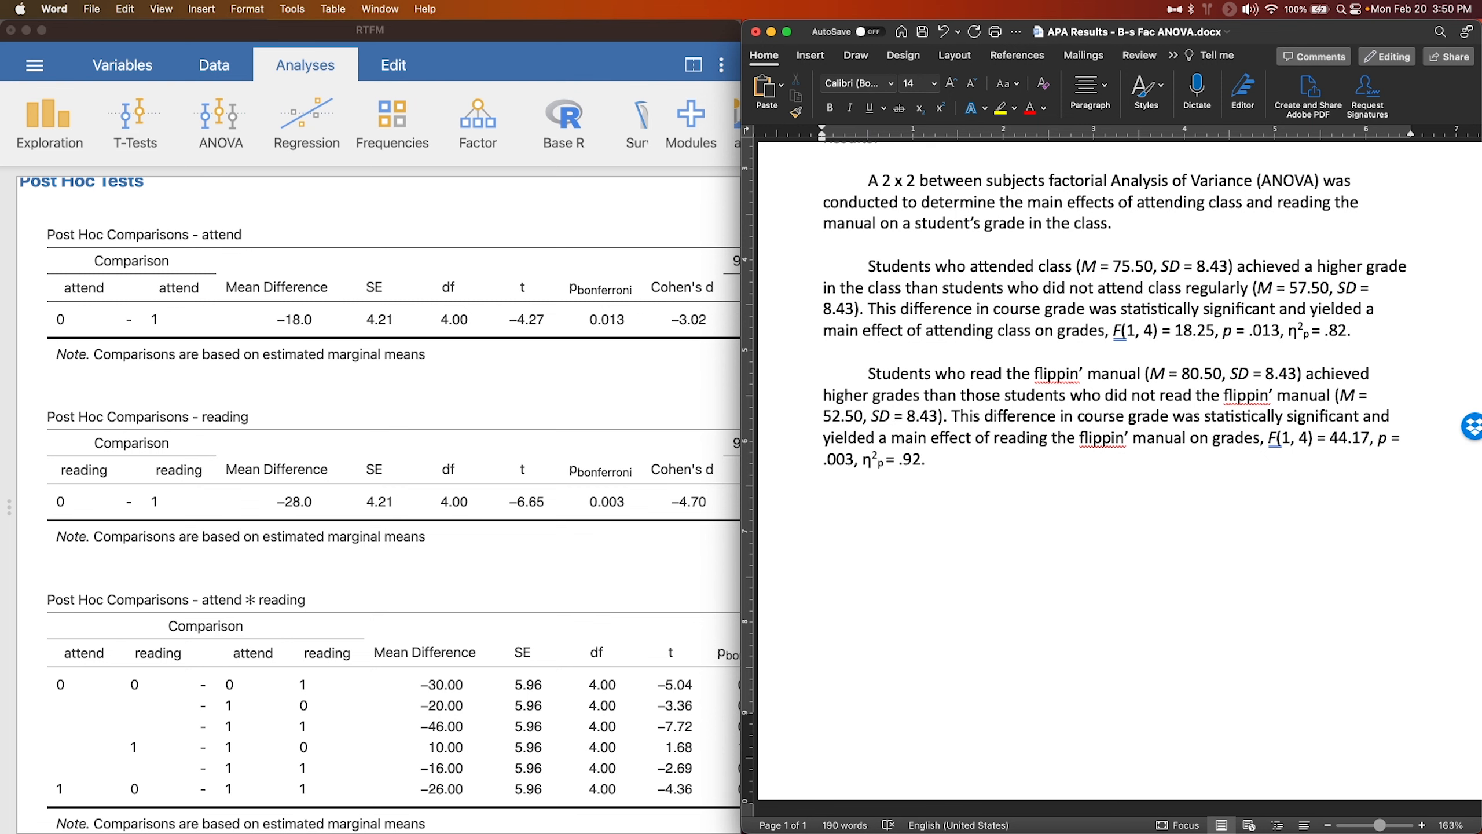
Examine the attend by reading interaction plot and its estimated marginal means table
scroll(496, 613, down, 10)
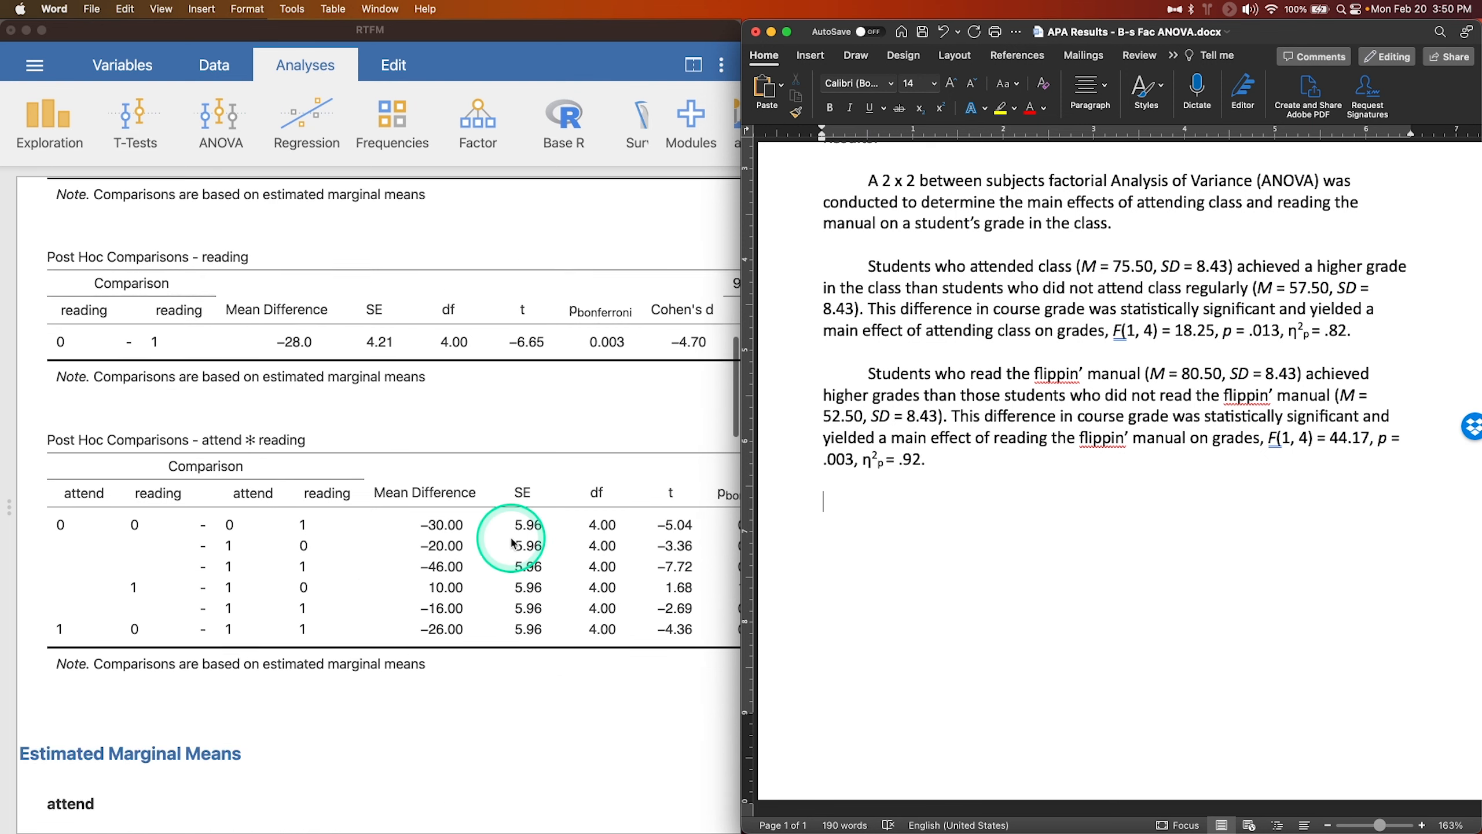
scroll(513, 543, down, 10)
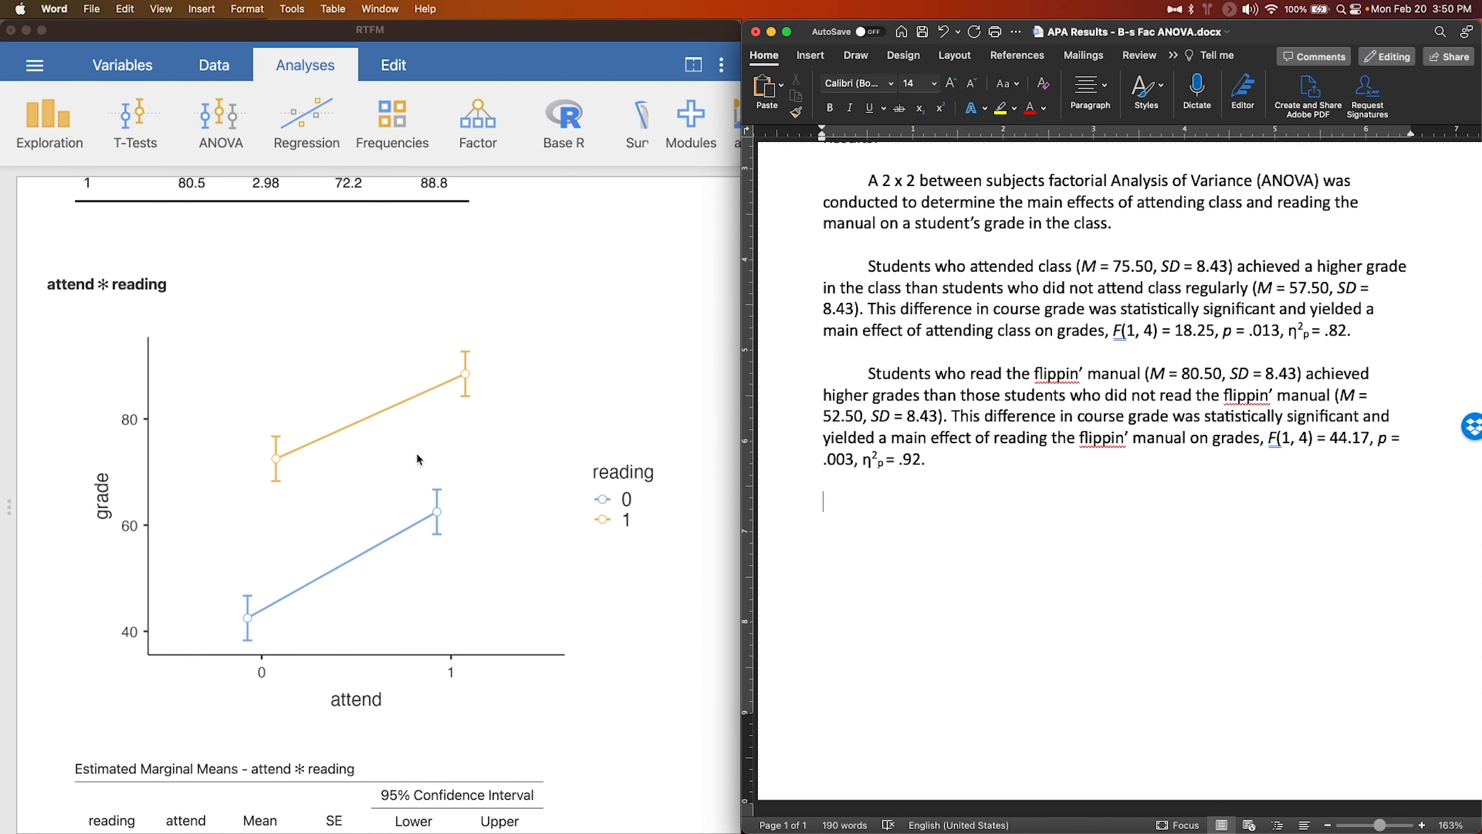
click(531, 589)
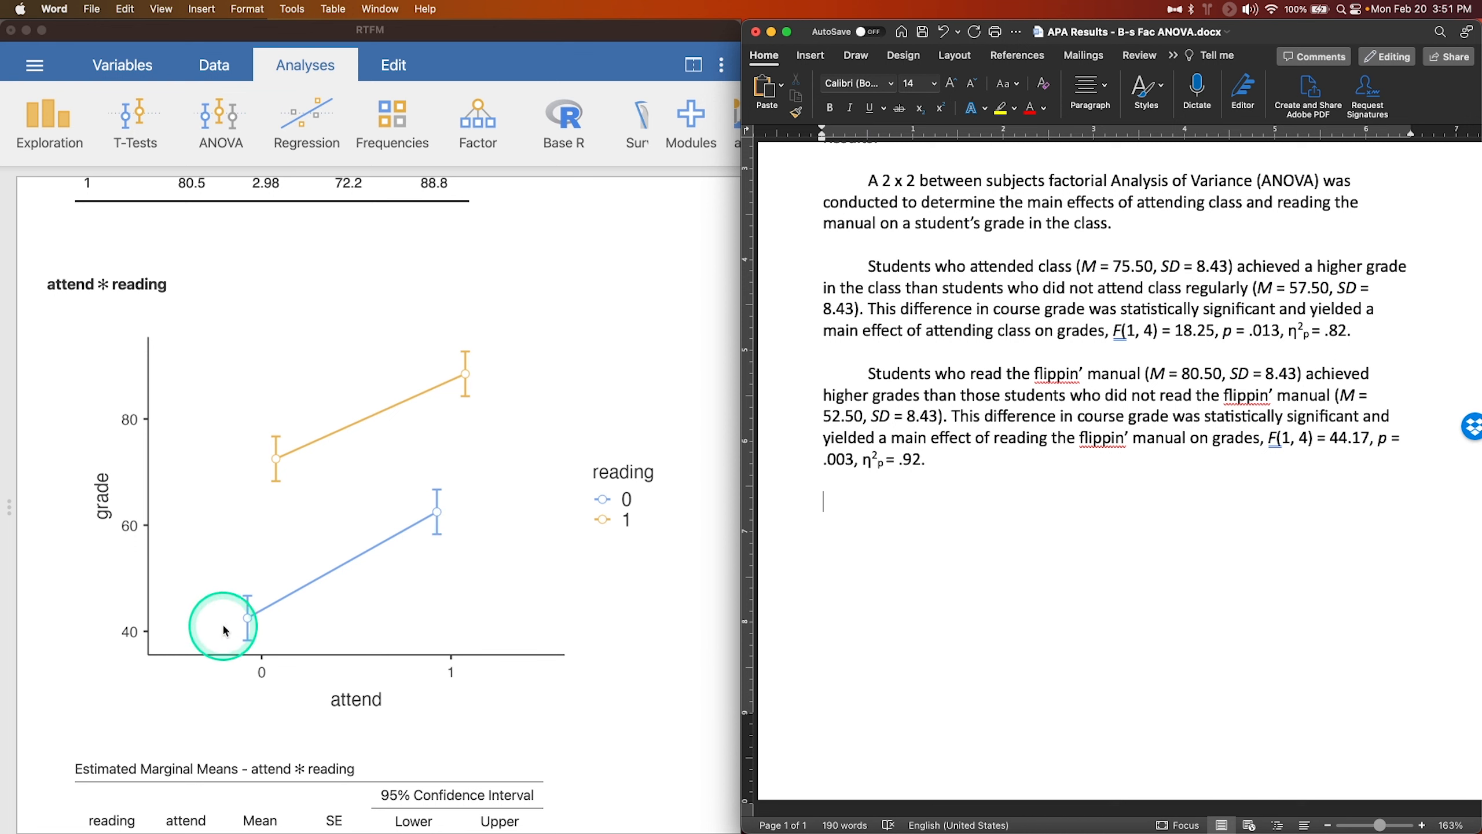
scroll(270, 469, down, 3)
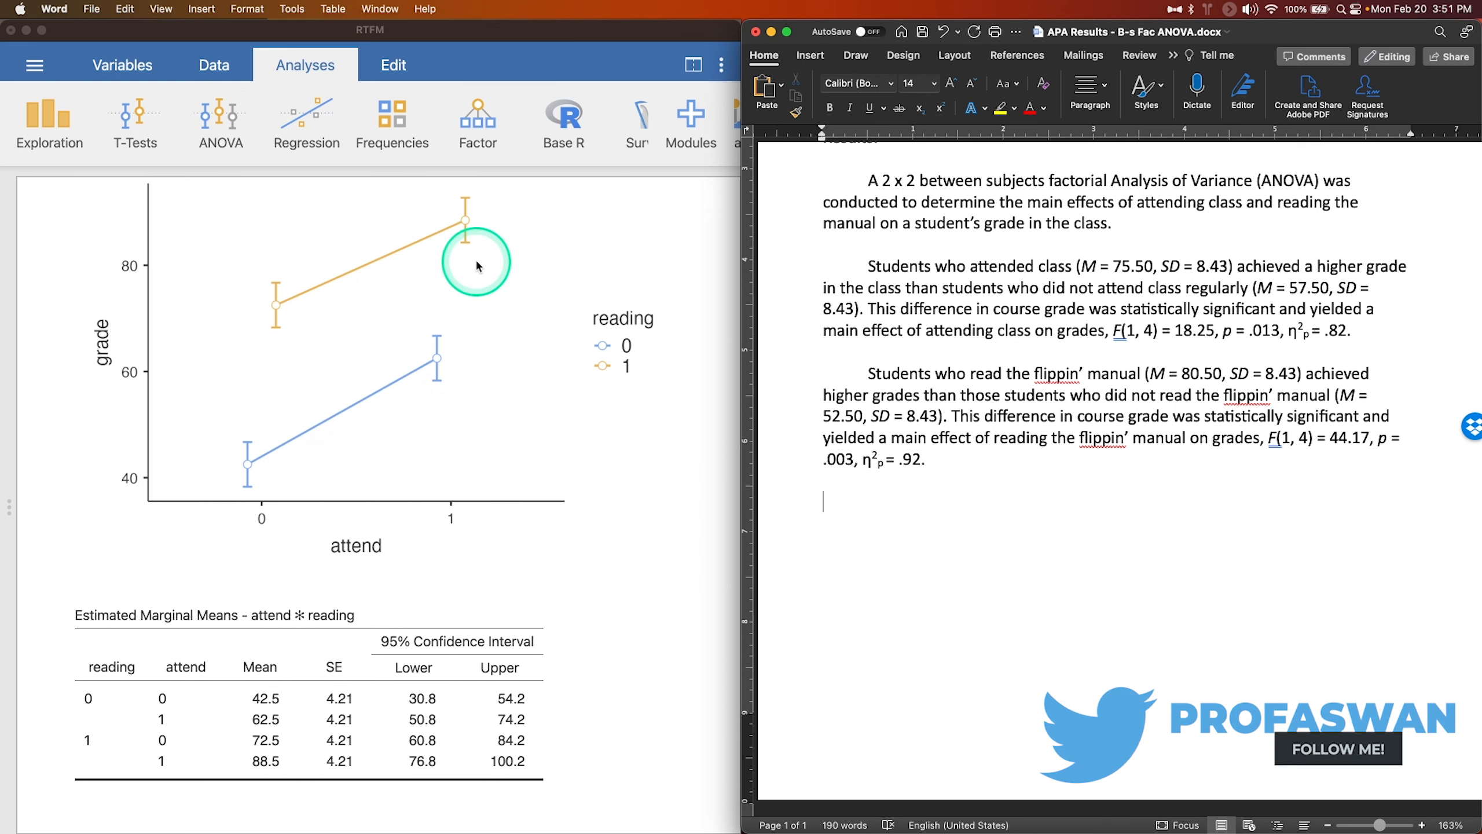
scroll(477, 265, up, 3)
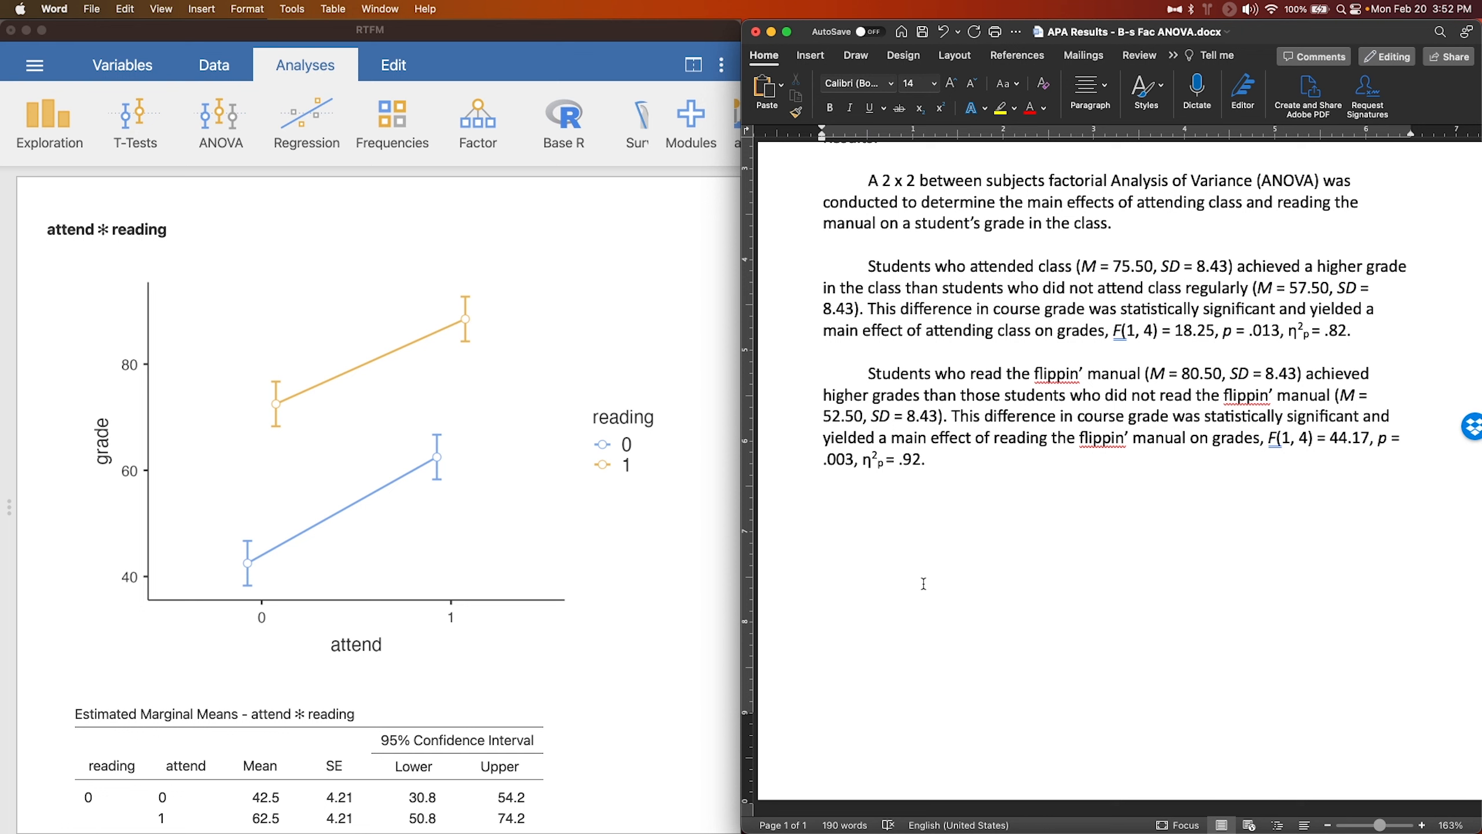
Begin the interaction paragraph: "The ANOVA revealed that there was not a significant interaction of attending class and reading the manual on course grades,"
click(869, 501)
text(The ANOVA reveal)
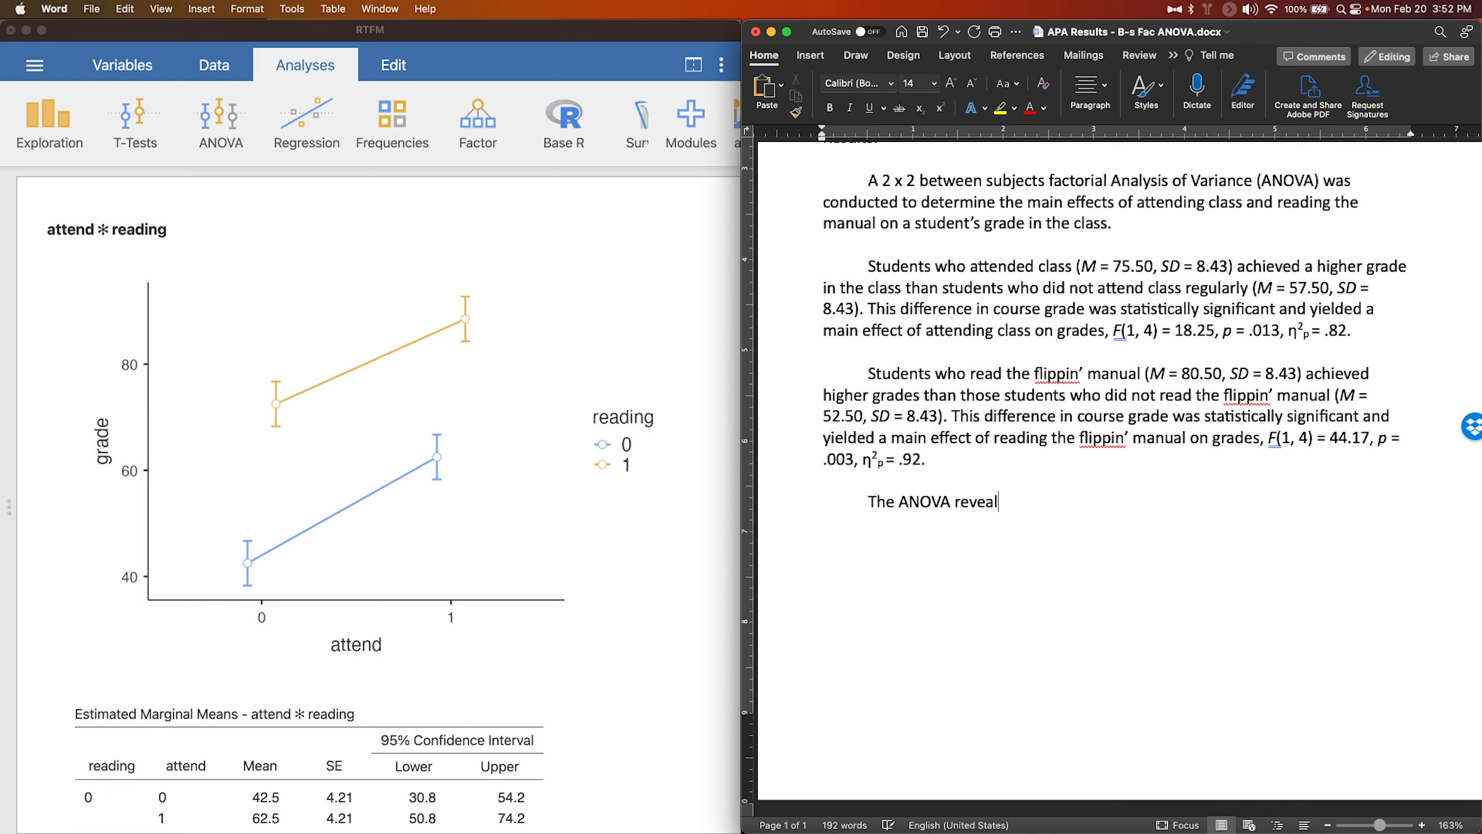
text(ed that there was not a)
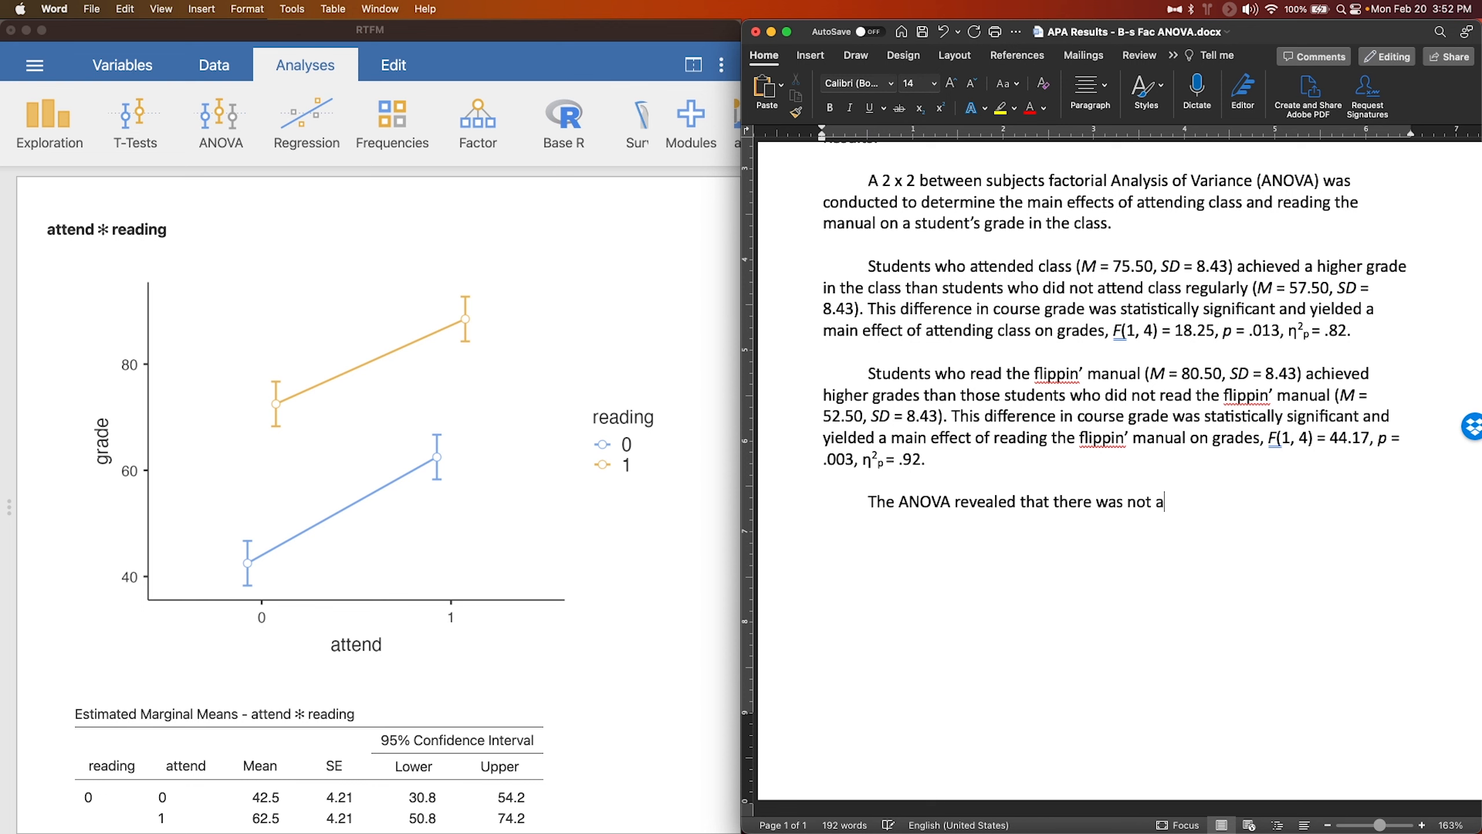
text( significant interaction of attending clas)
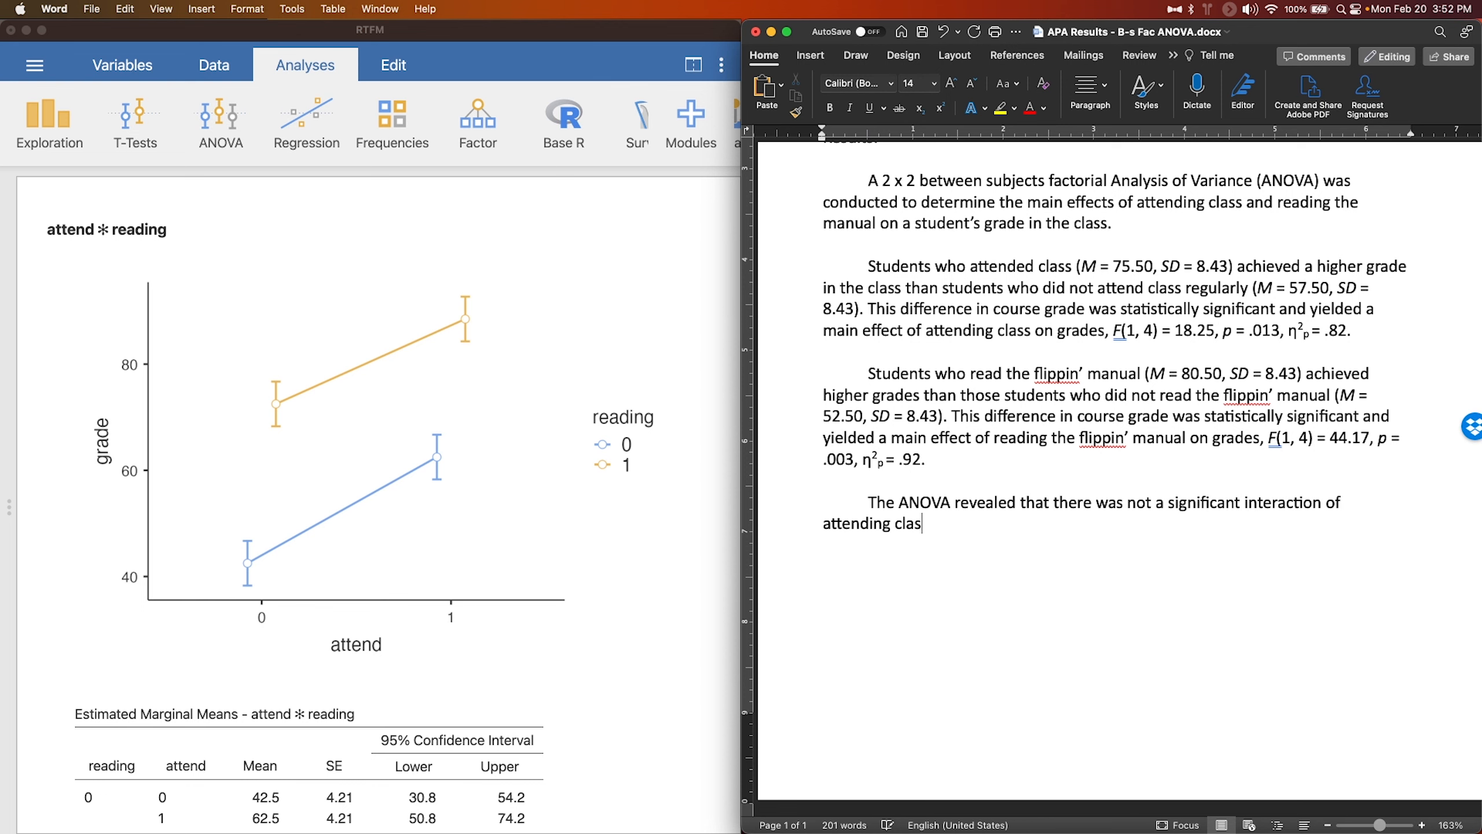
text(s and reading the manual)
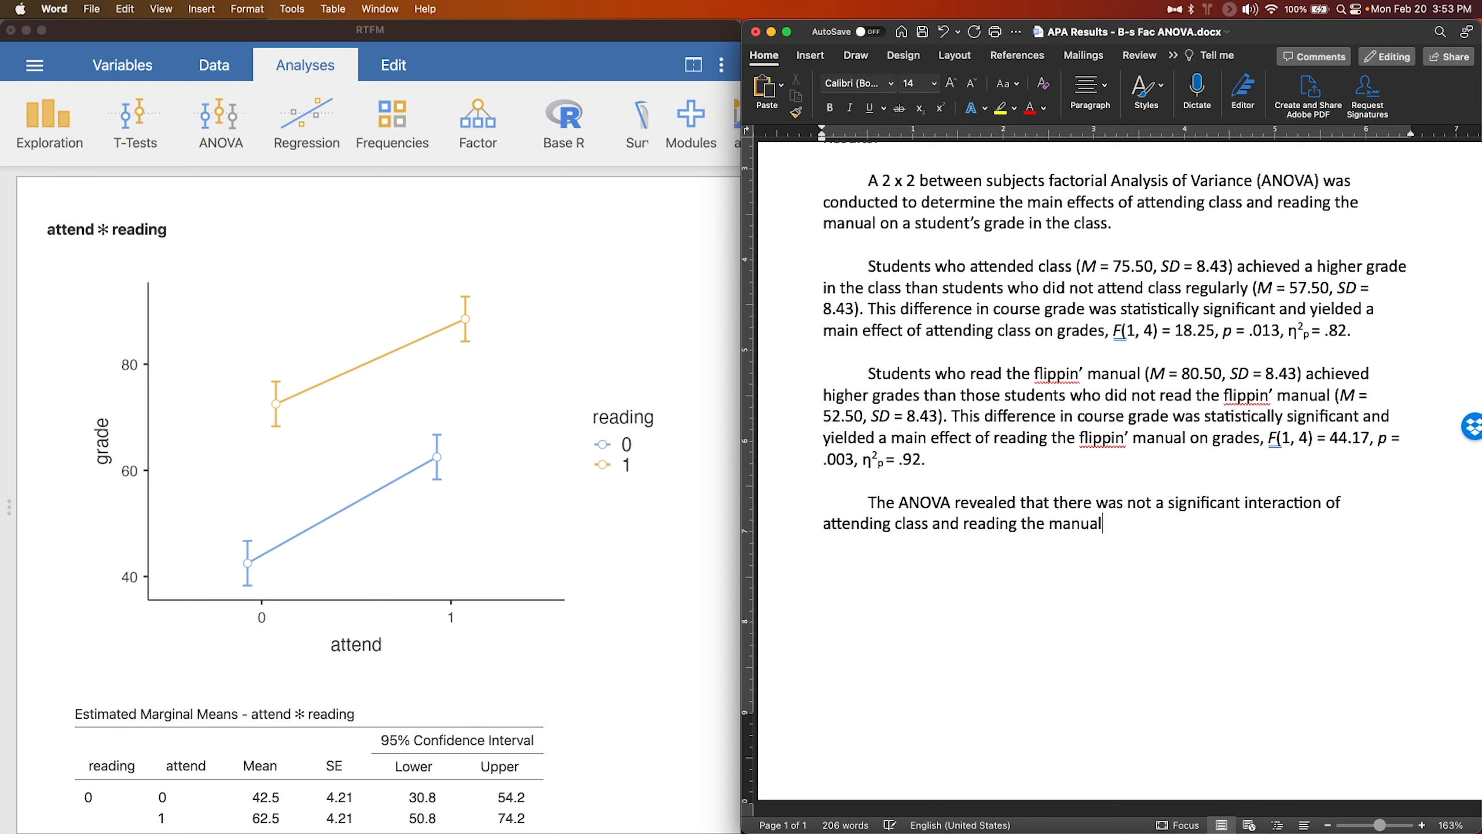
text( on course grades,)
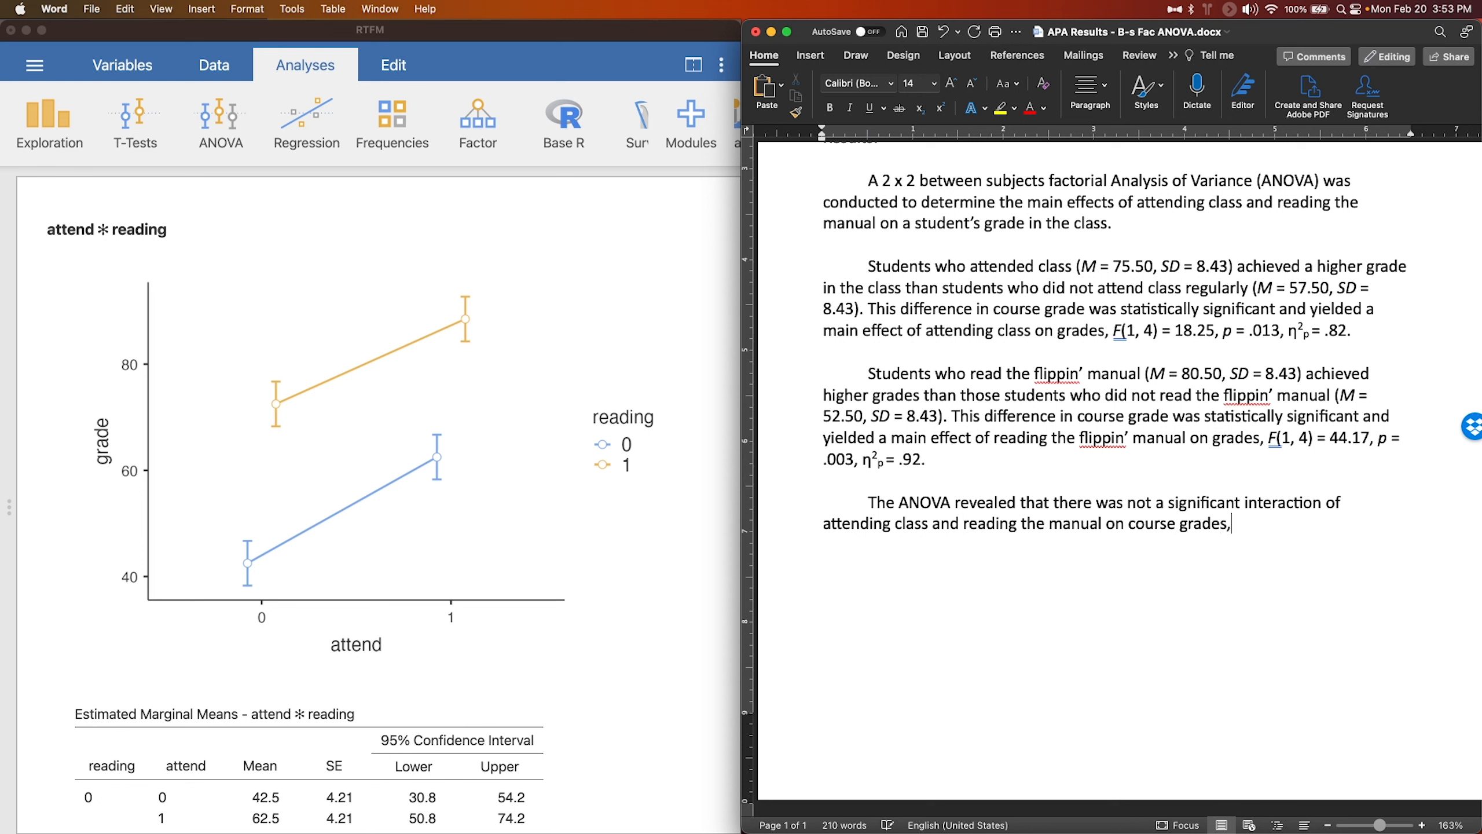
Copy the F, p and partial eta squared statistics from the reading main effect to the end of the interaction sentence
drag(1269, 438, 924, 459)
key(super+c)
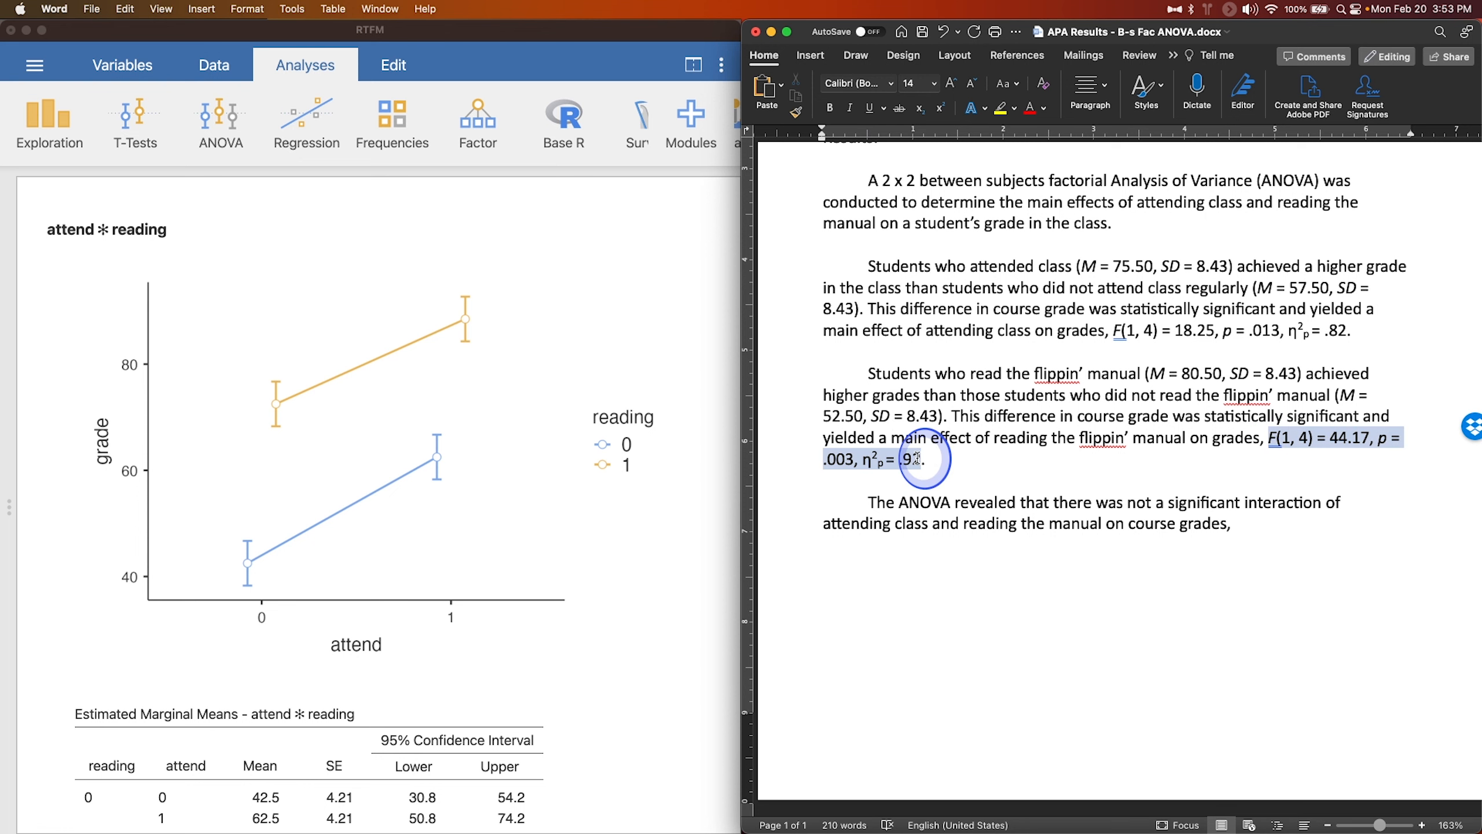
click(1272, 524)
key(super+v)
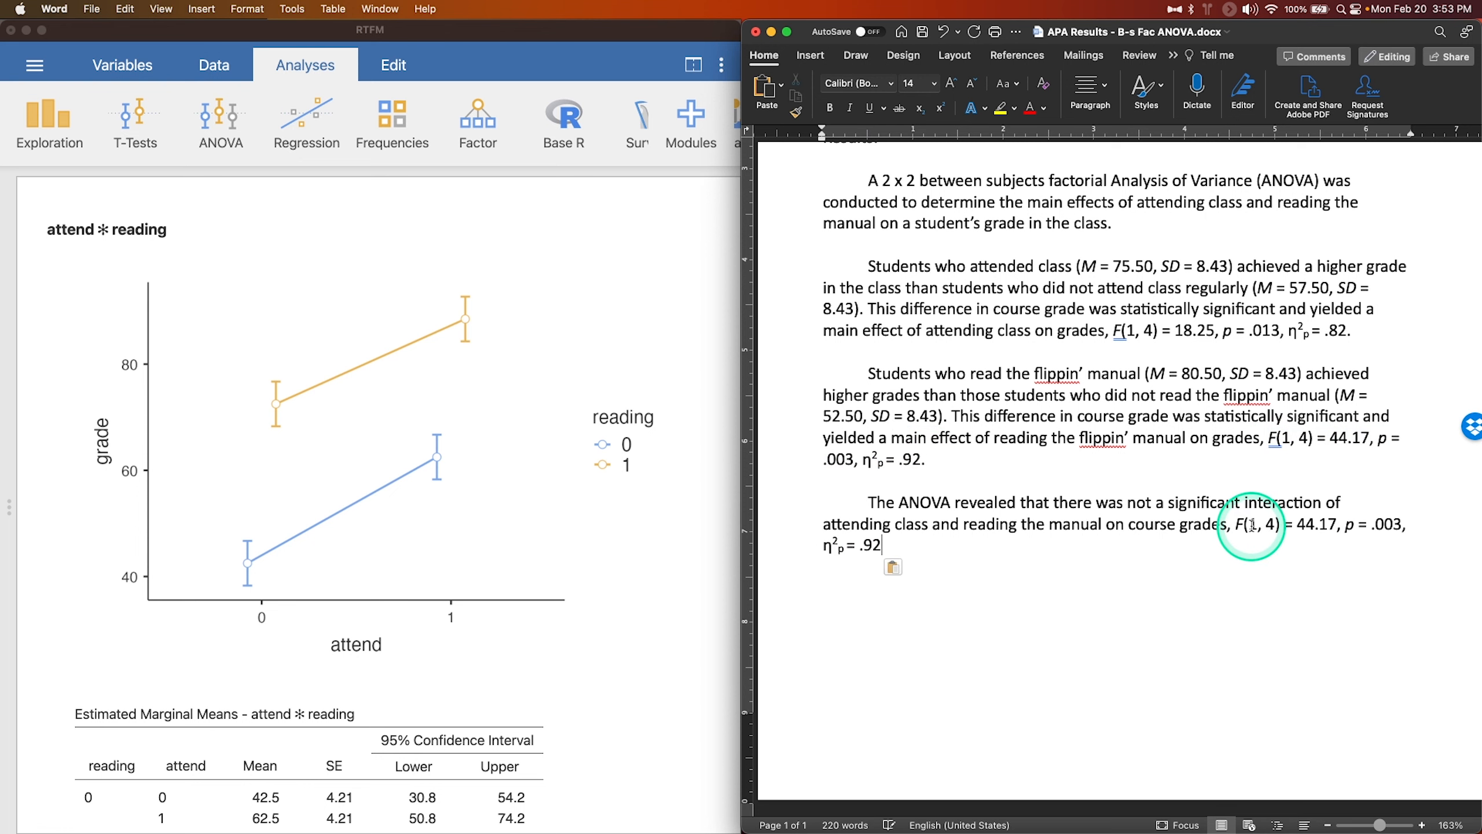
Set the interaction's F value to 0.23, using the attend by reading row of the ANOVA table
scroll(563, 487, up, 15)
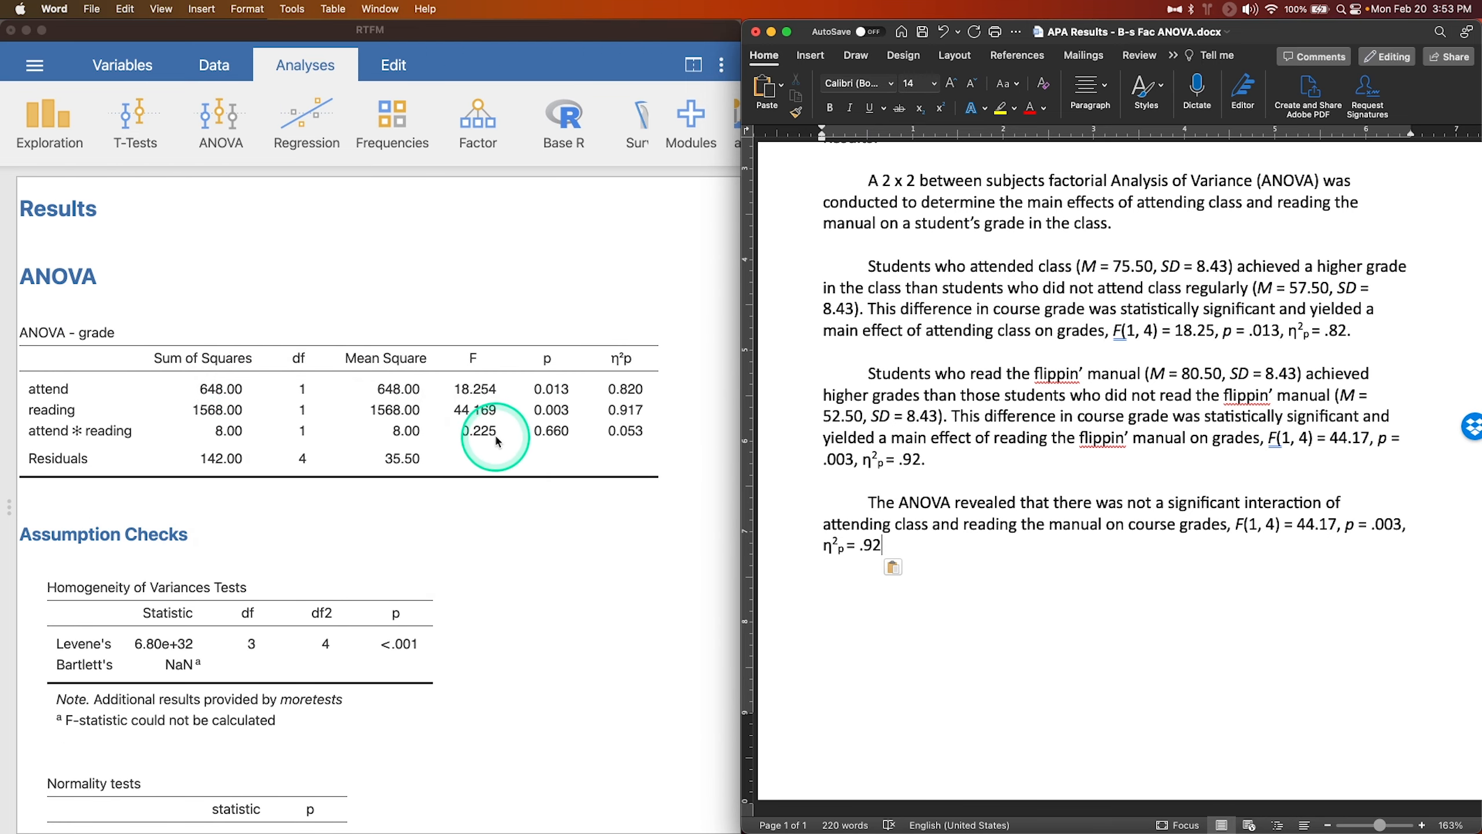
click(1334, 525)
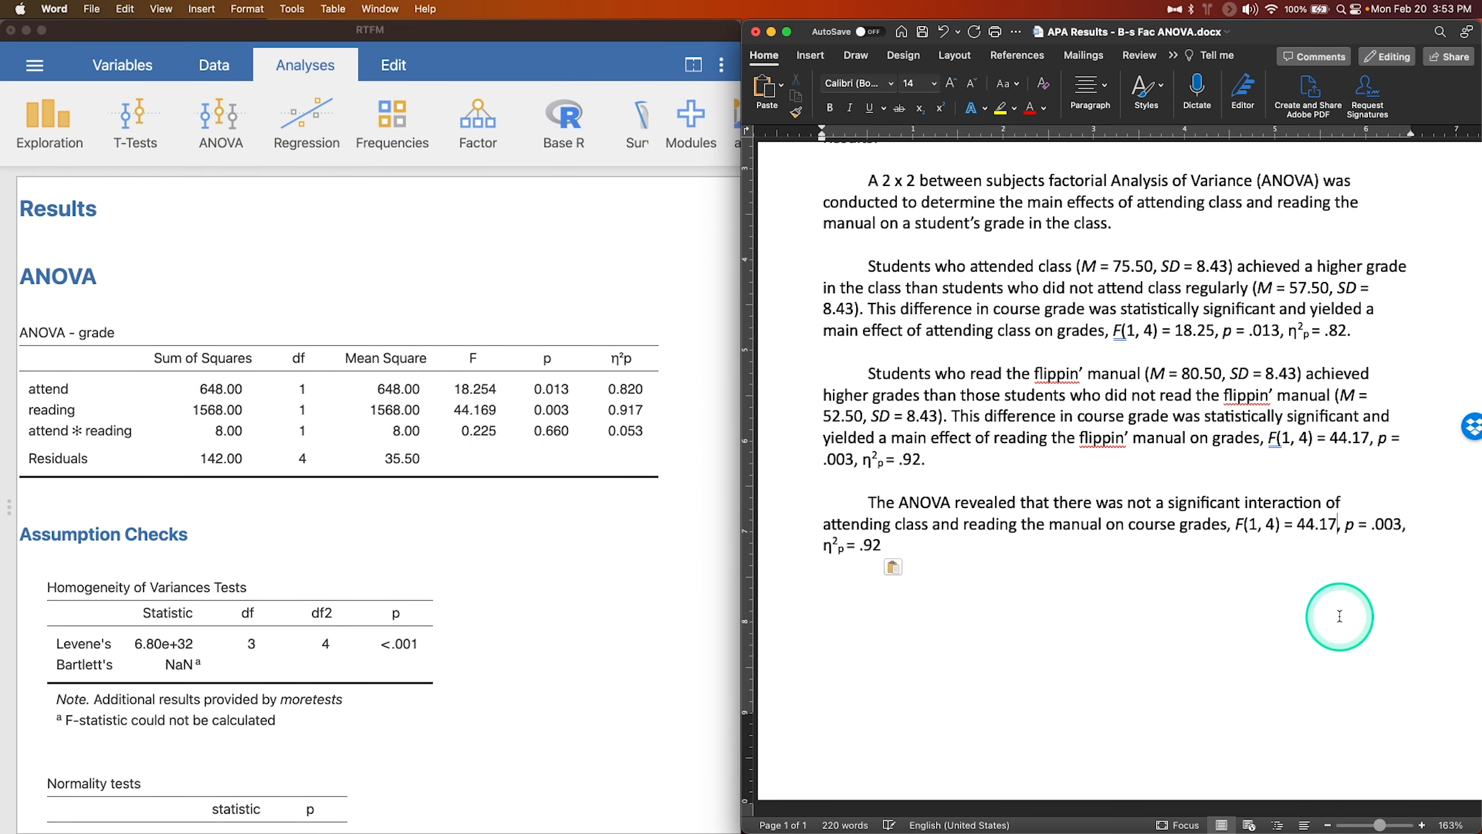
key(BackSpace)
key(BackSpace)
key(BackSpace)
key(BackSpace)
key(BackSpace)
text(0.2)
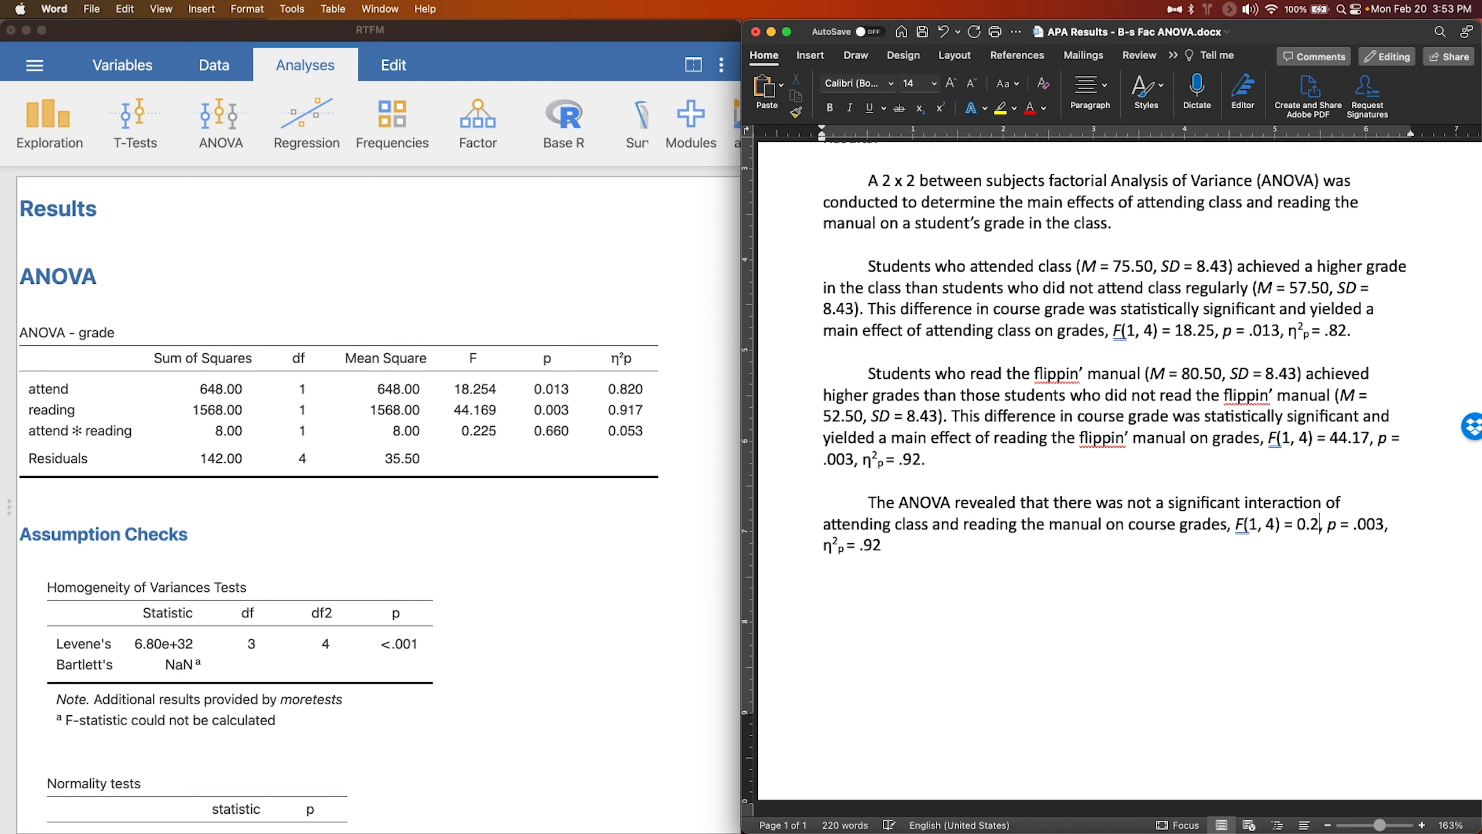
text(3)
Set the interaction's p value to .66
click(1391, 524)
key(BackSpace)
key(BackSpace)
key(BackSpace)
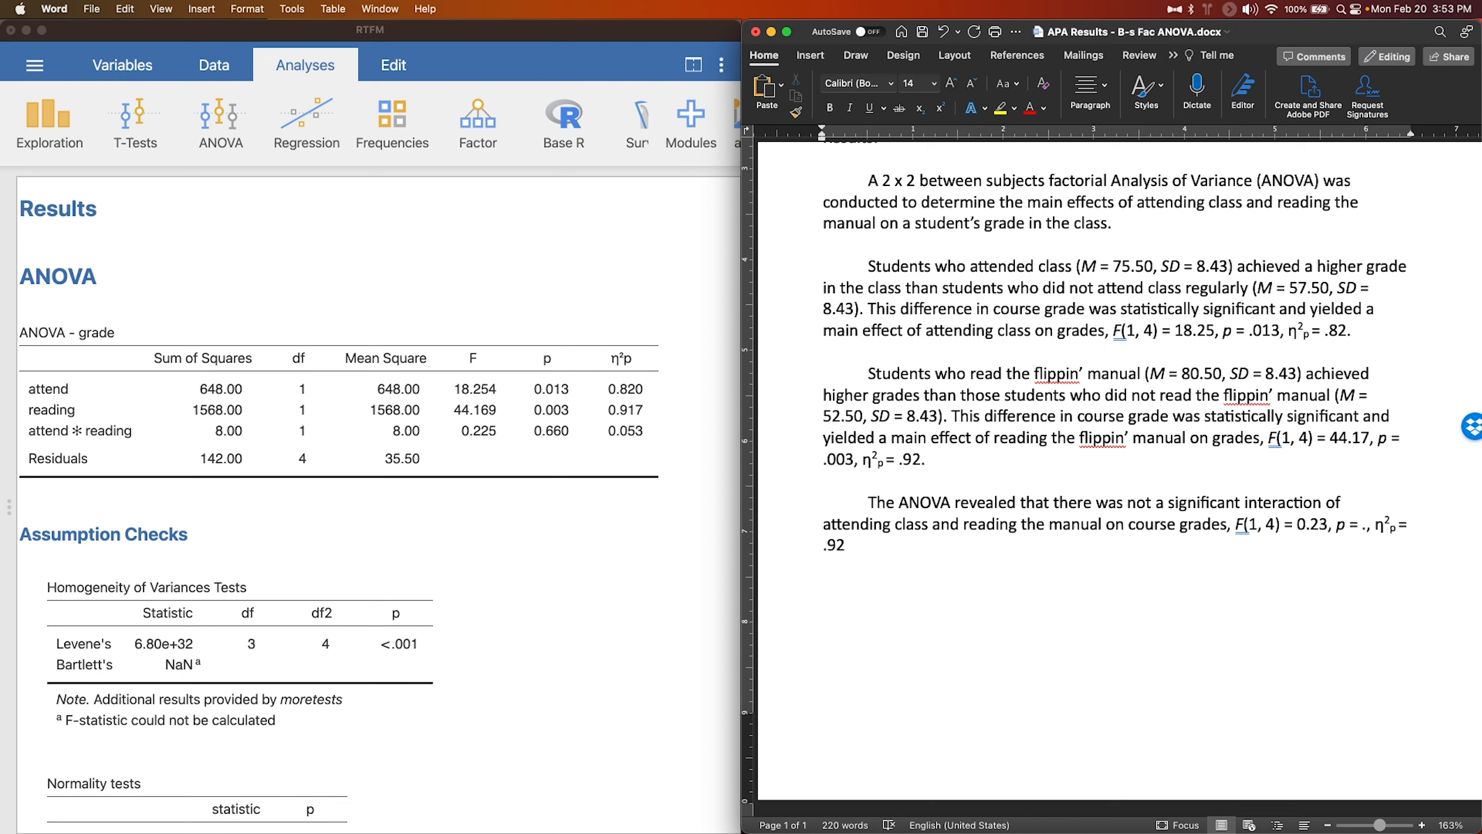
text(66)
Set the interaction's partial eta squared to .05
key(Right)
key(Right)
key(Right)
key(Right)
key(Right)
key(Right)
key(Right)
key(Right)
key(BackSpace)
key(BackSpace)
text(05)
After the interaction statistics, begin the explanation "This means that though not attending class and not reading yielded the lowest grades"
text(This means tha)
text(thou)
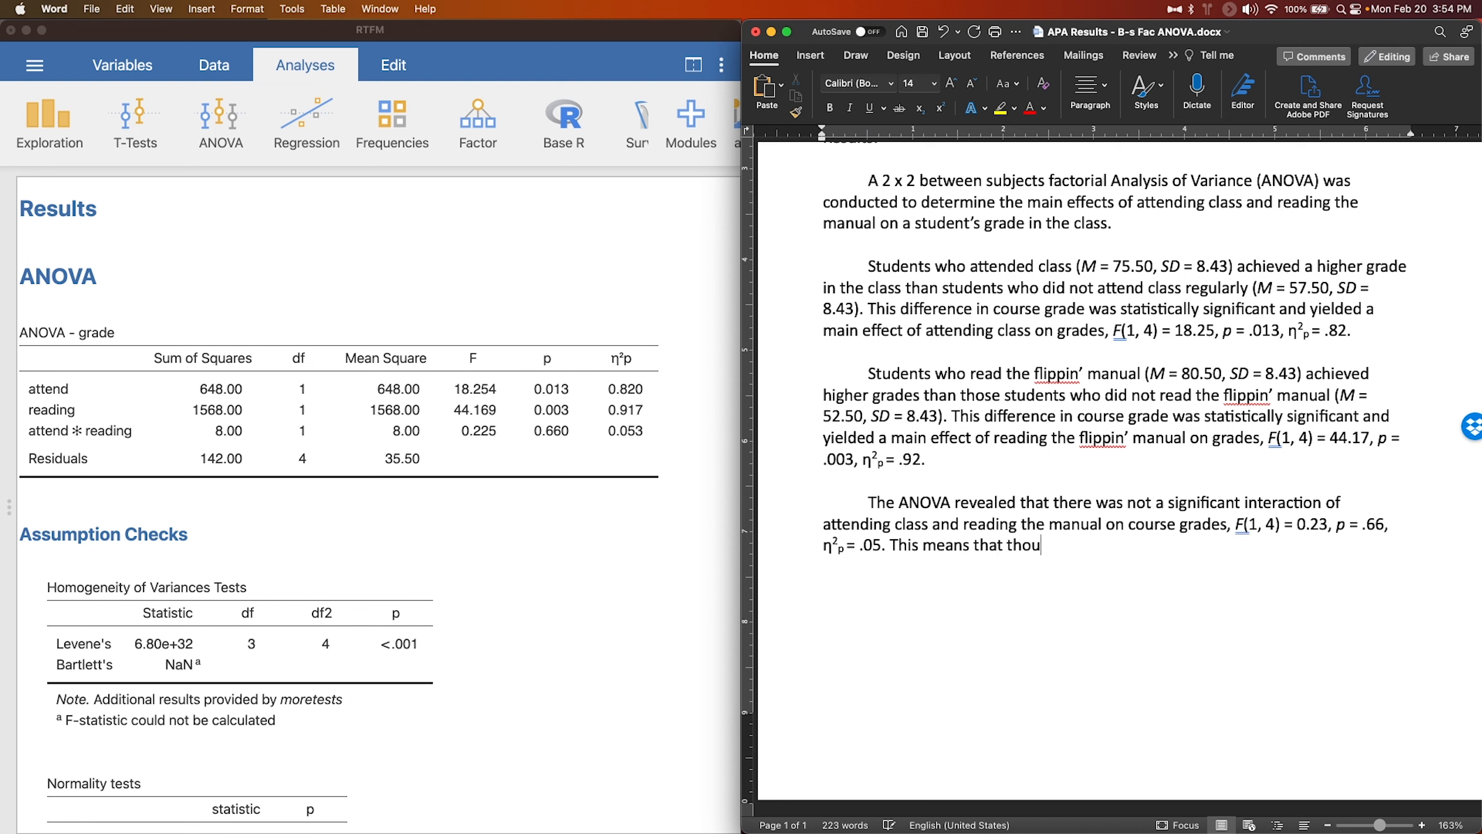
text(gh not reading and)
key(BackSpace)
key(BackSpace)
key(BackSpace)
key(BackSpace)
key(BackSpace)
key(BackSpace)
key(BackSpace)
key(BackSpace)
key(BackSpace)
text(attending cla)
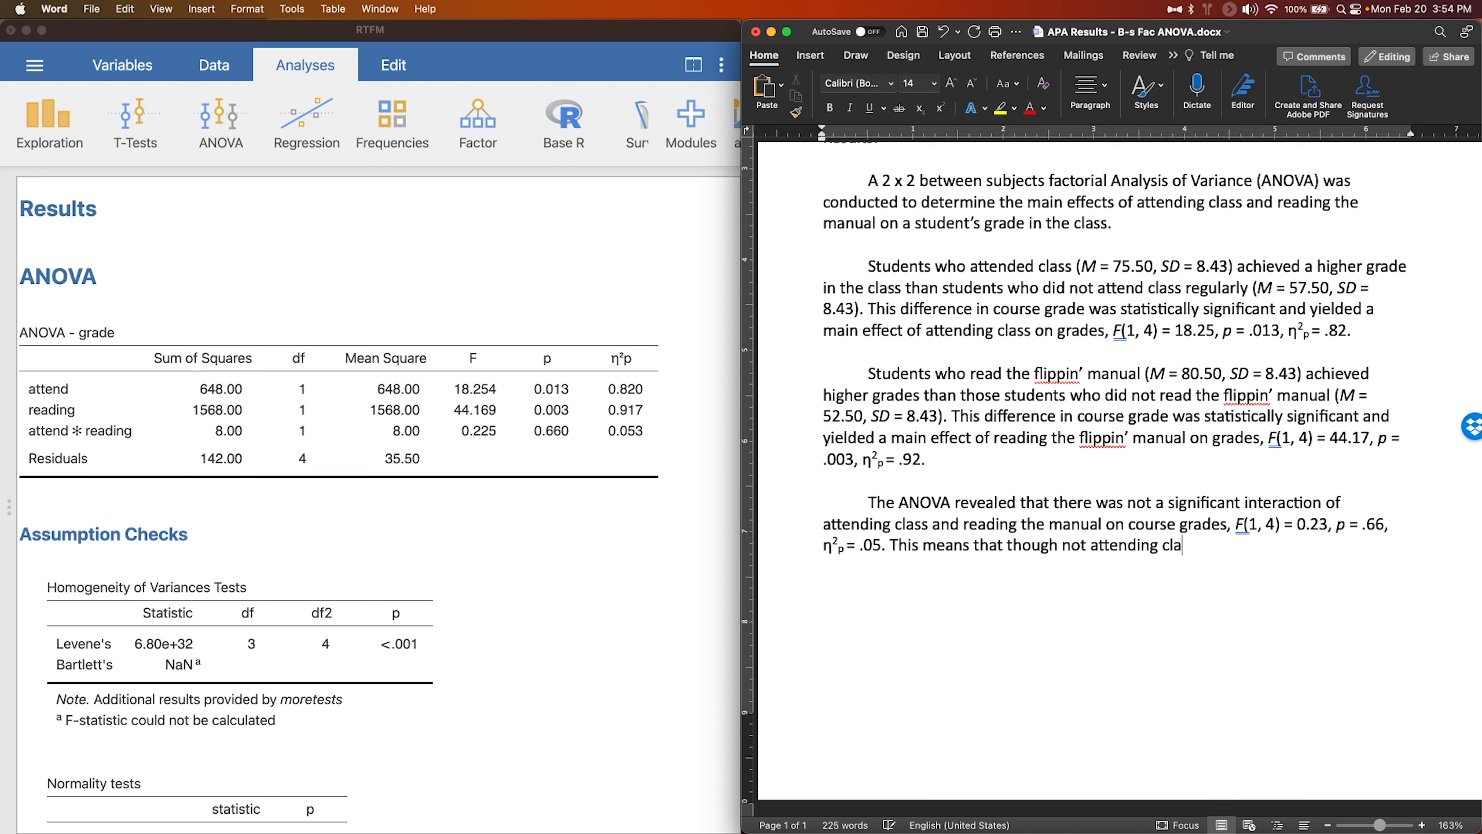
text(ss and not reading yielded the lowest gra)
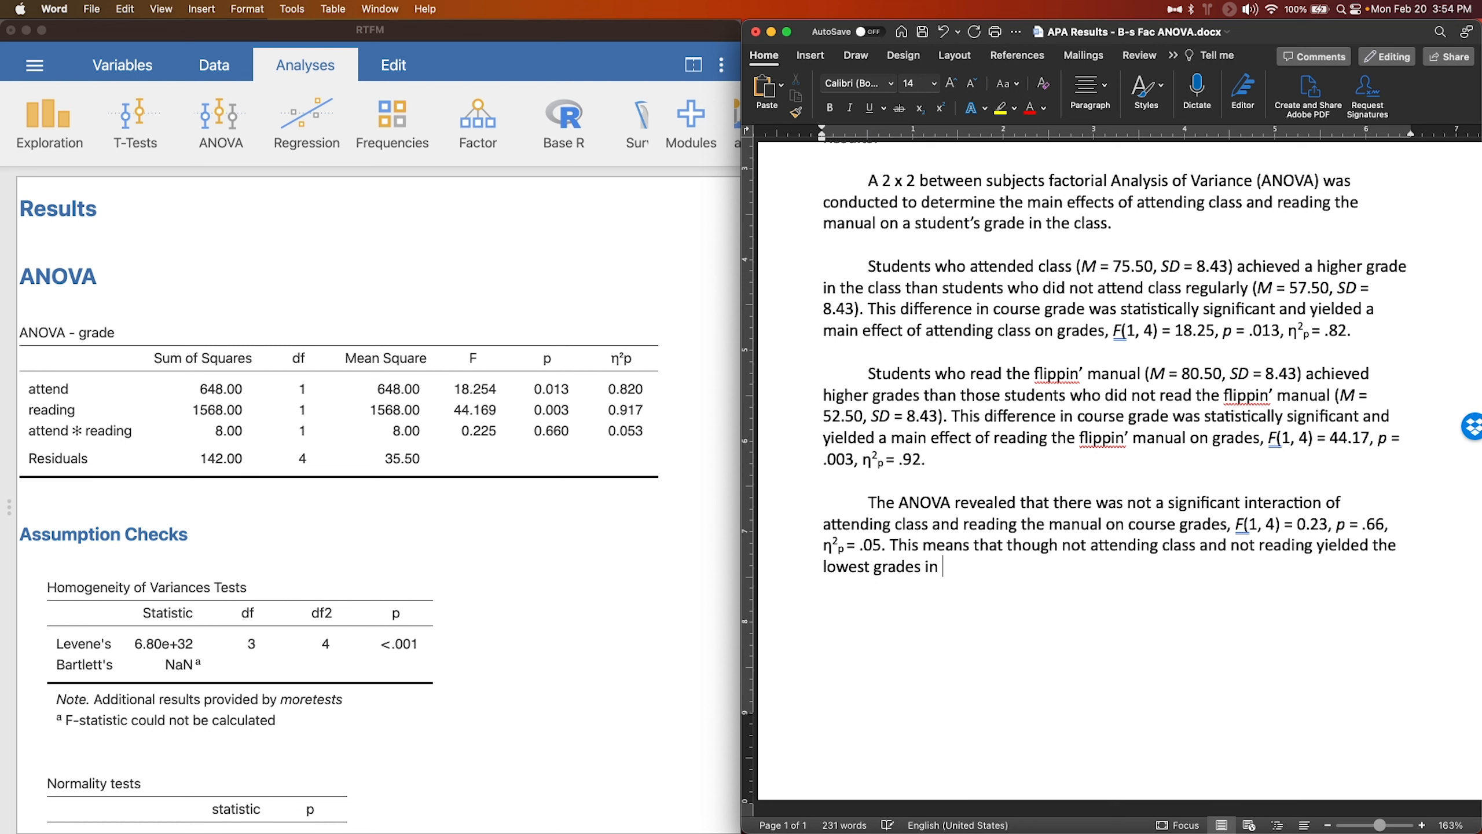
Finish the explanation with "in class, attending and reading did not give a stronger advantage to students in the class."
text(des in class, reading and at)
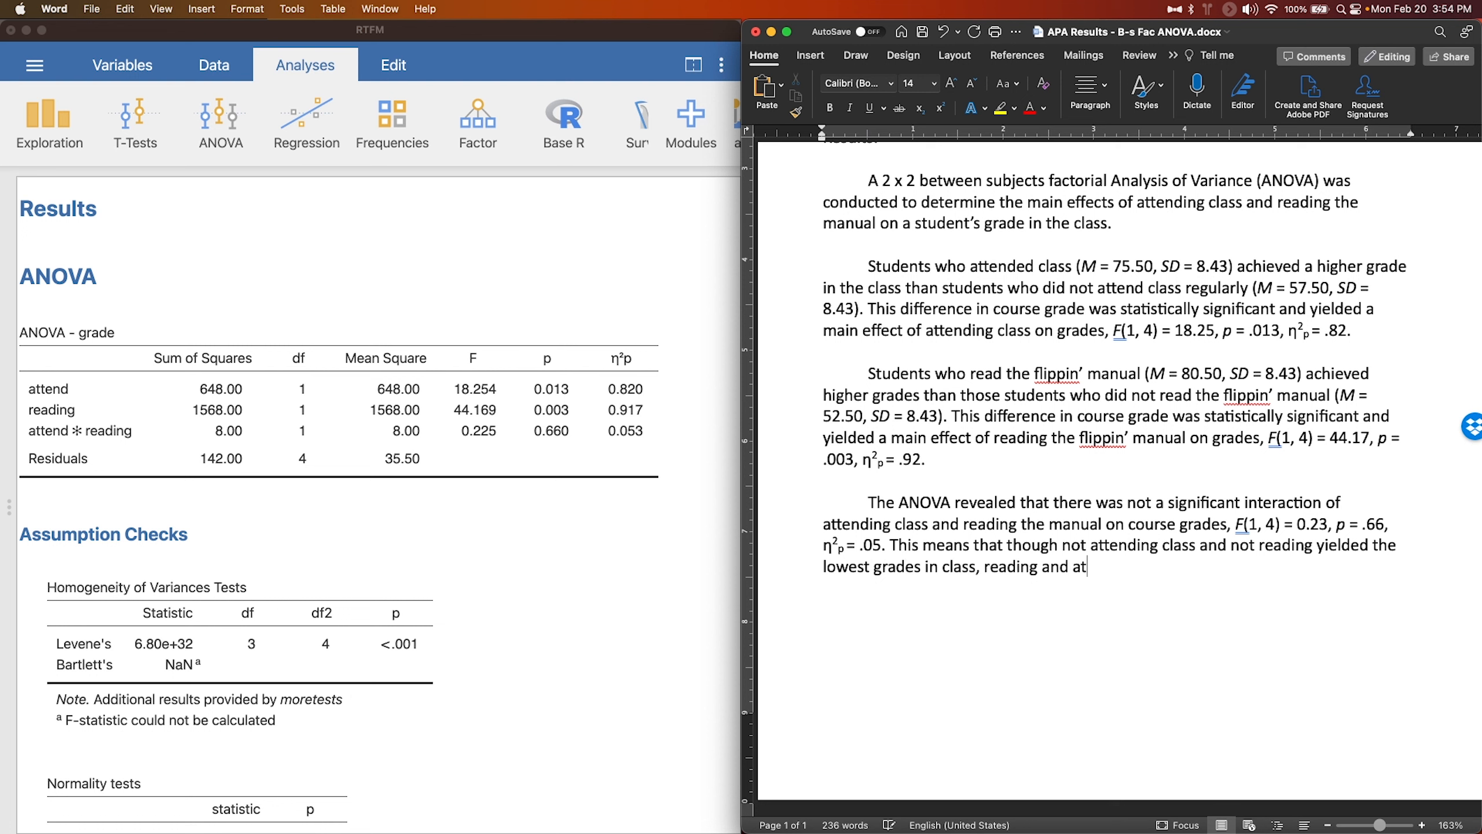
text(d)
key(BackSpace)
key(BackSpace)
key(BackSpace)
key(BackSpace)
key(BackSpace)
key(BackSpace)
key(BackSpace)
key(BackSpace)
key(BackSpace)
key(BackSpace)
key(BackSpace)
key(BackSpace)
text(attending and reading did not)
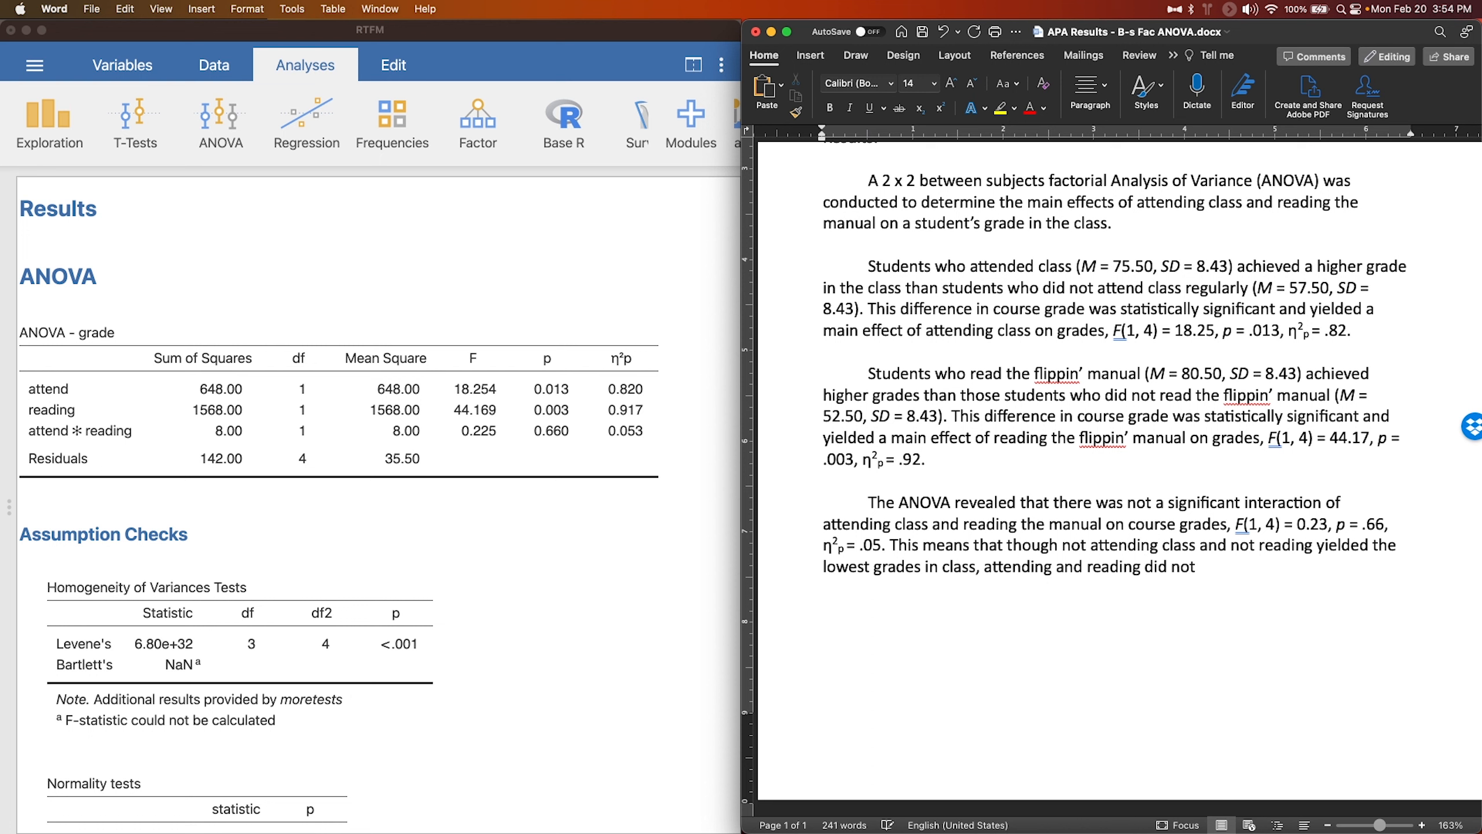
text( give)
key(BackSpace)
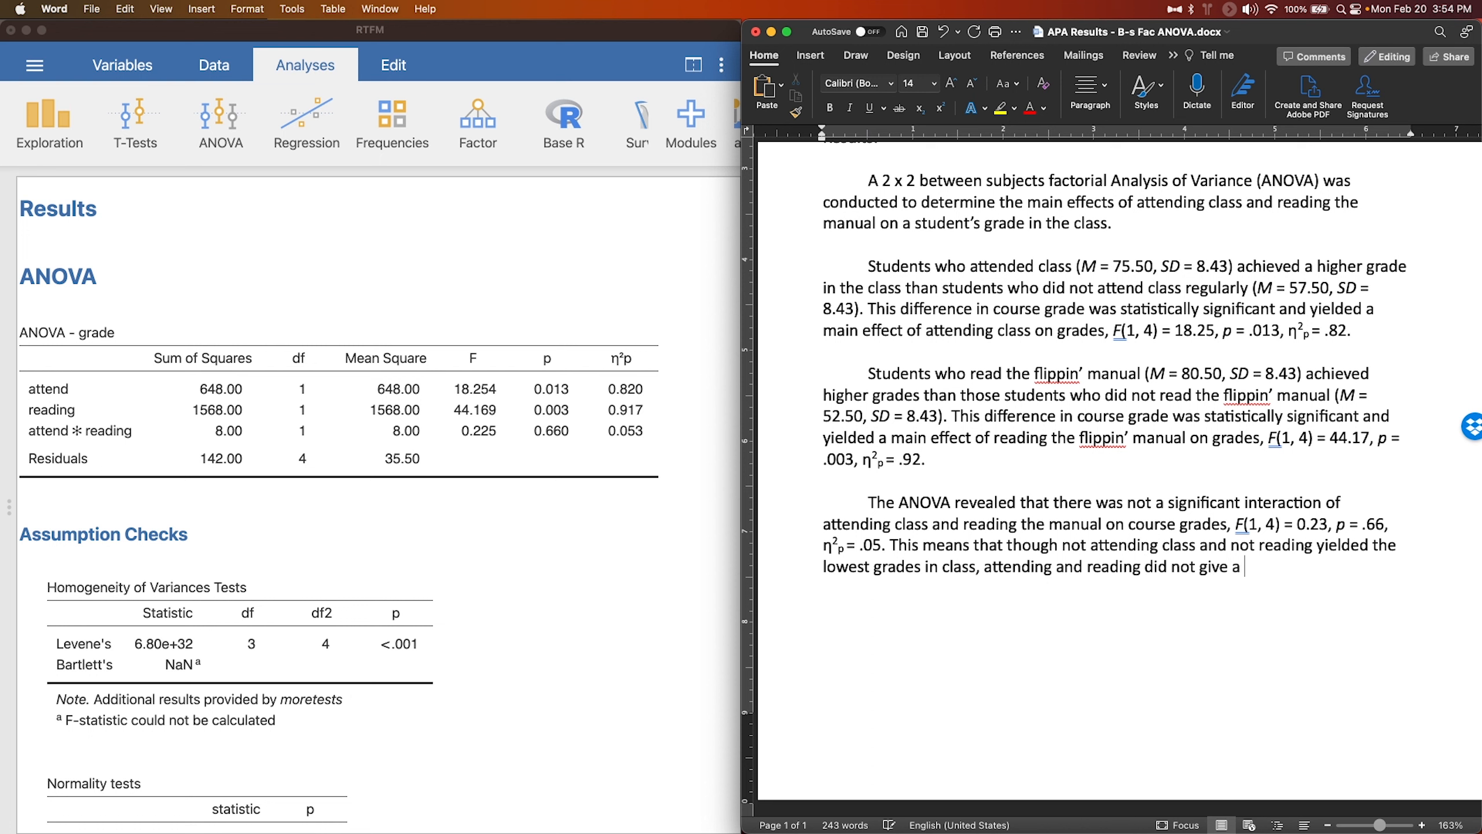
text(a stronger adv)
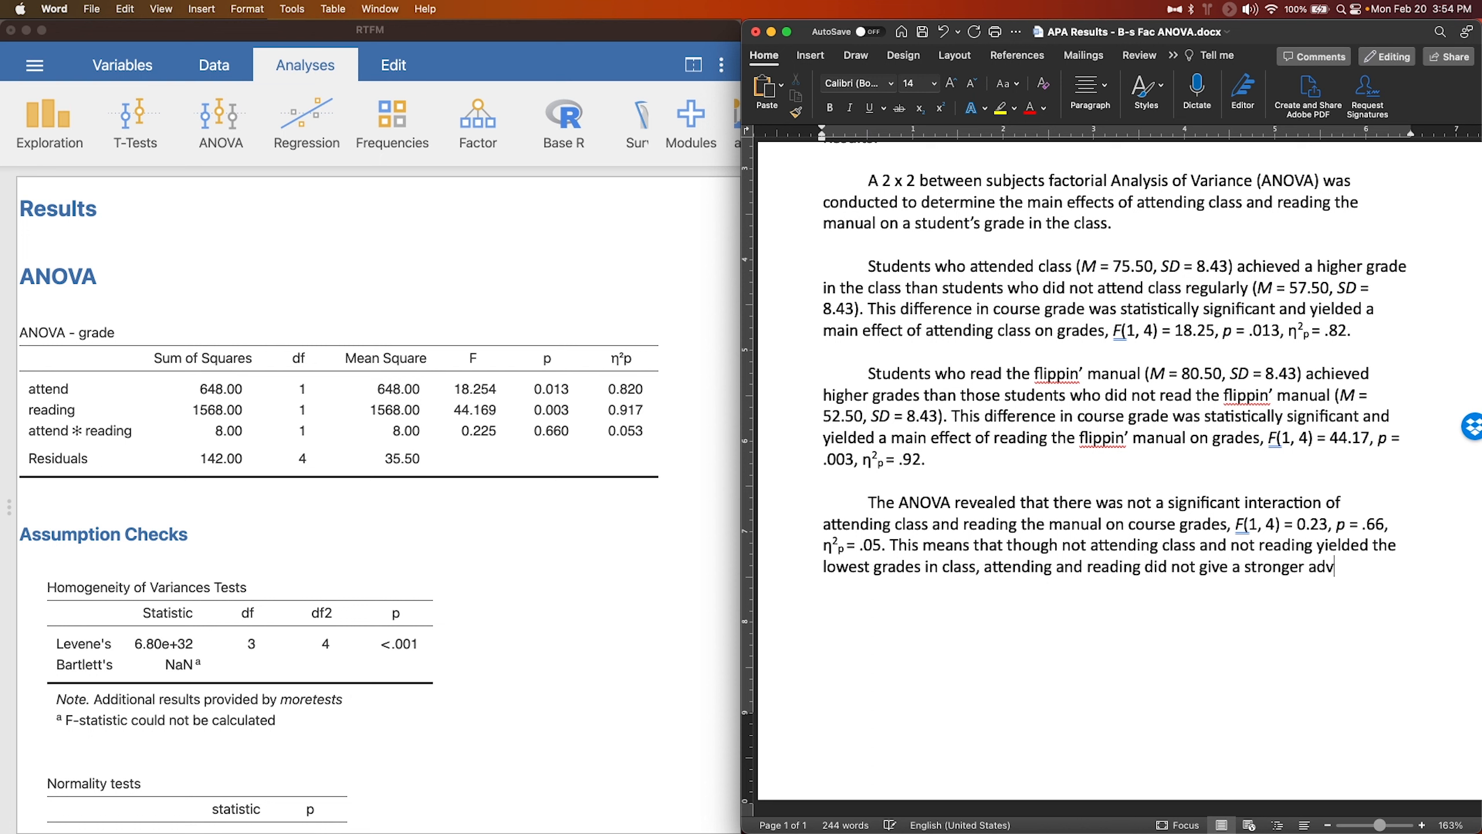
text(antage to students in the clas)
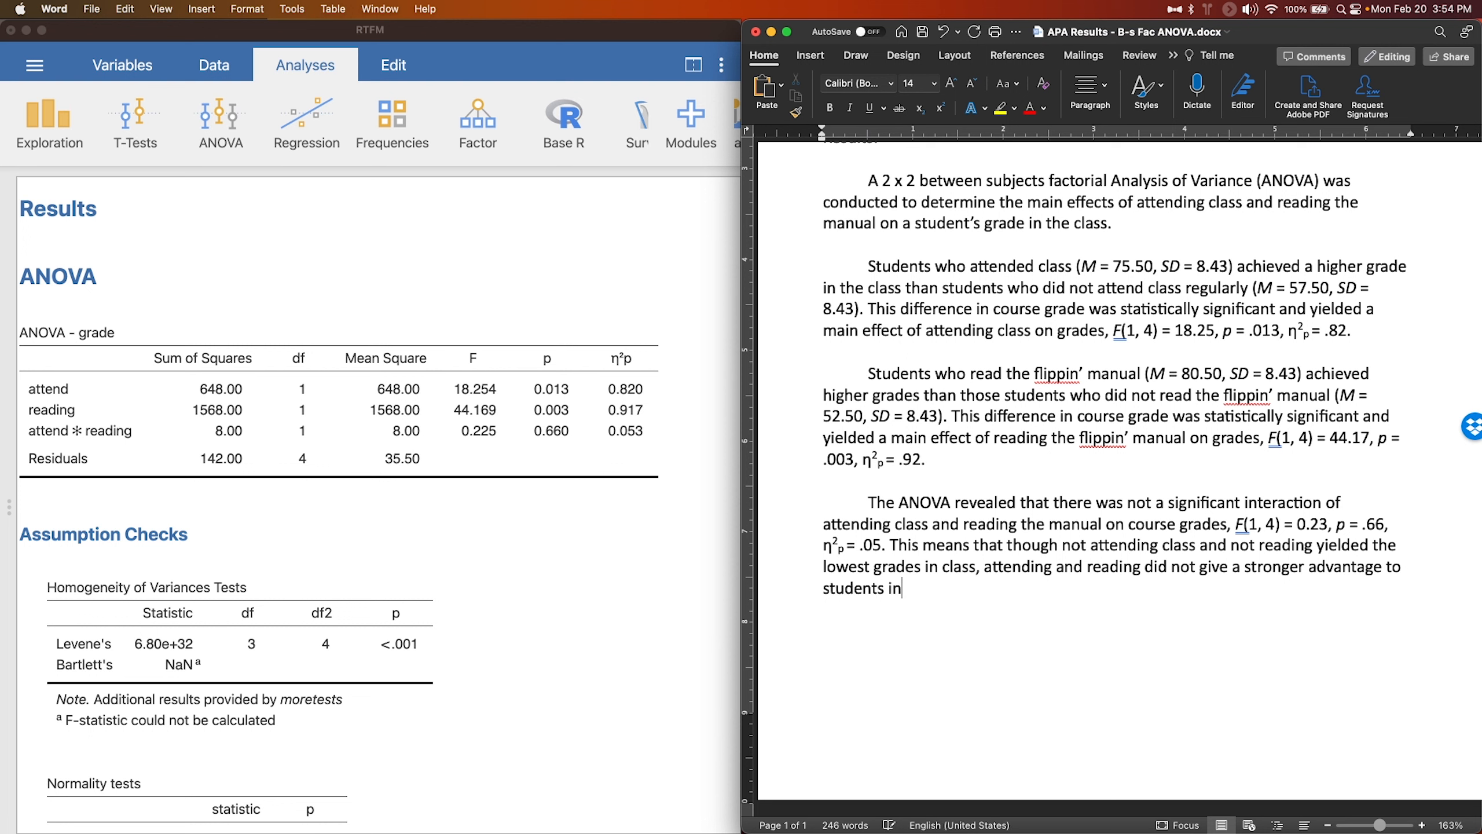
Add "In other words, students who attended class did better than those who didn't attend class and those who read did better than those who didn't read, but"
text(s. In other)
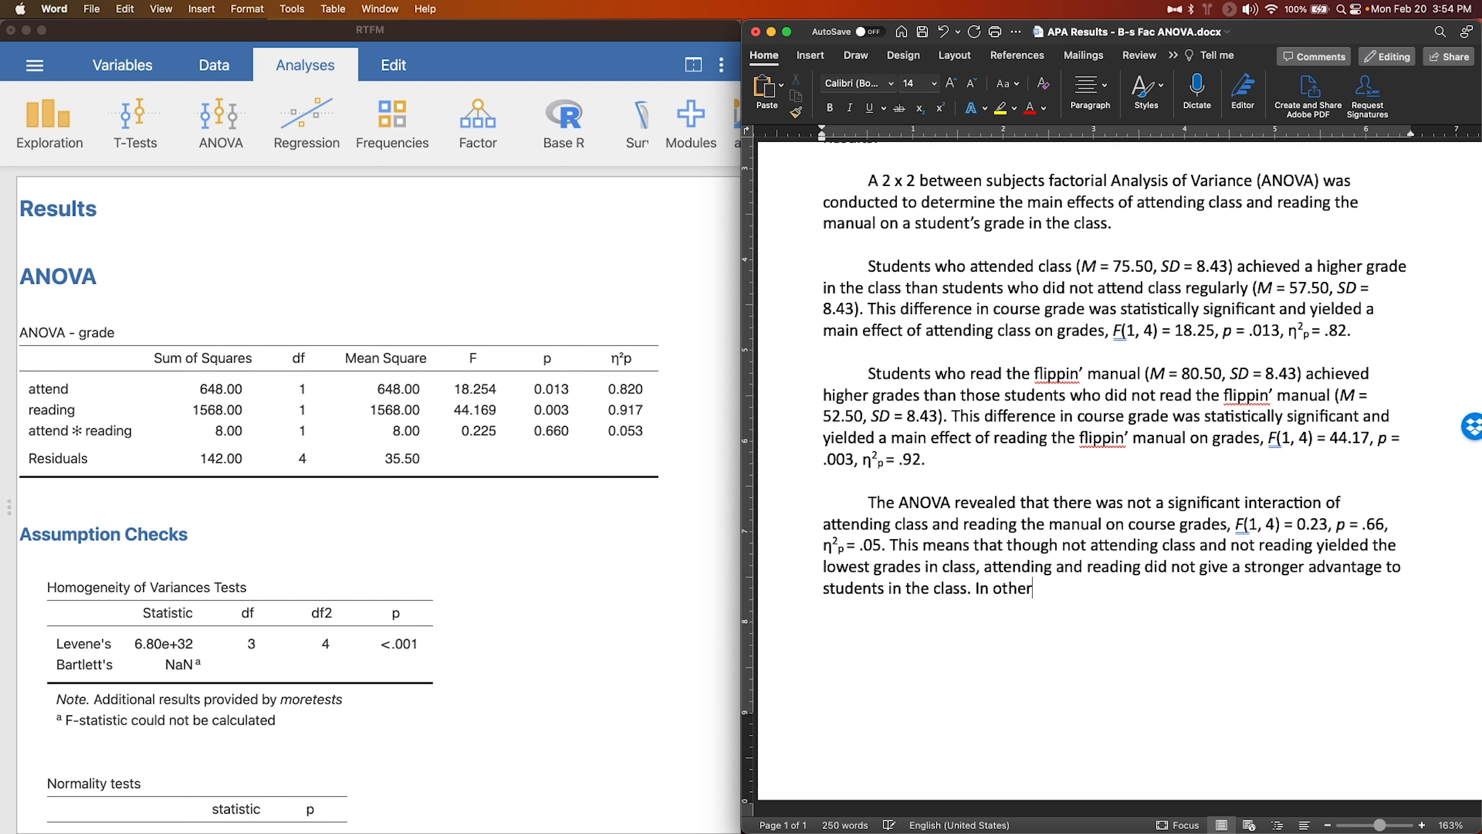
text( words, students att)
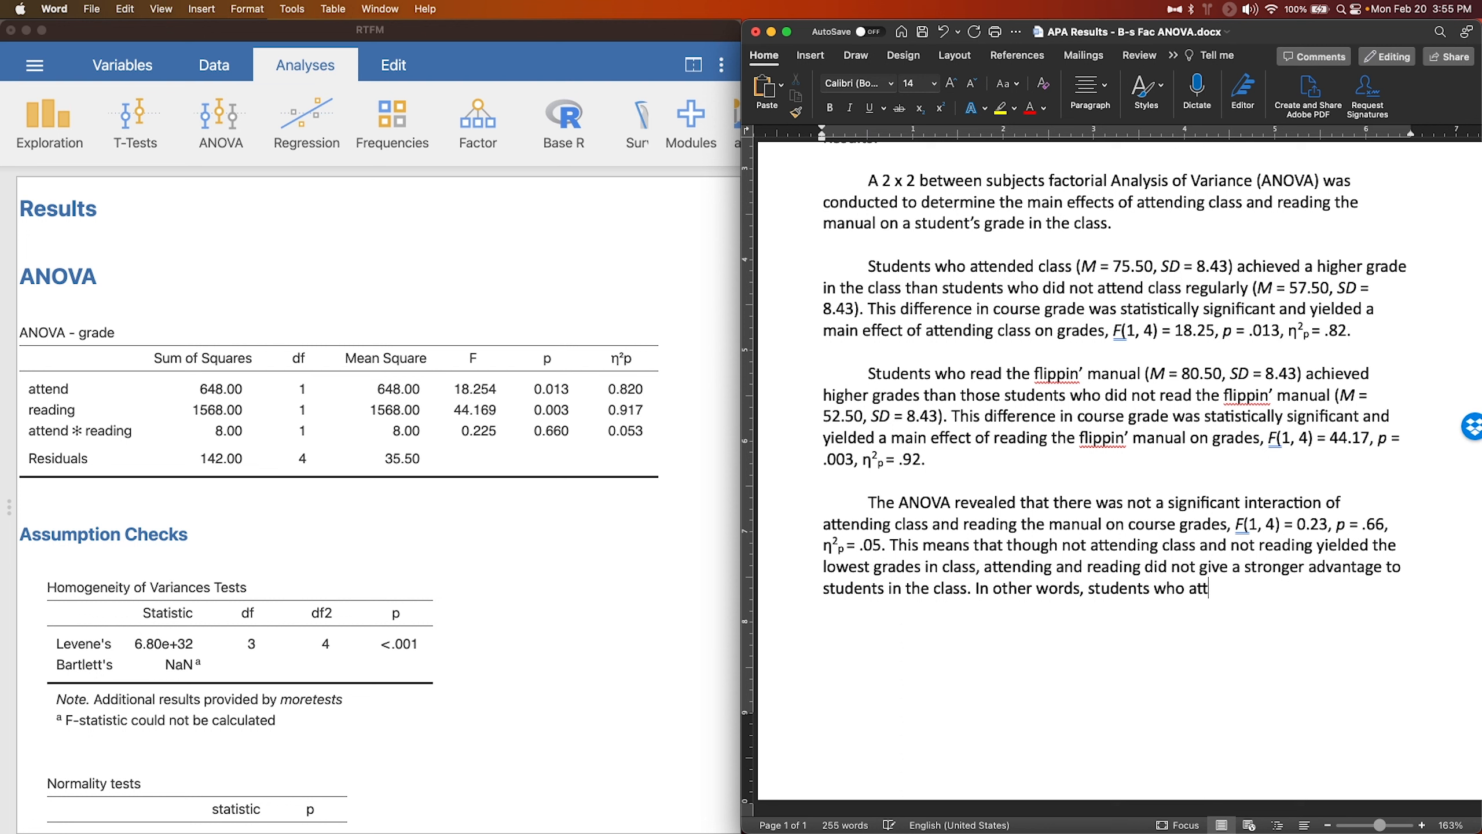
text(ended class did better than those who didn)
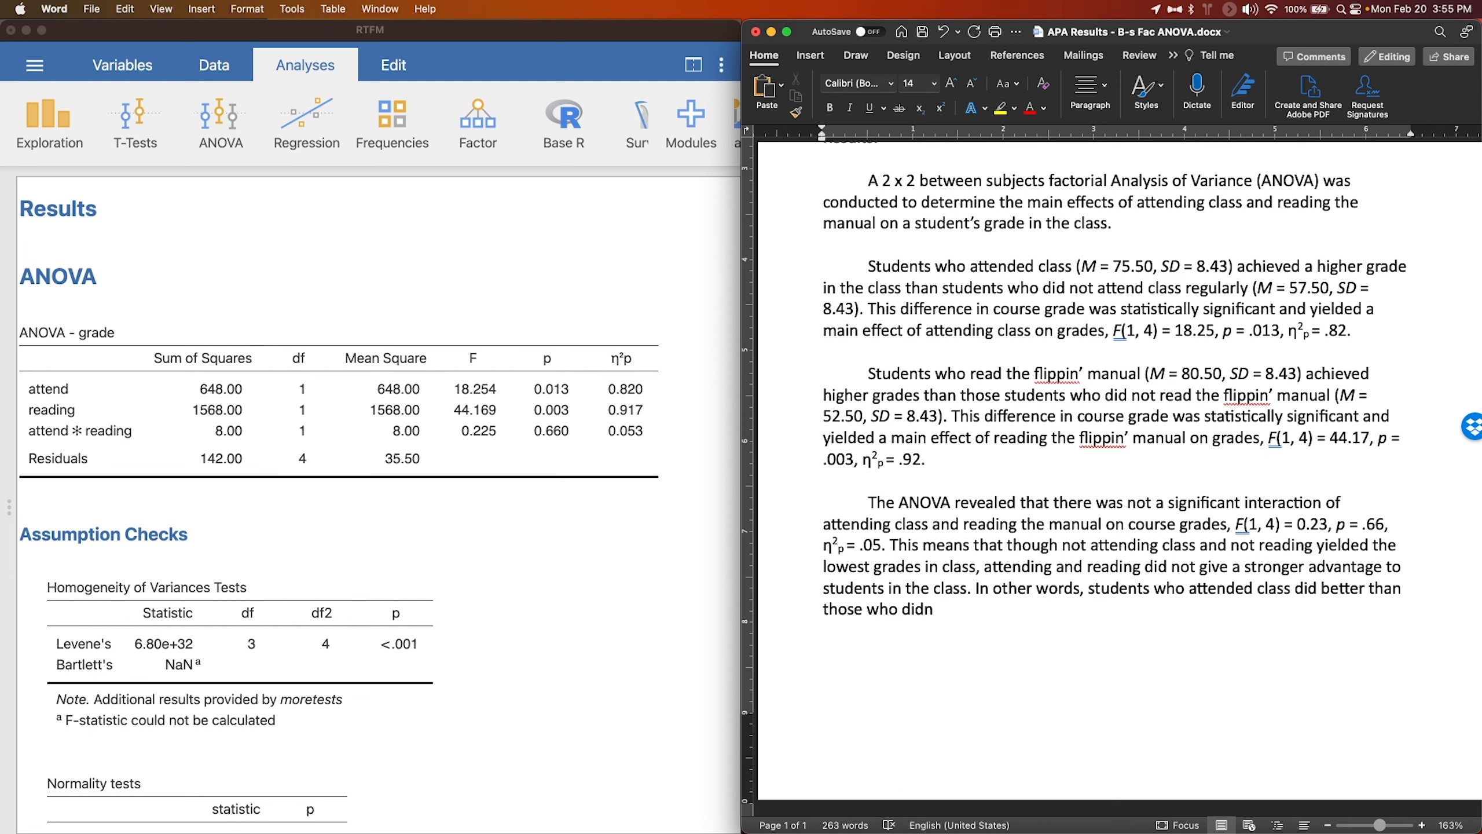
text('t attend class and those who read)
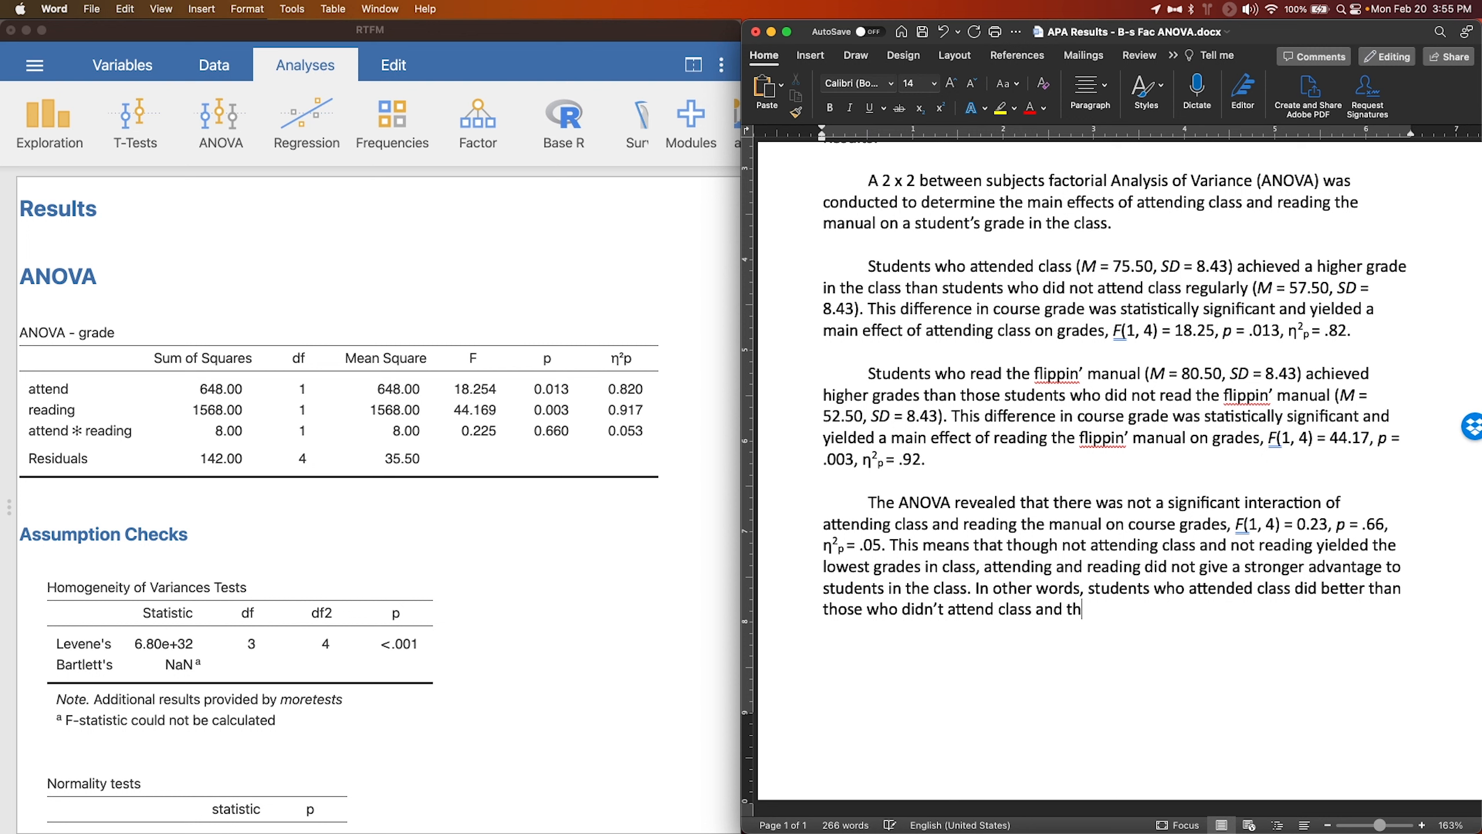
text( did better)
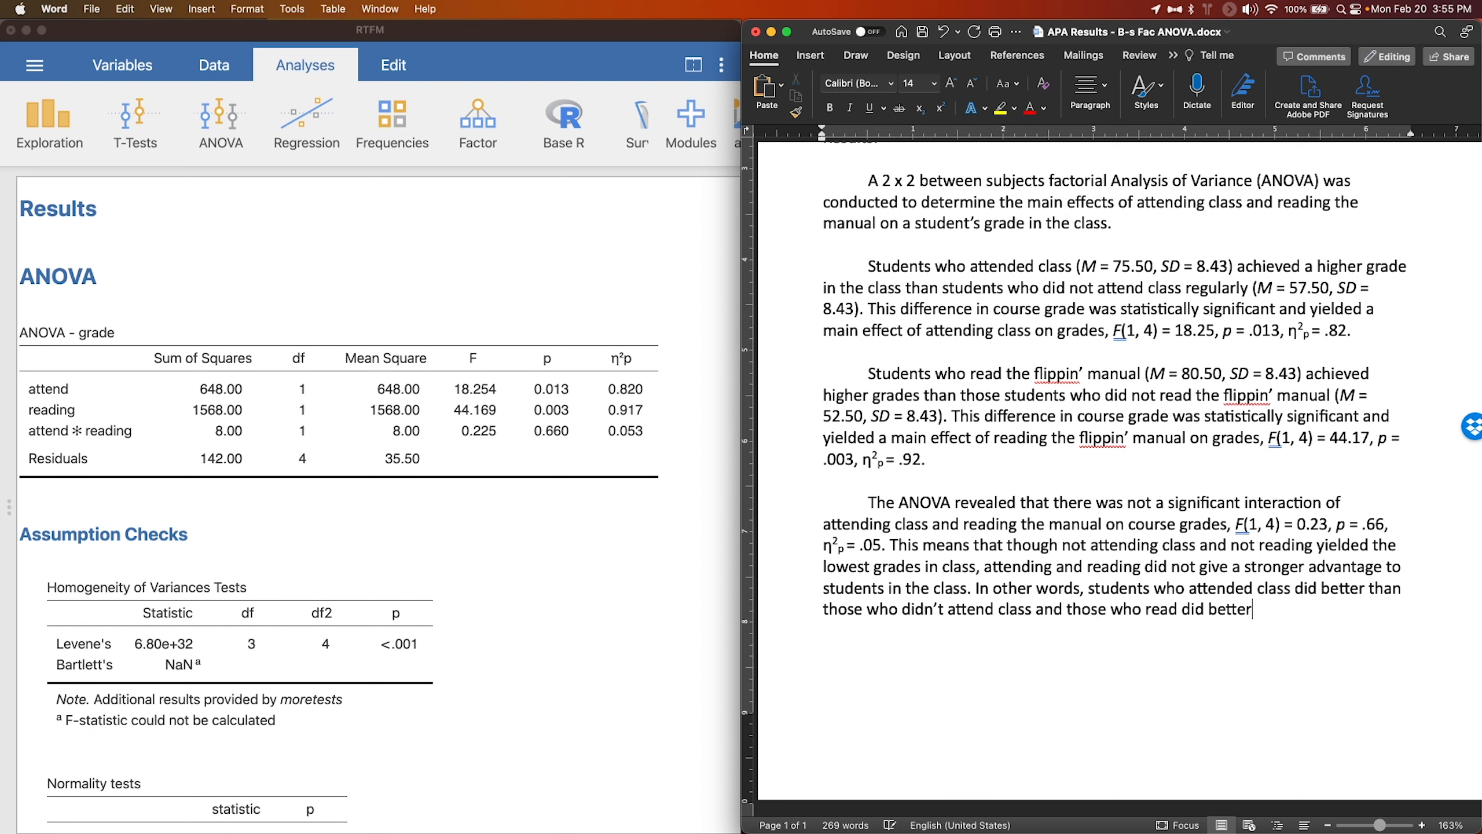
text( than those who didn't read, but)
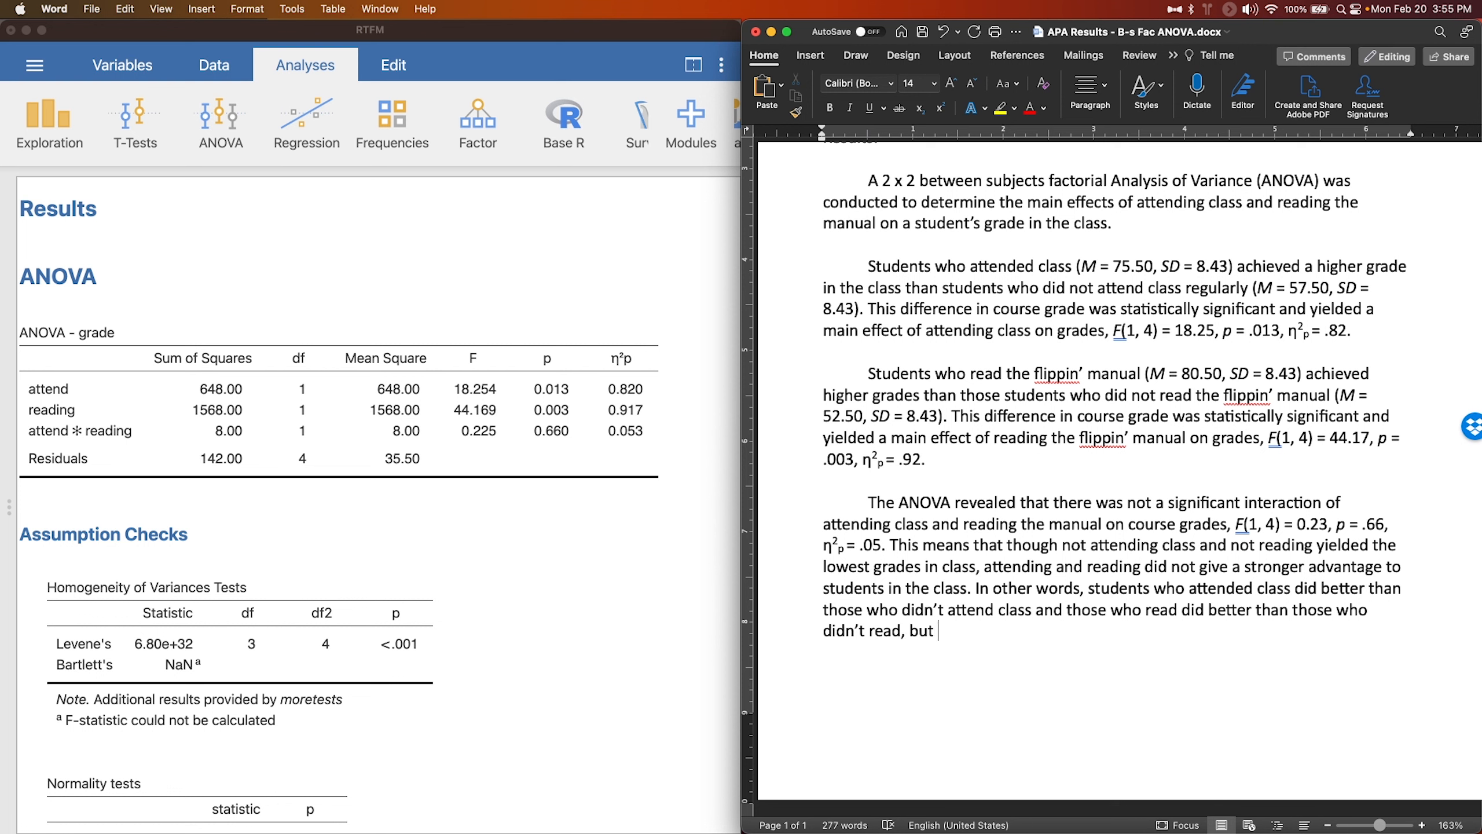
Continue the unfinished interaction sentence with "attending and reading weren't significantly different"
text( reading and a)
key(BackSpace)
key(BackSpace)
key(BackSpace)
key(BackSpace)
key(BackSpace)
key(BackSpace)
text(attending and reading weren)
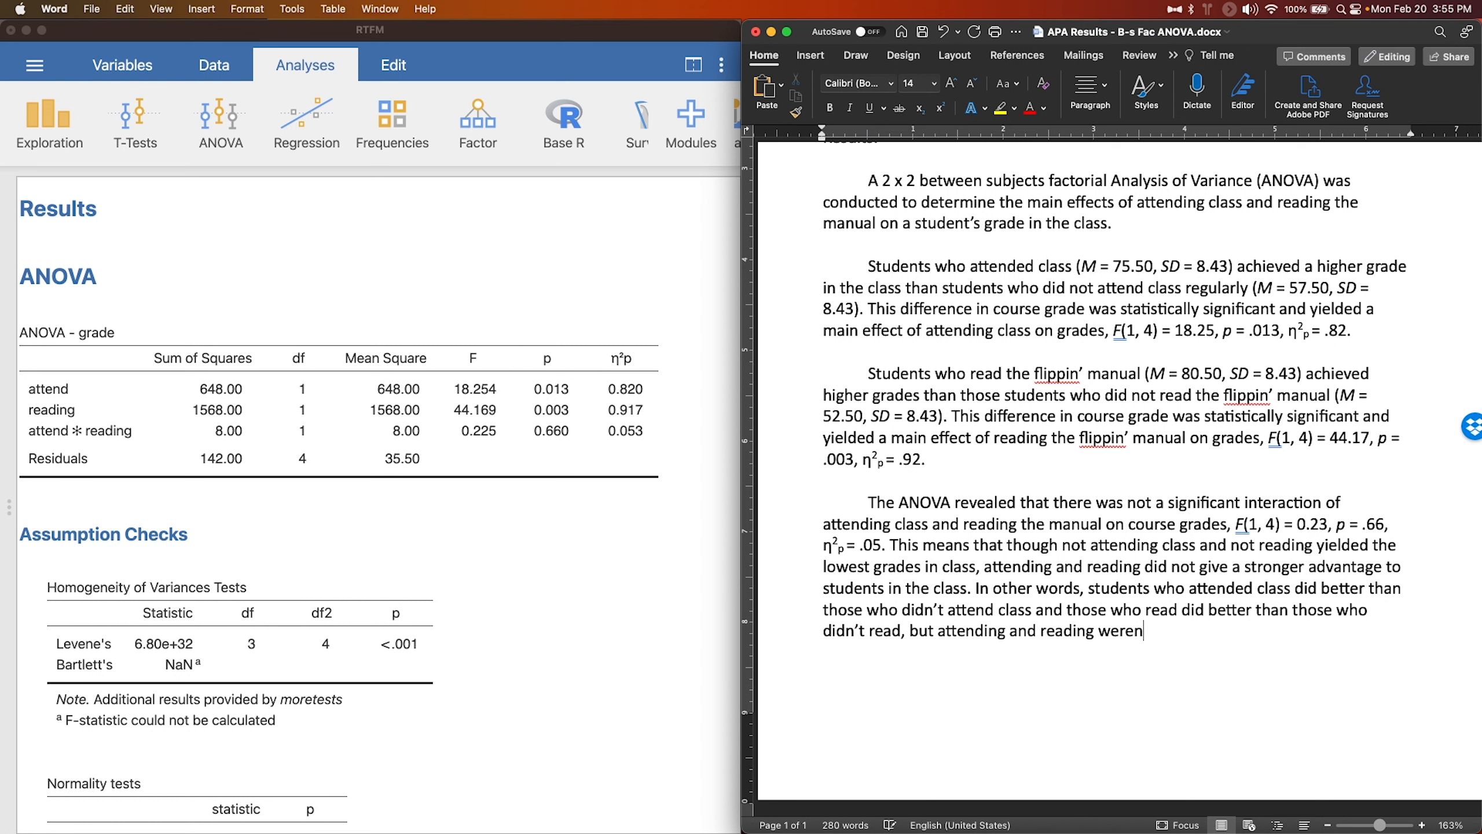
text('t significantly different )
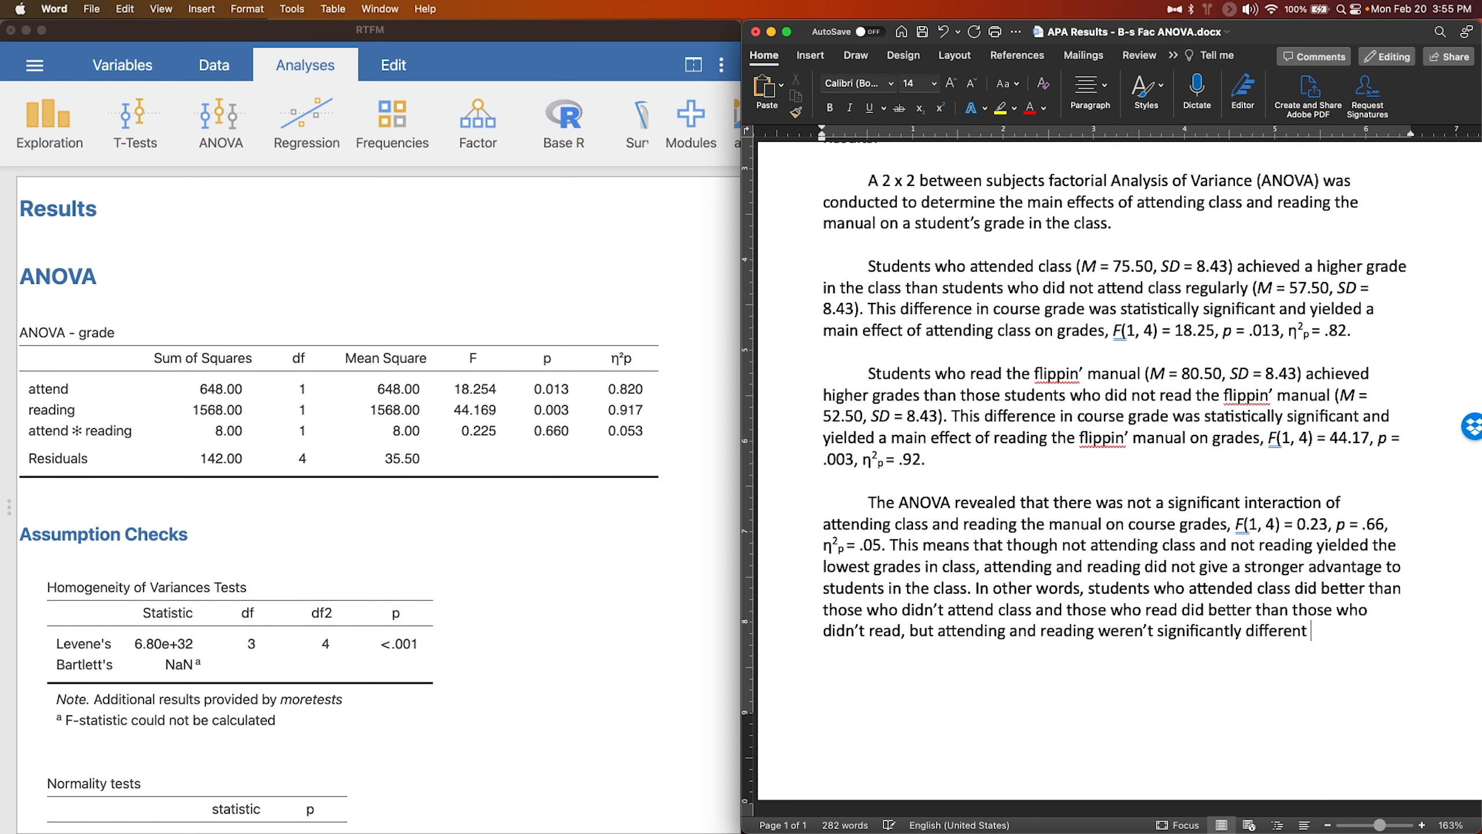
Finish the sentence with "from either just attending and not reading or reading and not attending (i.e., doing one or the other)."
text(from either just reading or)
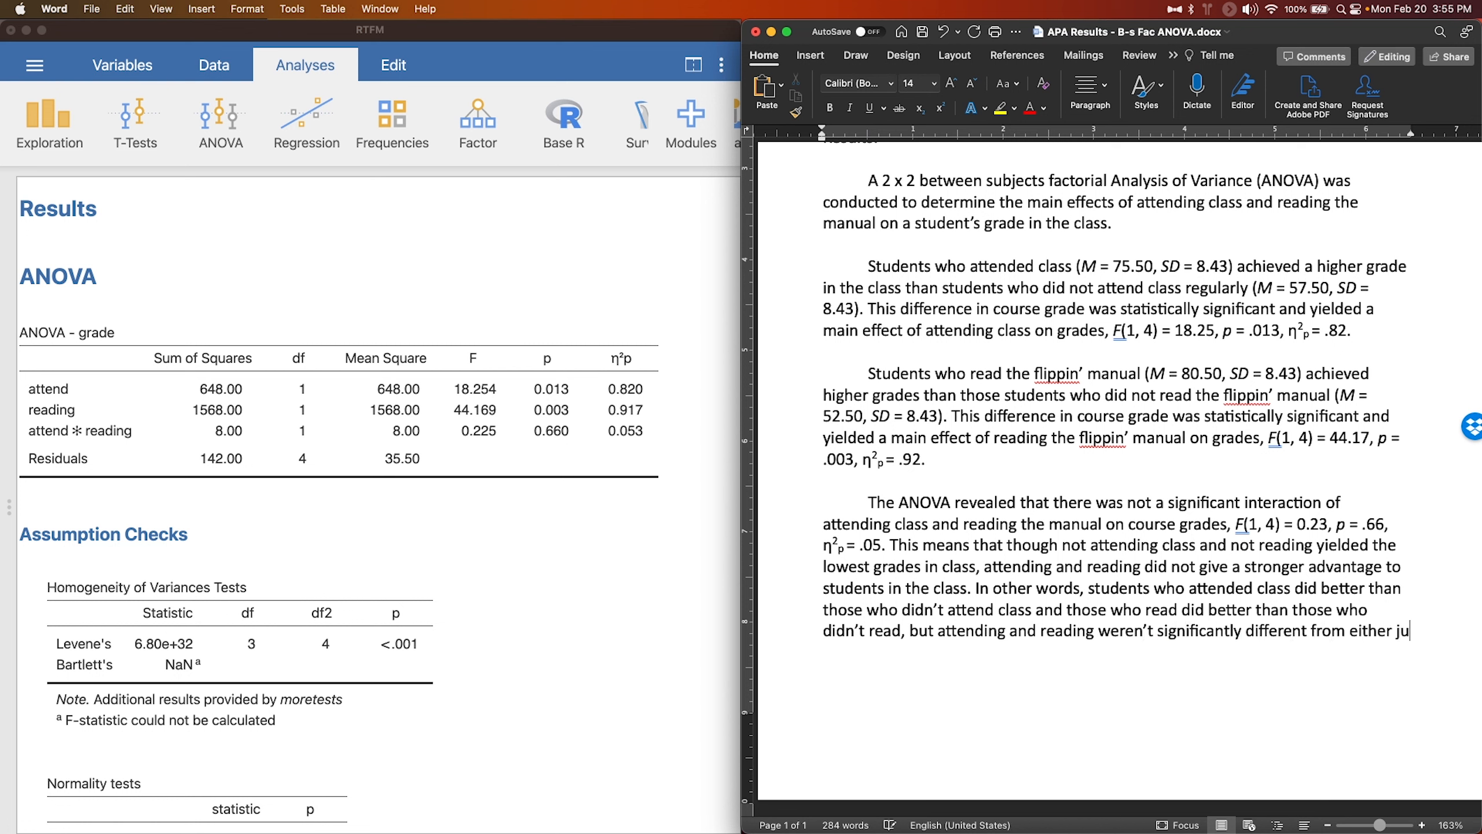
key(BackSpace)
key(BackSpace)
key(BackSpace)
key(BackSpace)
key(BackSpace)
key(BackSpace)
key(BackSpace)
key(BackSpace)
key(BackSpace)
key(BackSpace)
text(attending and n)
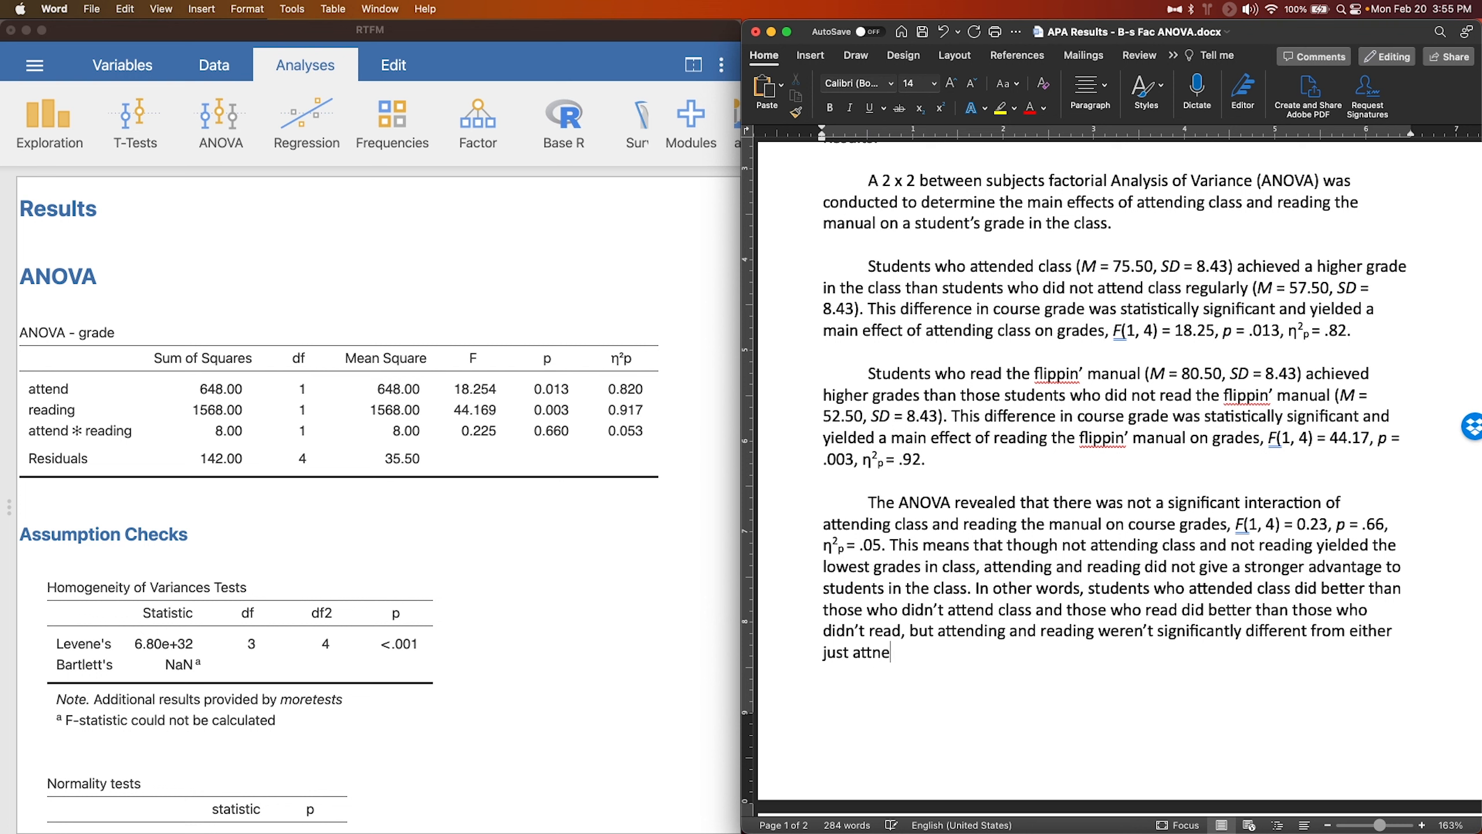
text(ot readi)
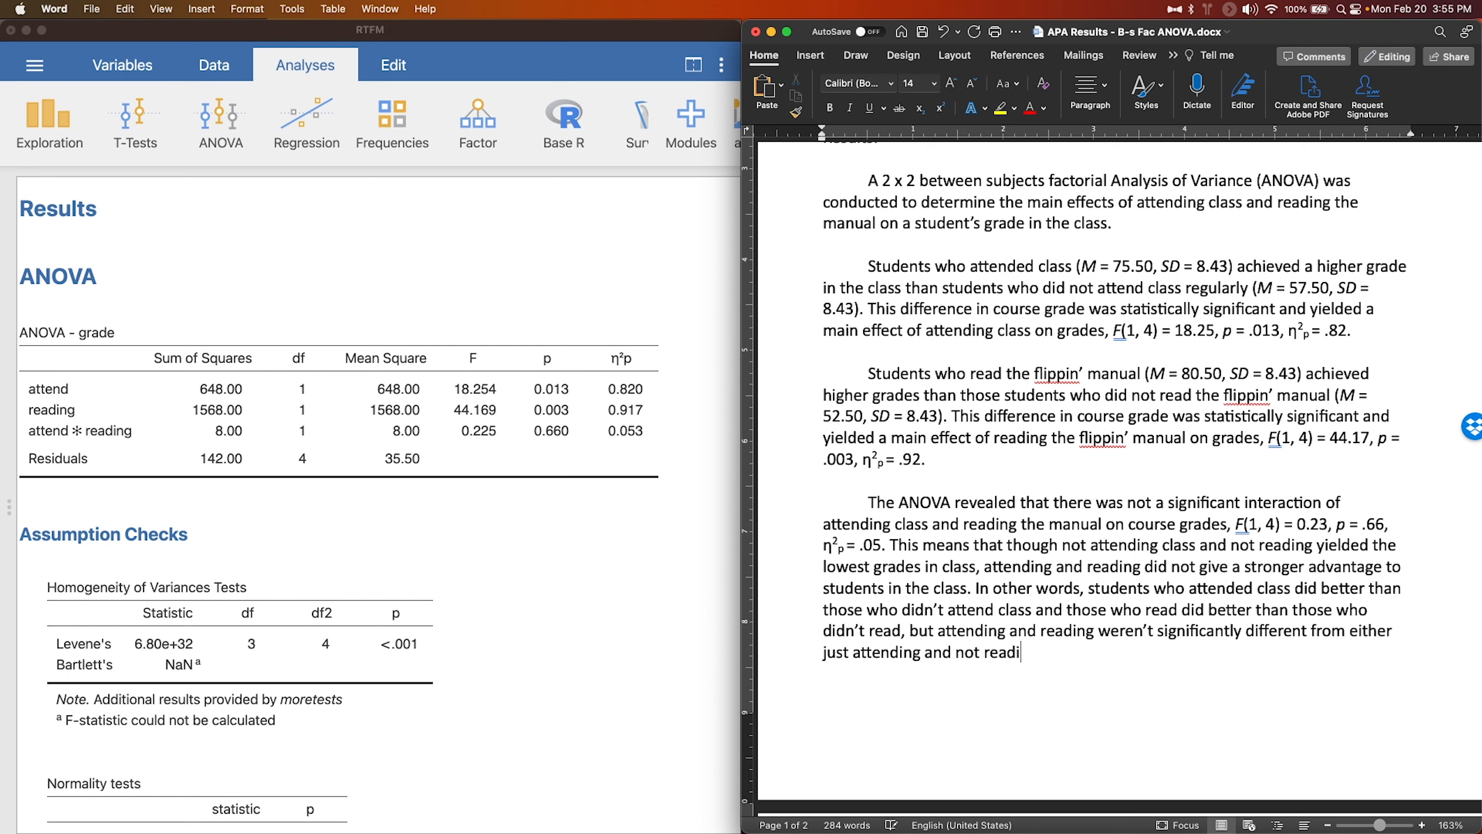
text(ng or reading and)
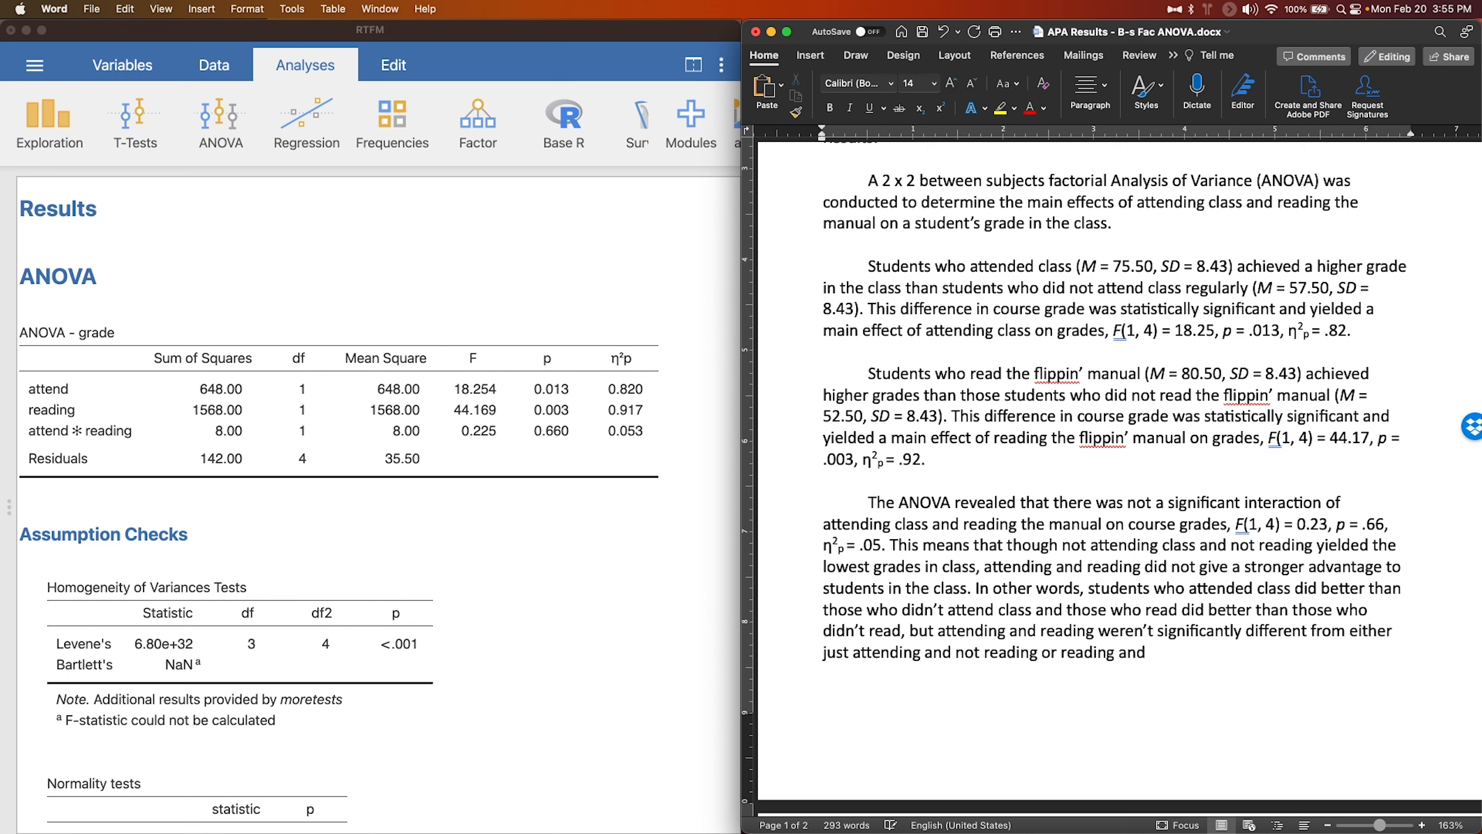
text( not attending (i.e.,)
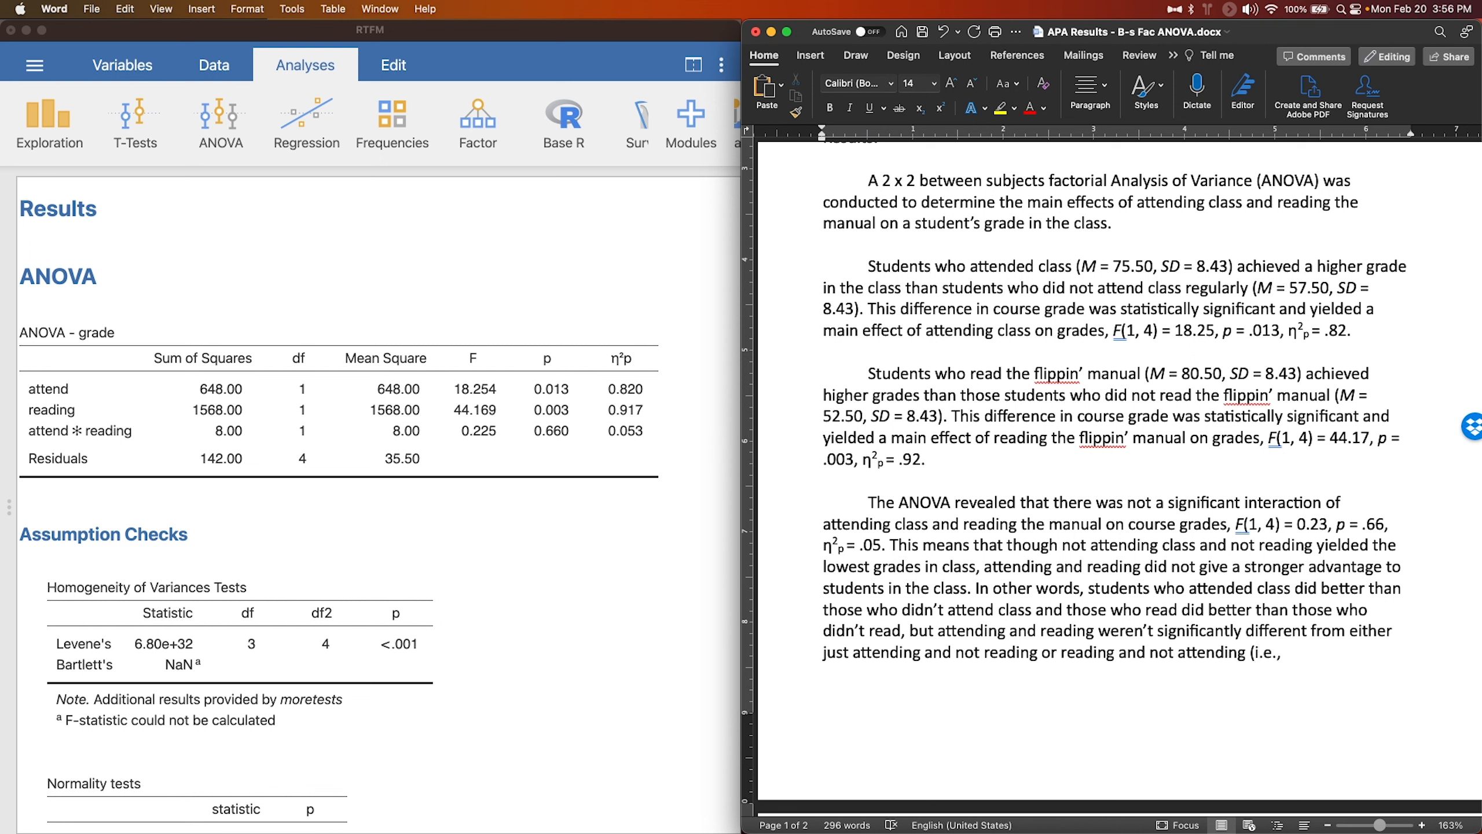
text( doing one or the other)
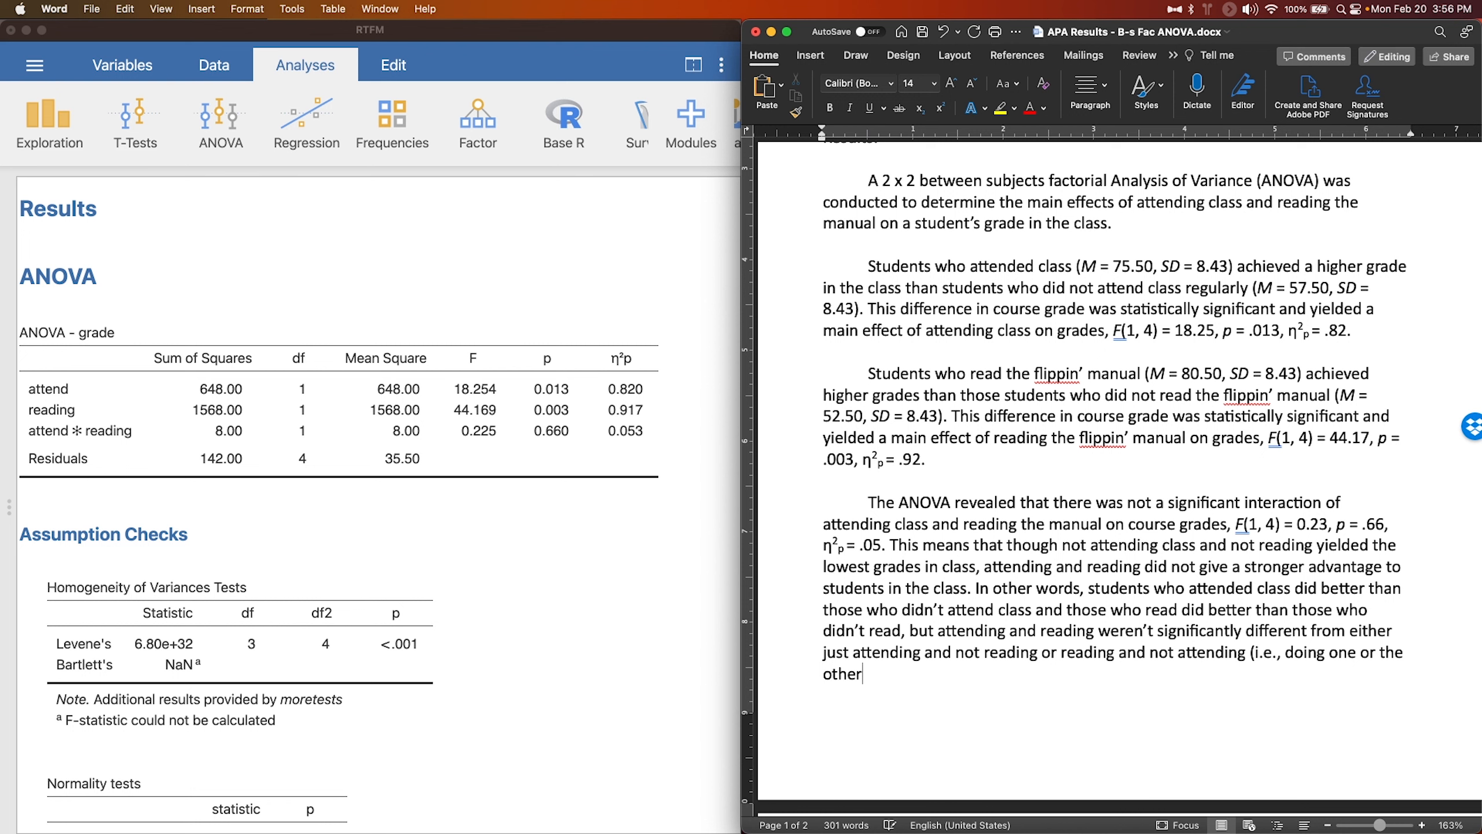
text().)
Add "Figure 1 illustrates the lack of an interaction, as the two lines are parallel and change at the same rate."
text( Figure 1 that illustrate)
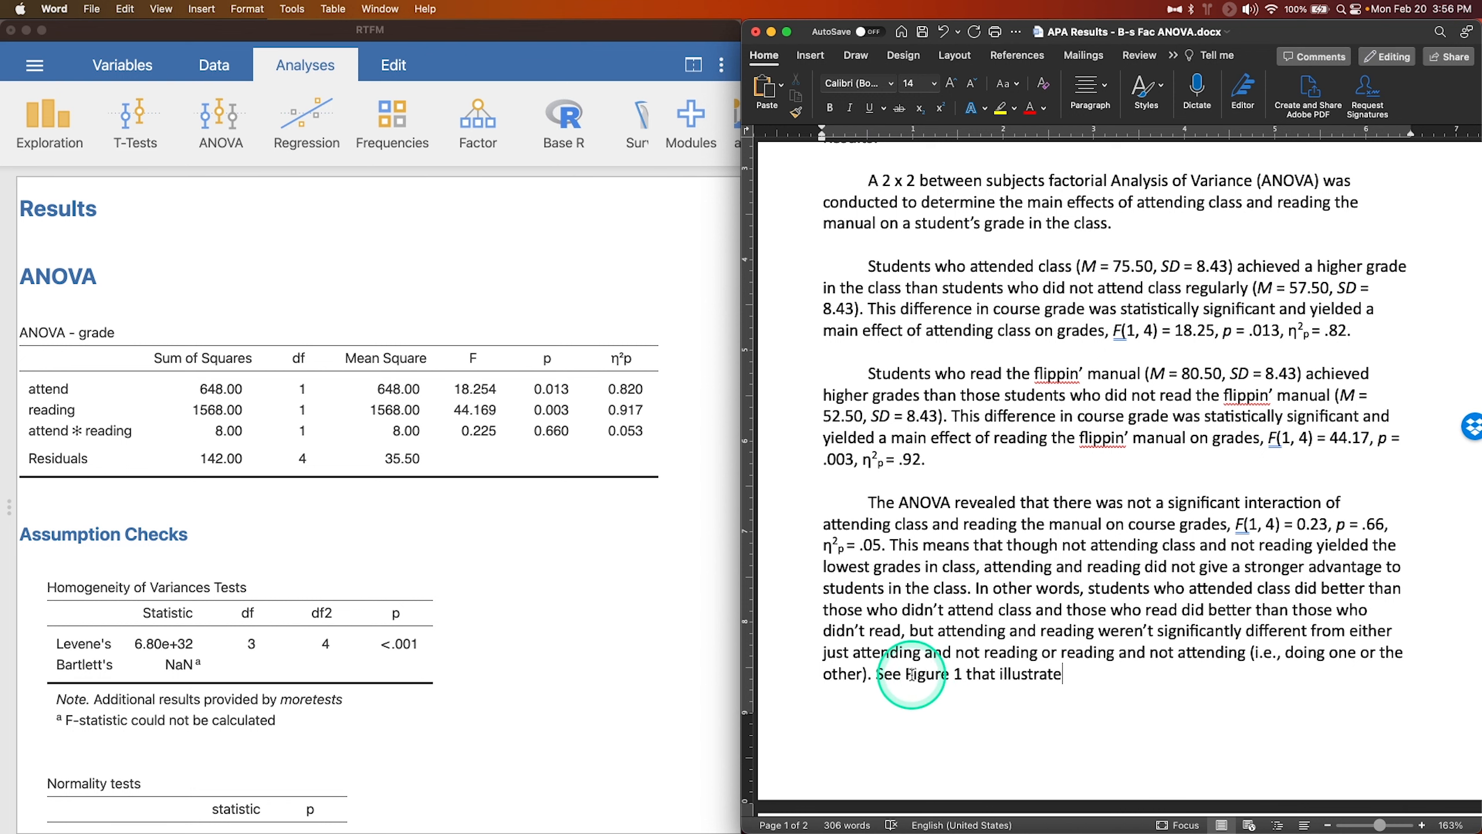
key(BackSpace)
key(BackSpace)
key(BackSpace)
key(BackSpace)
key(BackSpace)
click(1112, 772)
text(s the lack )
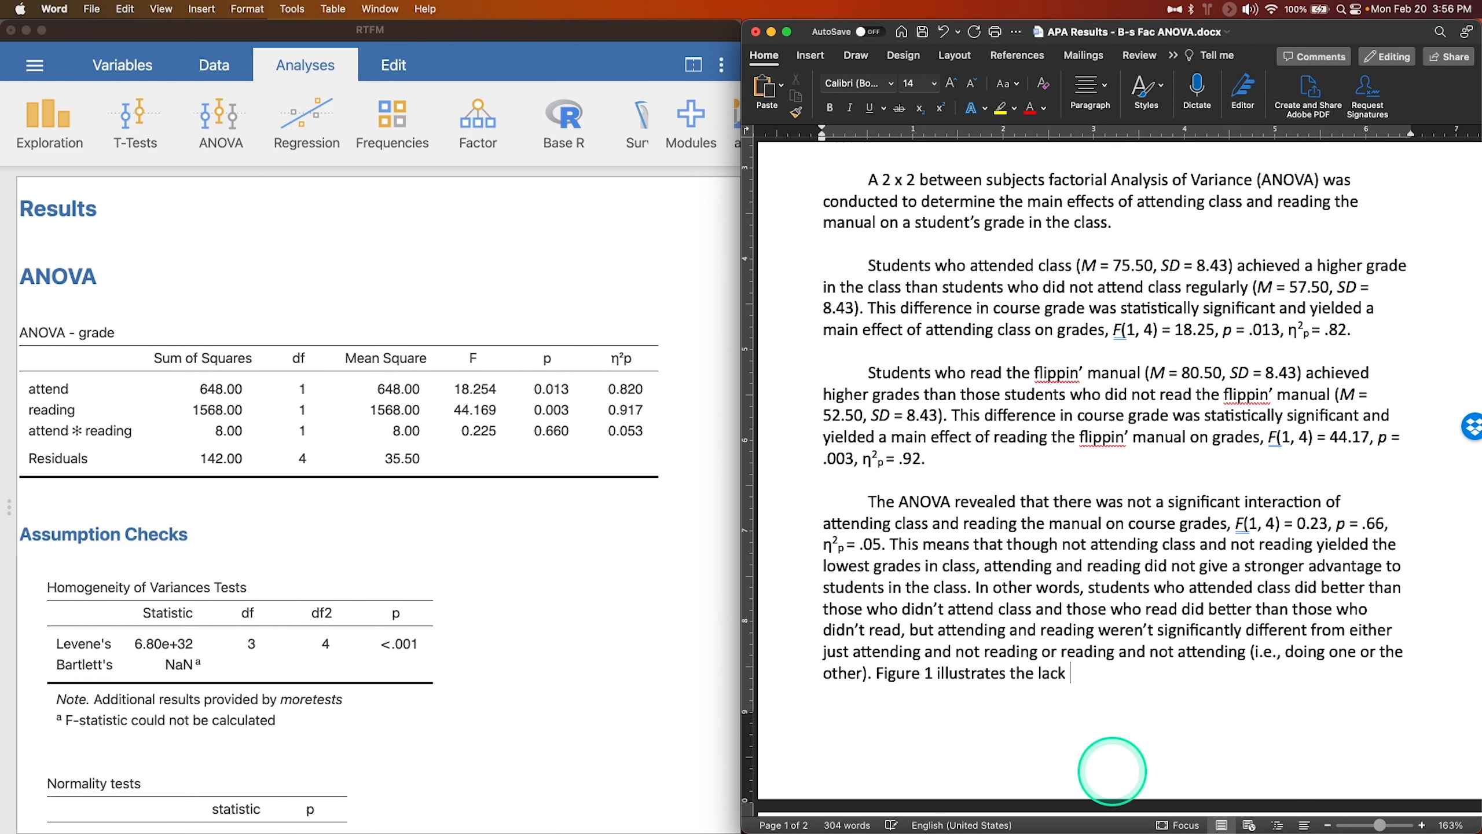
text(of an interaction,)
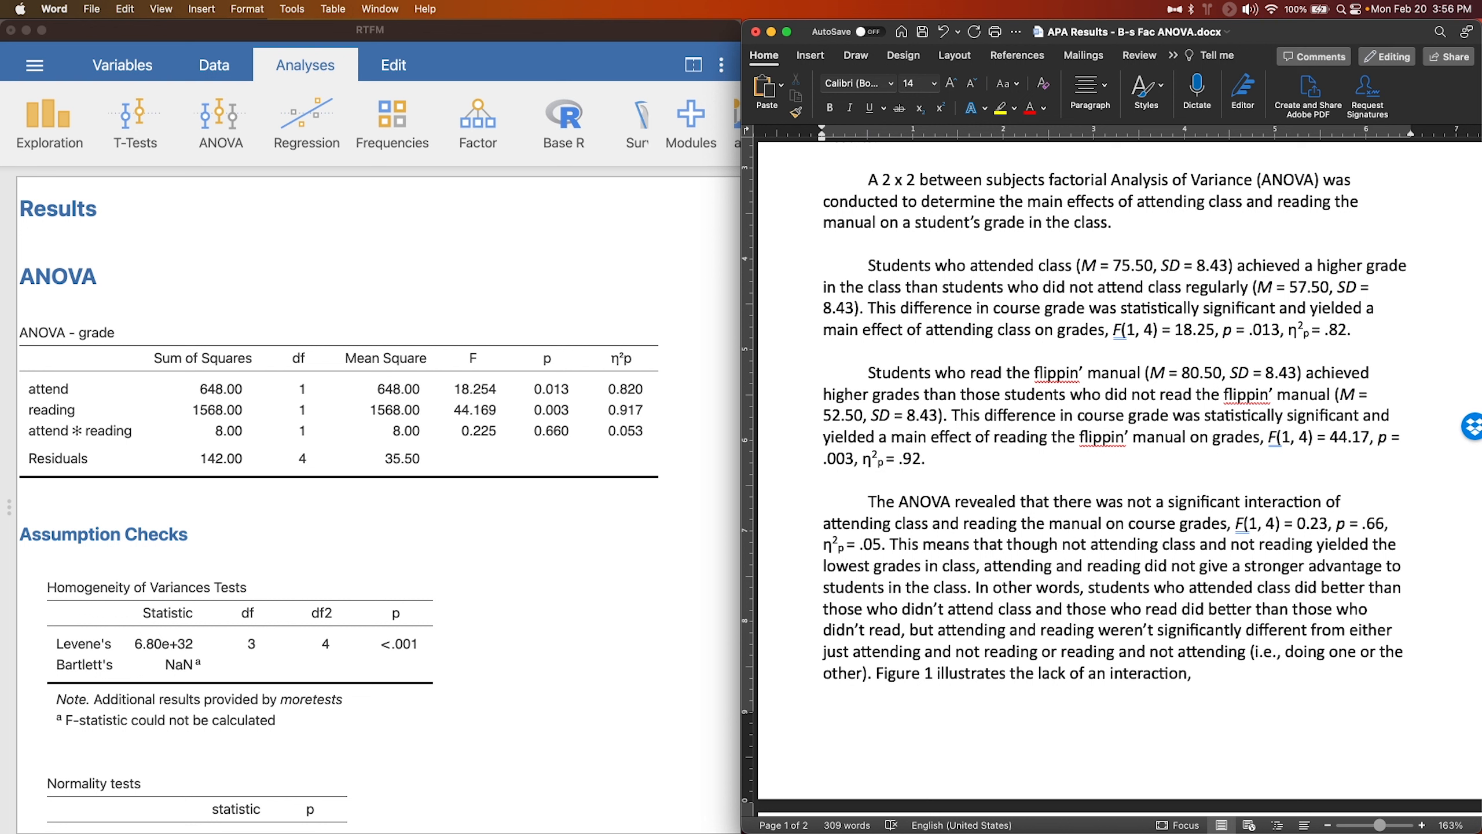
text( as the two lines)
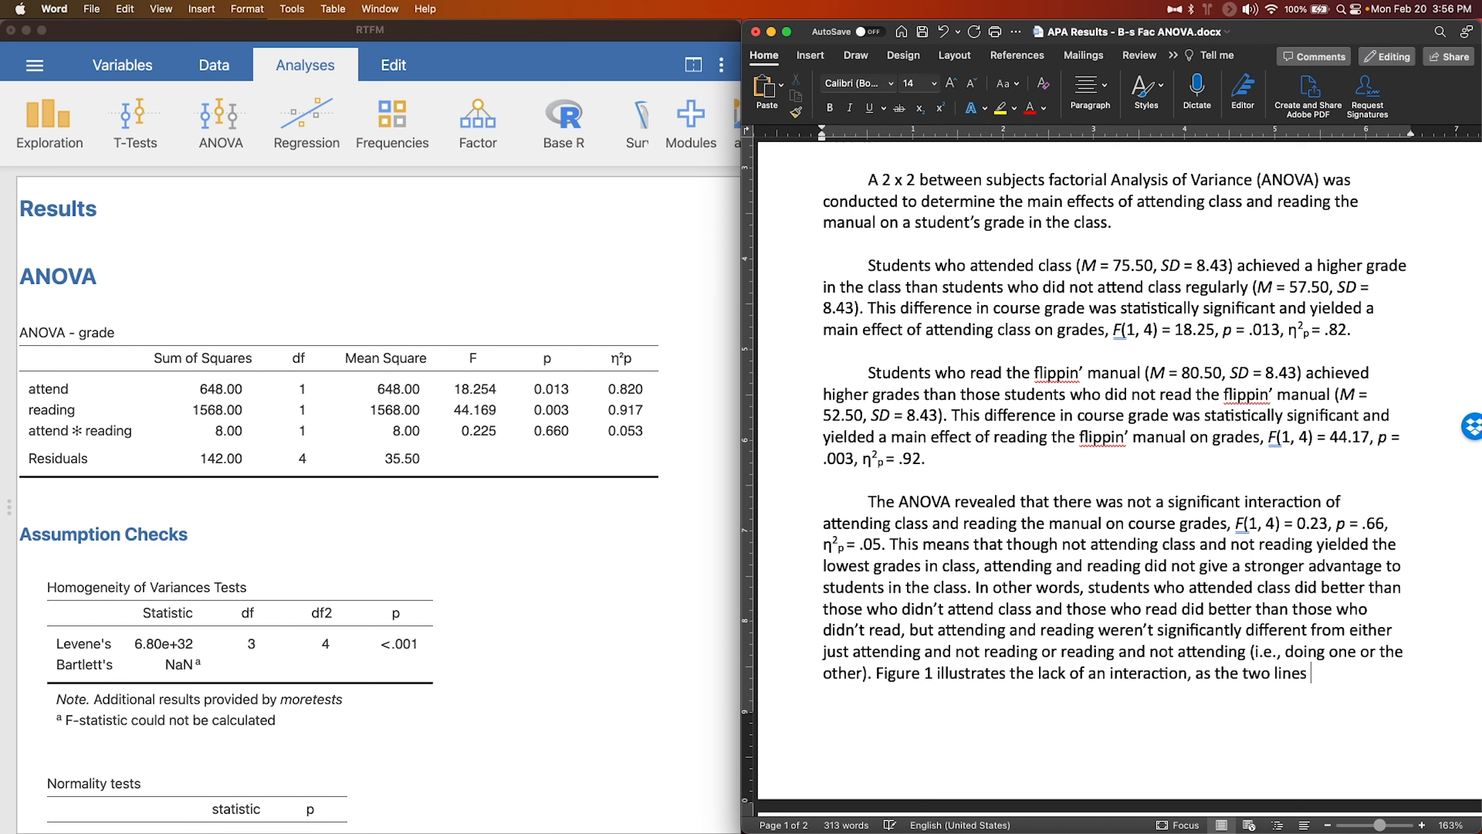
text( are parallel and change a)
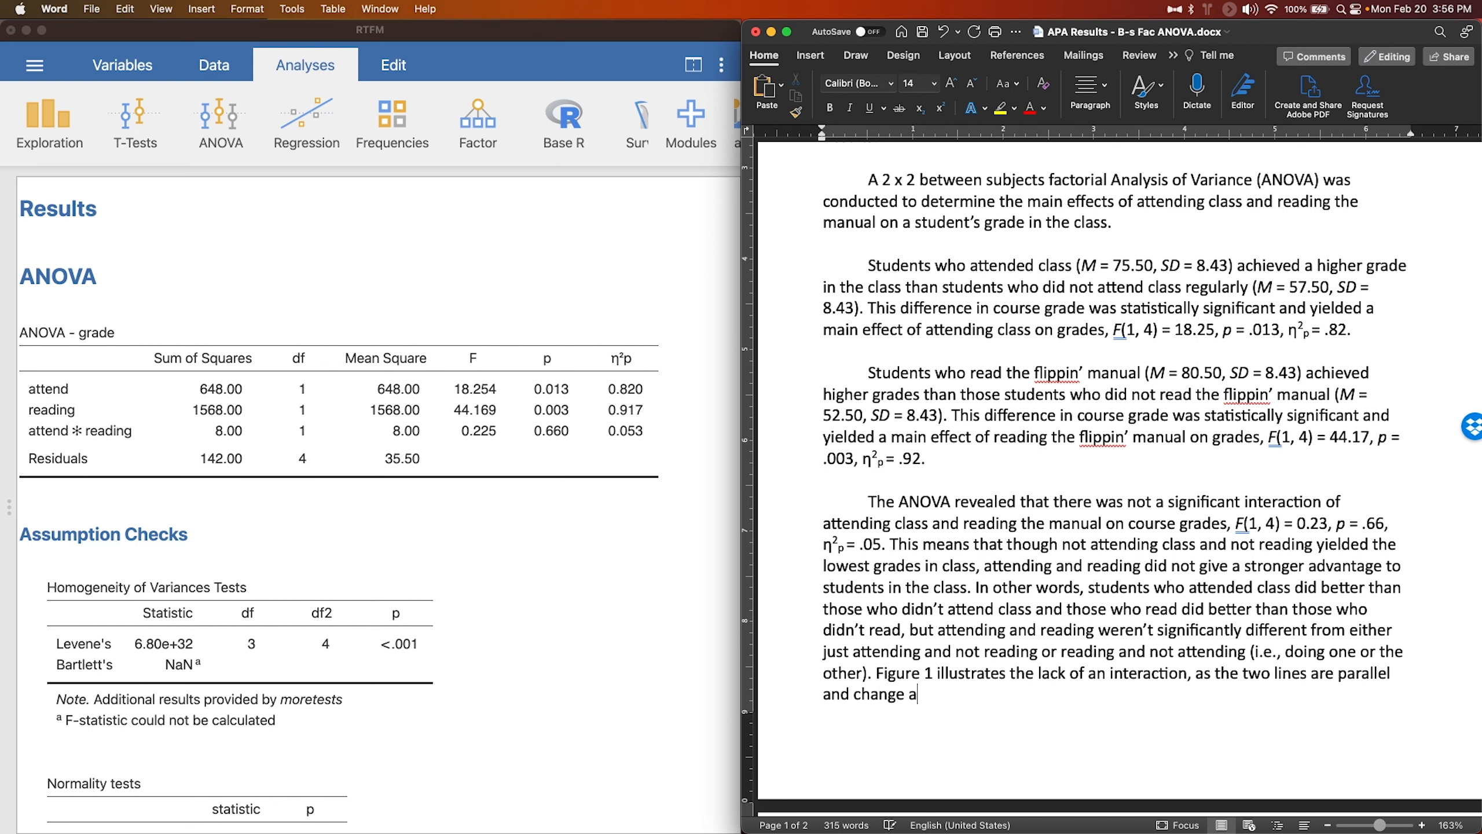
text(t the same rate.)
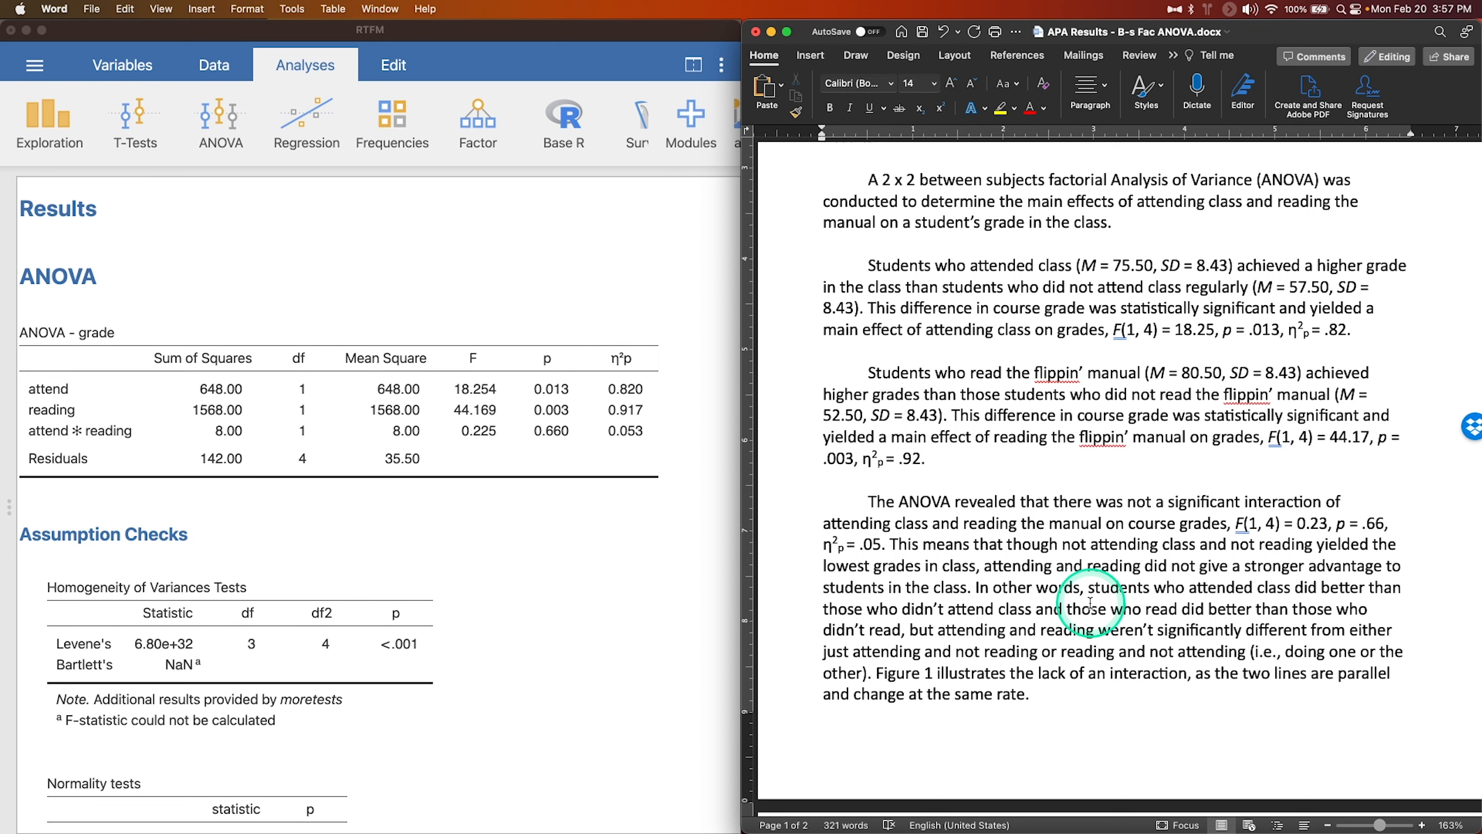
Insert a page break after the interaction paragraph and add the heading line "IF THERE WAS AN INTERACTION:"
key(super+Return)
text(IF)
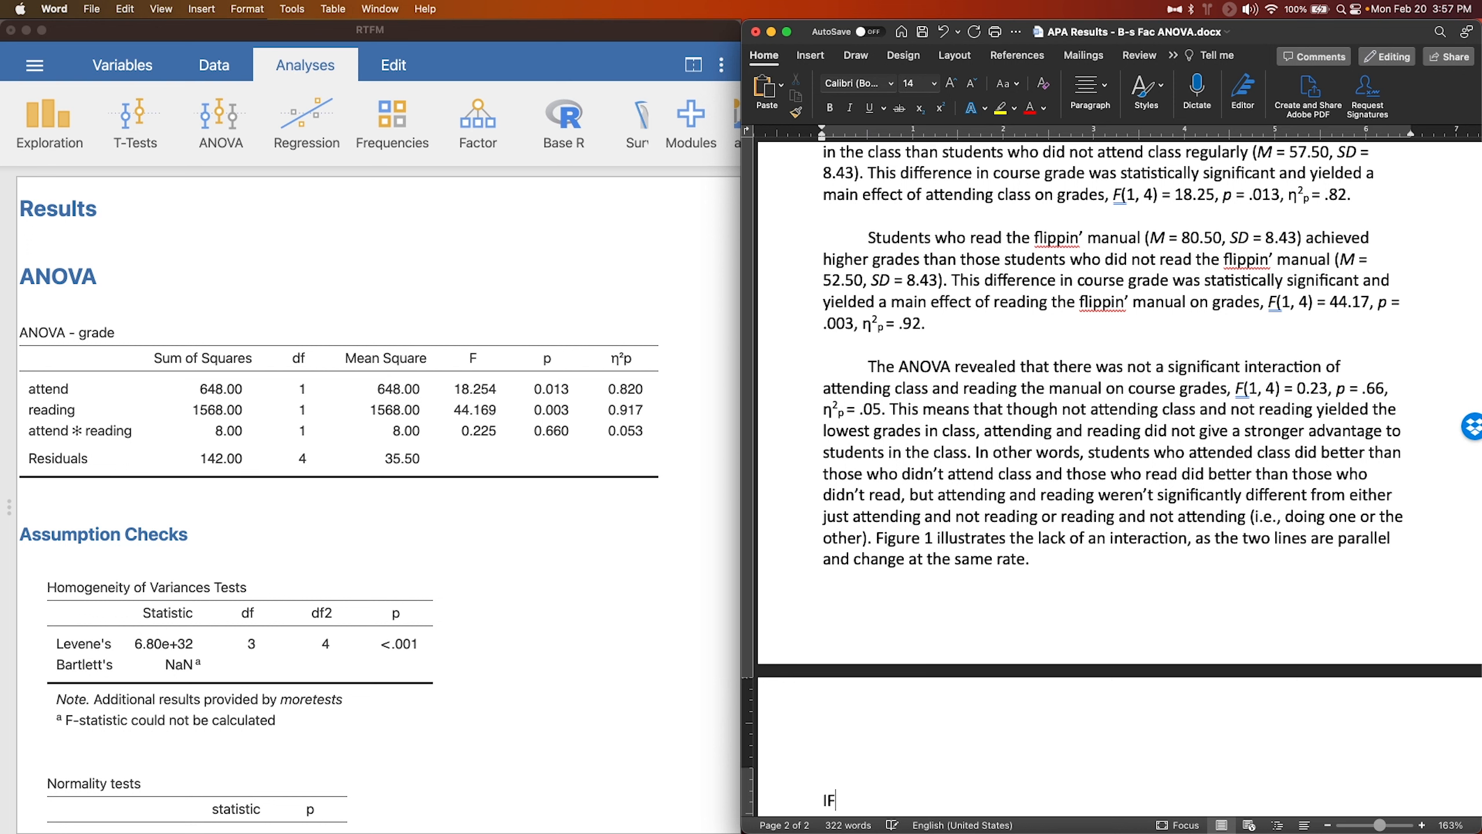
text( TEHRE WAS)
key(BackSpace)
key(BackSpace)
key(BackSpace)
key(BackSpace)
key(BackSpace)
key(BackSpace)
text(HERE WAS AN INTERACTION:)
key(Return)
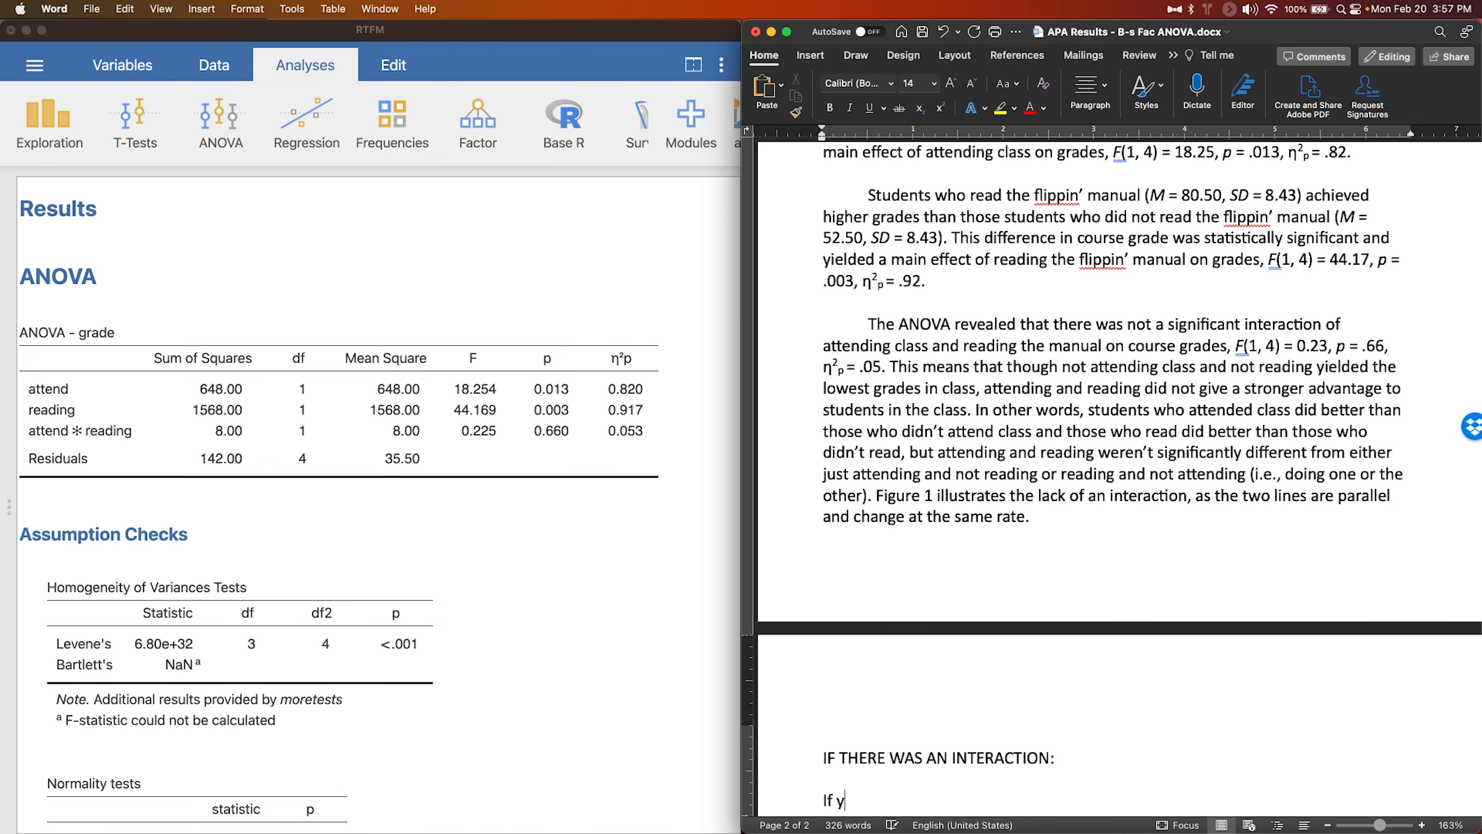
Below the heading, write "If a student attended class and read the manual, they were significantly stronger in their final course grade"
text(If you read and)
key(BackSpace)
key(BackSpace)
key(BackSpace)
key(BackSpace)
key(BackSpace)
key(BackSpace)
key(BackSpace)
key(BackSpace)
text(attended class)
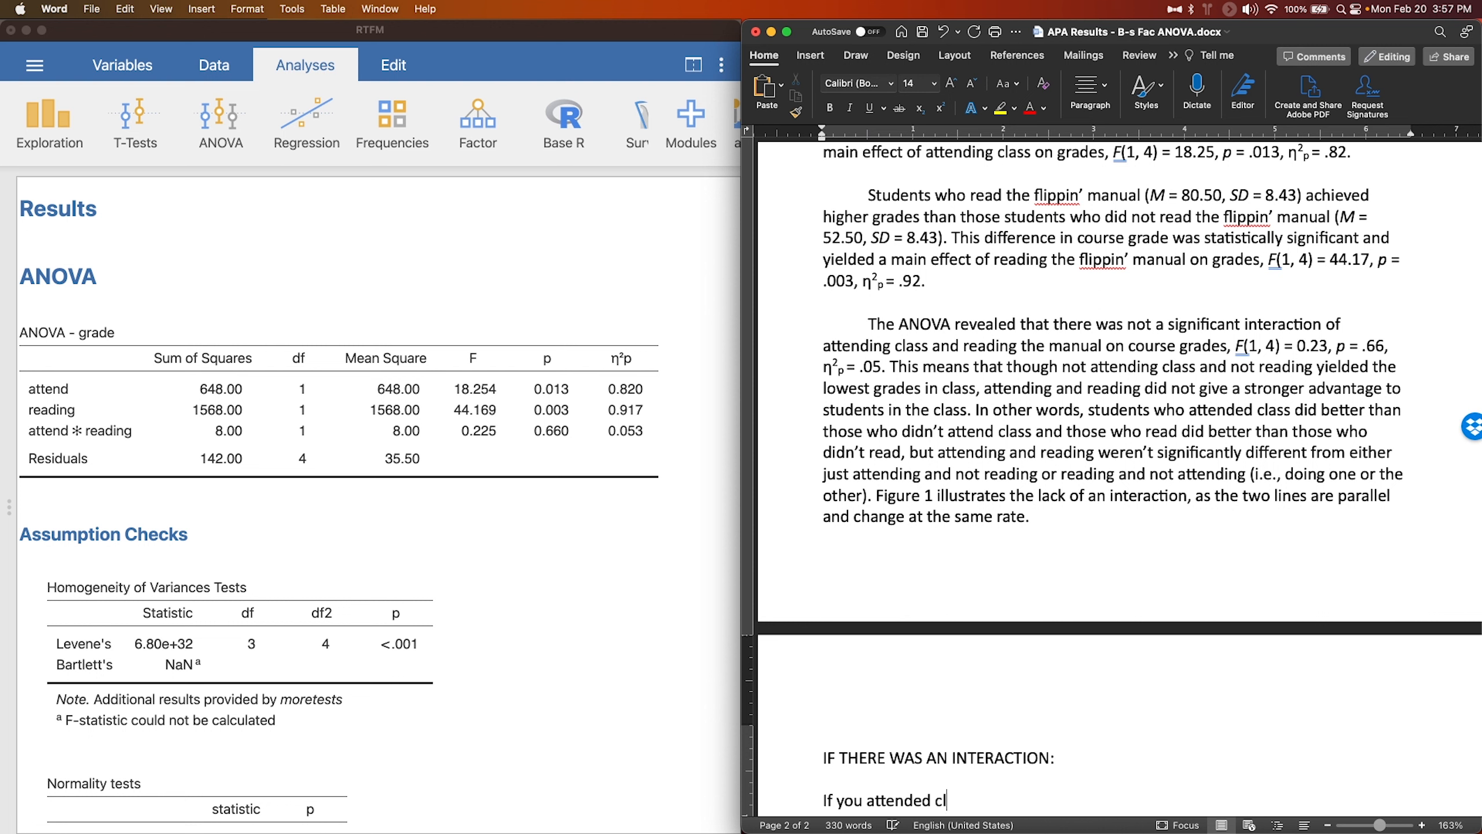
key(BackSpace)
key(BackSpace)
key(BackSpace)
key(BackSpace)
key(BackSpace)
key(BackSpace)
key(BackSpace)
key(BackSpace)
key(BackSpace)
key(BackSpace)
key(BackSpace)
key(BackSpace)
key(BackSpace)
key(BackSpace)
key(BackSpace)
text(a stud)
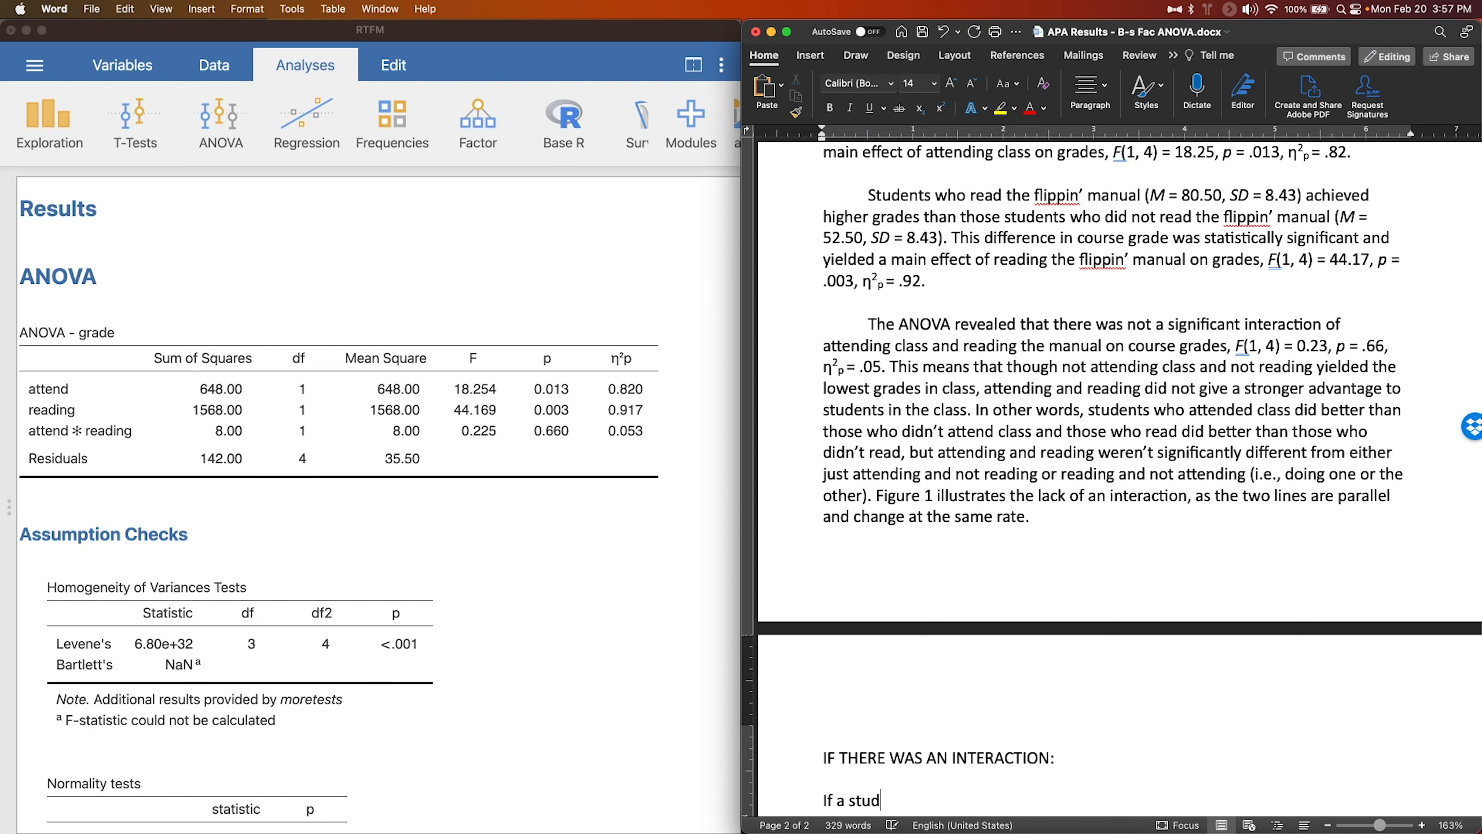
text(ent attended class an)
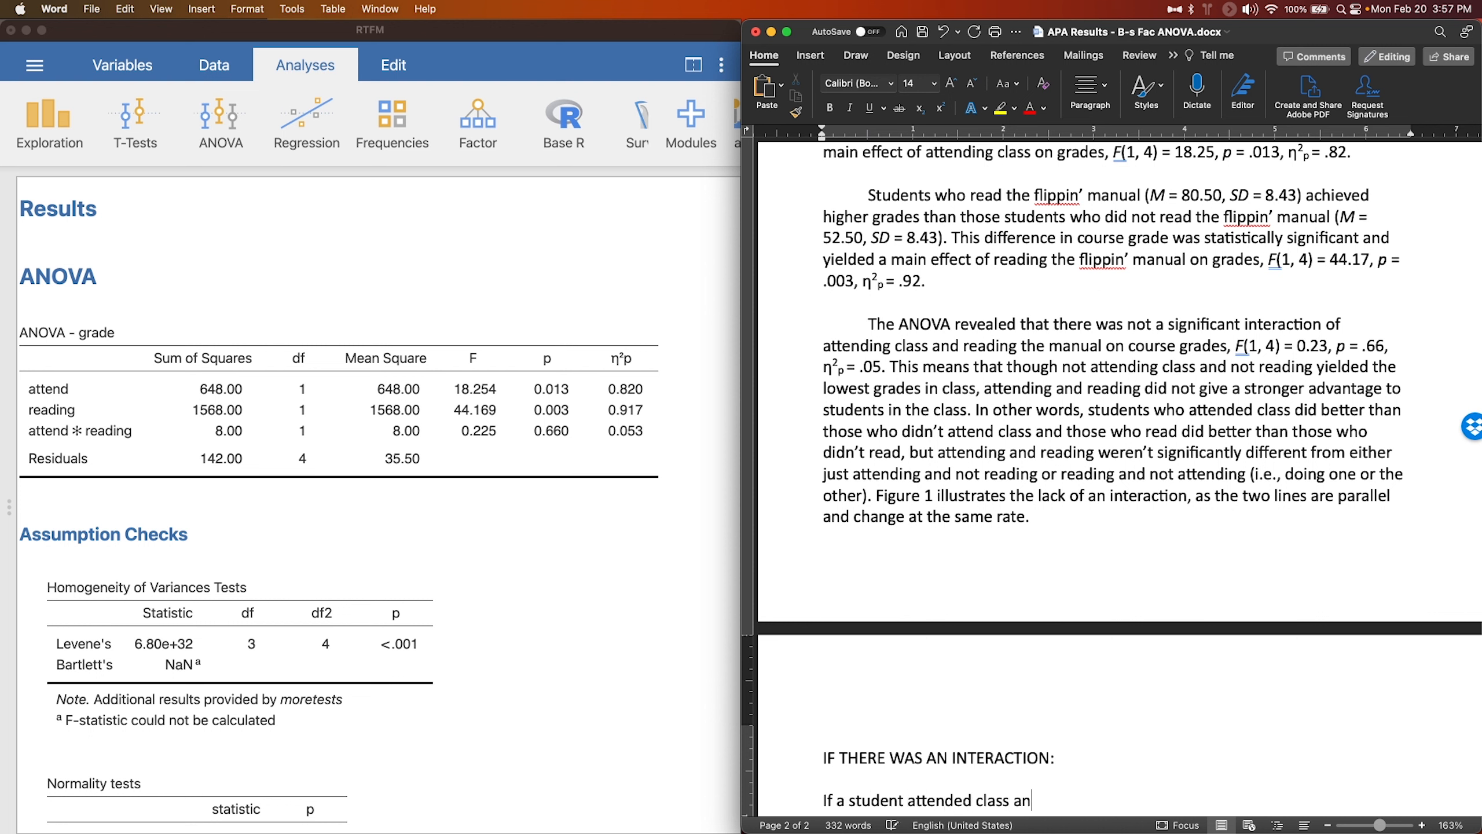
text(d read the manual, they)
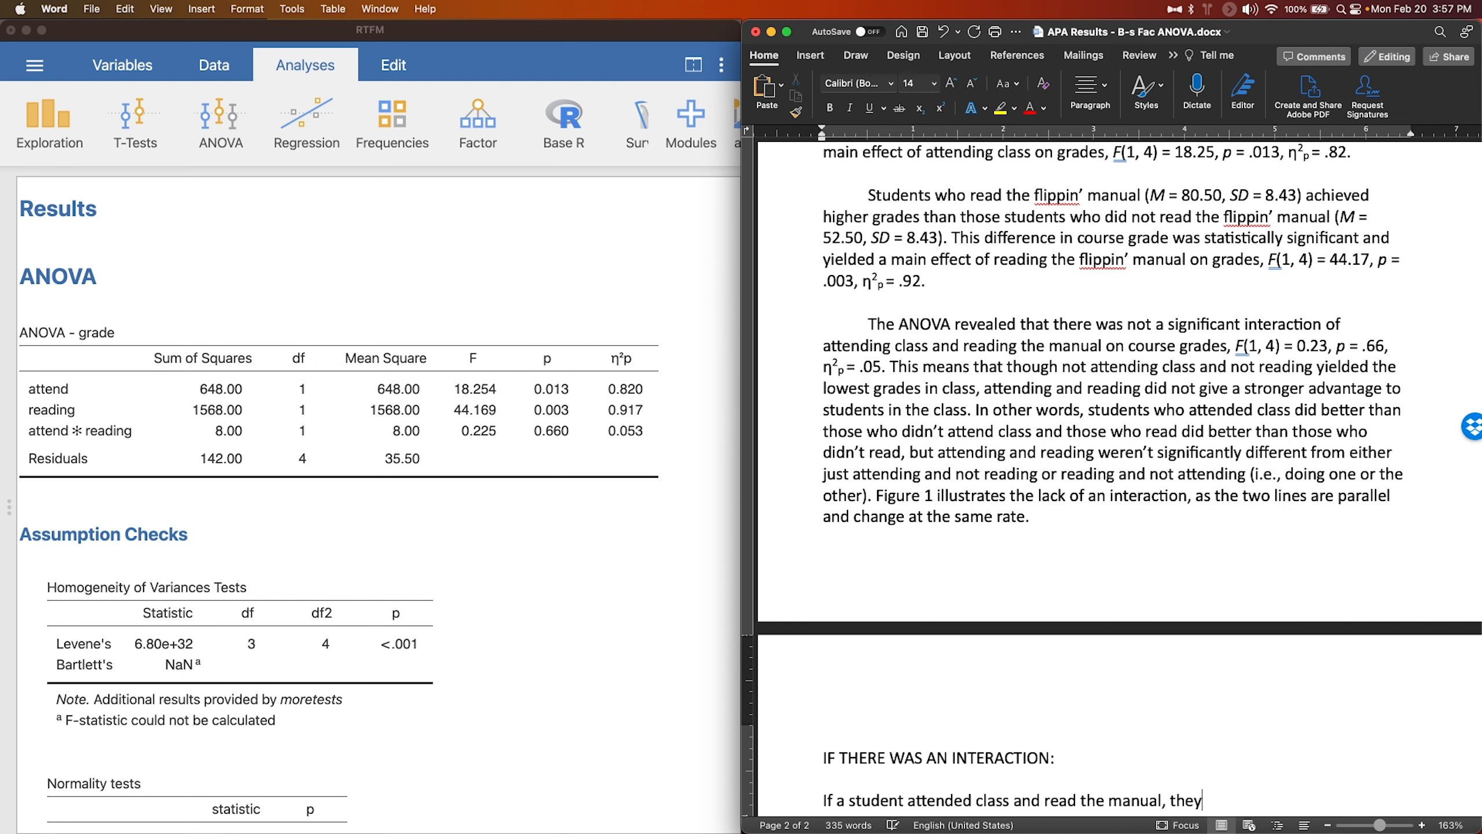
text( were signifcnatly stron)
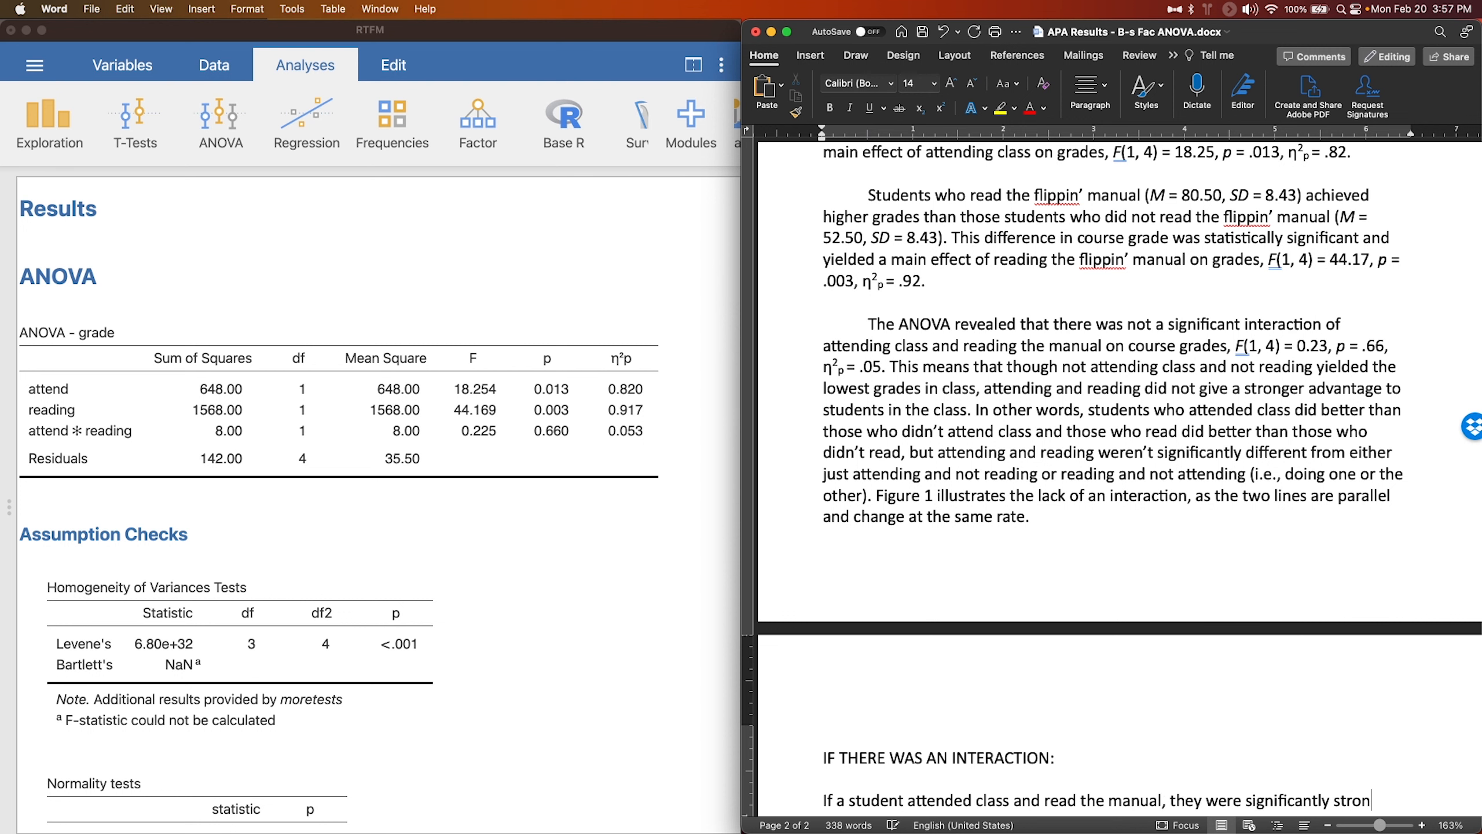
text(ger in their final course grade,)
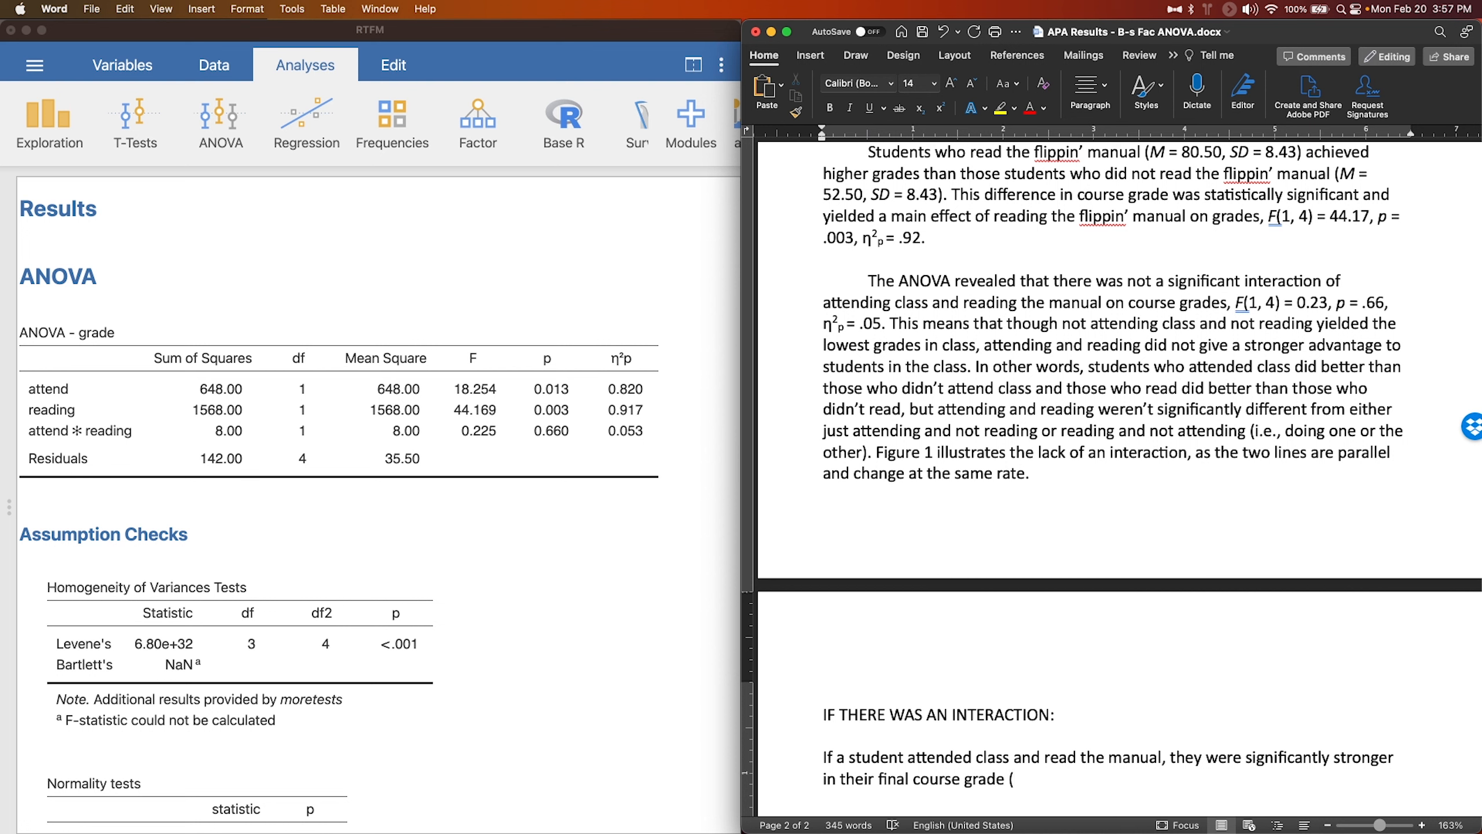
Continue the sentence with "(M, SD) than students who only attended class or only read the manual but not the other"
text( (M, SD) th)
text(an students who on)
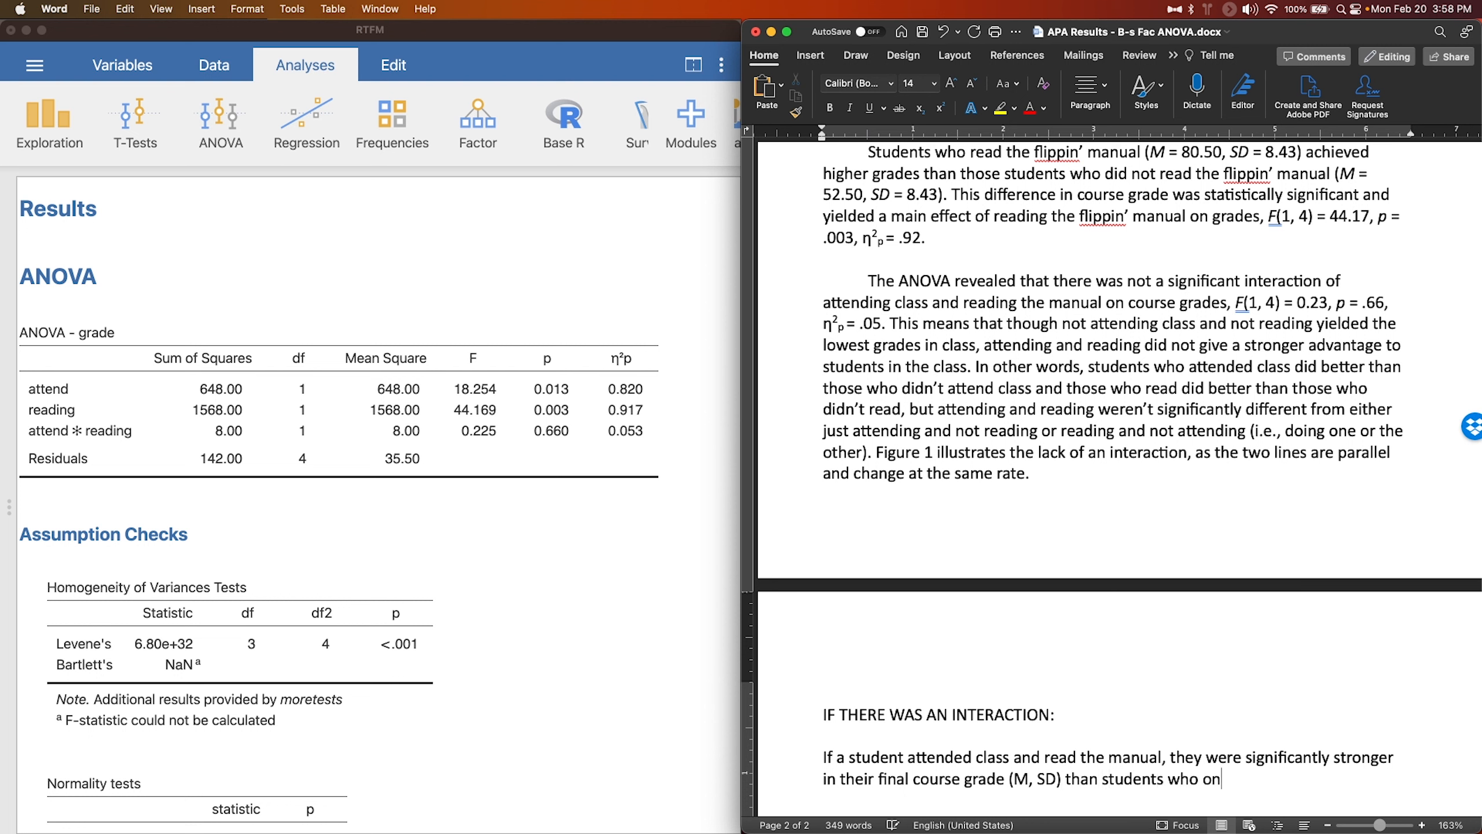
text(ly attended class or )
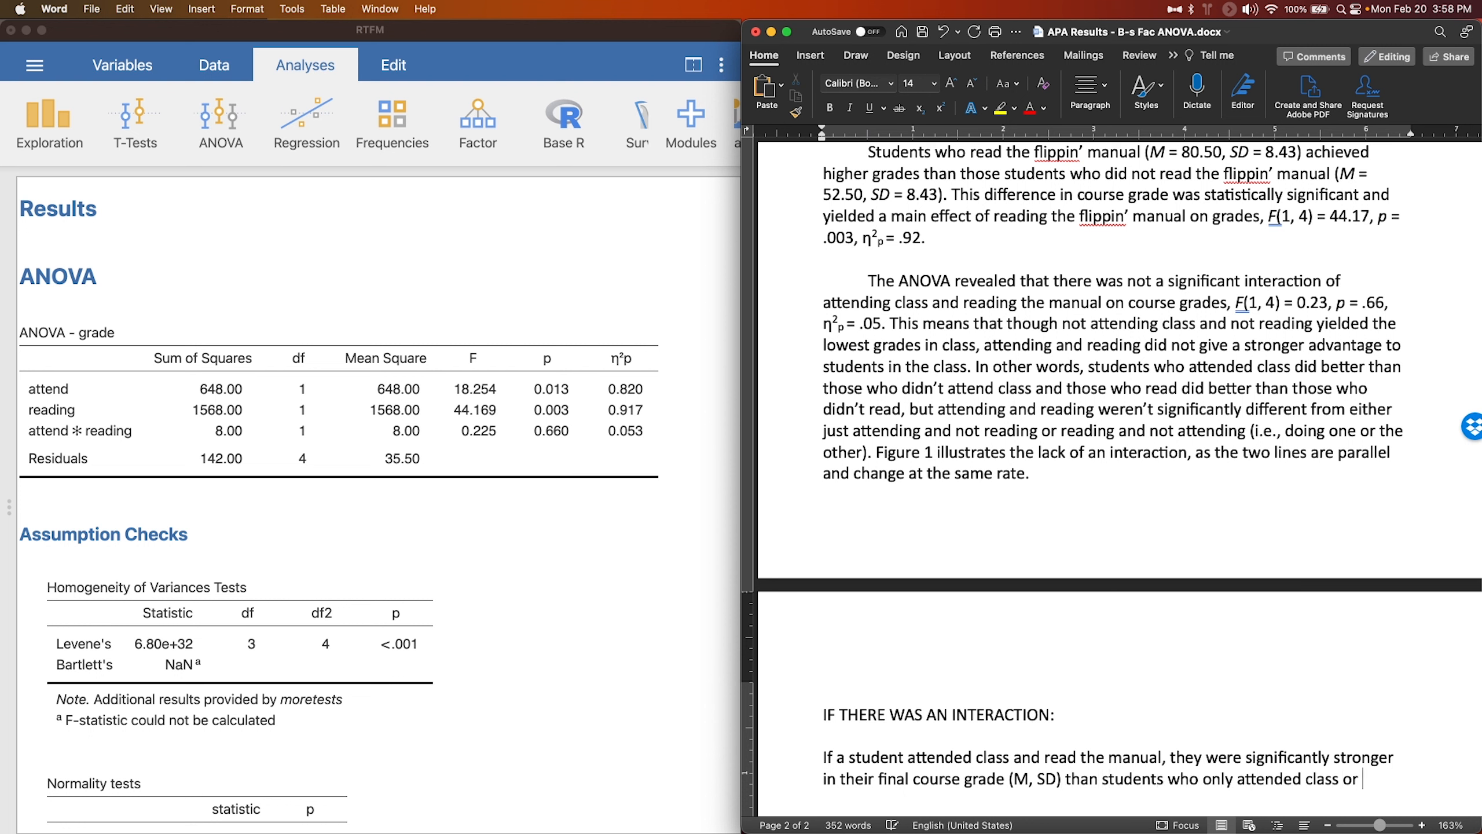
text(only read the manual )
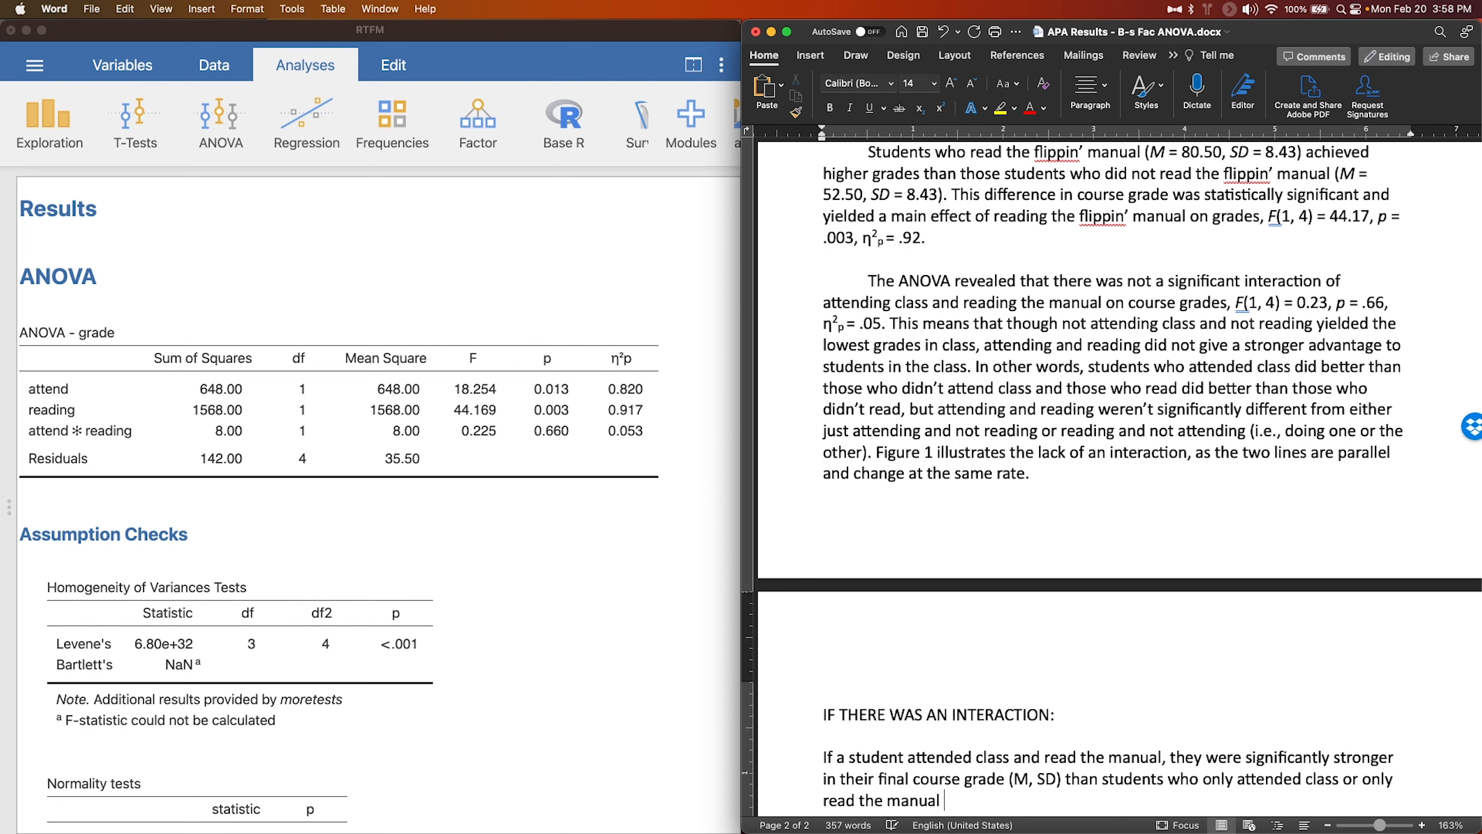
text(but not the other)
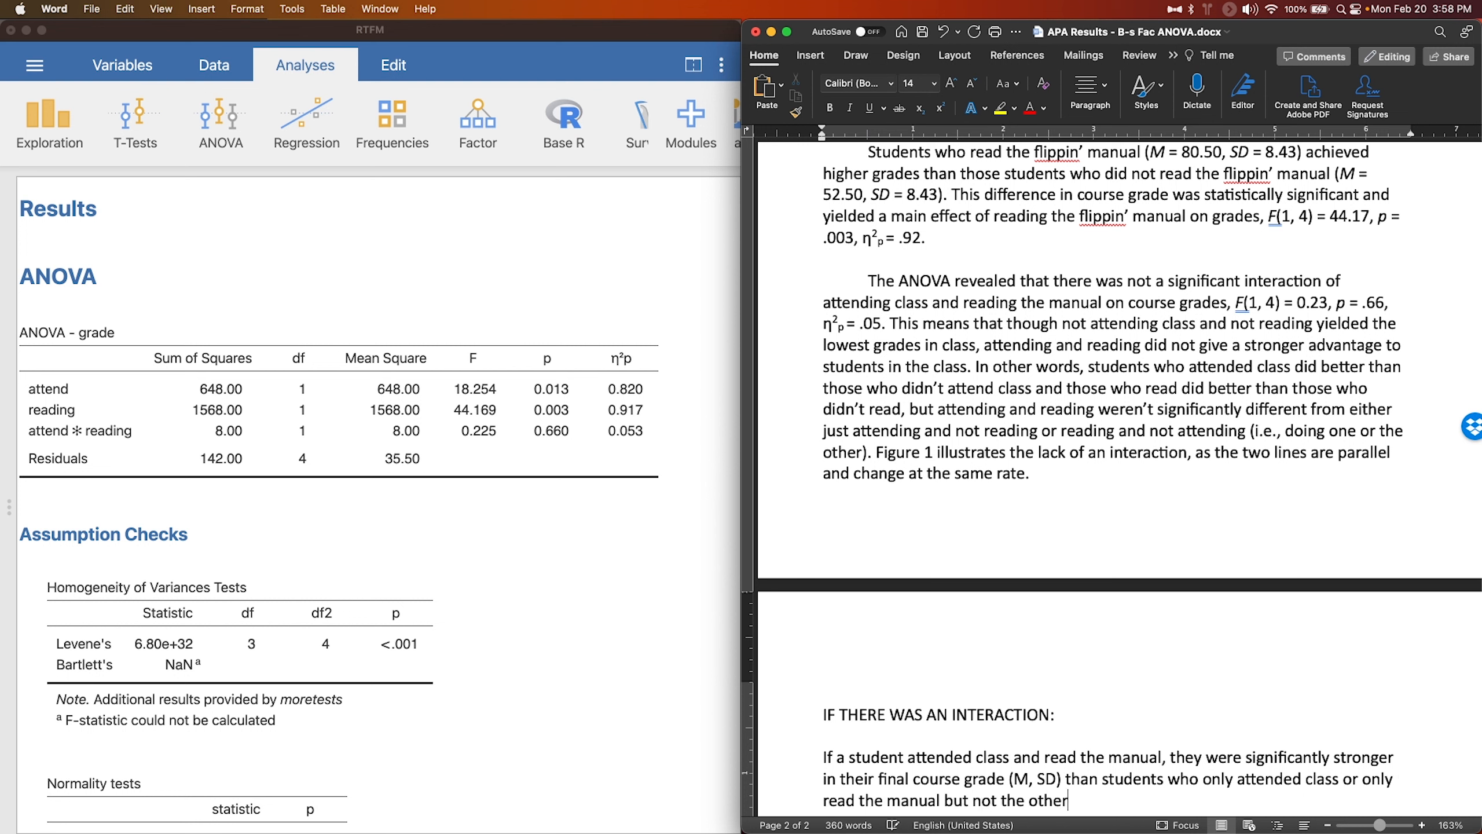
Insert "(M, SD)" after both "only attended class" and "only read the manual", and end the sentence with a period
click(1285, 489)
click(1343, 779)
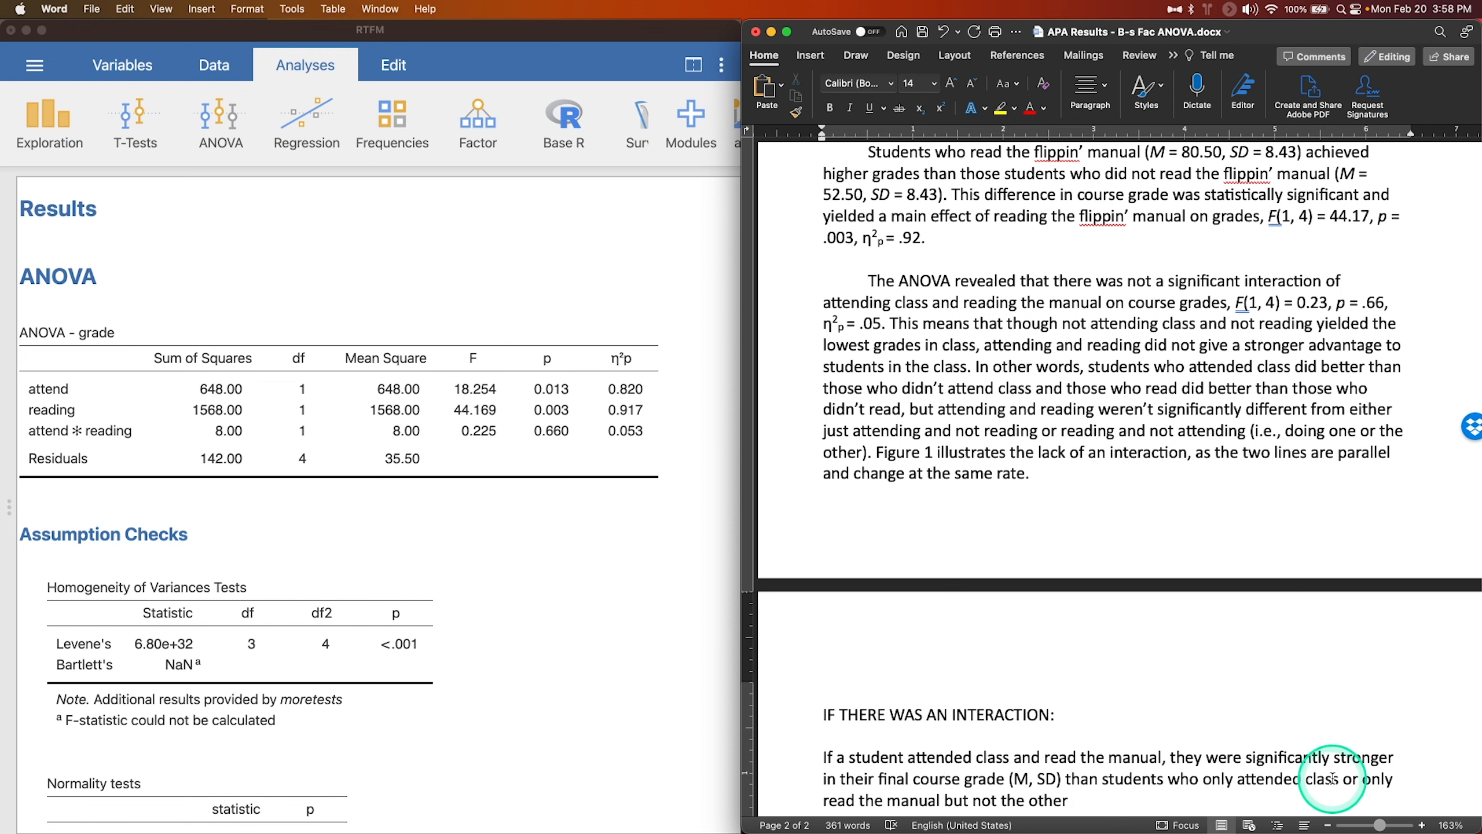
text((M, SD))
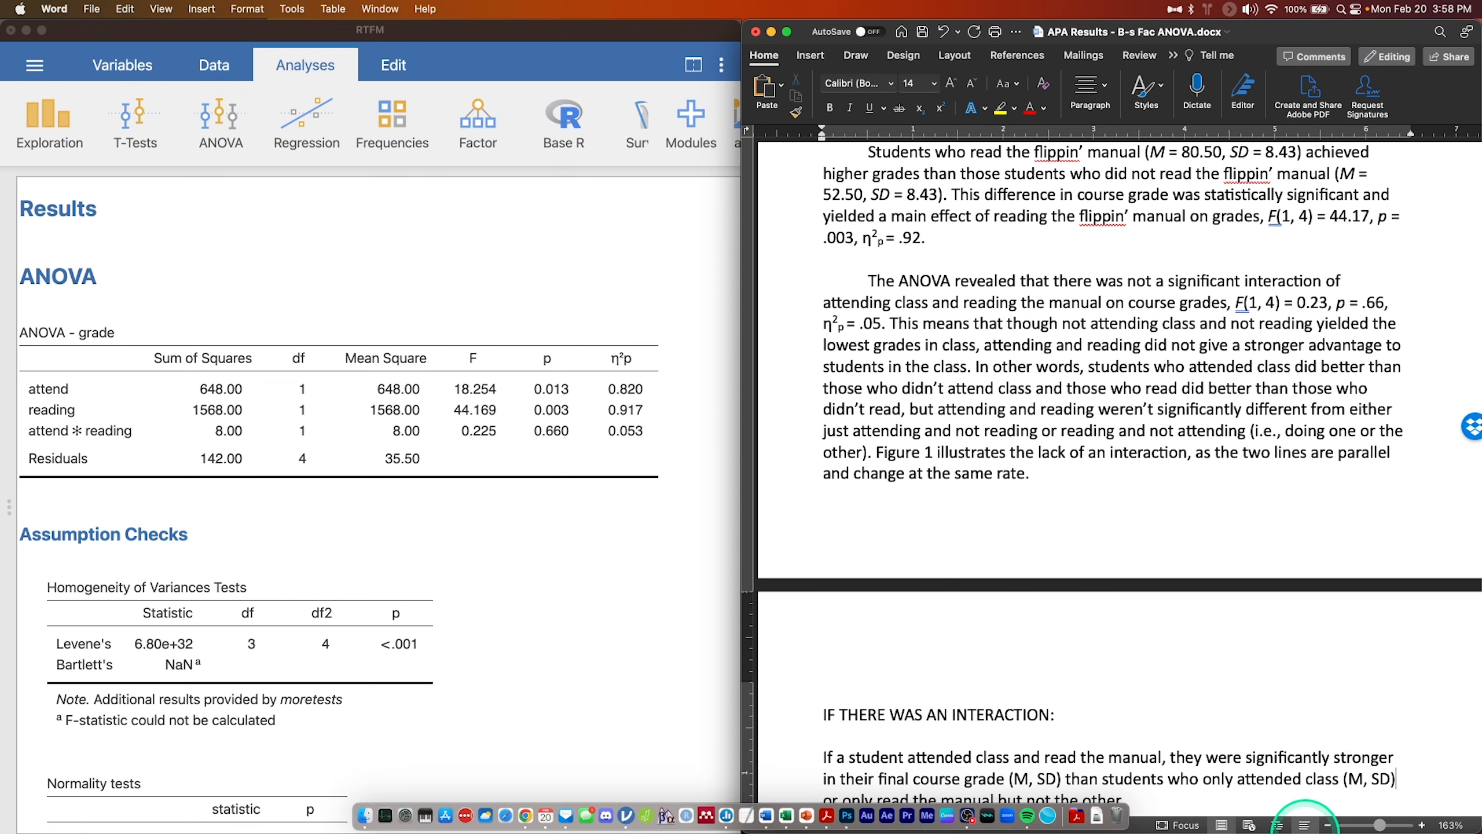
scroll(1165, 570, down, 5)
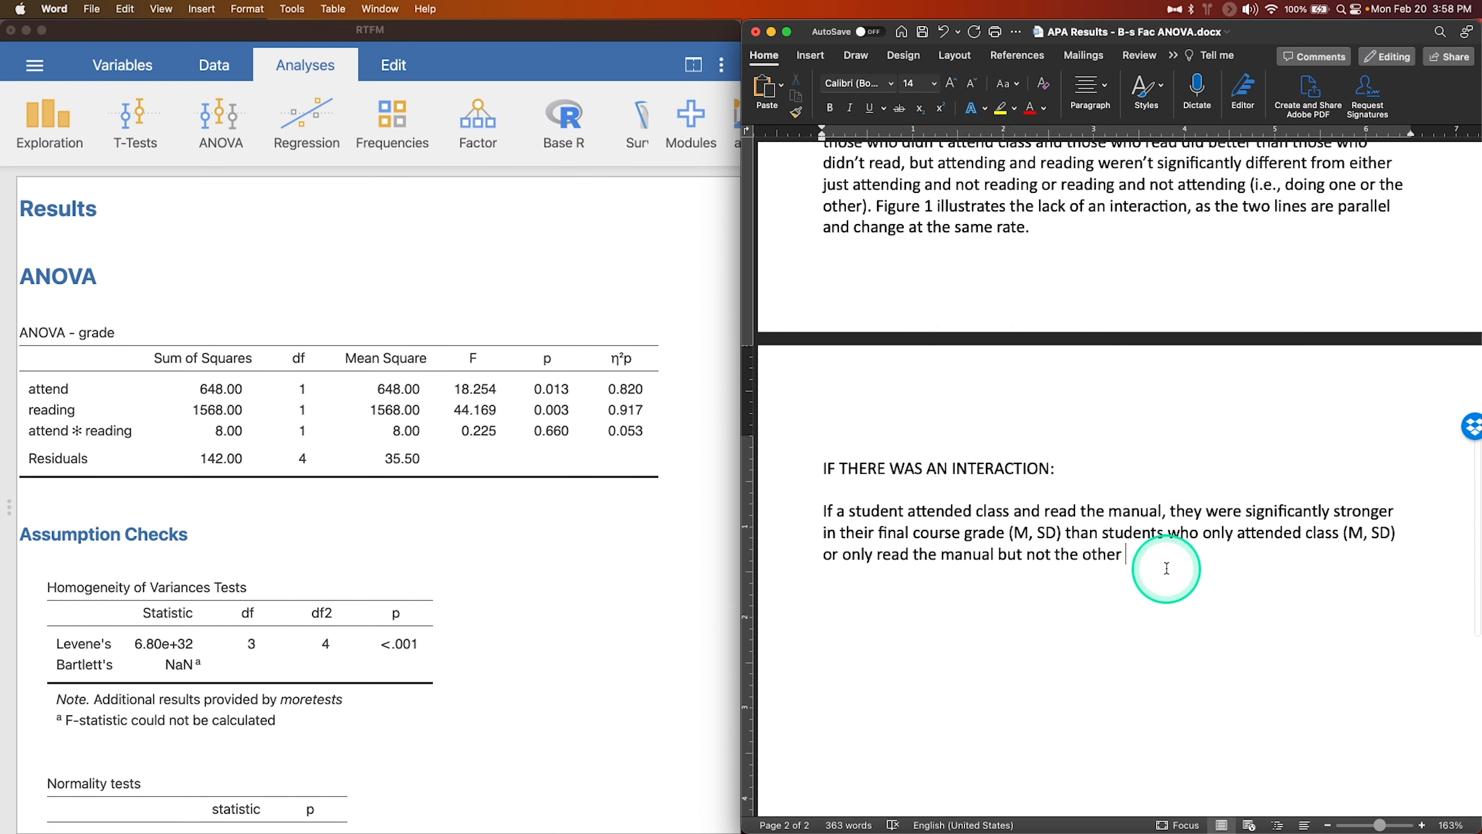
click(1201, 504)
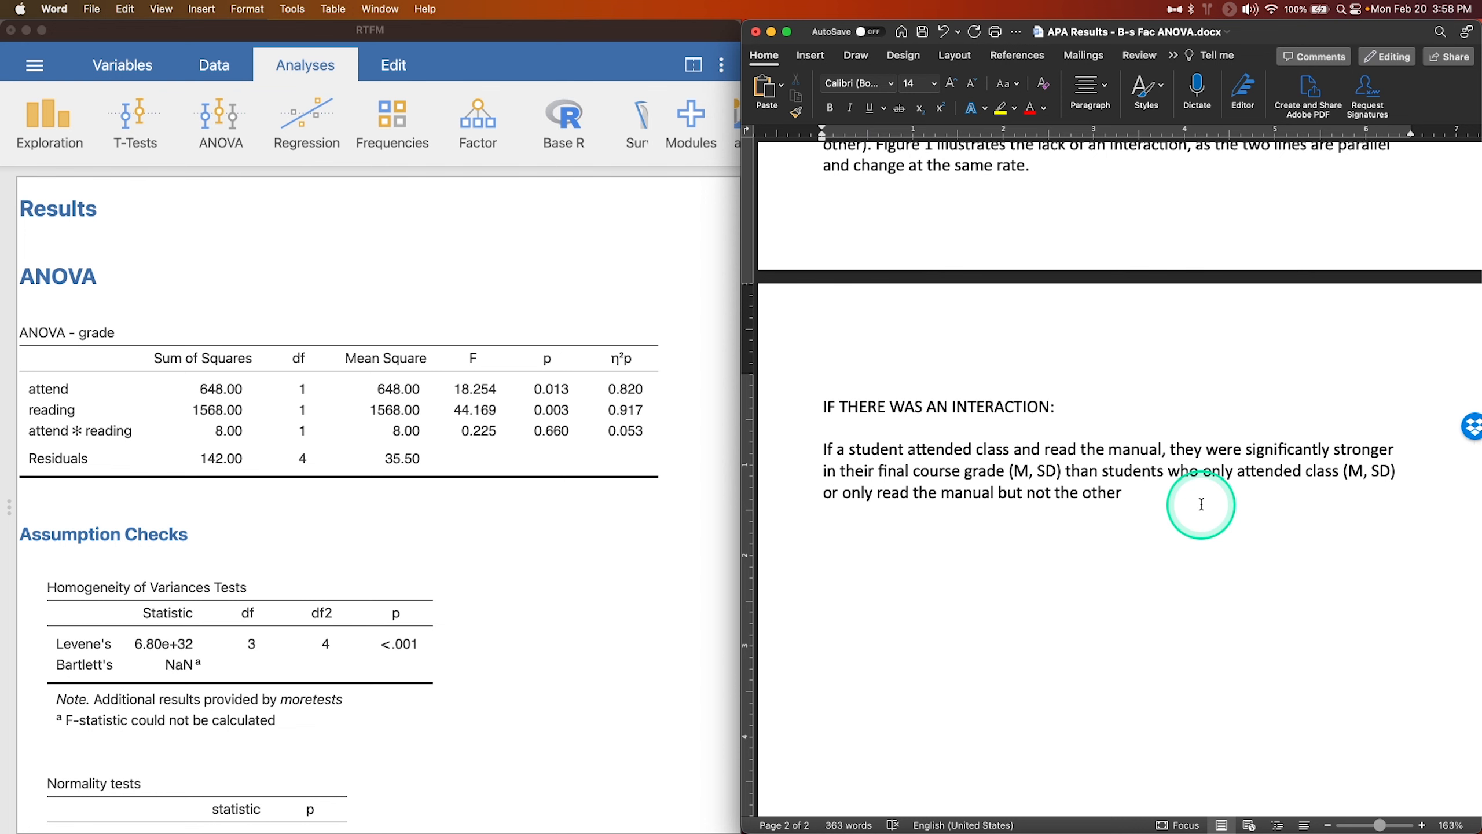
click(992, 495)
text((M, SD )
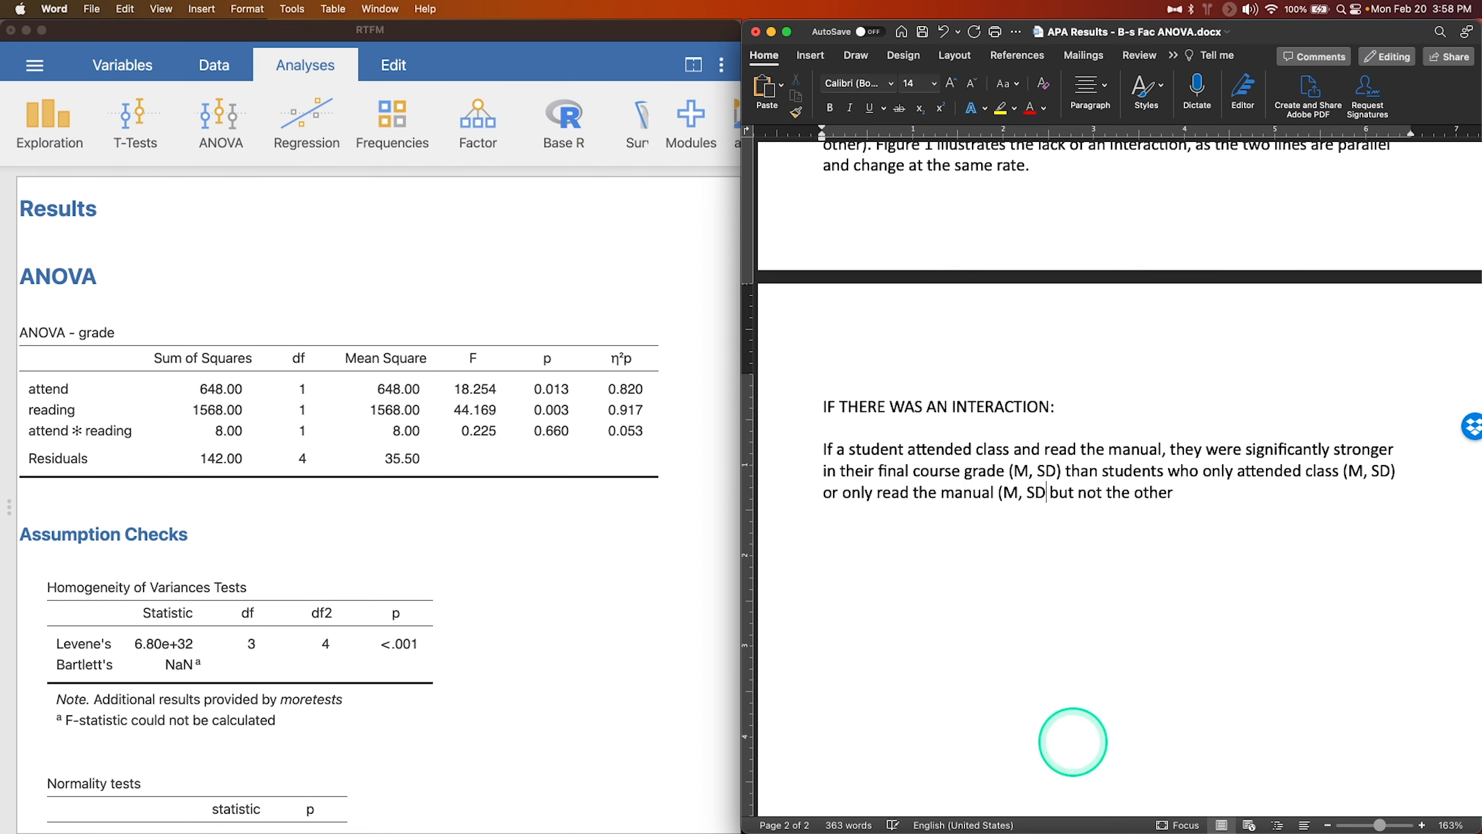
text())
click(1281, 612)
text(.)
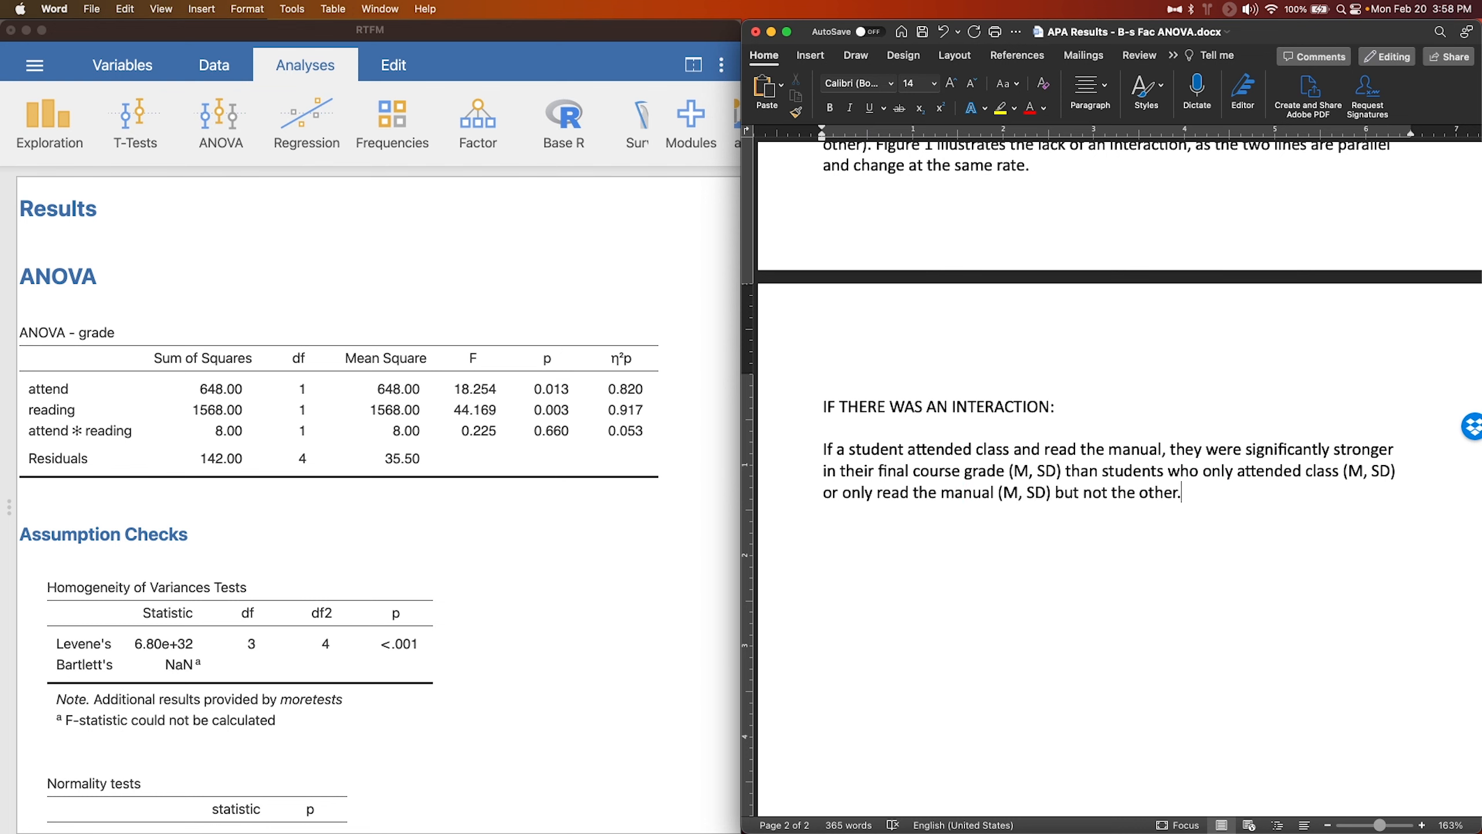
Begin the following sentence with "For example, attending and reading"
text( For example,)
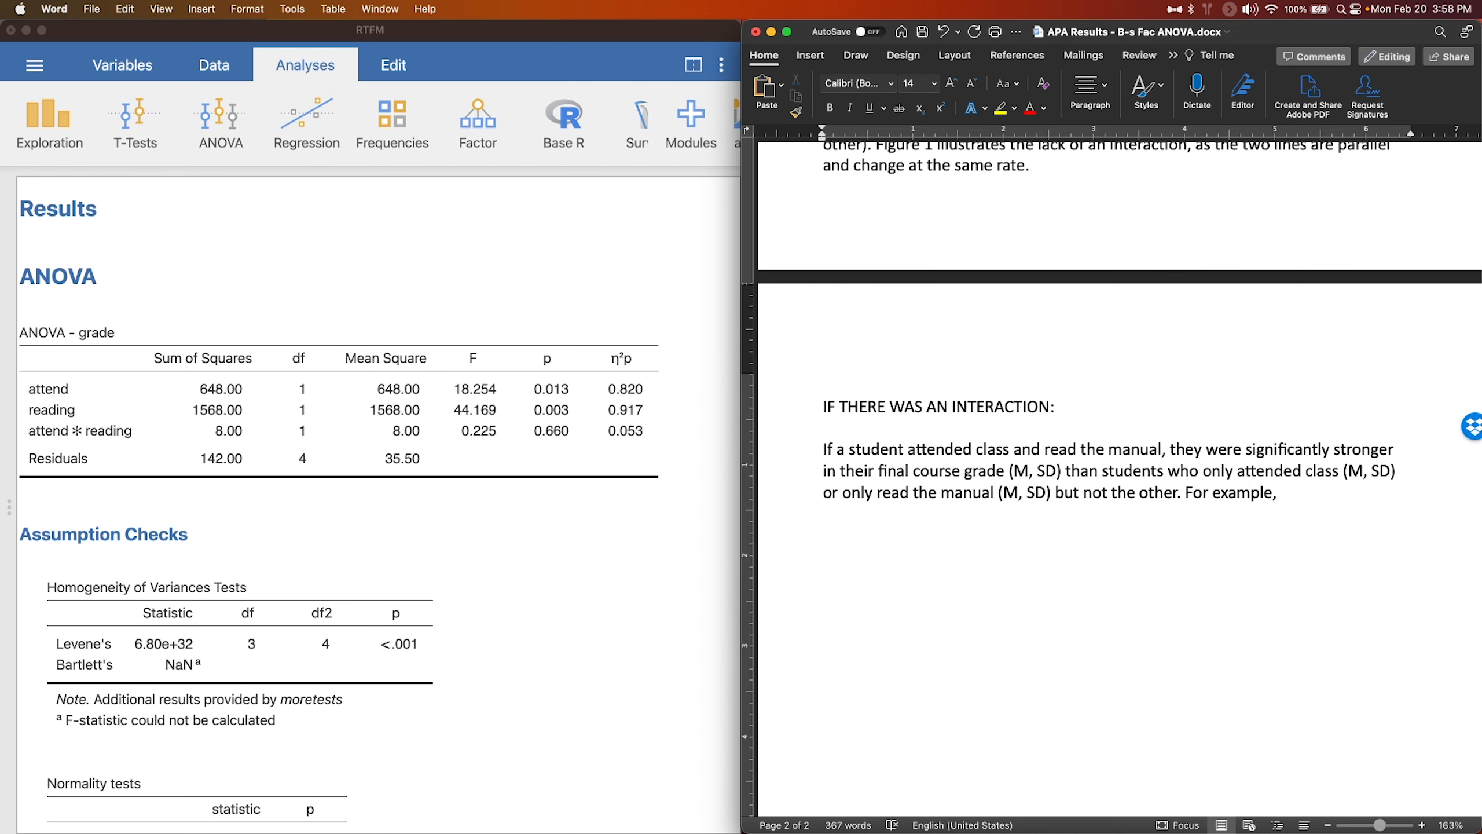
text( attending and reading)
key(BackSpace)
key(BackSpace)
key(BackSpace)
key(BackSpace)
key(BackSpace)
key(BackSpace)
key(BackSpace)
text(attending and reading )
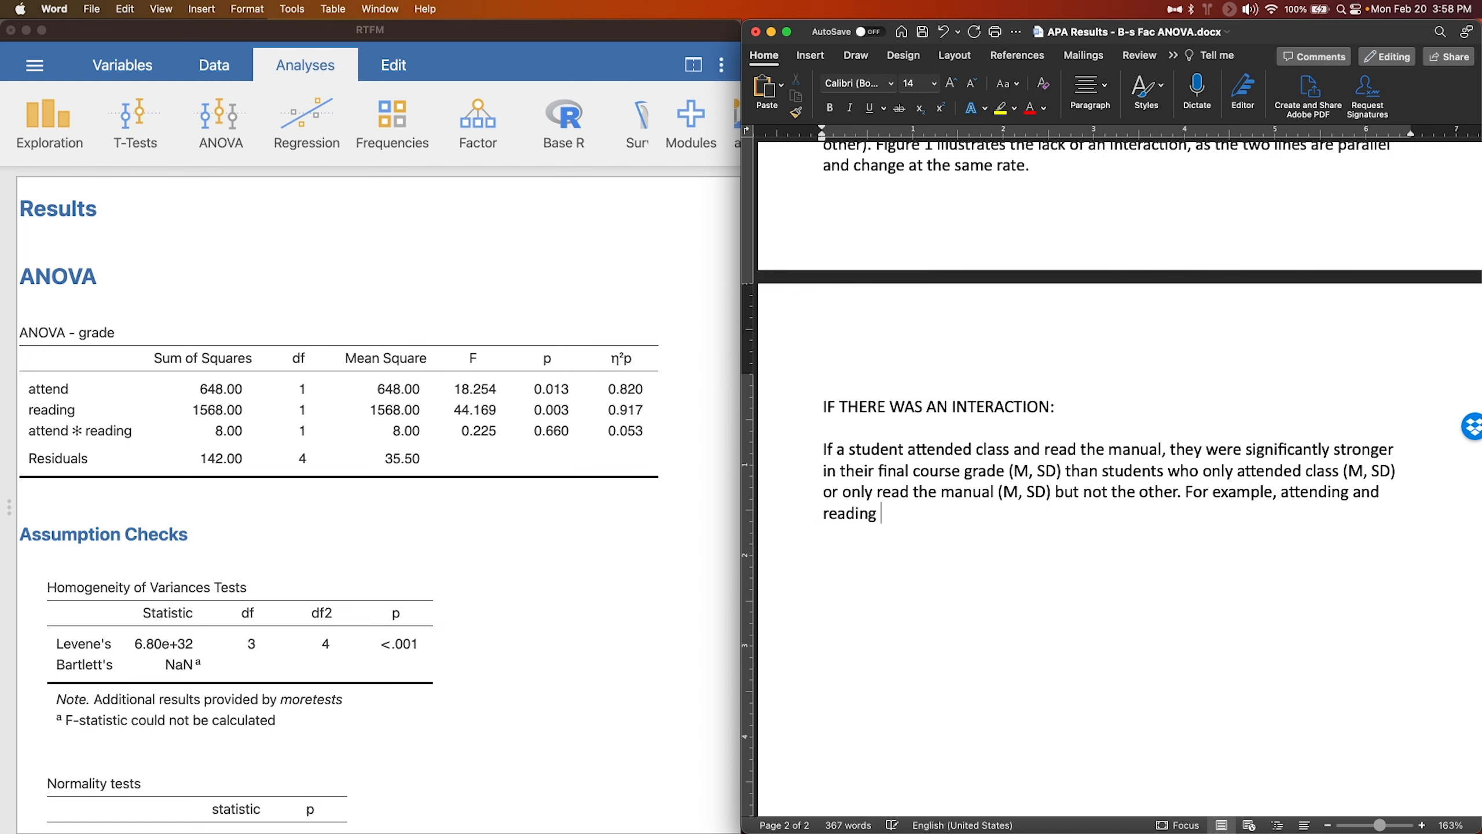
Continue the example sentence after "attending and reading" with "was significant"
text(was )
text(signficnatly)
key(BackSpace)
key(BackSpace)
key(BackSpace)
key(BackSpace)
key(BackSpace)
text(antl)
text(y )
Add the placeholder "(t-test info here)" after "was significant"
text(-terst in)
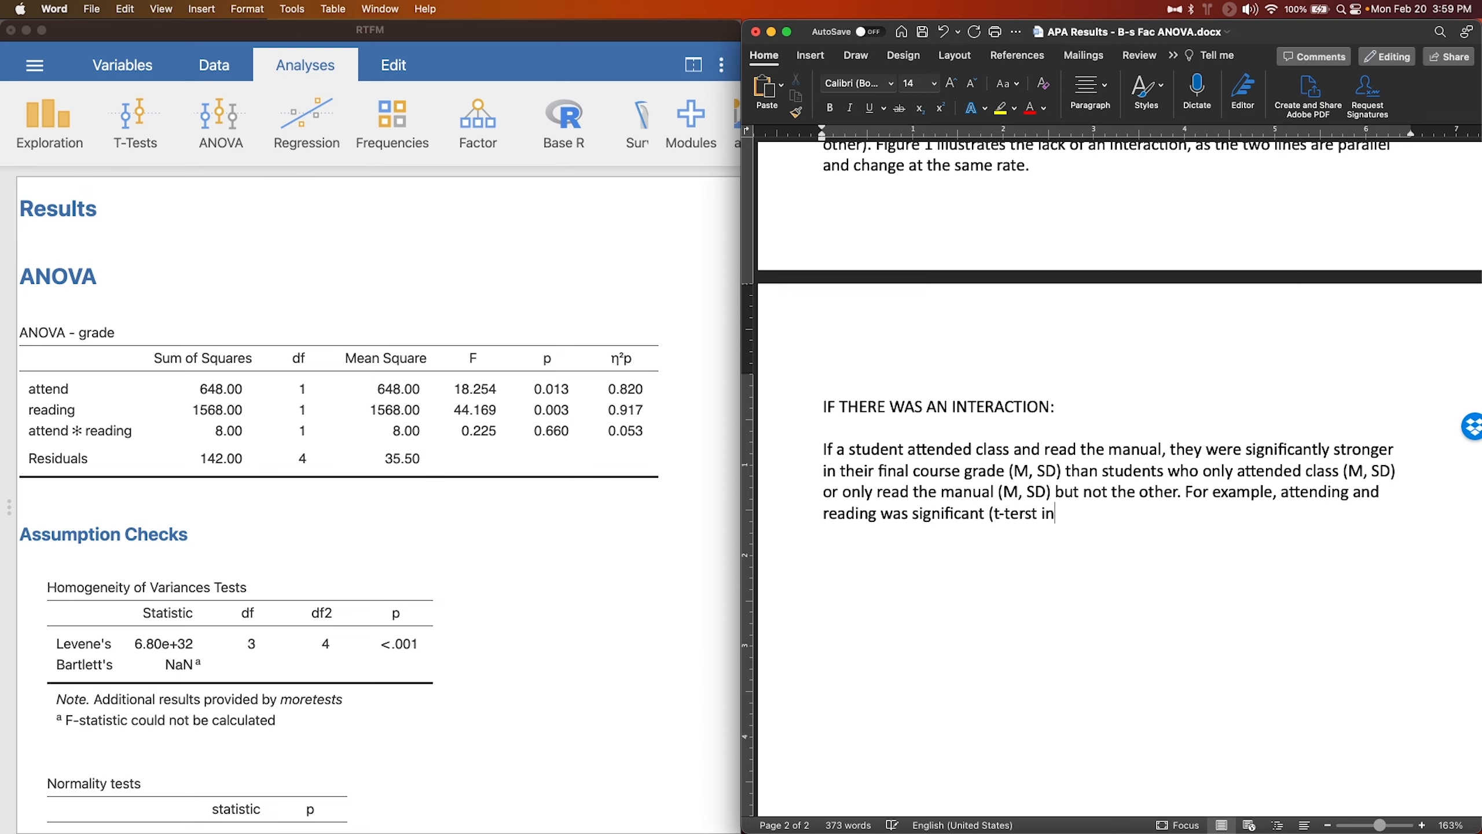
key(BackSpace)
key(BackSpace)
key(BackSpace)
key(BackSpace)
key(BackSpace)
key(BackSpace)
text(st info here))
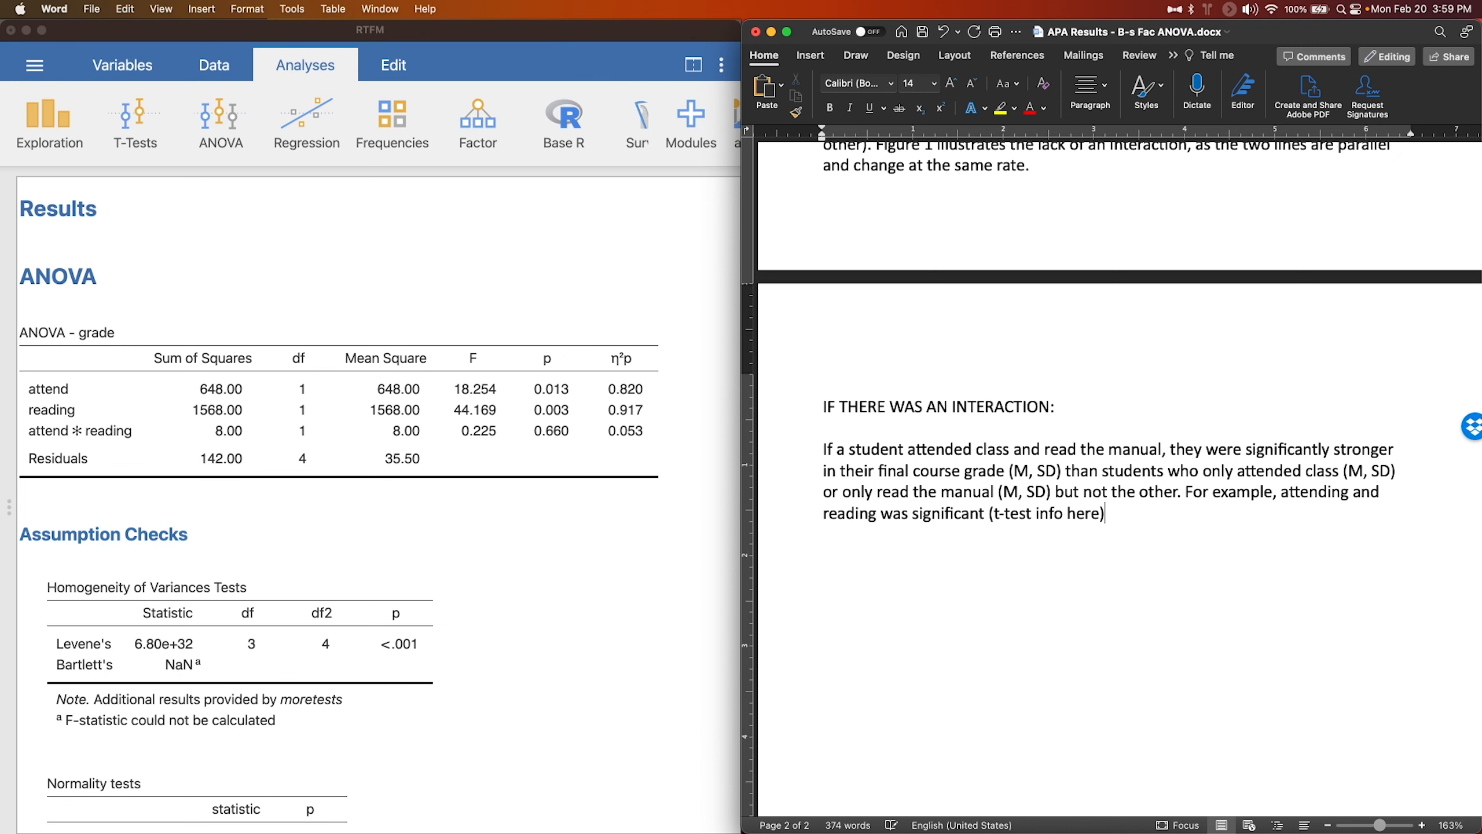
Examine the attend ✻ reading post hoc comparisons in jamovi, including the group pairings, t values, Bonferroni p values and Cohen's d
scroll(187, 500, down, 5)
scroll(187, 500, down, 6)
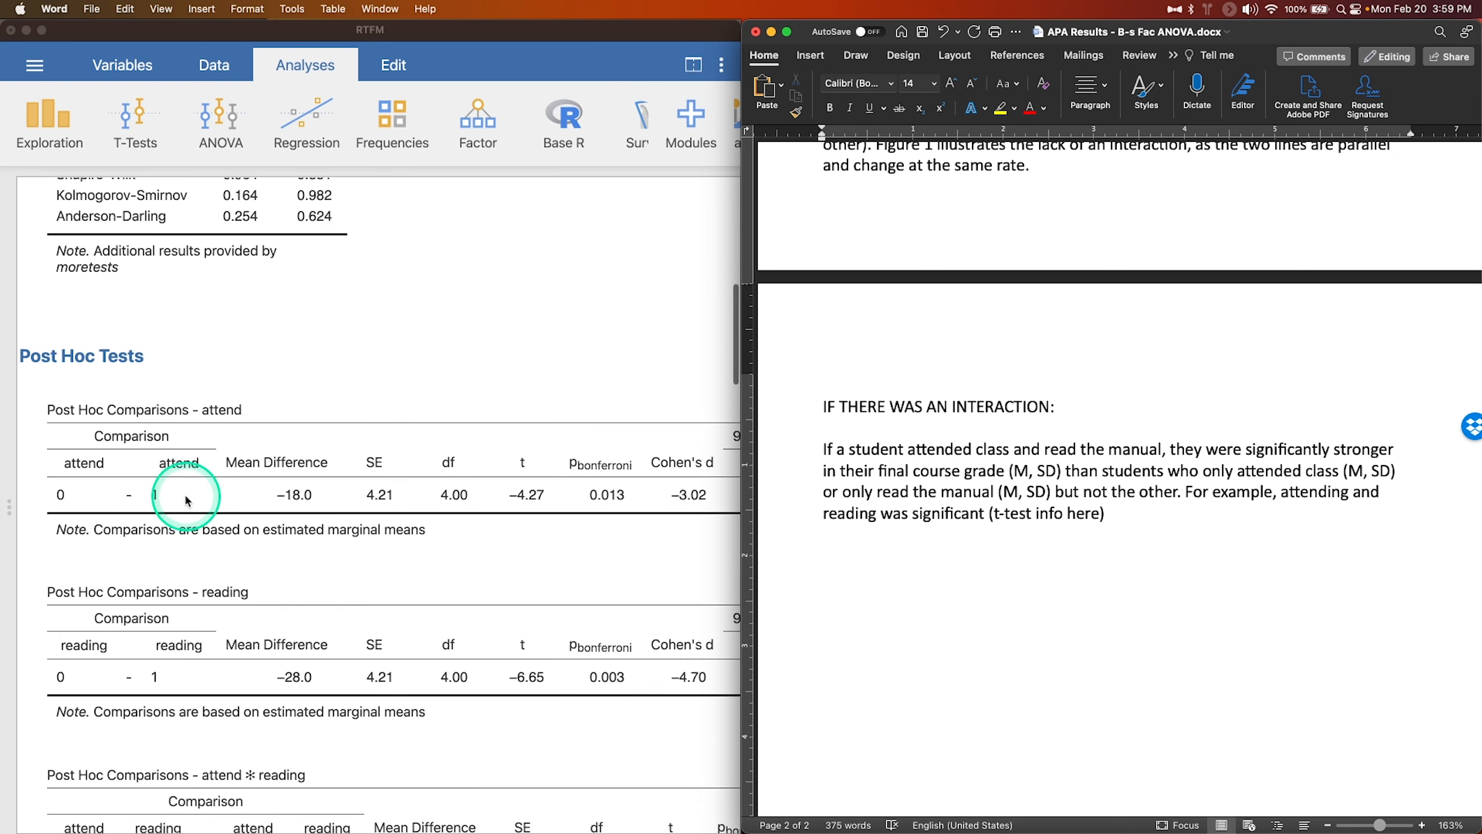
scroll(435, 539, down, 3)
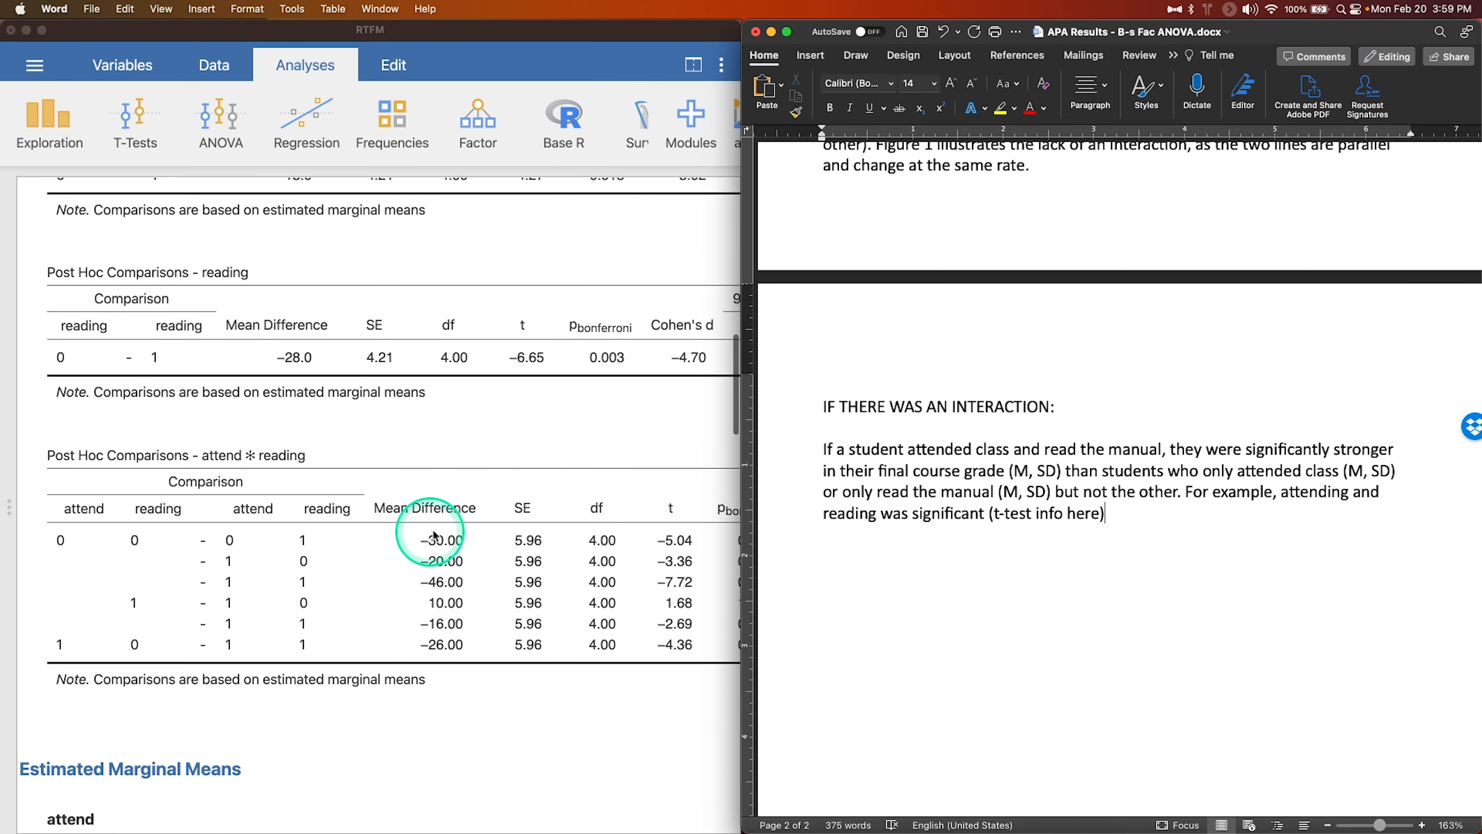
scroll(116, 496, down, 1)
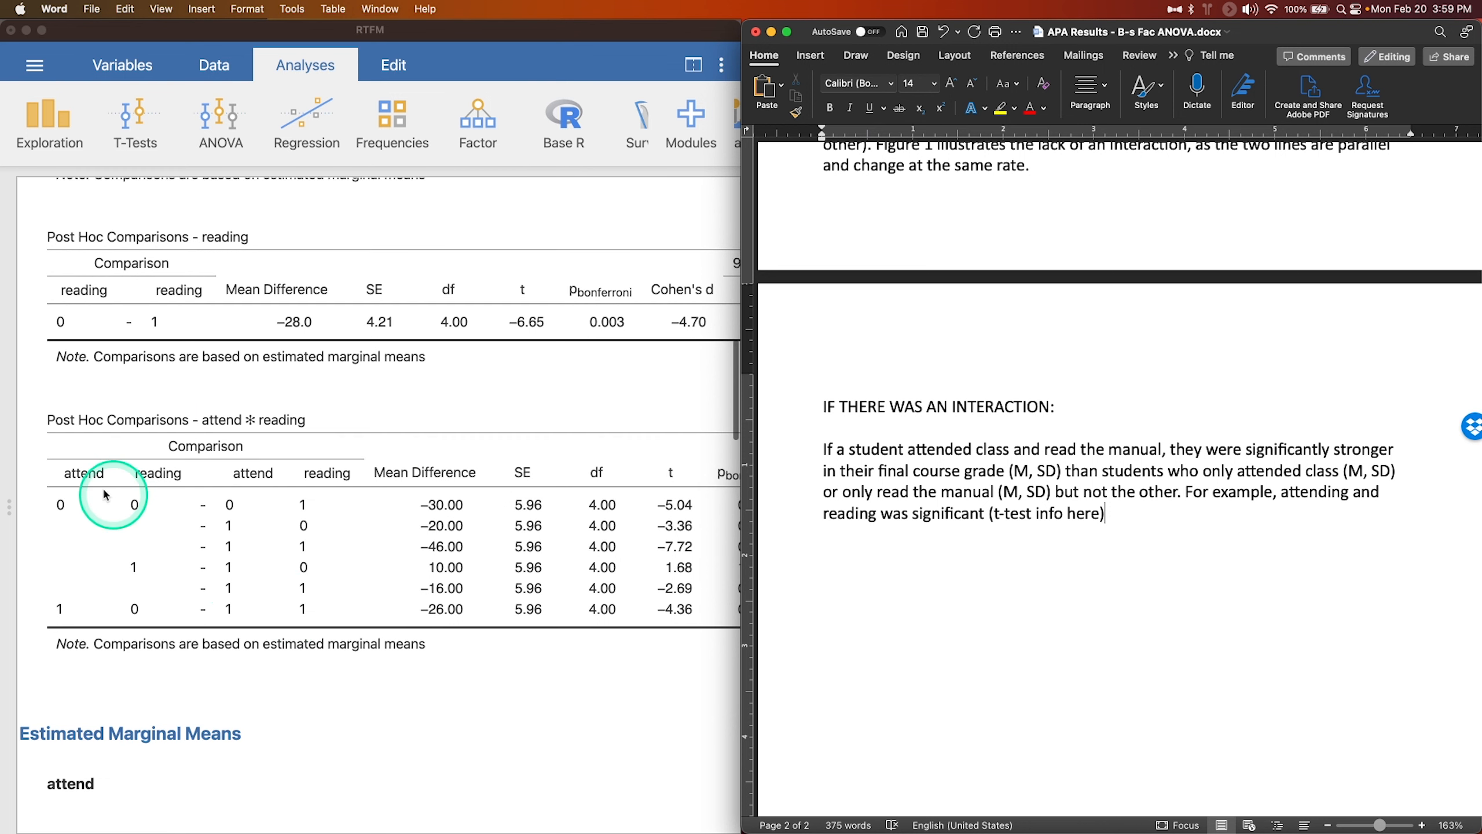
scroll(143, 502, right, 1)
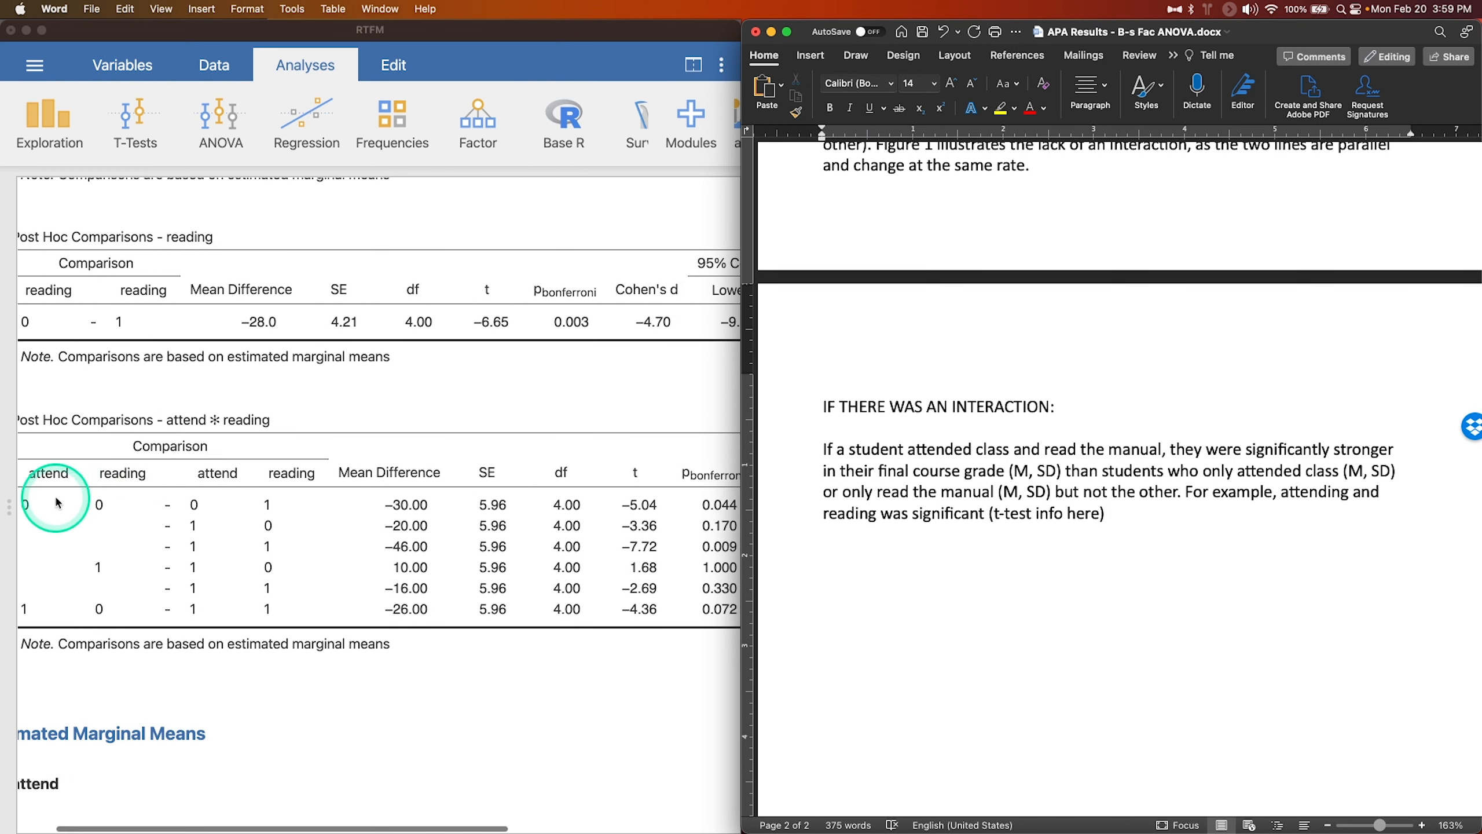
scroll(120, 493, down, 1)
scroll(282, 508, right, 5)
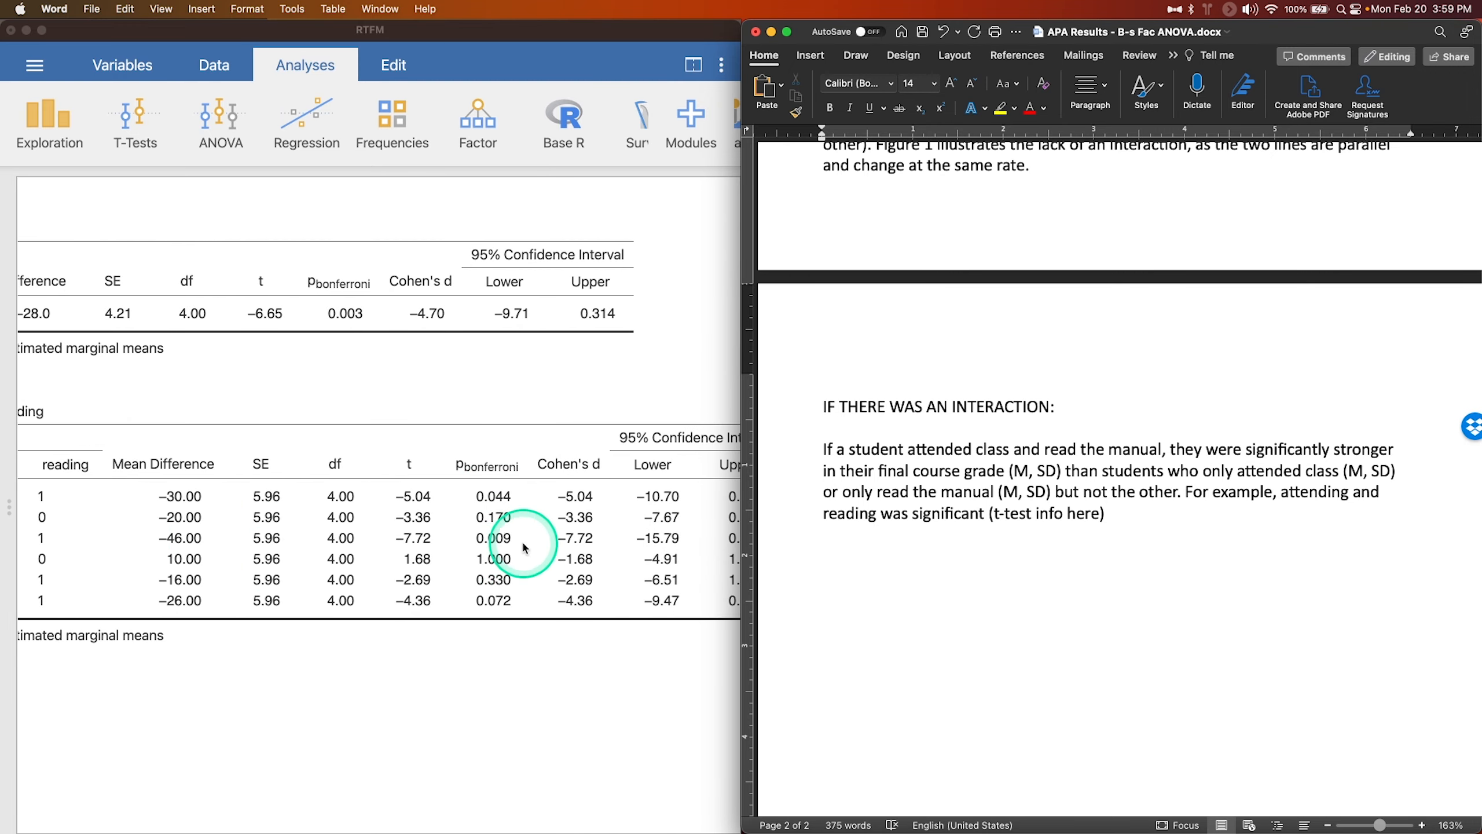
scroll(505, 535, left, 1)
scroll(509, 538, left, 6)
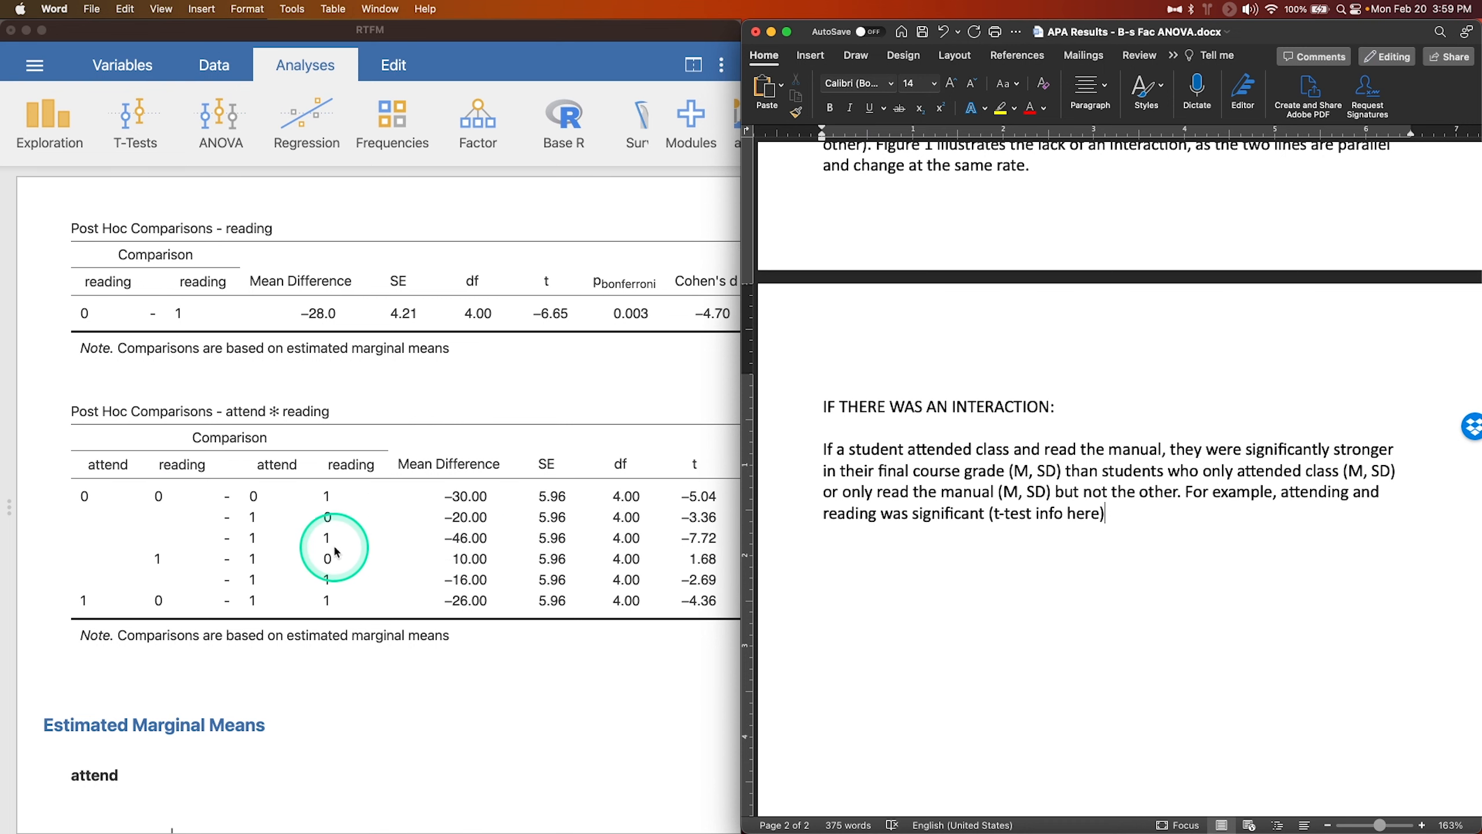
scroll(409, 546, right, 5)
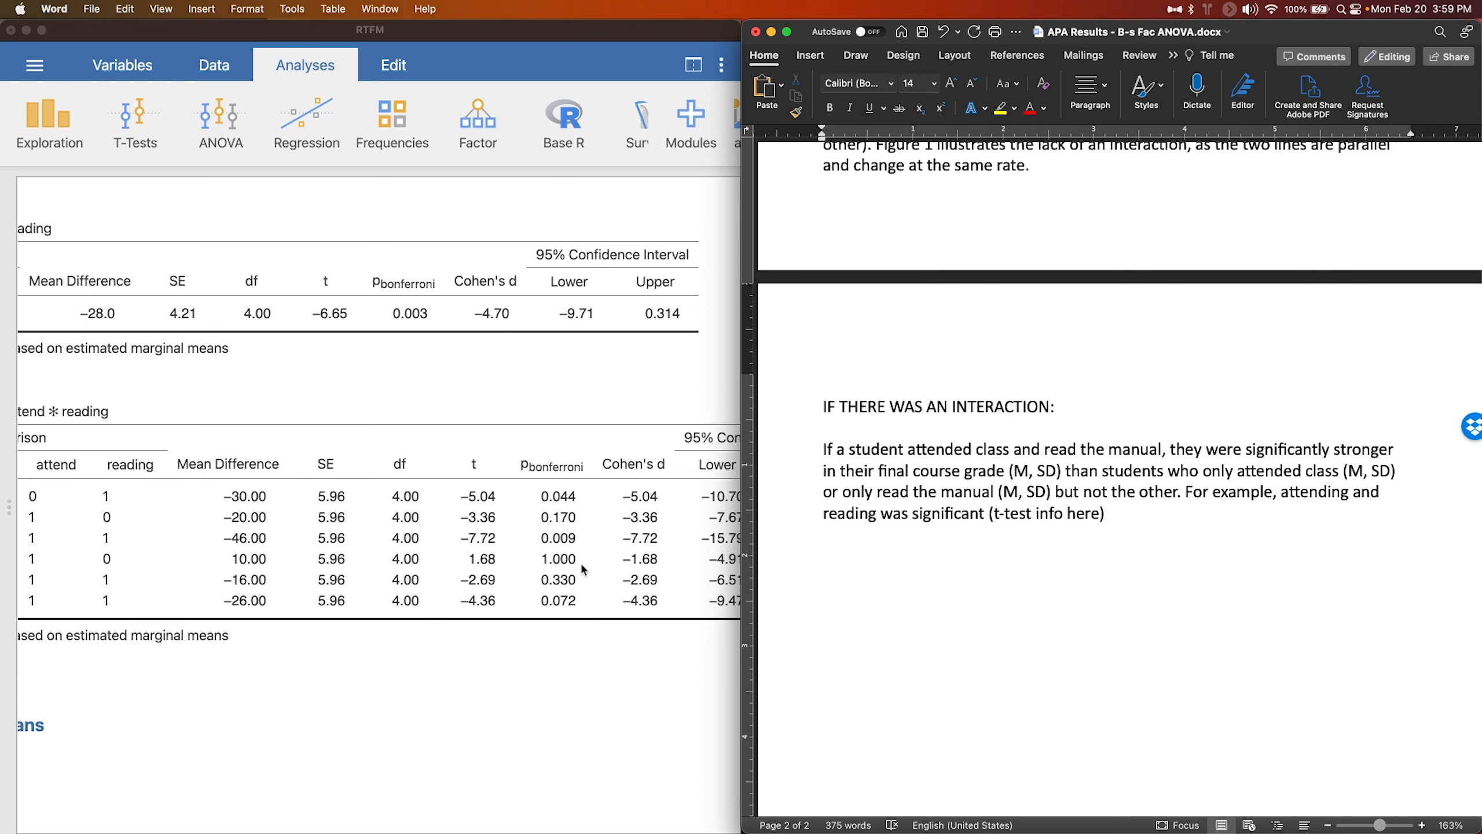
scroll(569, 552, left, 2)
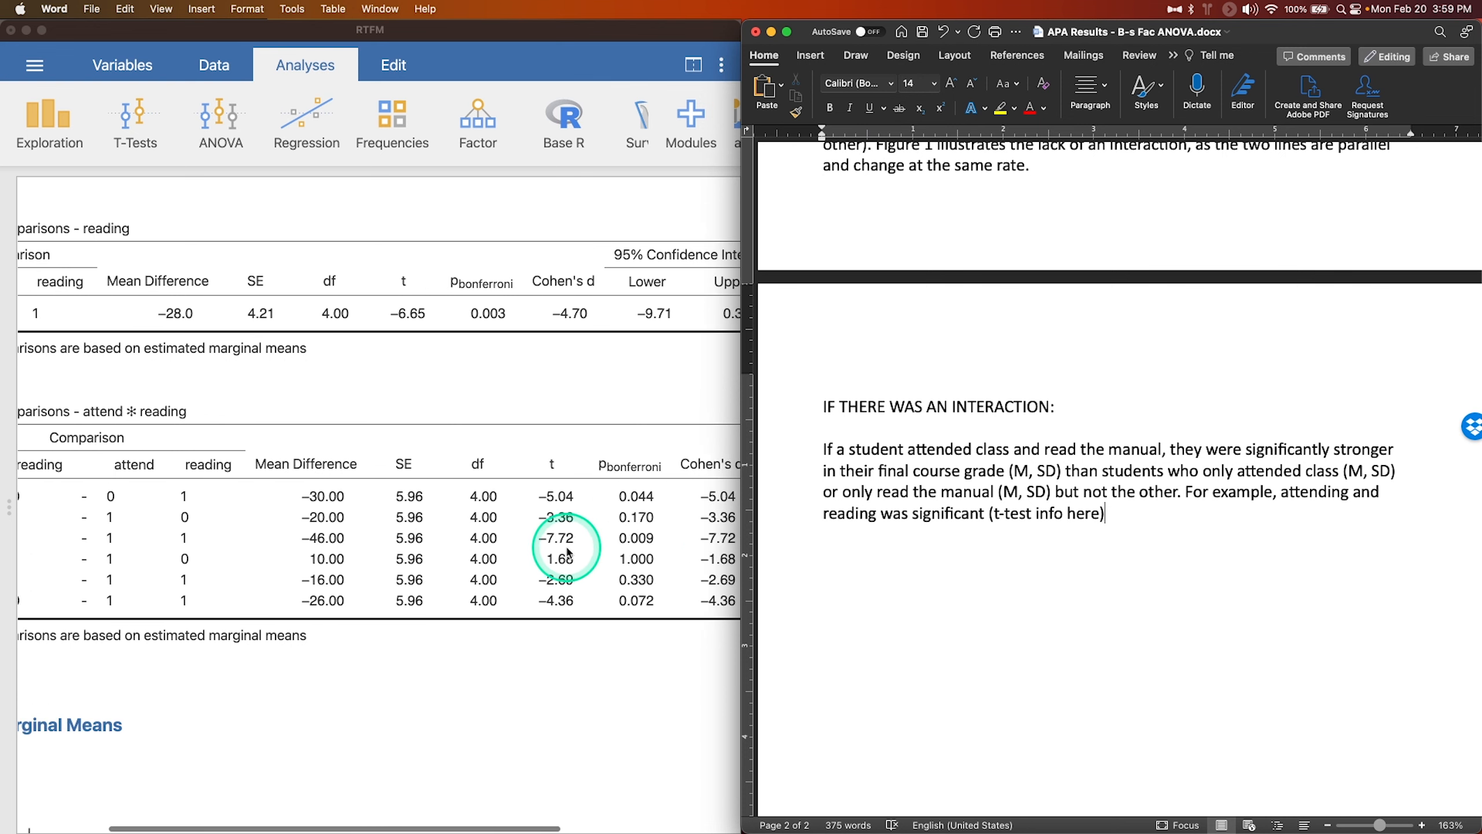
scroll(336, 536, left, 2)
Examine the attend ✻ reading plot, looking at the mean grades of each attendance and reading combination
scroll(337, 536, down, 15)
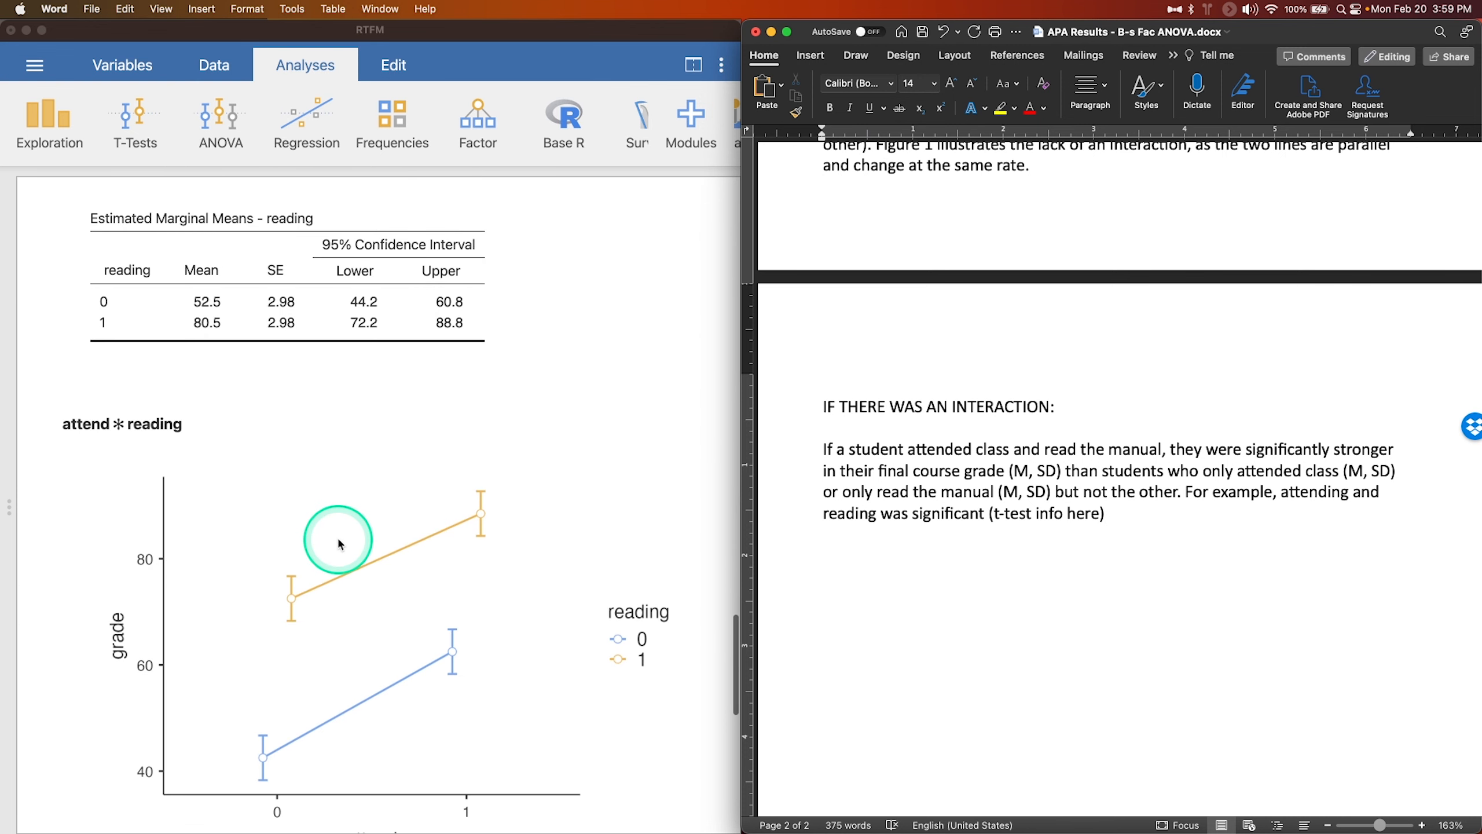
key(alt+a)
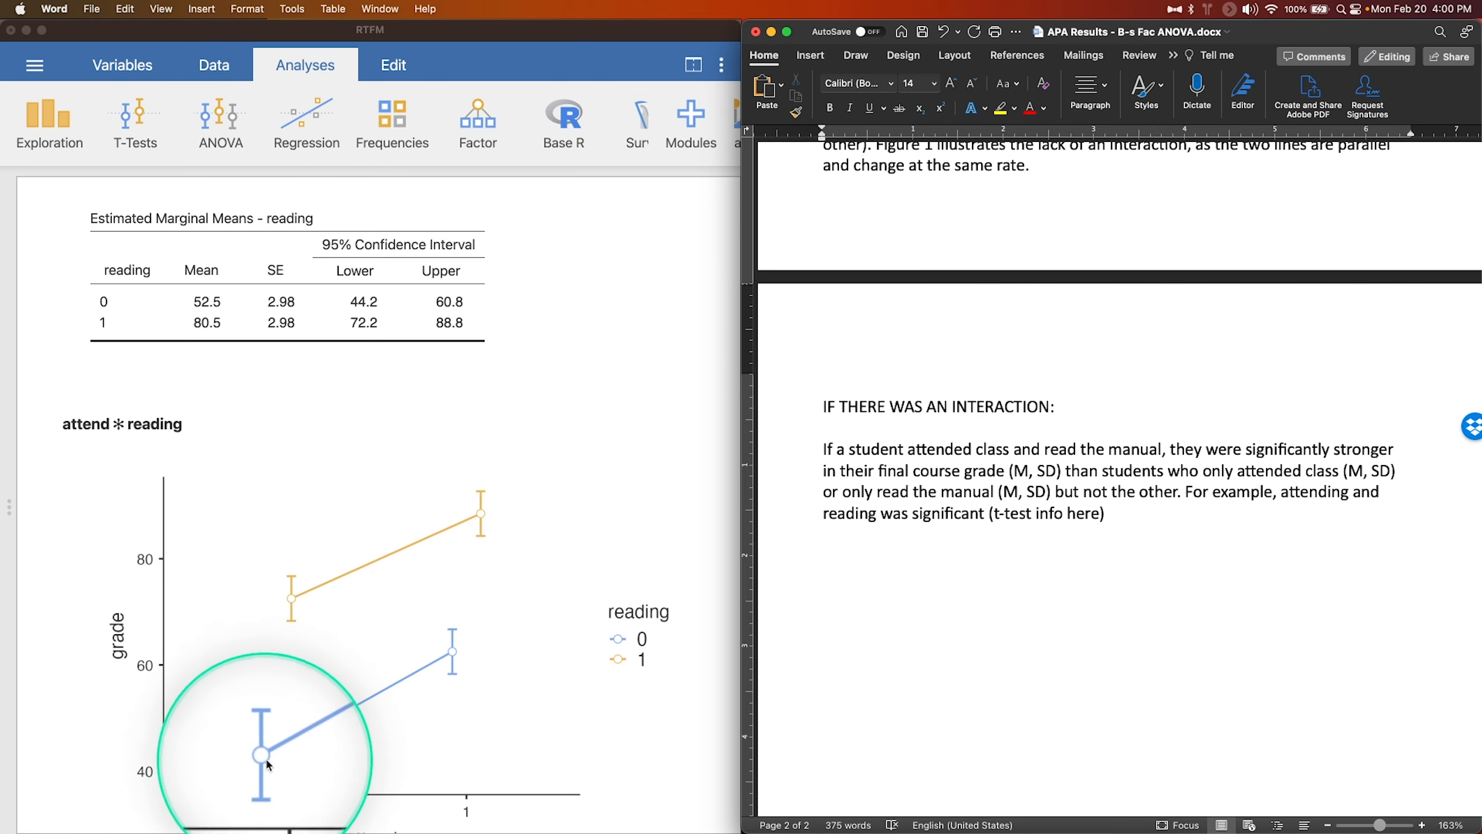
key(alt+a)
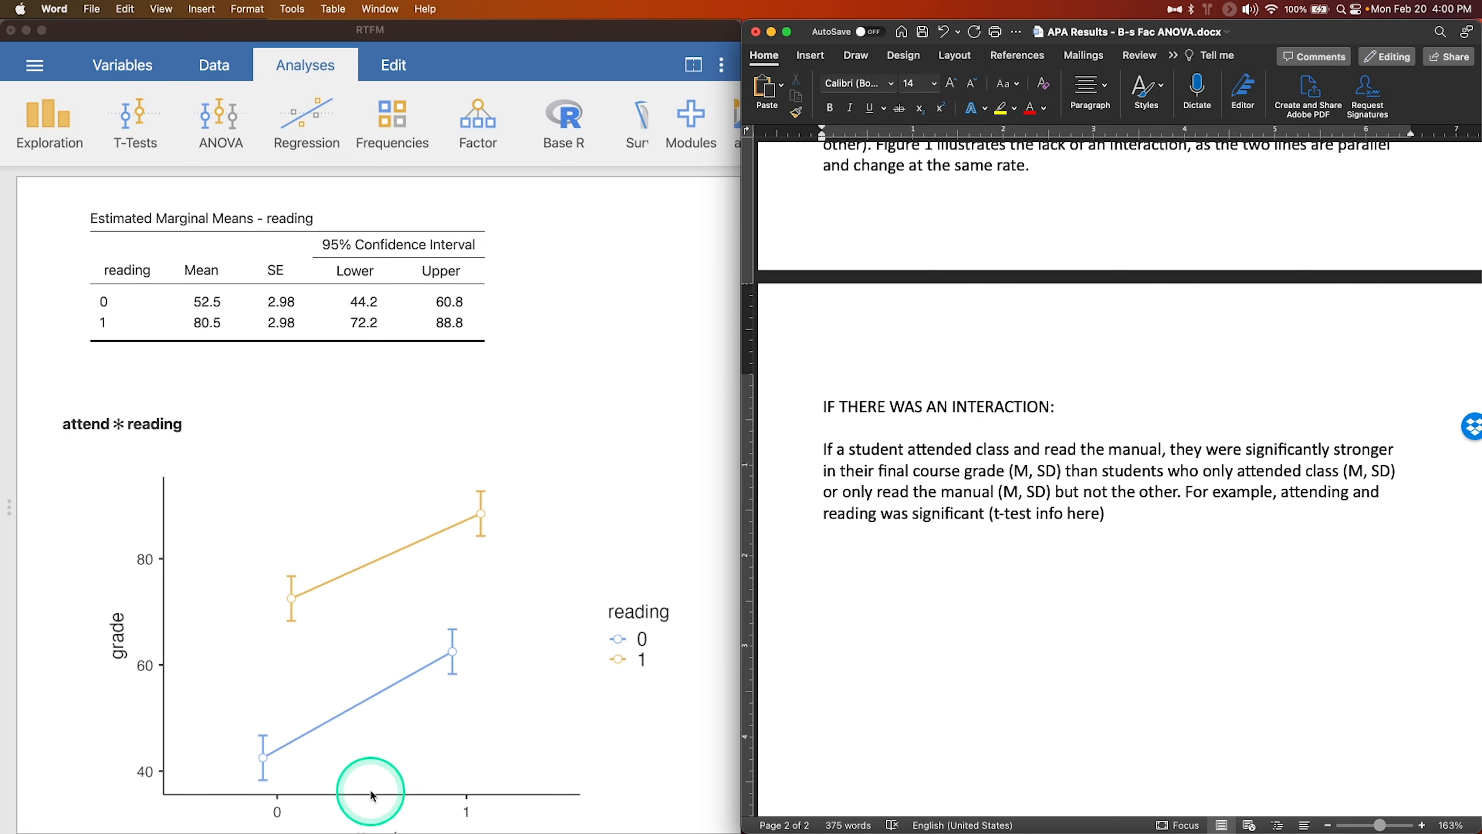
key(alt+a)
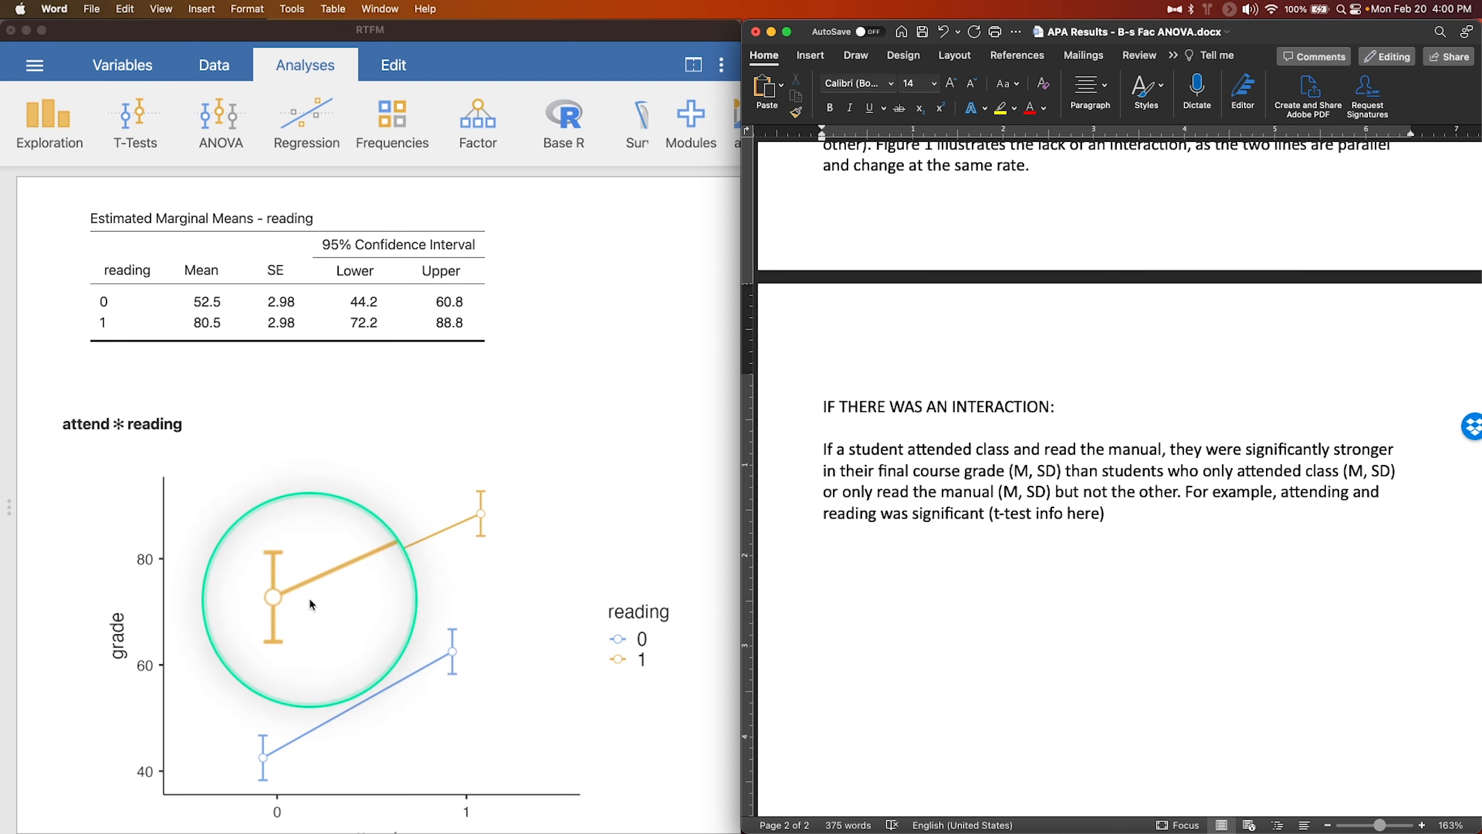
scroll(292, 586, down, 2)
key(alt+a)
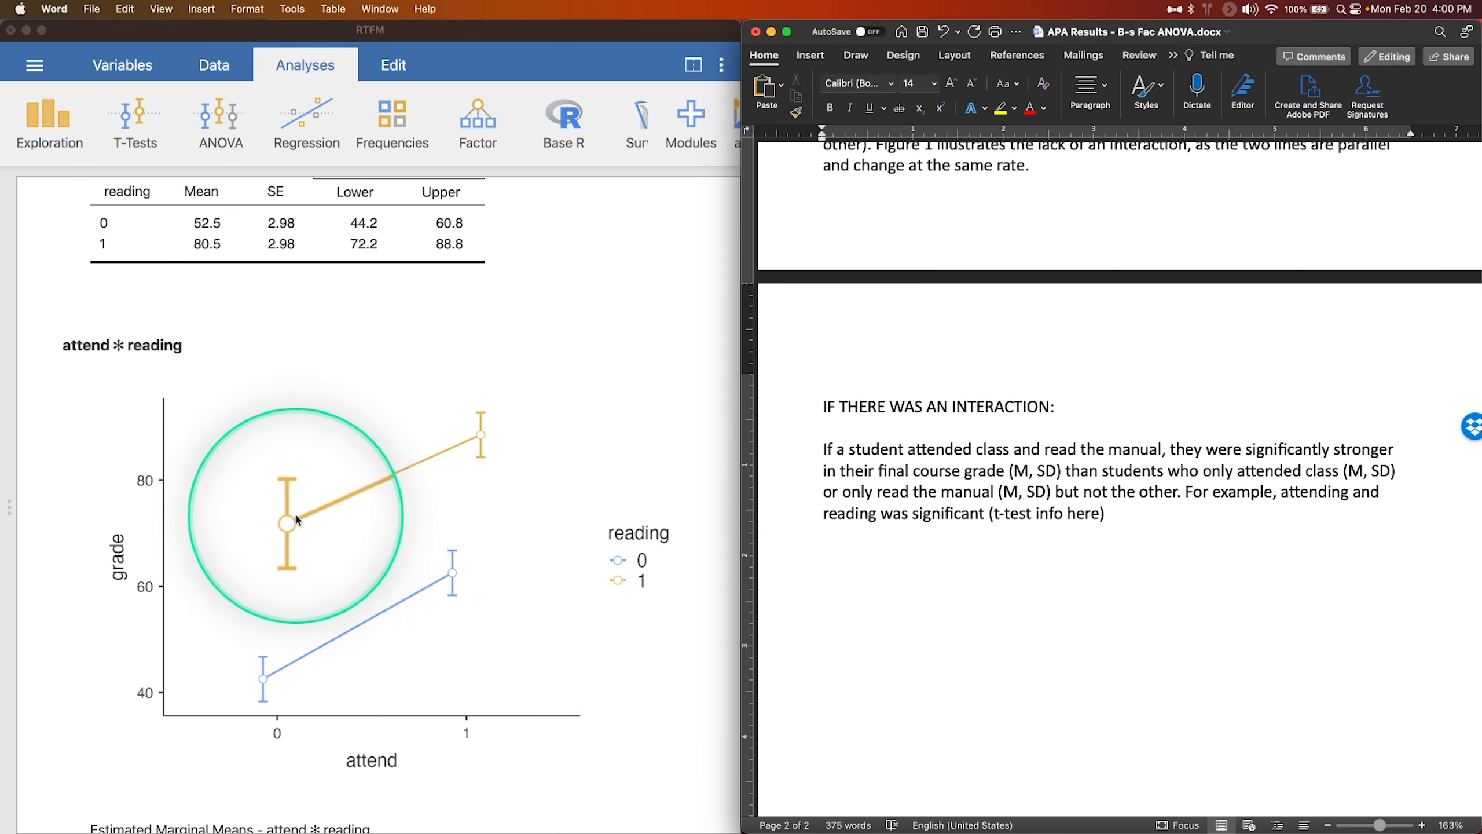
Match the group pairings in the attend ✻ reading post hoc table to the points on the interaction plot
scroll(502, 589, up, 20)
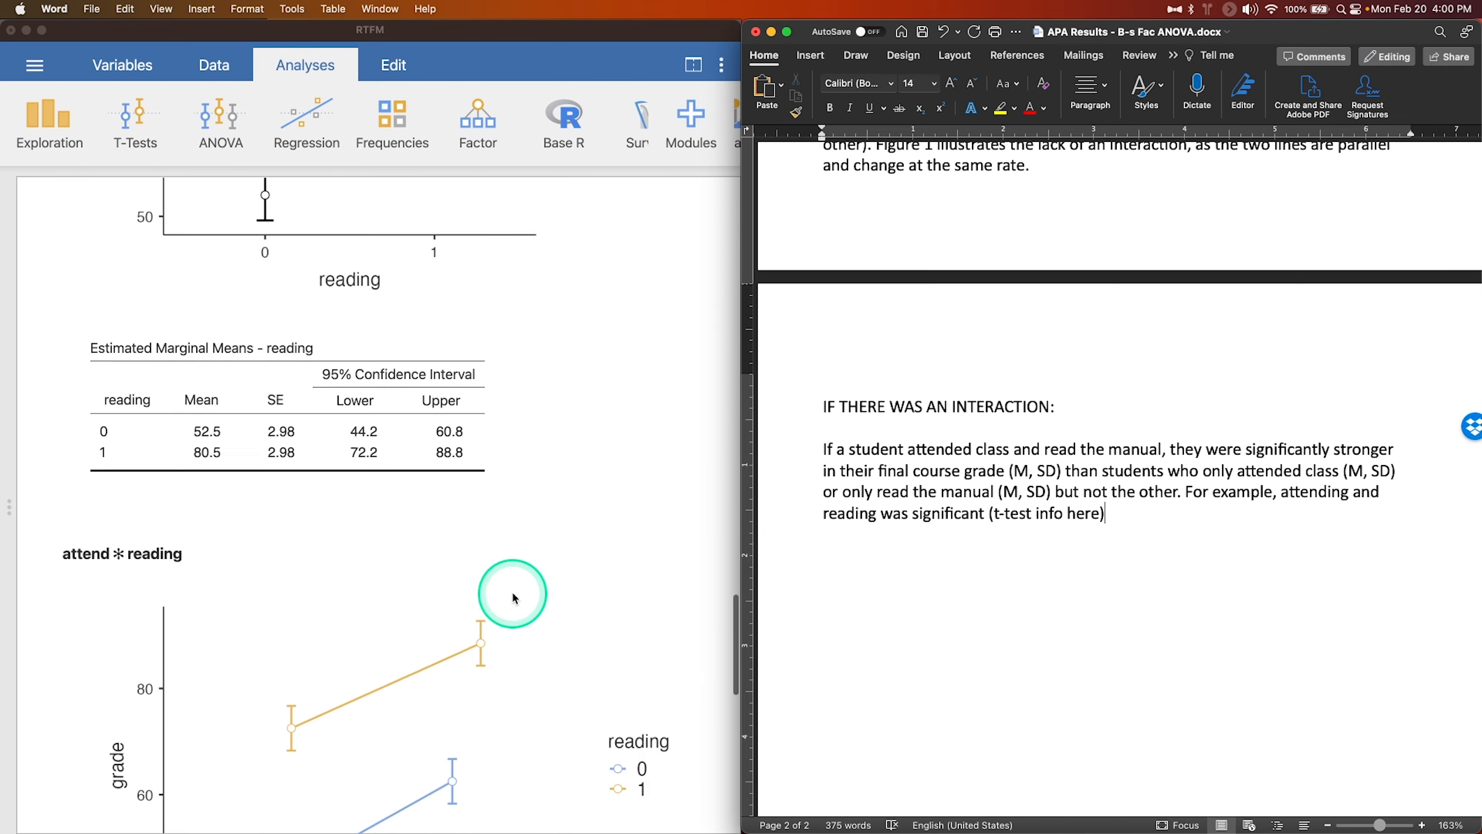
scroll(514, 597, up, 1)
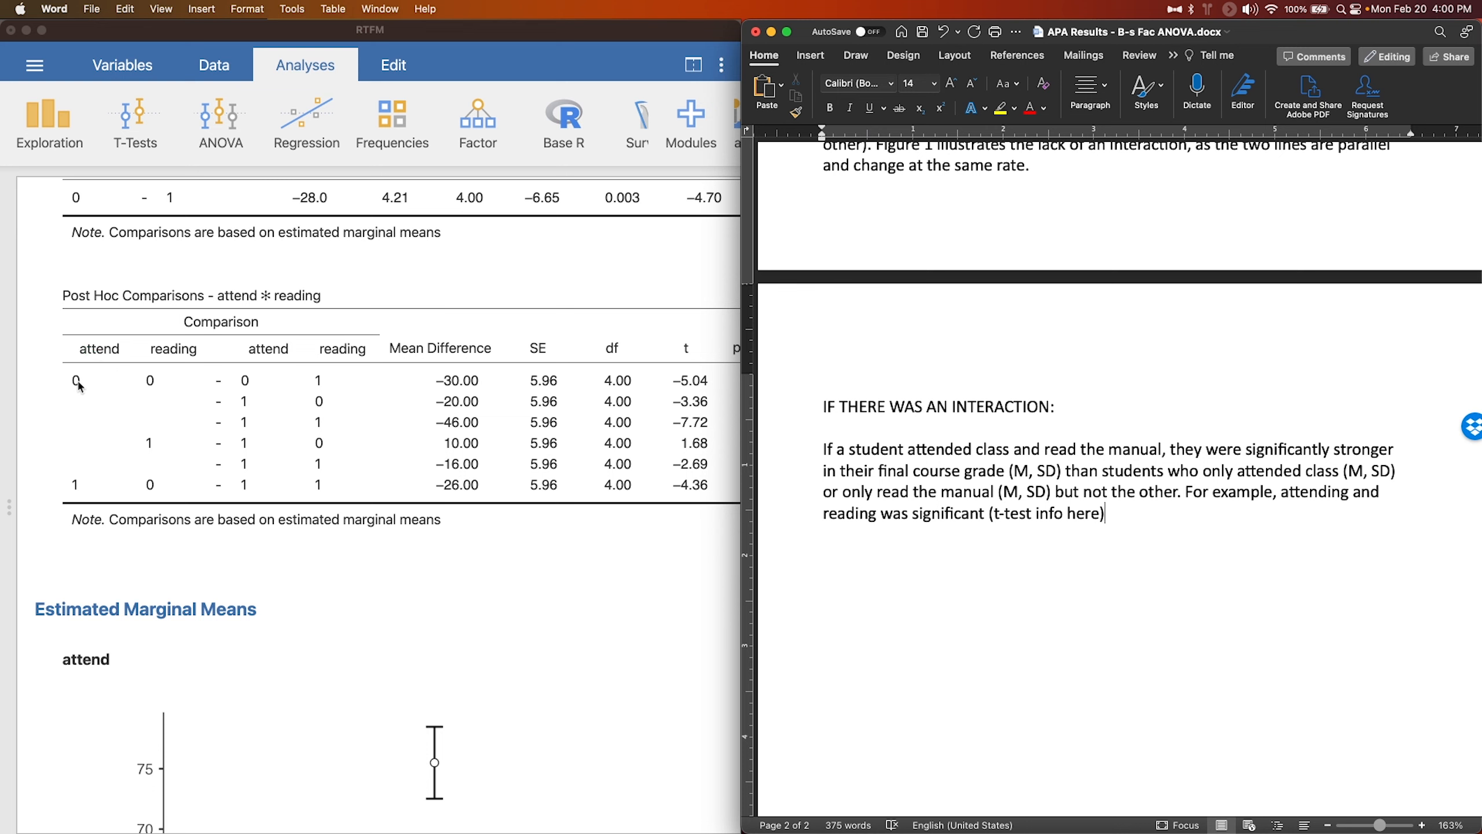
click(246, 387)
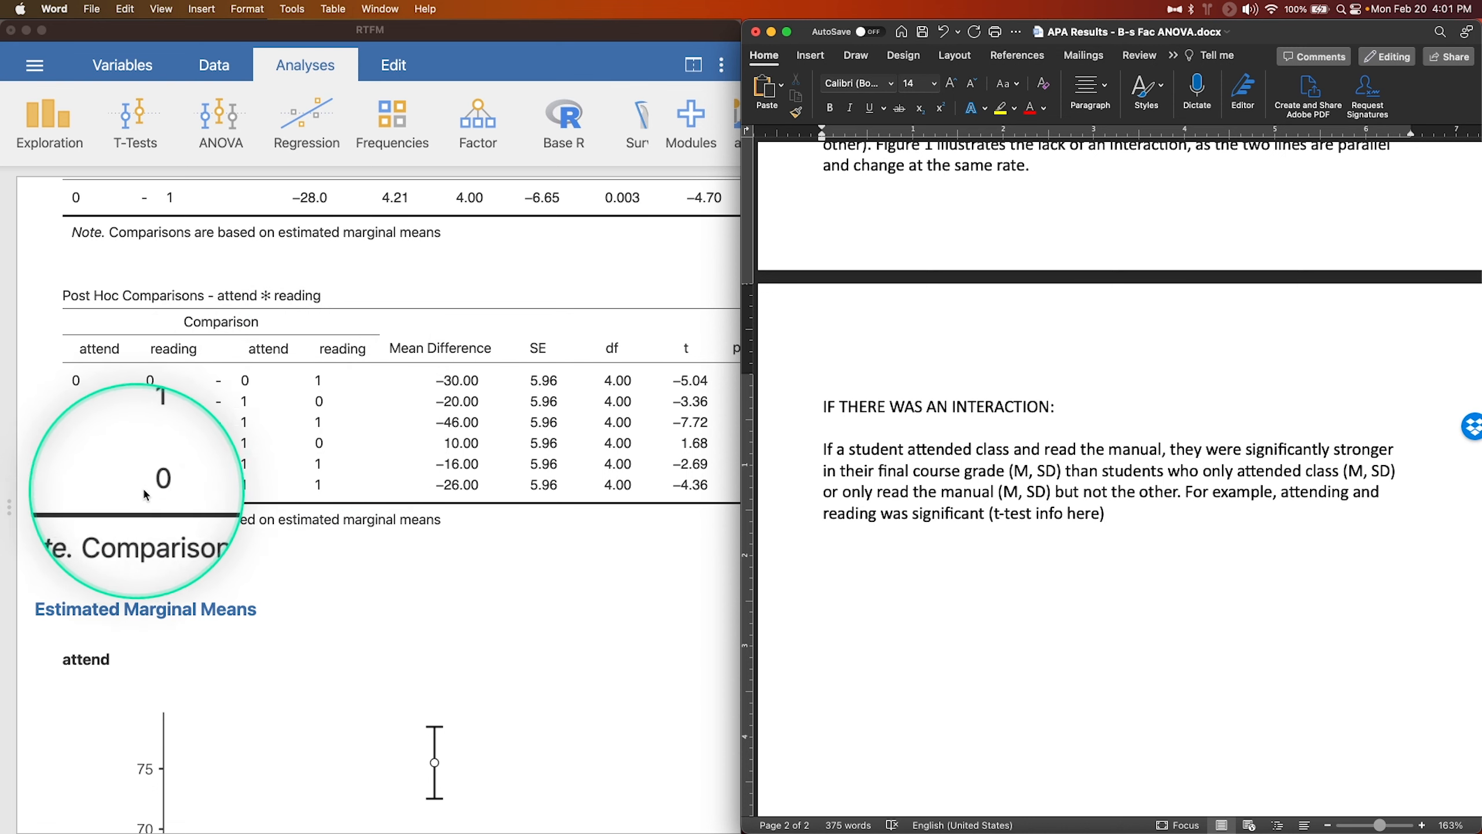
scroll(330, 496, down, 15)
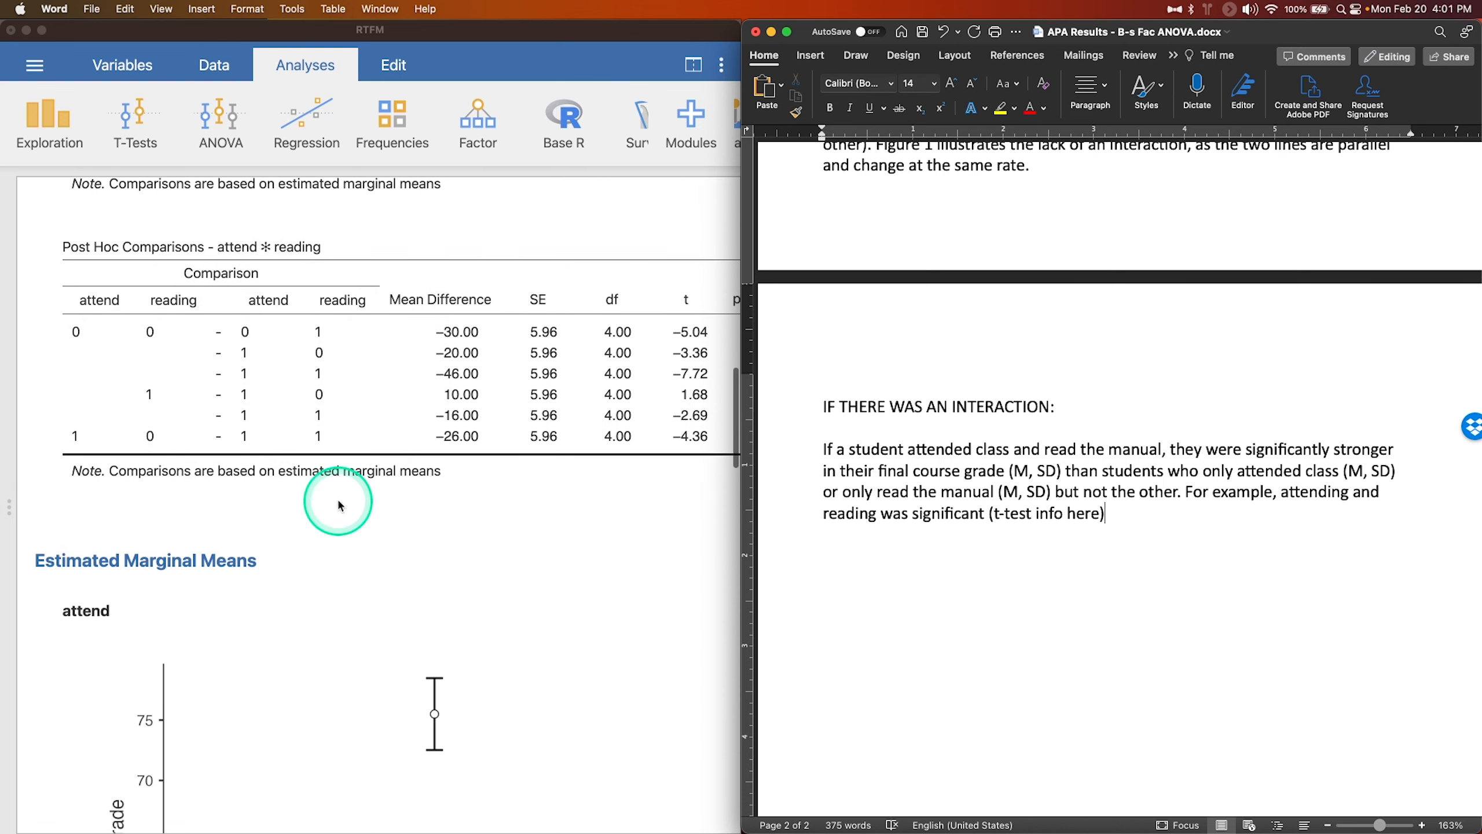
scroll(342, 505, down, 10)
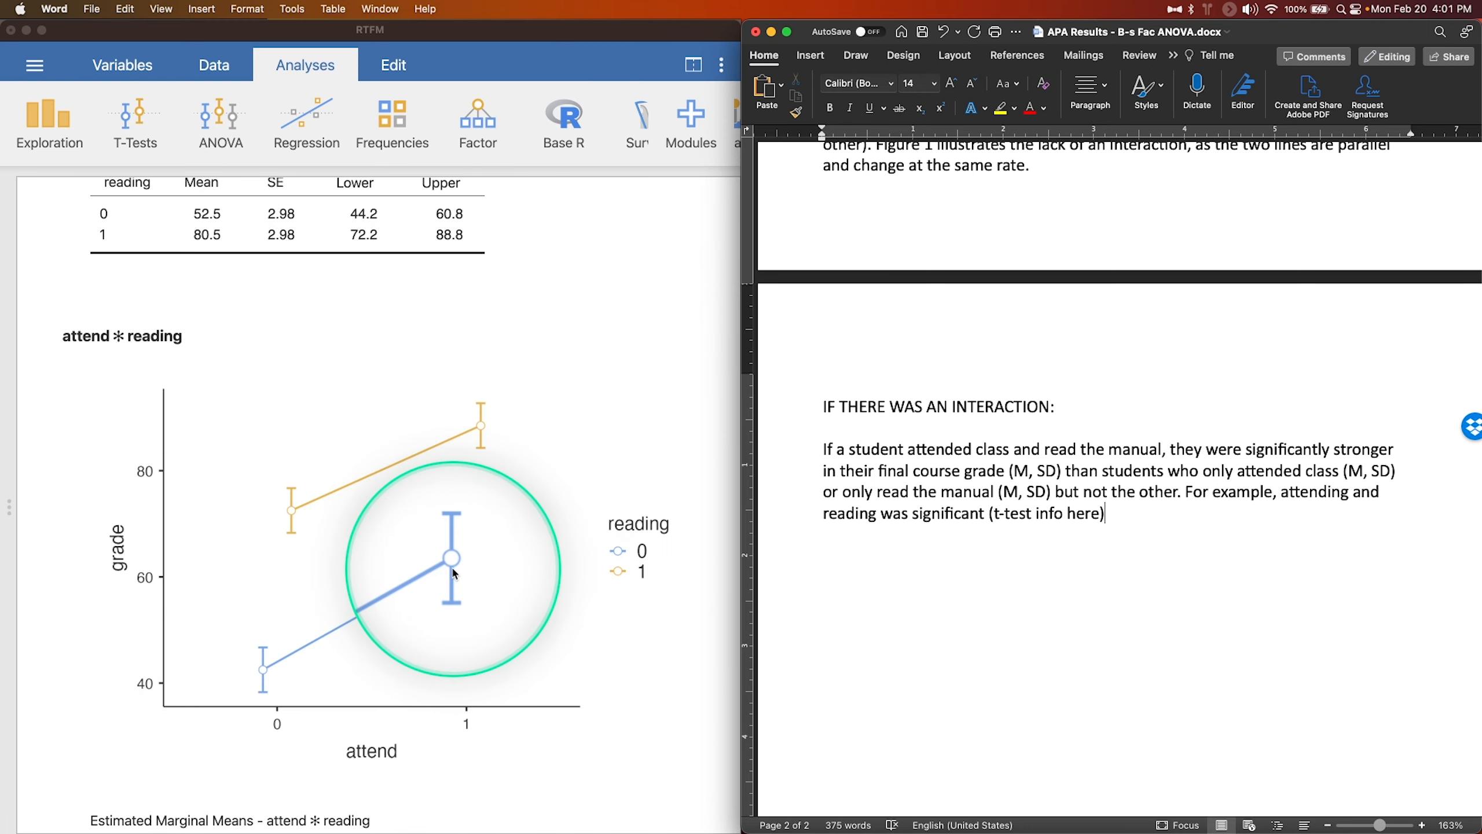
scroll(455, 574, up, 15)
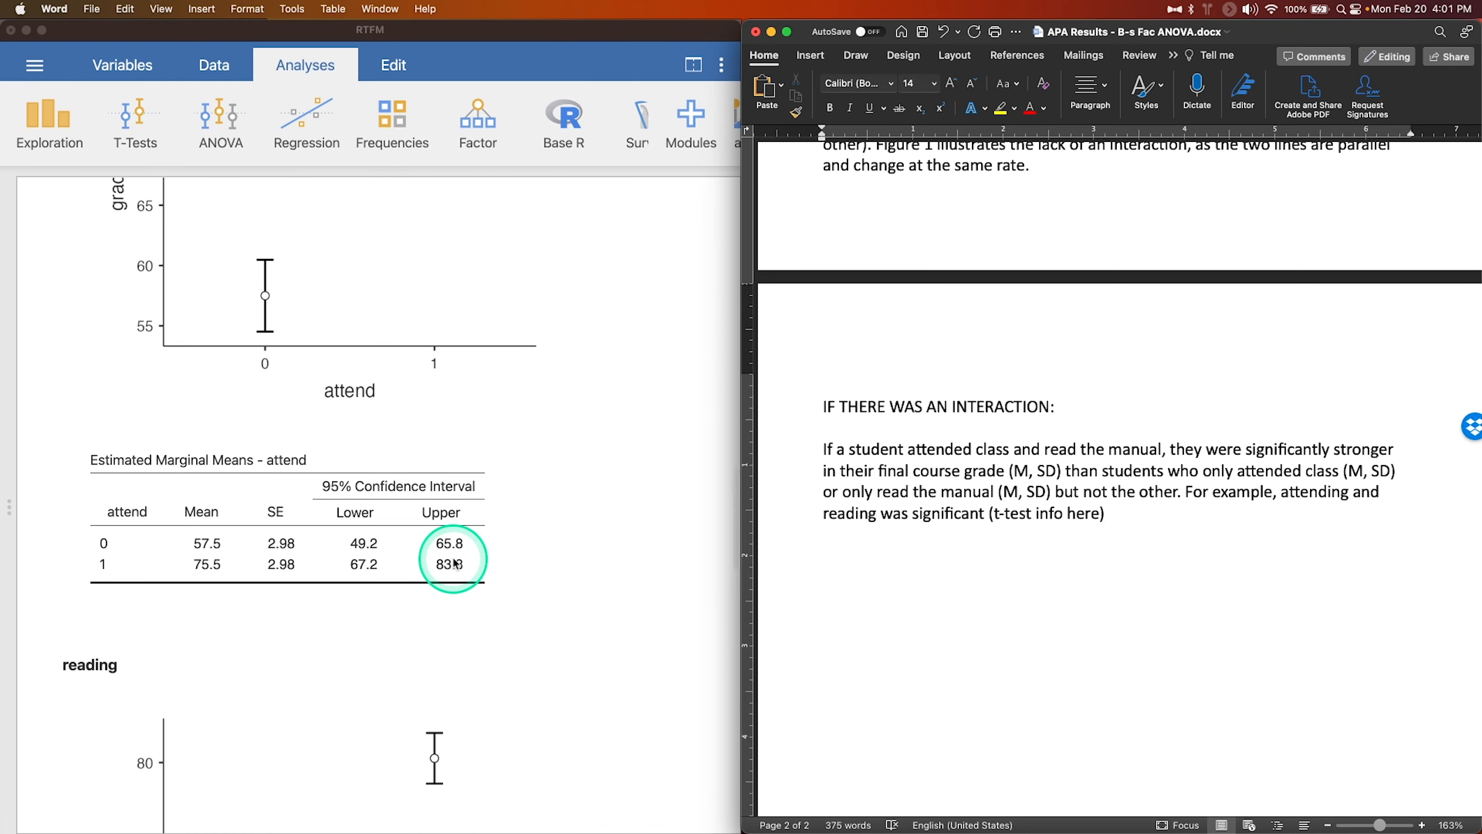
scroll(456, 564, up, 10)
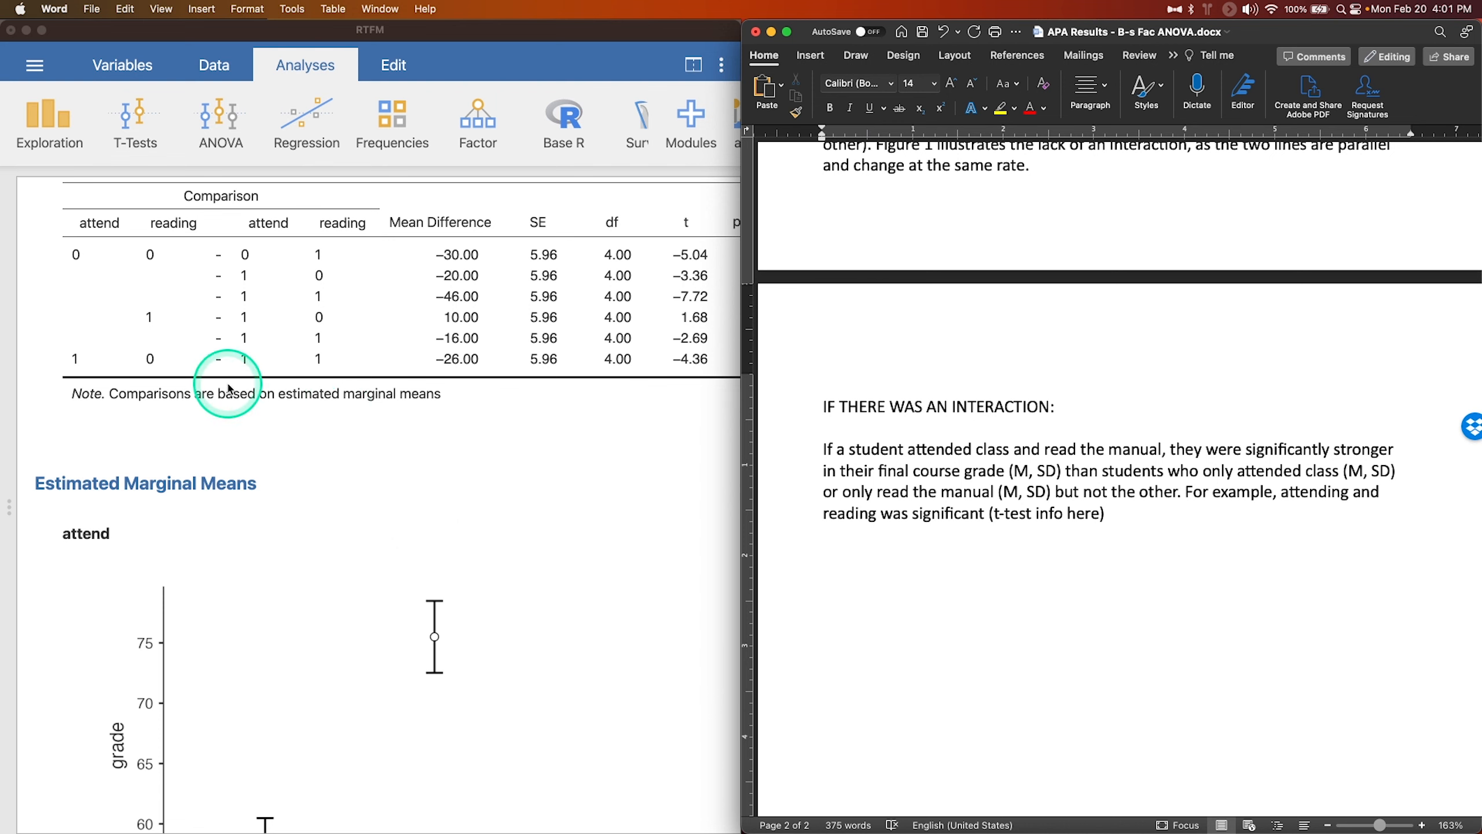
key(ctrl)
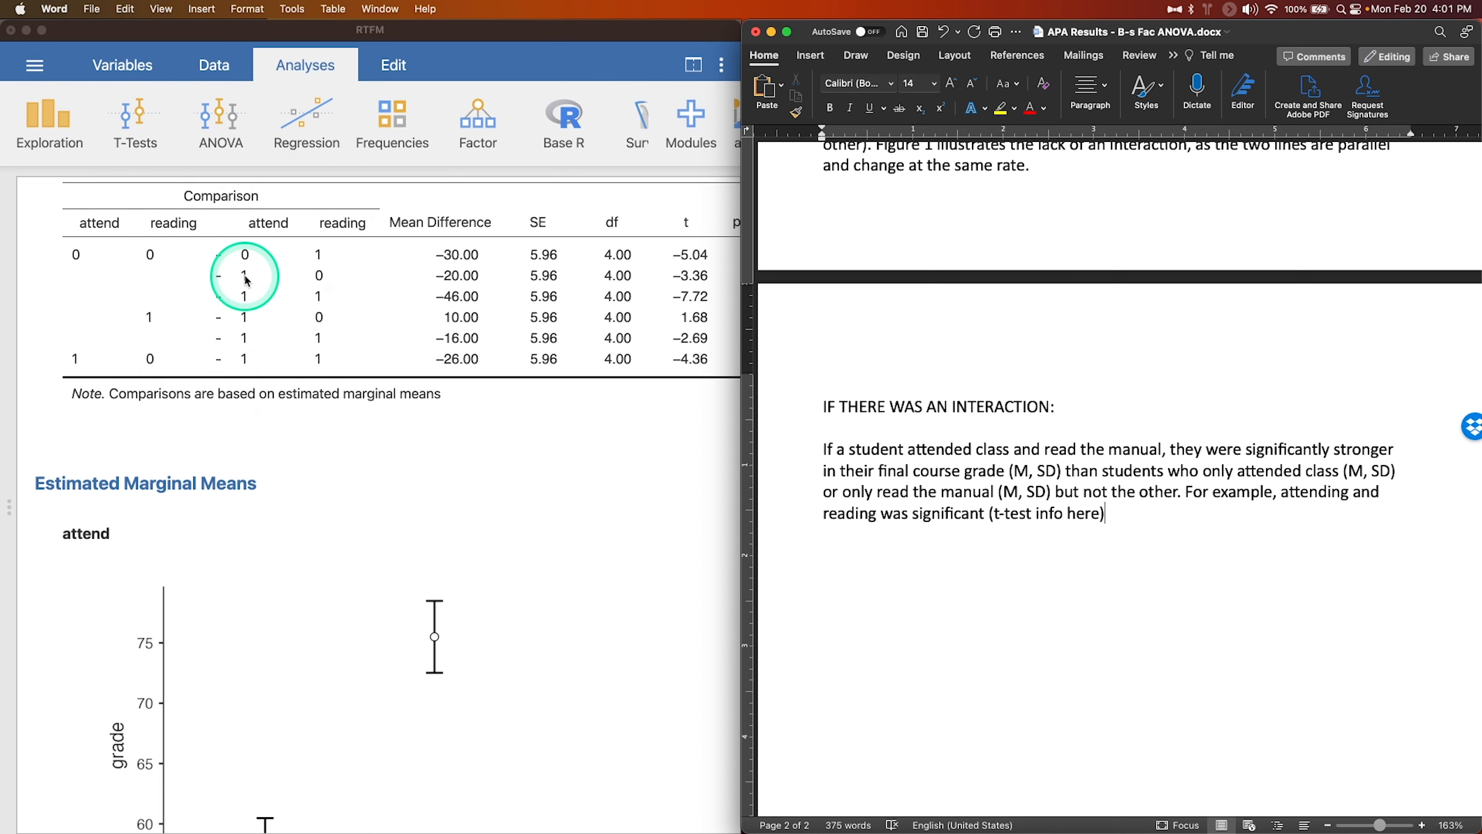
key(ctrl)
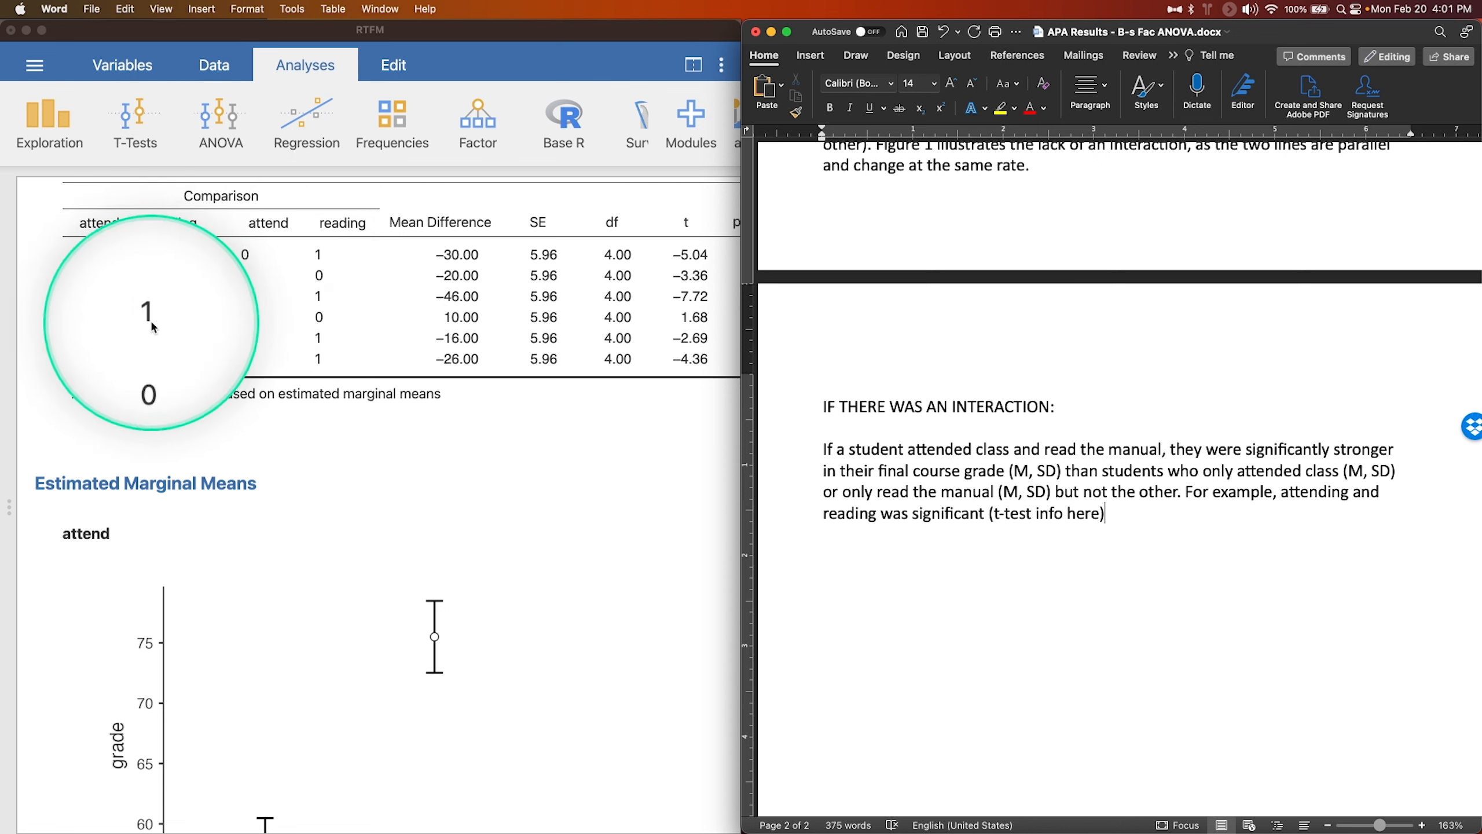
Compare the attend ✻ reading estimated marginal means table with the group points on its plot
scroll(410, 449, down, 15)
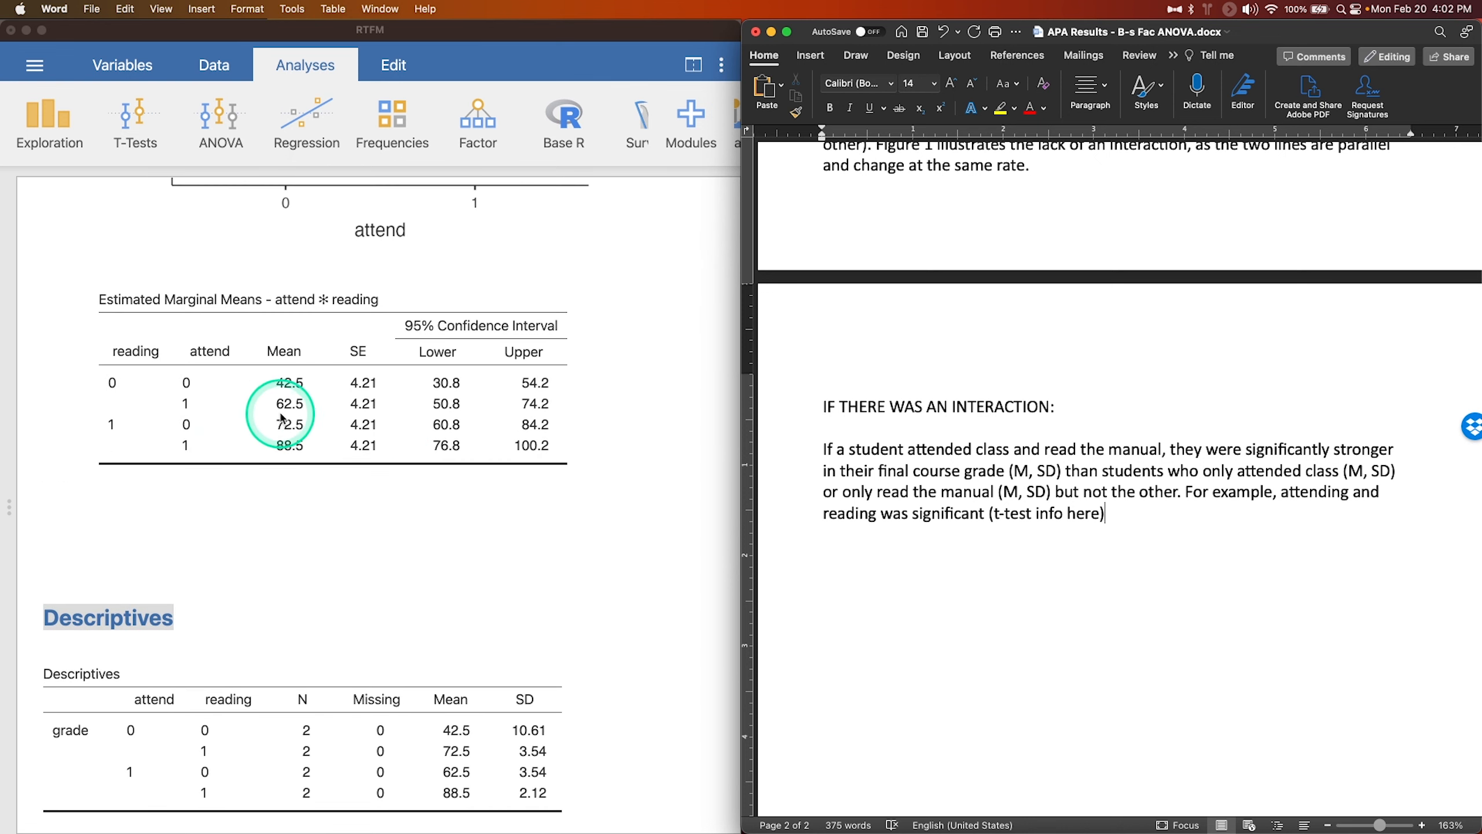
key(ctrl)
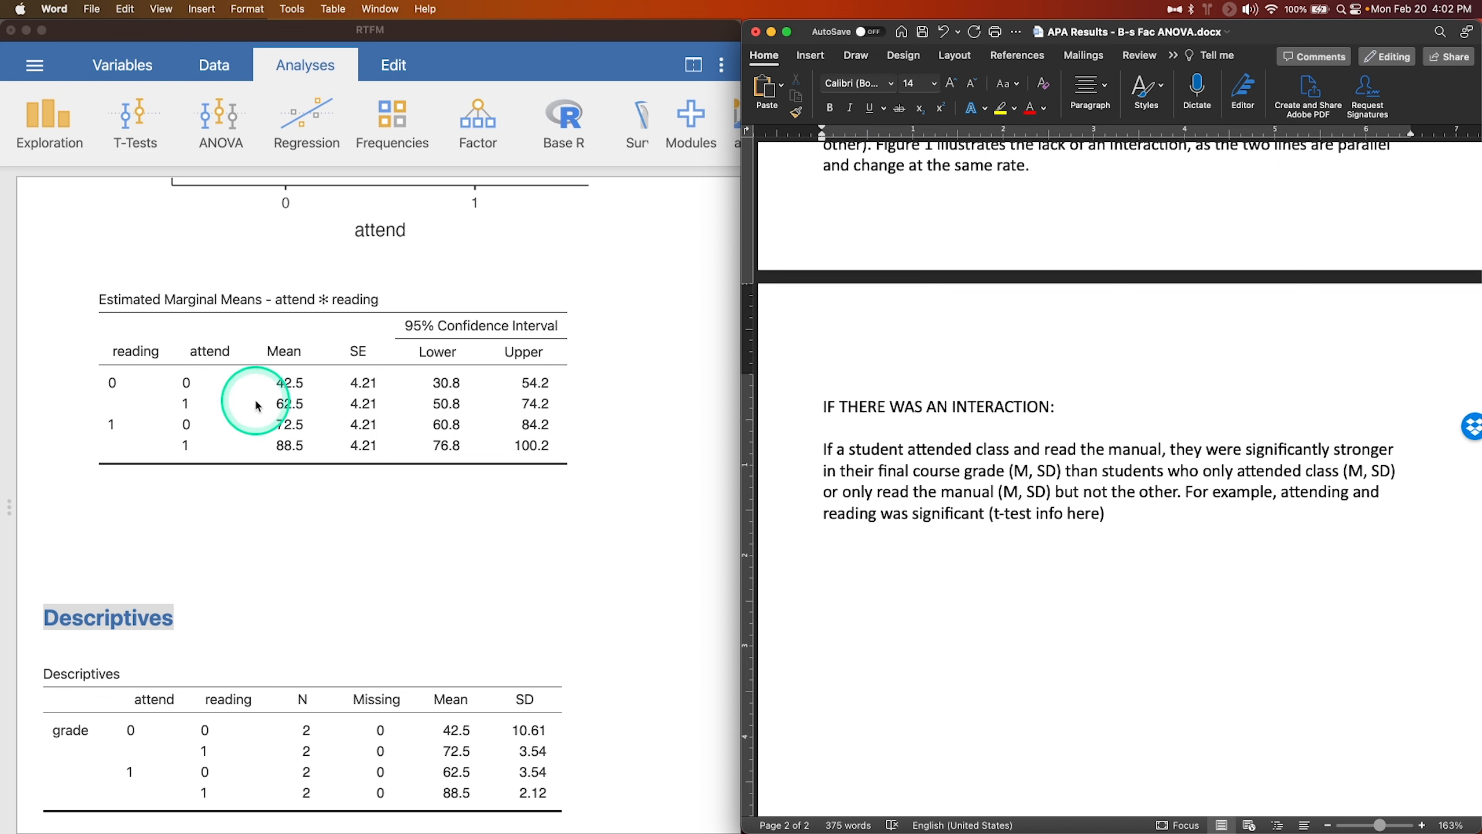
scroll(258, 406, up, 6)
key(ctrl)
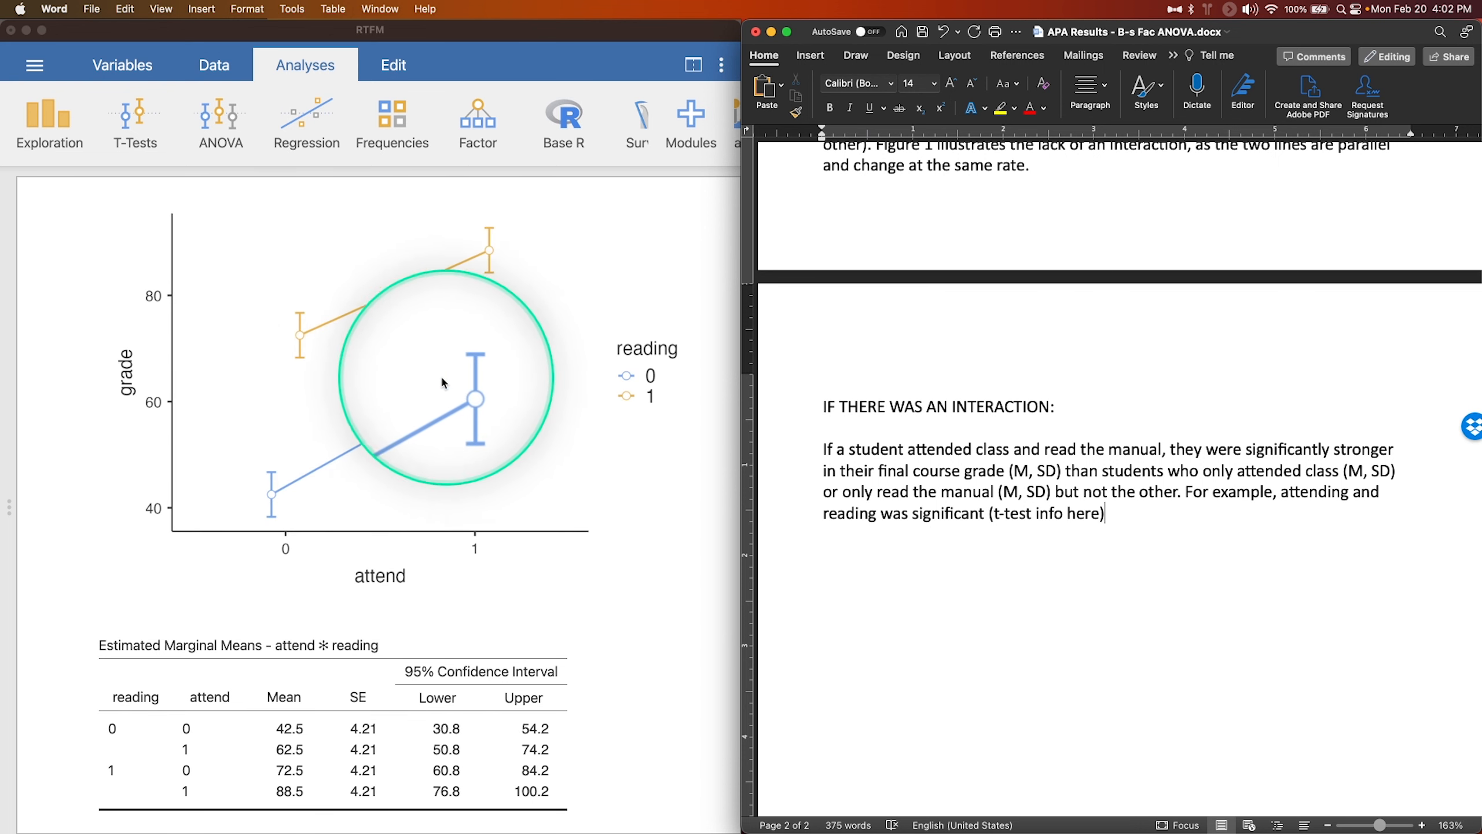
scroll(443, 383, down, 5)
scroll(369, 584, up, 2)
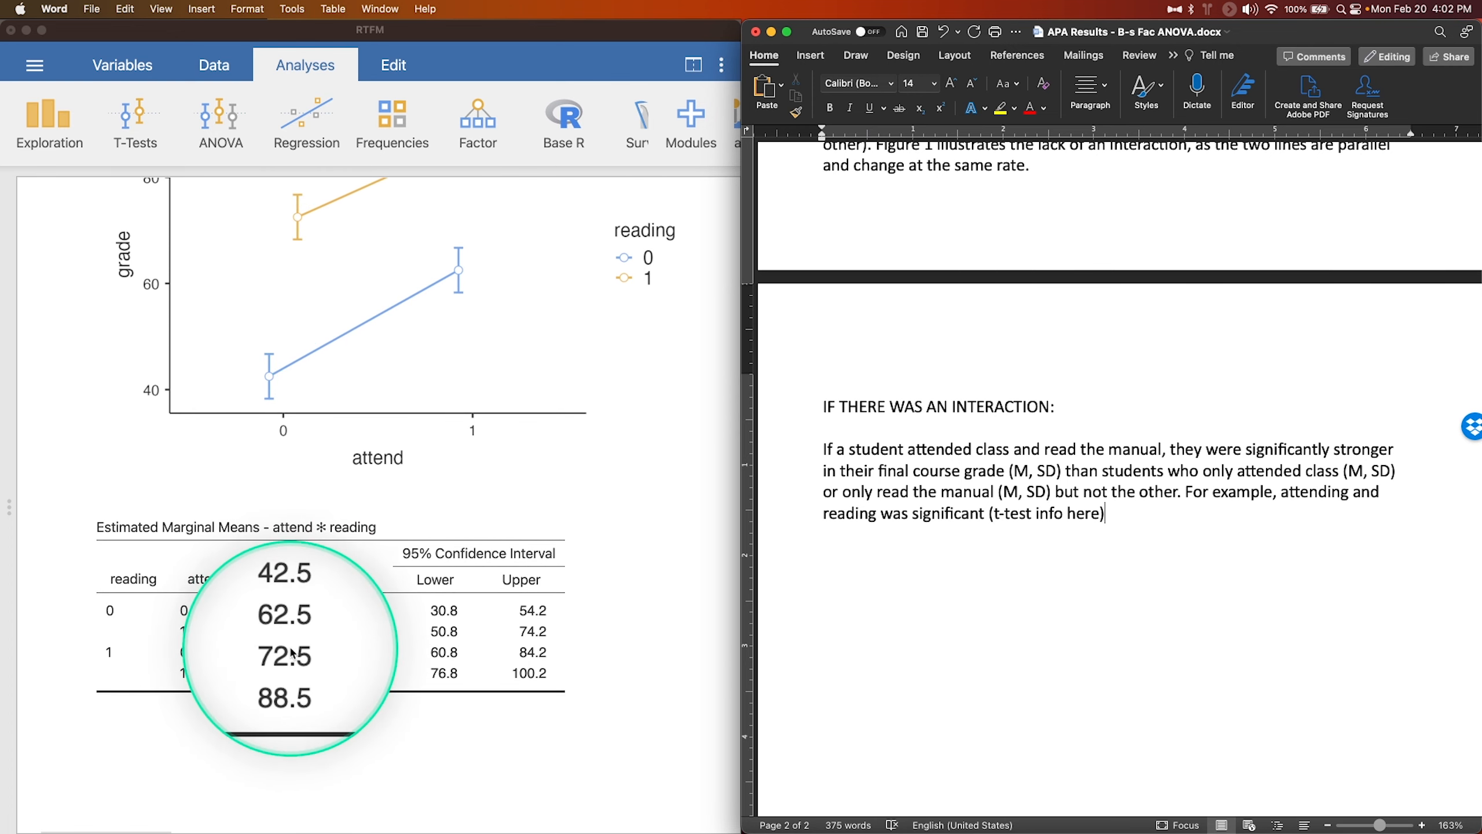
Review the t, Bonferroni p, Cohen's d and confidence interval columns of the attend ✻ reading post hoc table
scroll(514, 660, down, 10)
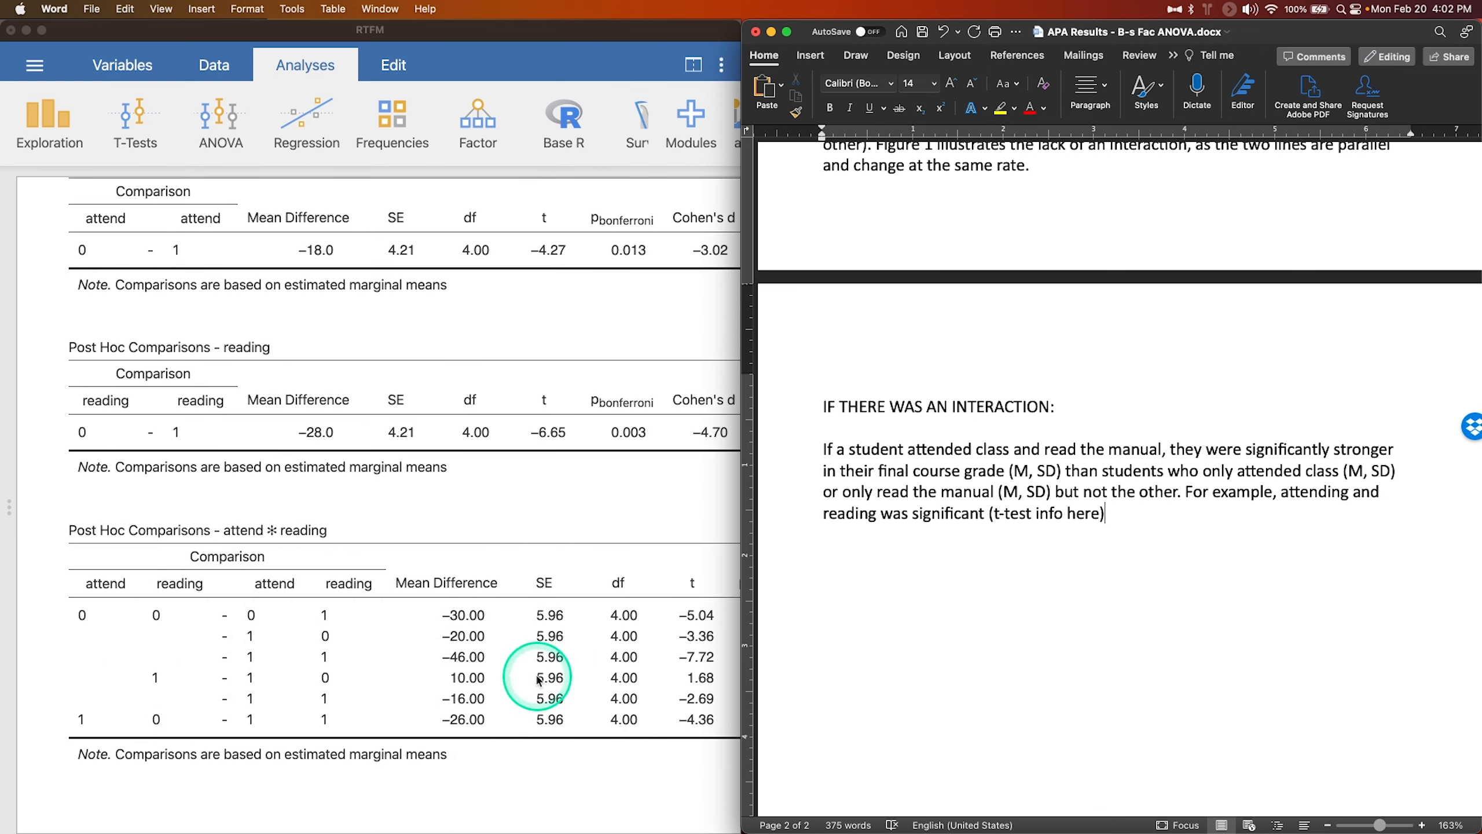
scroll(690, 681, right, 5)
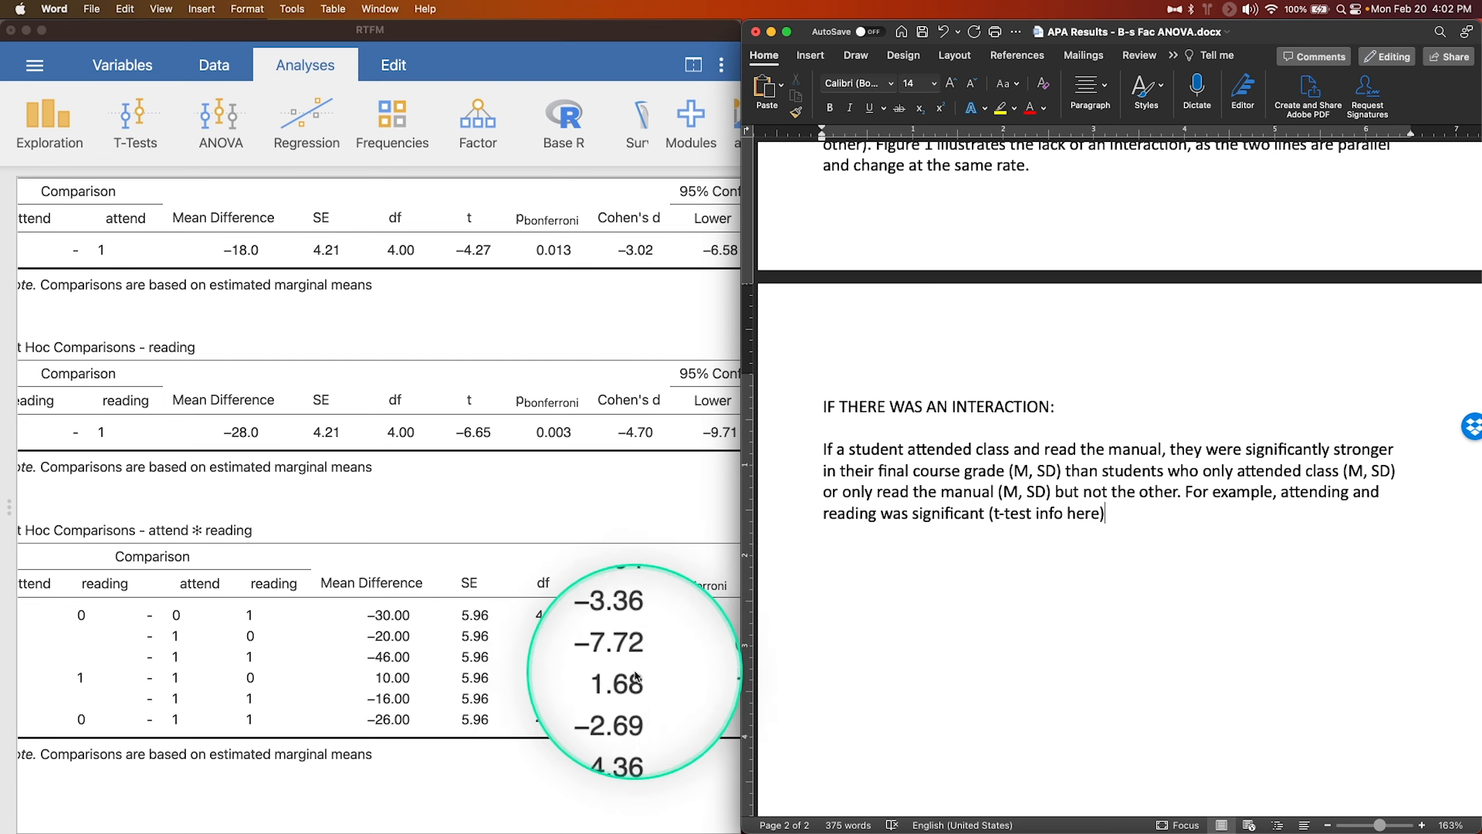
scroll(635, 676, right, 4)
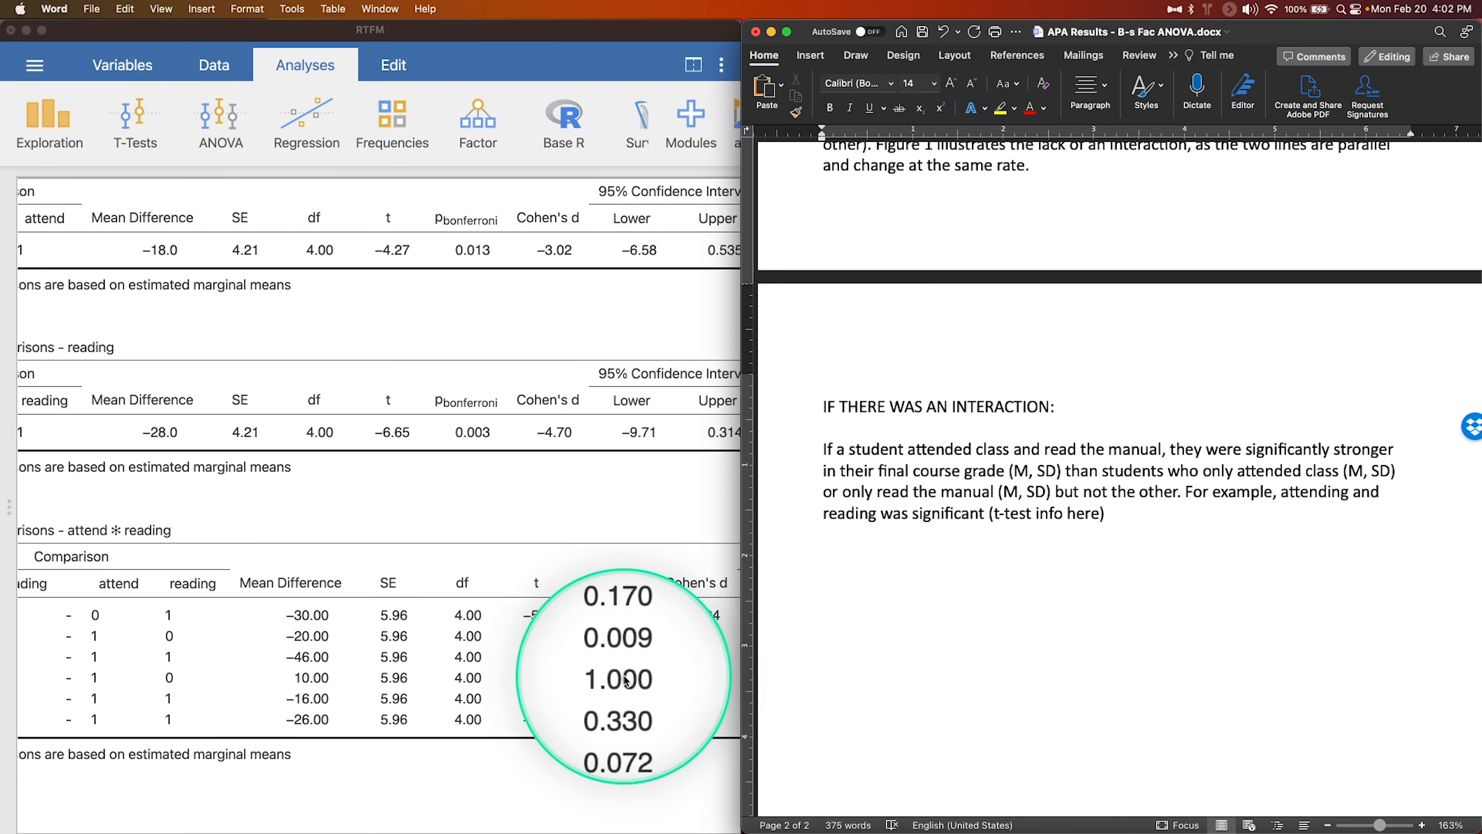
scroll(628, 684, right, 8)
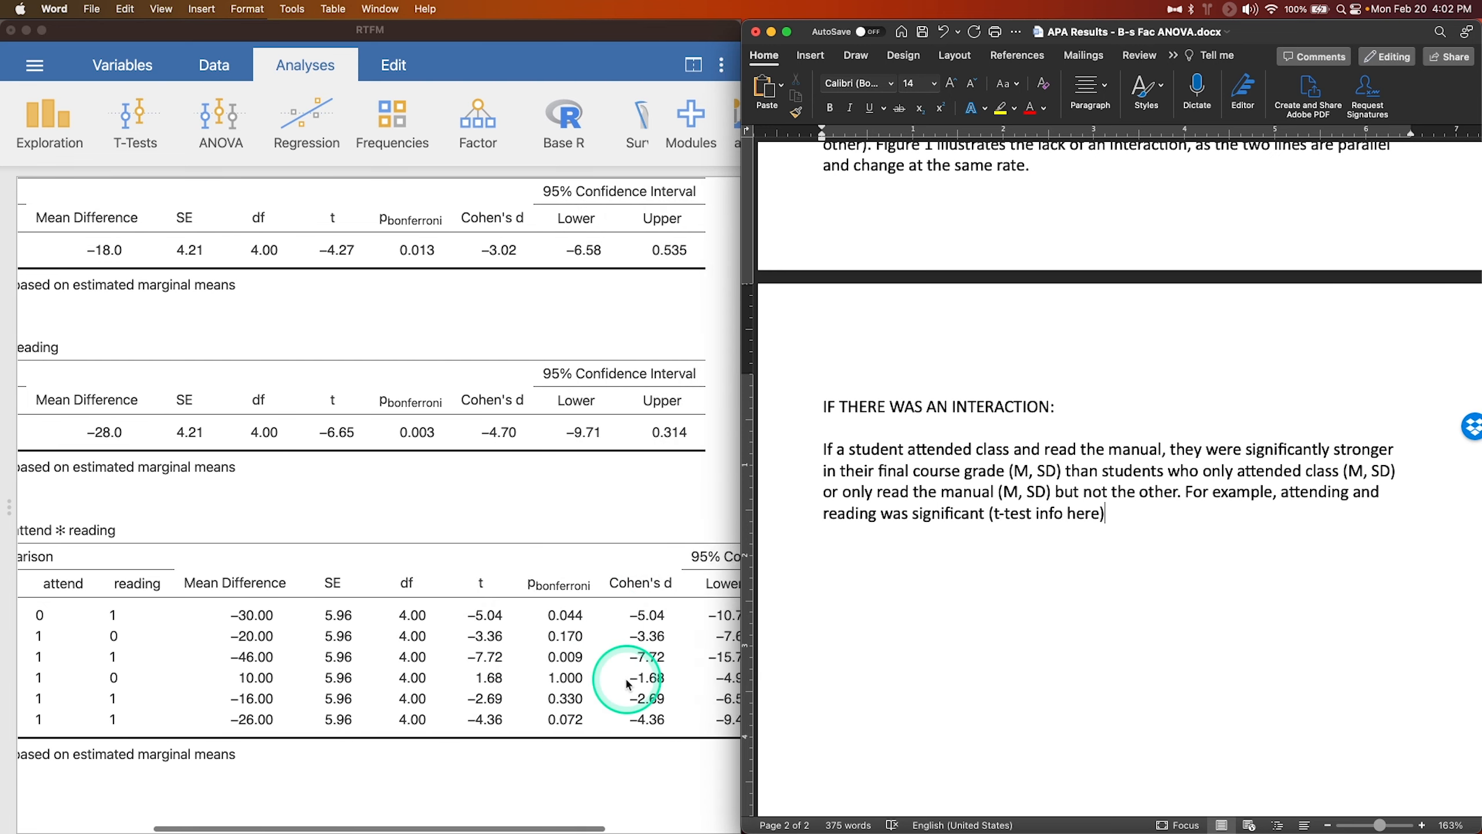
scroll(628, 684, right, 6)
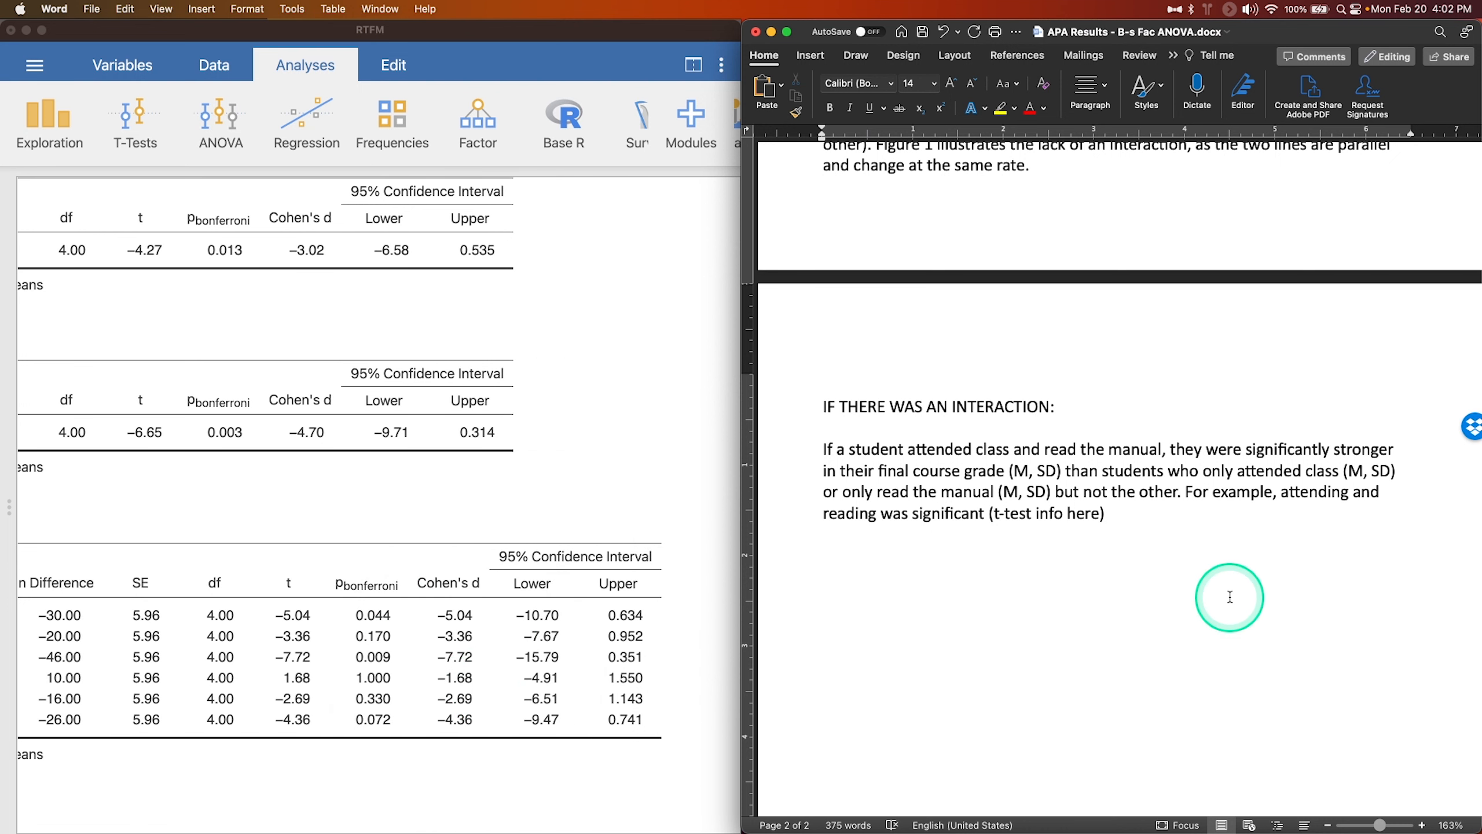
click(1085, 600)
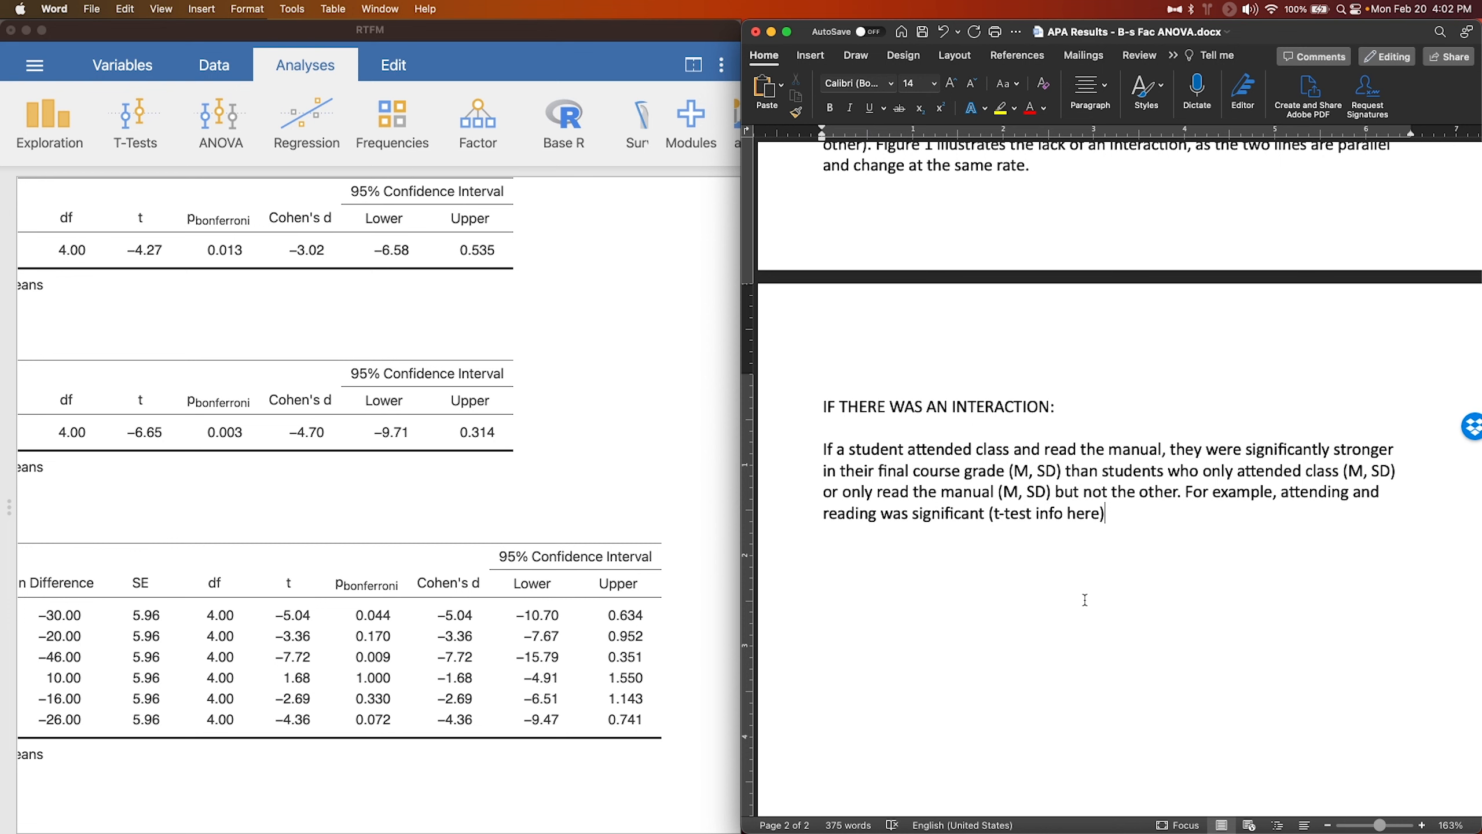
click(983, 386)
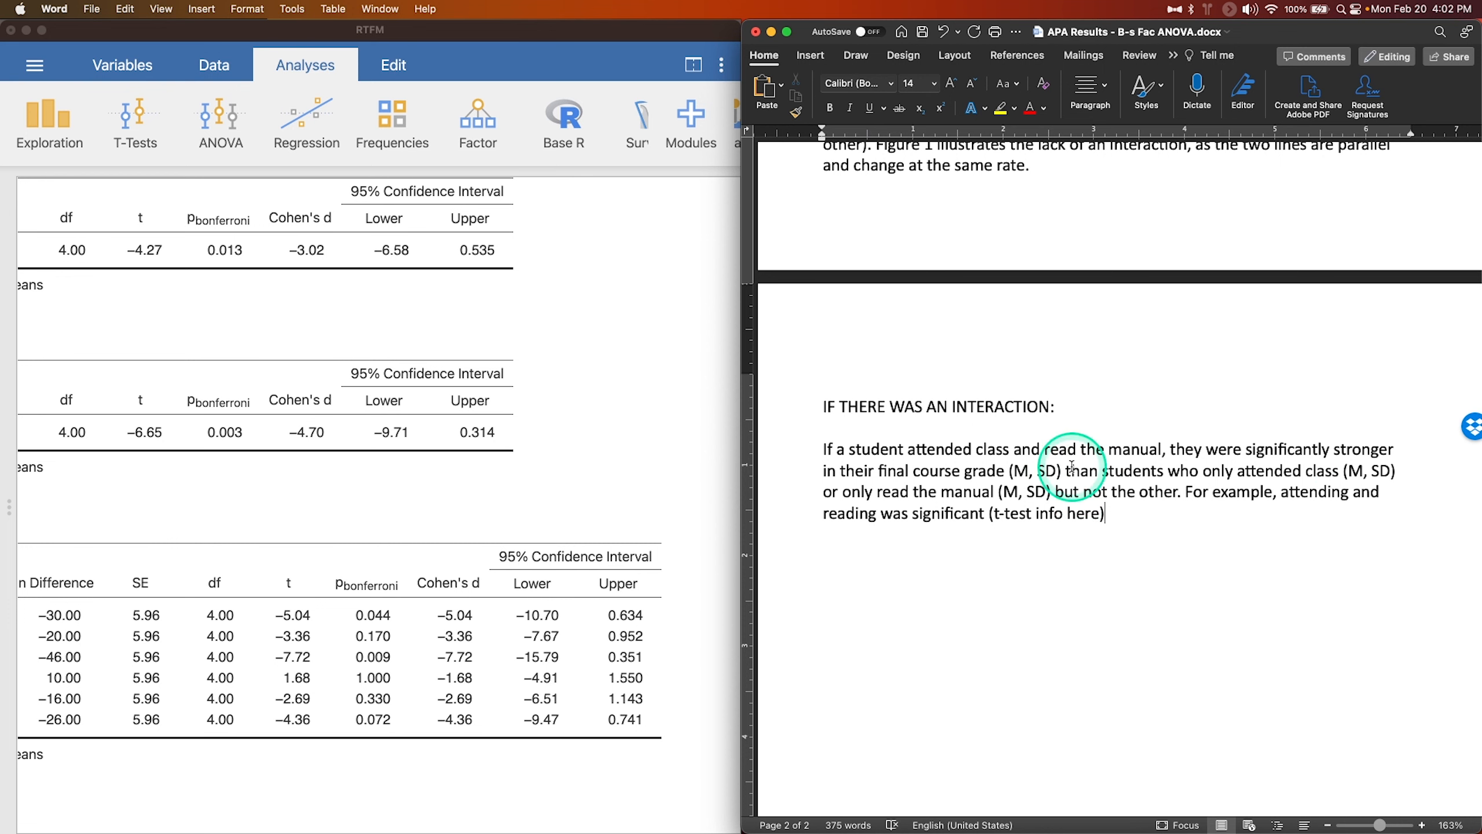
Insert "when compared to attending but not reading" before the t-test placeholder and end the sentence with "and not attending and reading (t-test info here)."
click(1104, 538)
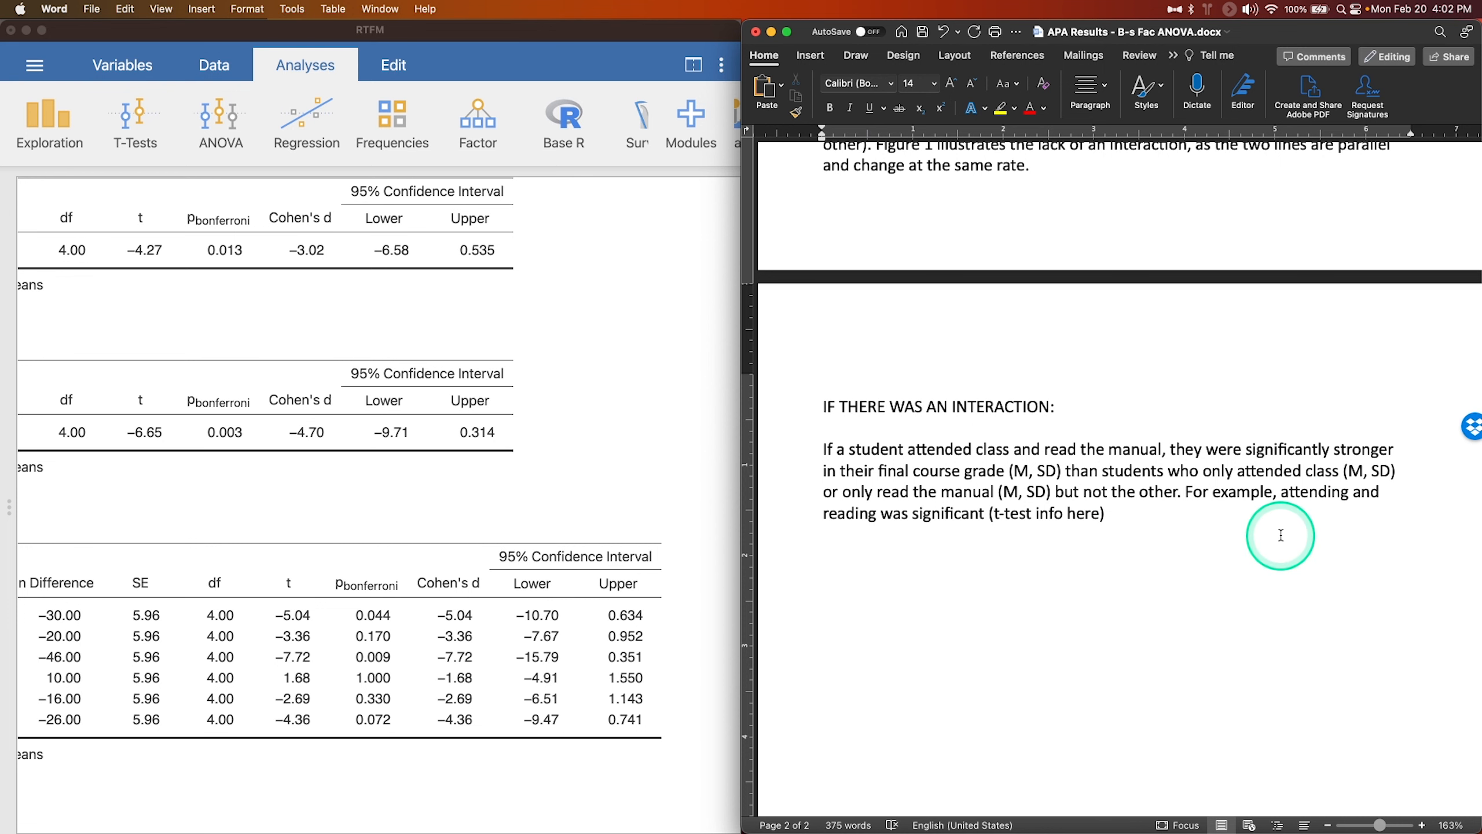
key(Left)
key(Left)
key(Left)
key(Left)
key(Left)
key(Left)
key(Left)
key(Left)
key(Left)
key(Left)
key(Left)
key(Left)
key(Left)
key(Left)
key(Left)
key(Left)
key(Left)
key(Left)
text(when compared to )
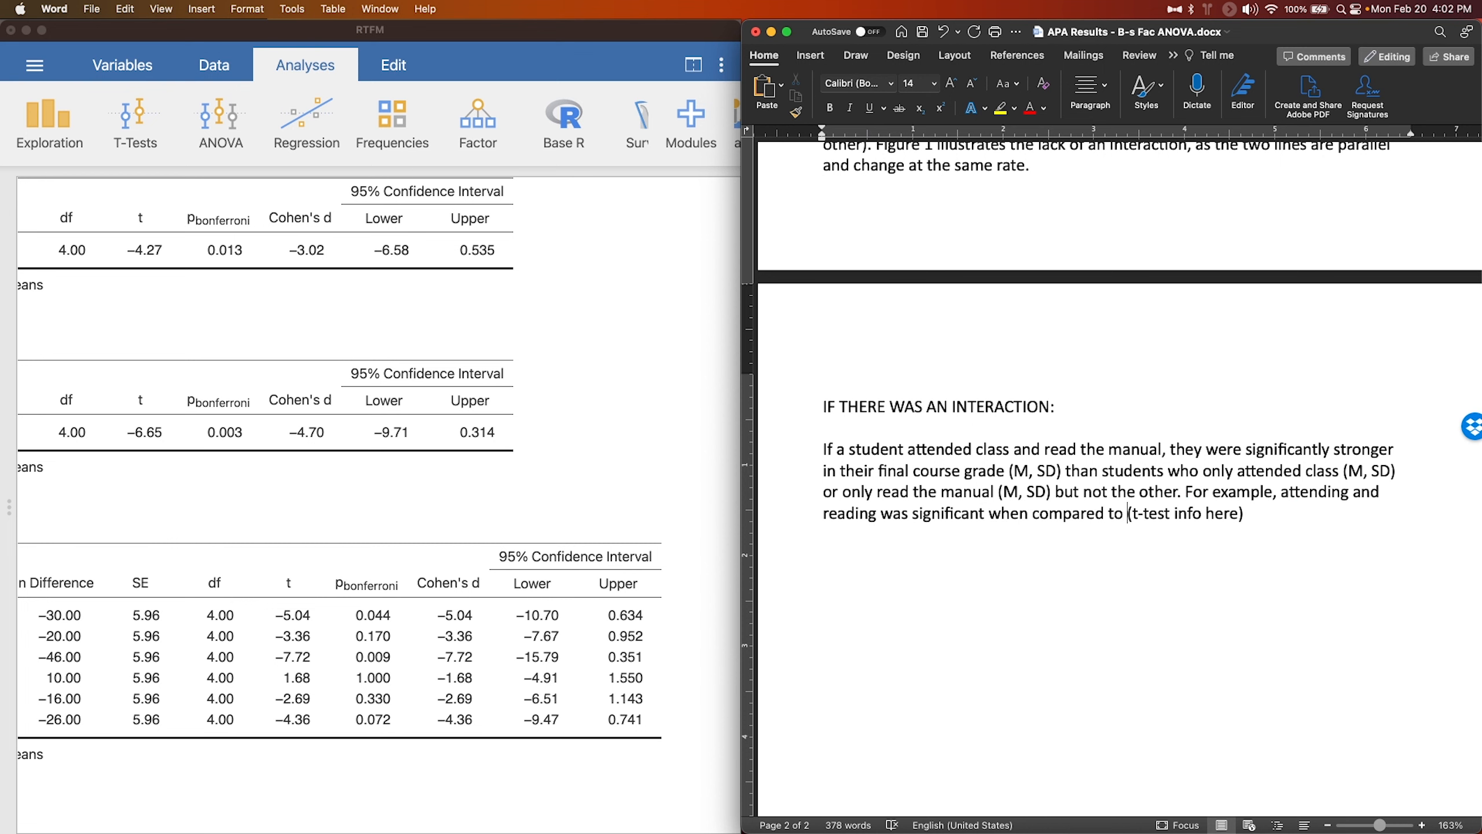
text(rattending but not re)
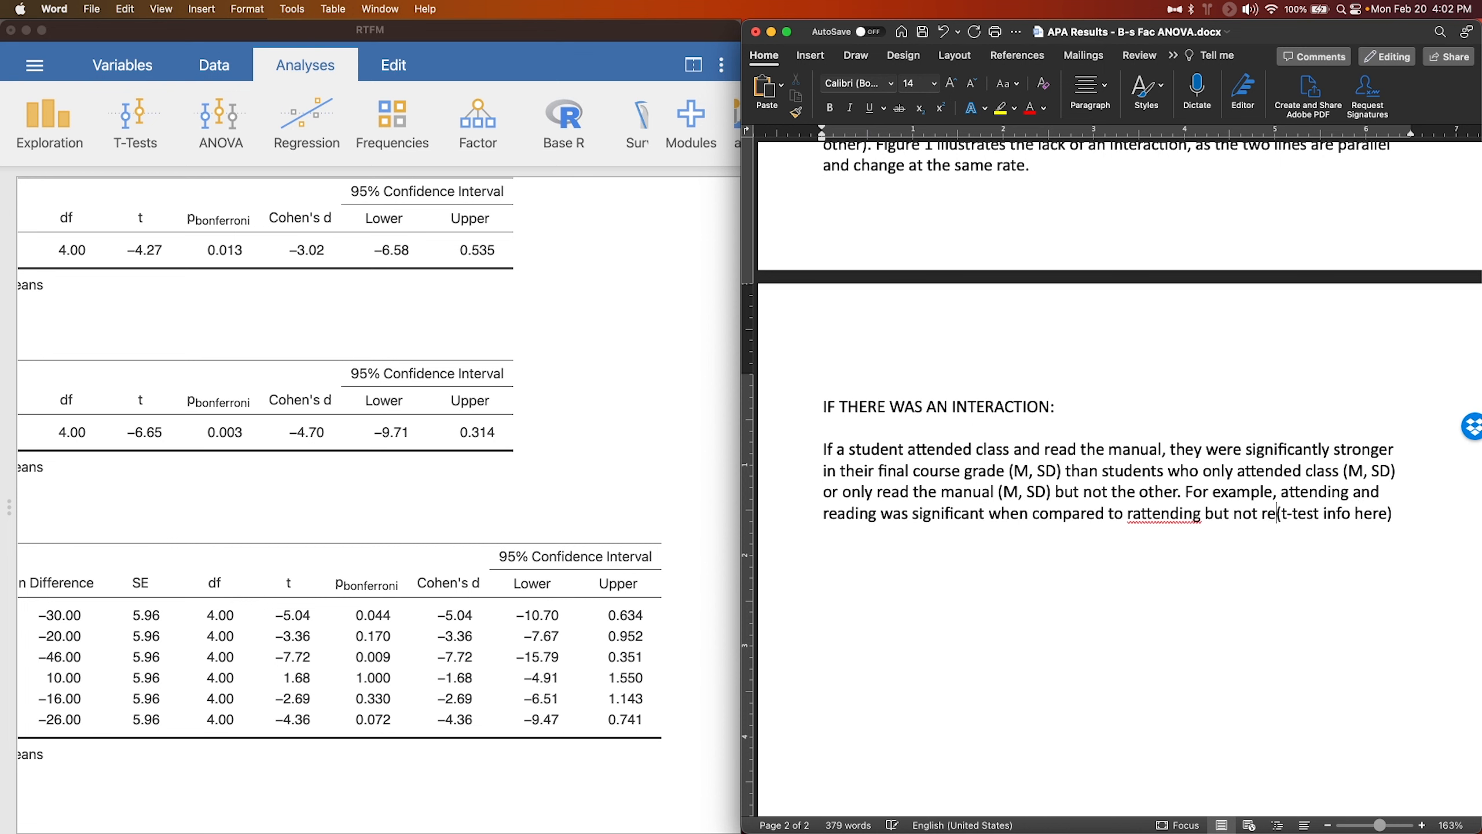
text(ading)
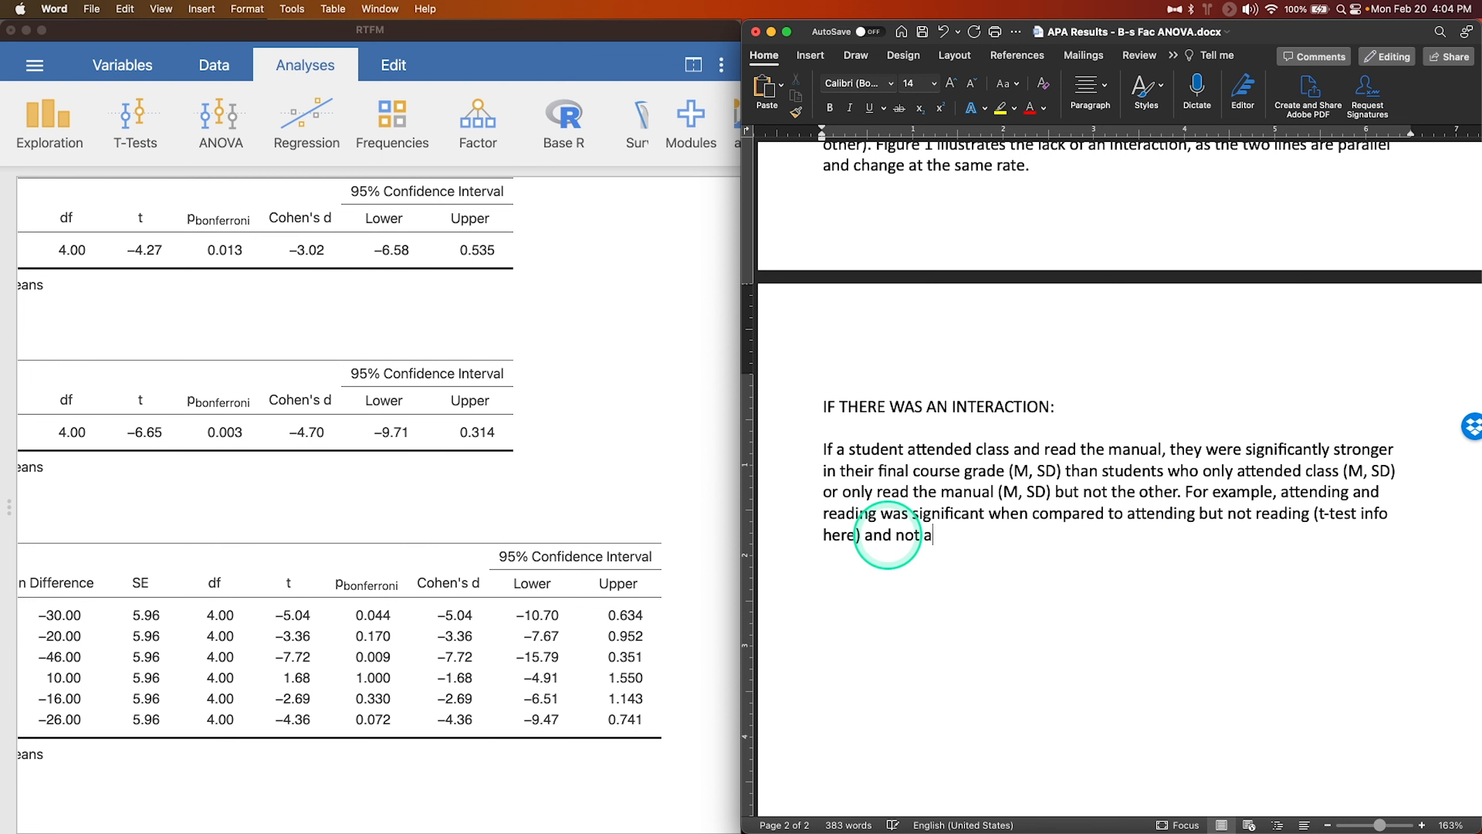
text(ttending and reading (t-test info here).)
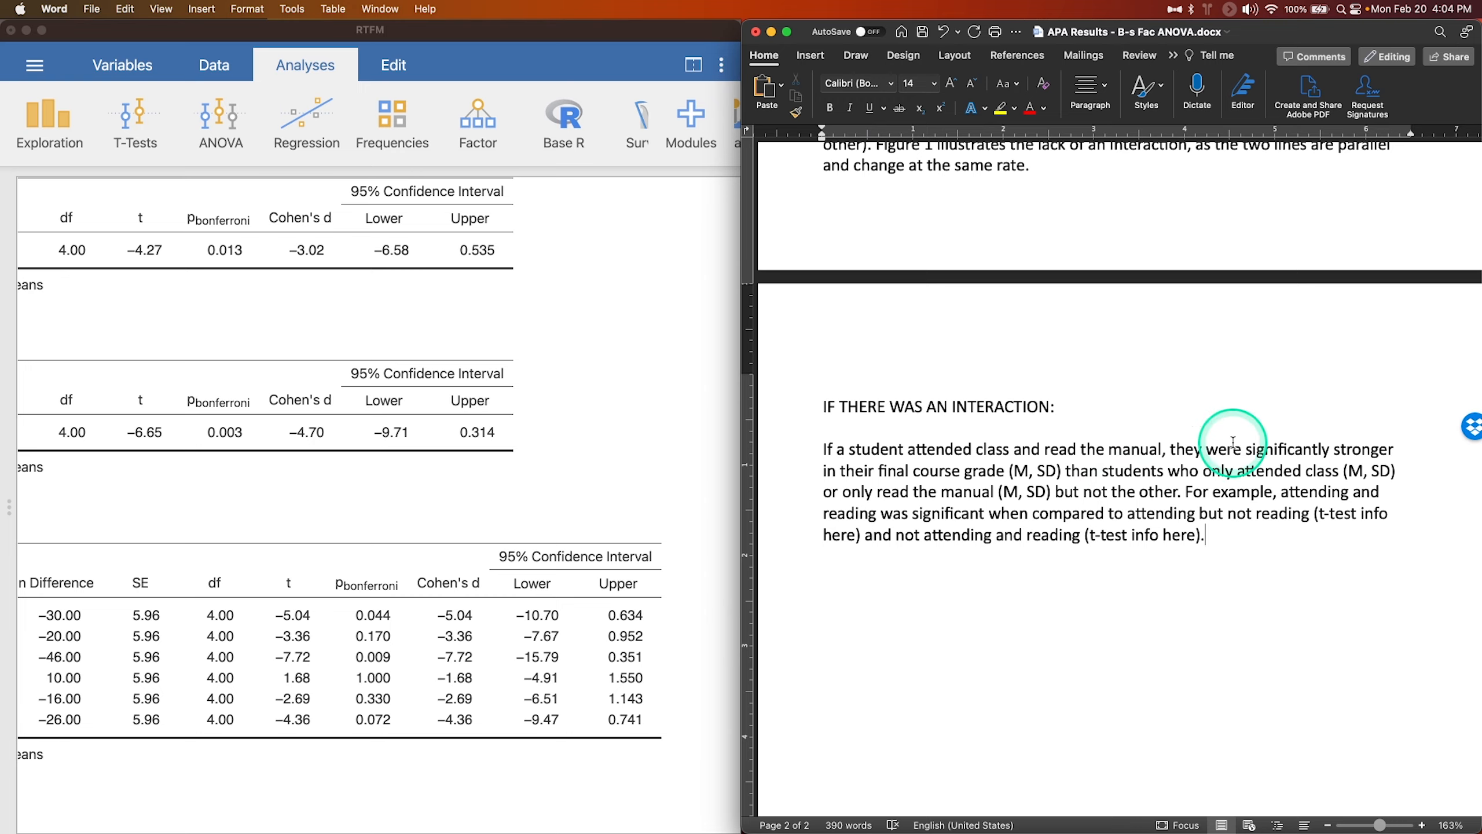
Review the Results write-up, highlighting the interaction sentence with its F statistics and the "achieved higher grades" wording in the reading main effect paragraph
scroll(1233, 442, up, 6)
drag(1385, 359, 787, 350)
drag(882, 376, 853, 337)
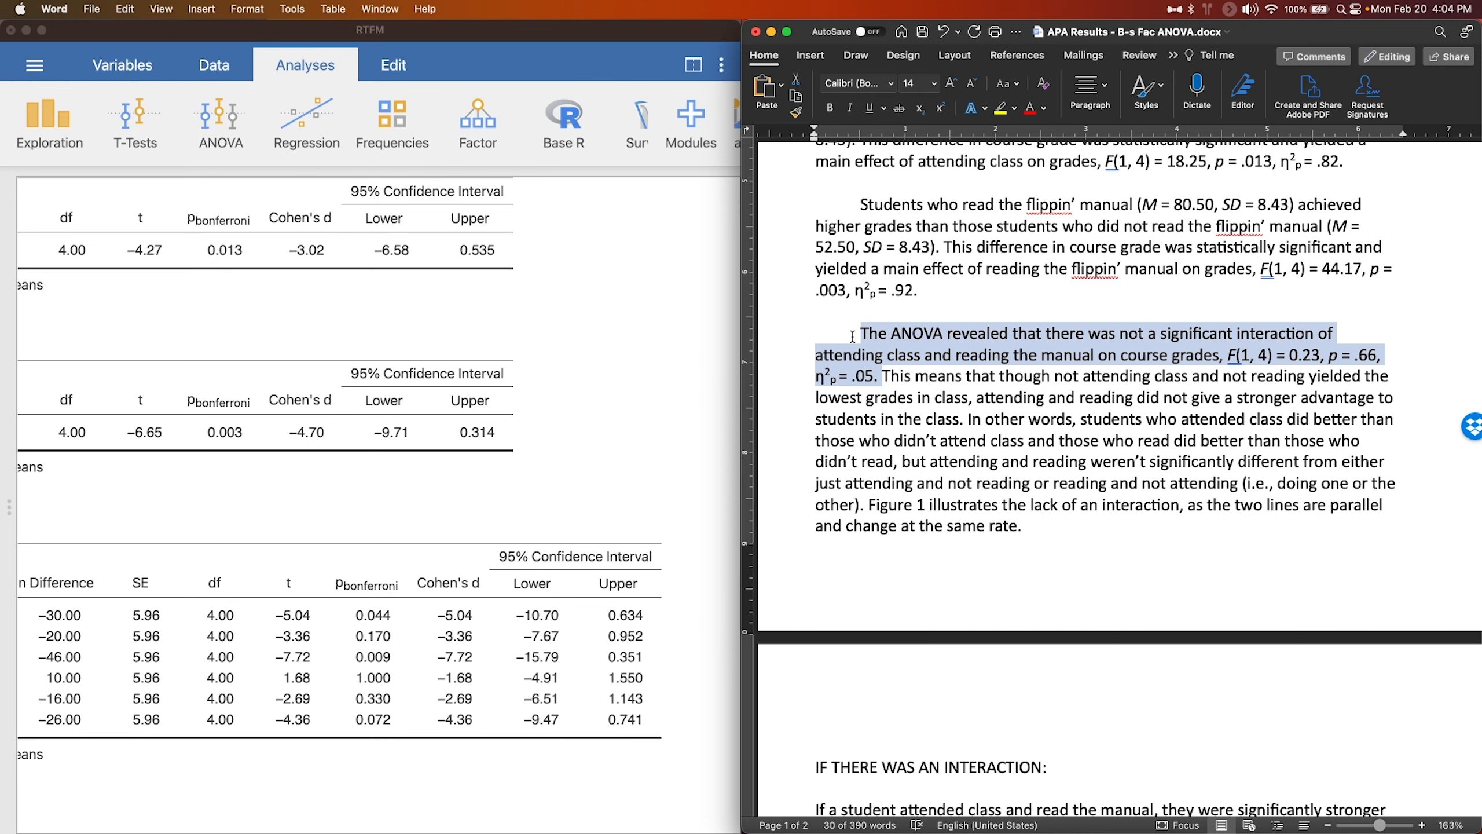
scroll(1029, 246, up, 3)
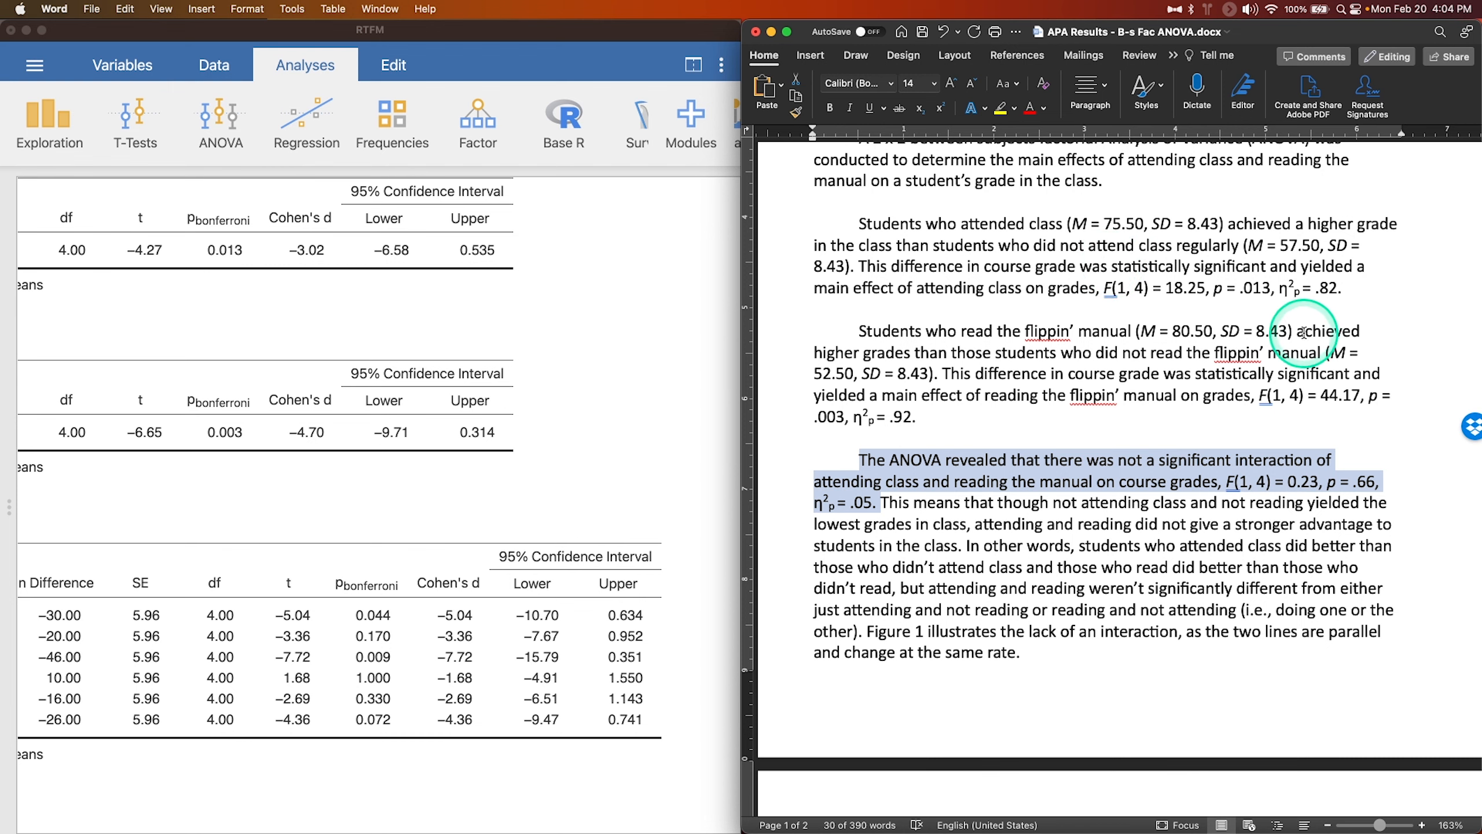
drag(1298, 332, 903, 354)
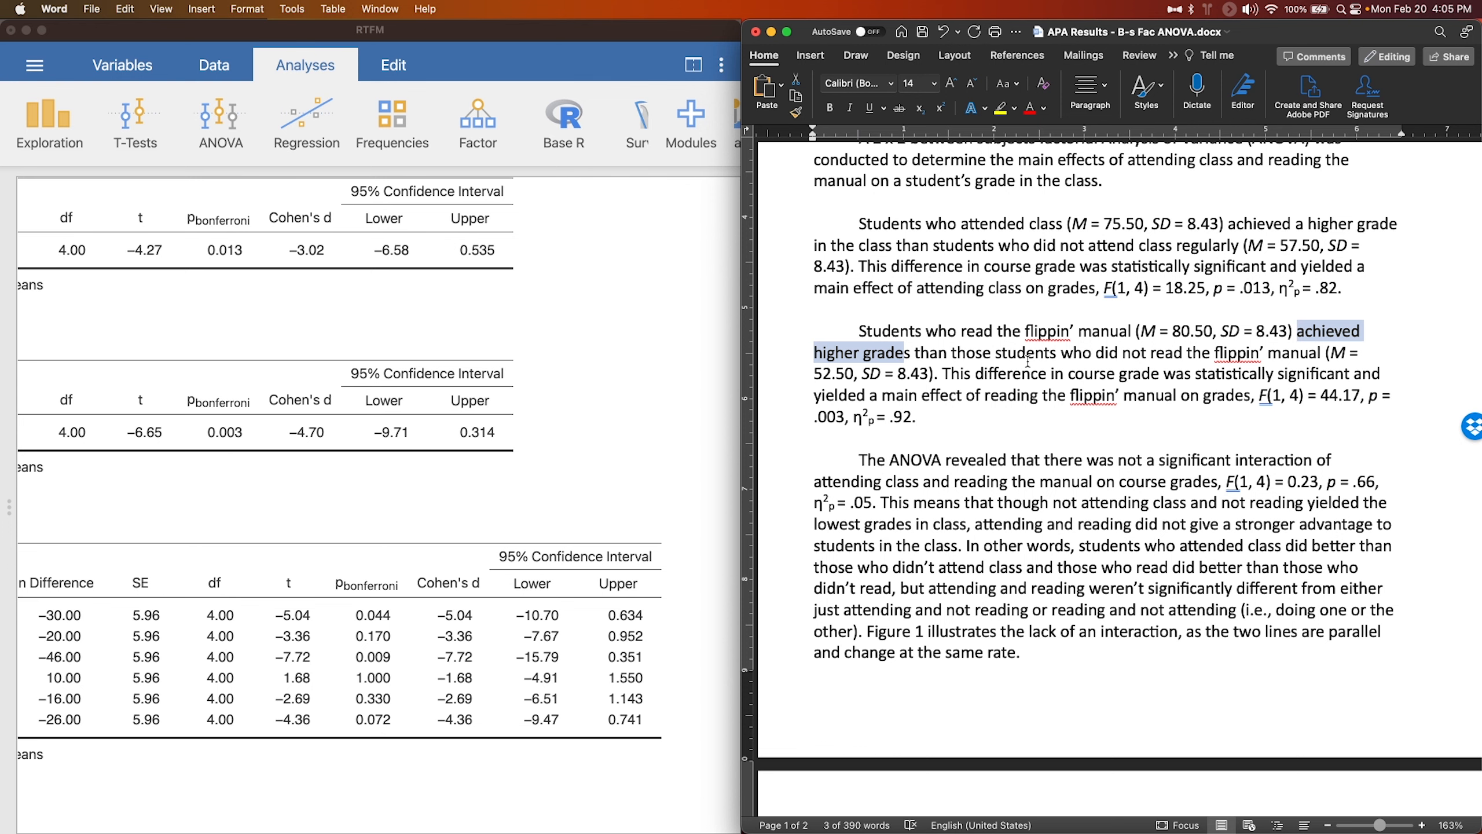
scroll(1028, 359, up, 5)
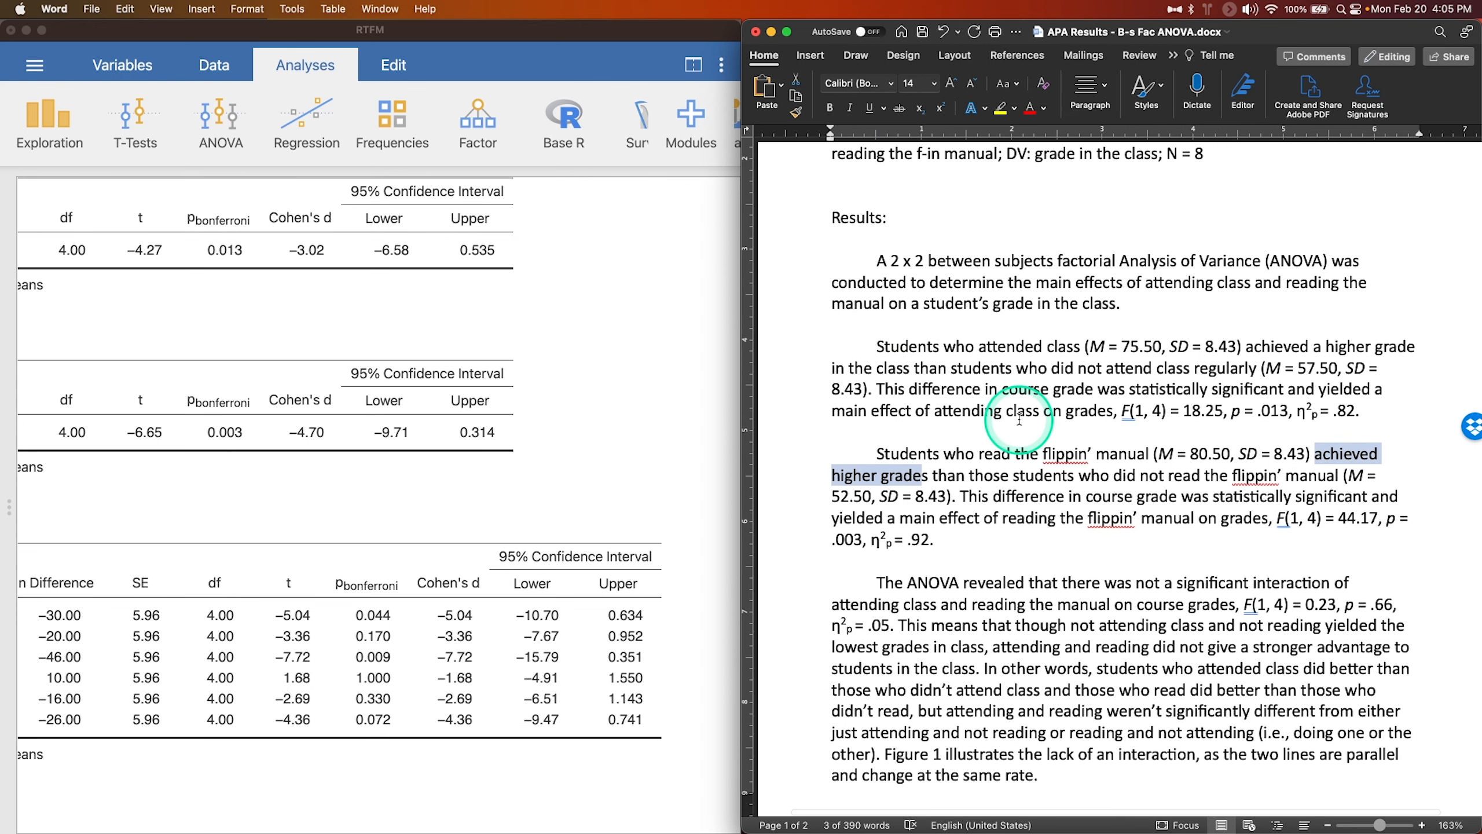